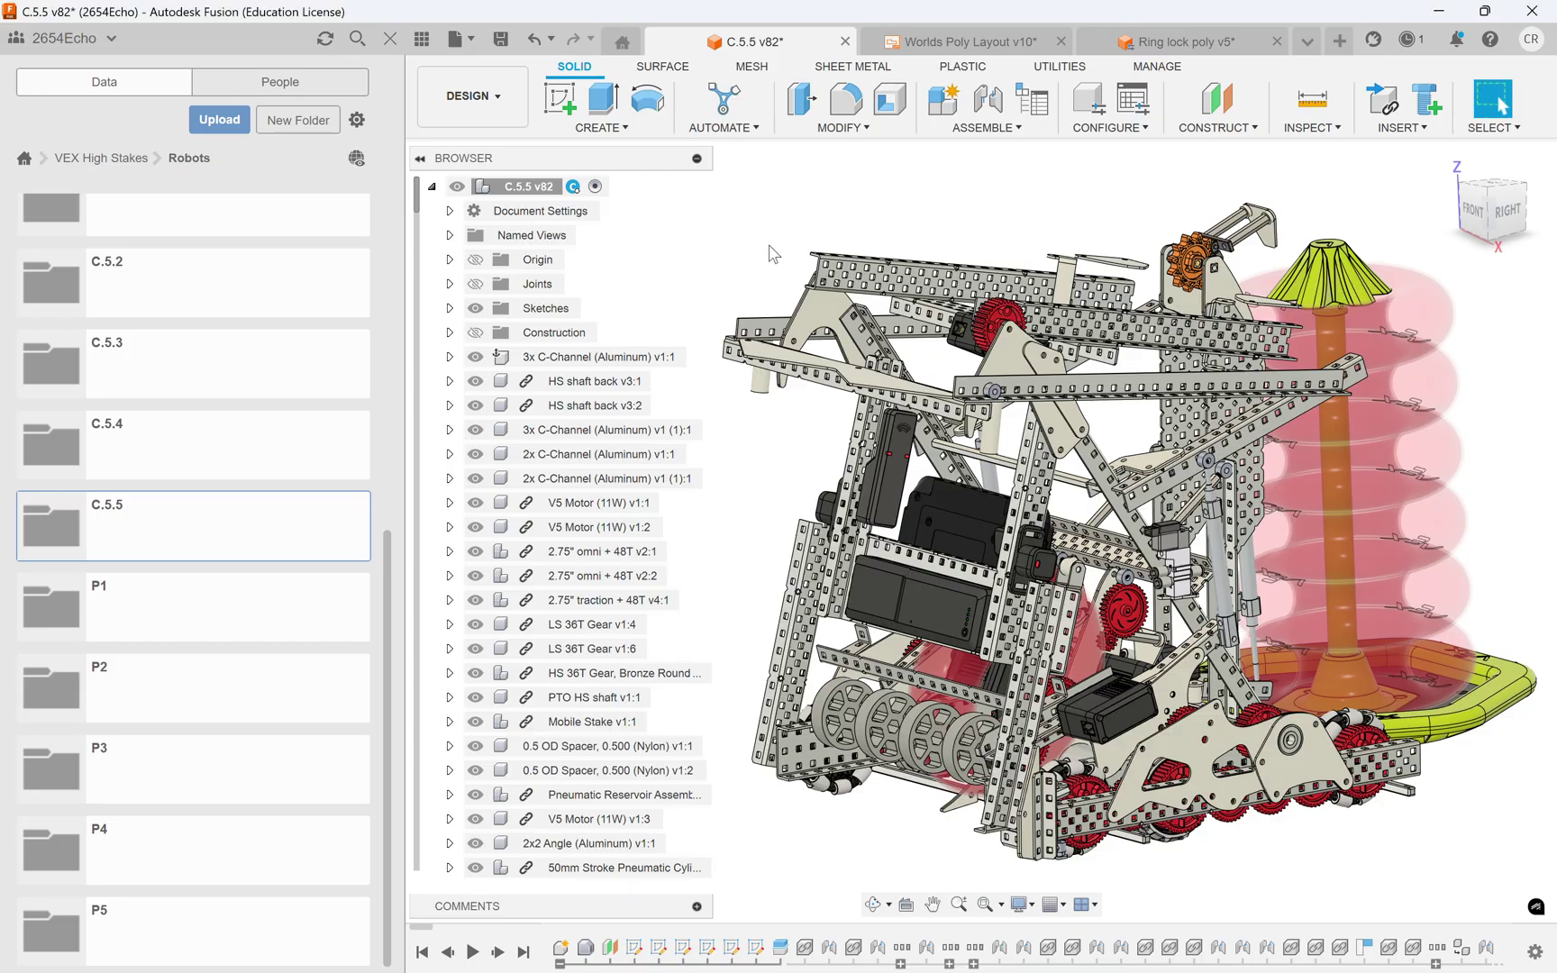
# - Open the C.5.5 robot folder in the project data and look through its part files
pyautogui.keyDown('shift'); pyautogui.moveTo(925, 260); pyautogui.dragTo(959, 535, button='middle'); pyautogui.keyUp('shift')
pyautogui.scroll(3, 1307, 685)
pyautogui.keyDown('shift'); pyautogui.moveTo(1109, 624); pyautogui.dragTo(1107, 665, button='middle'); pyautogui.keyUp('shift')
pyautogui.click(222, 525)
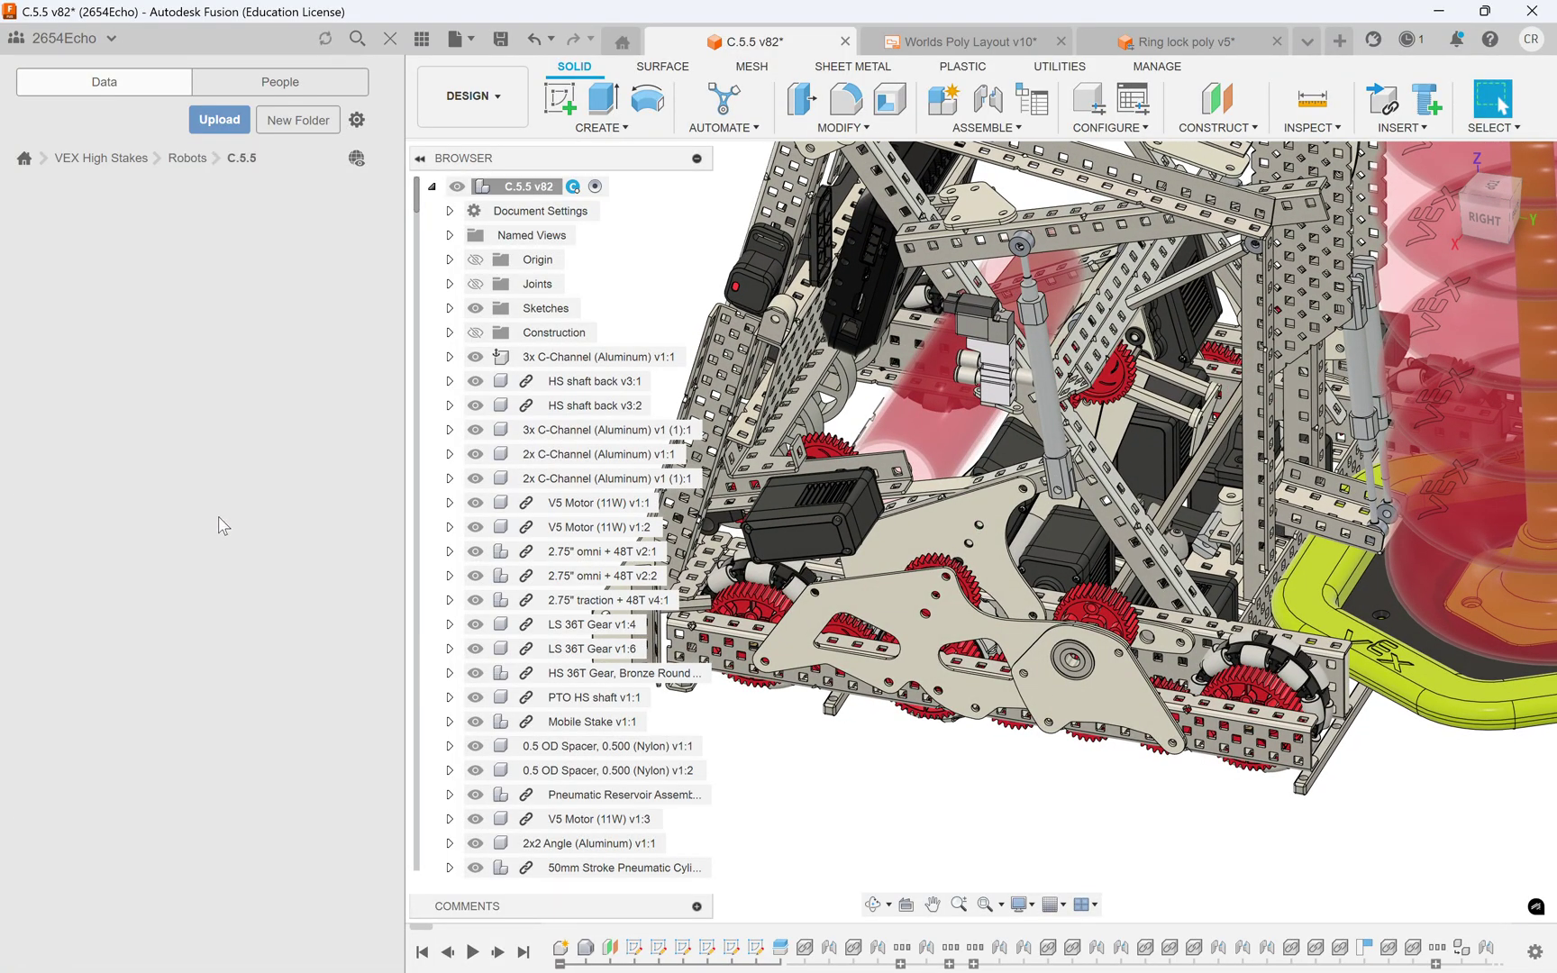
pyautogui.scroll(-20, 188, 271)
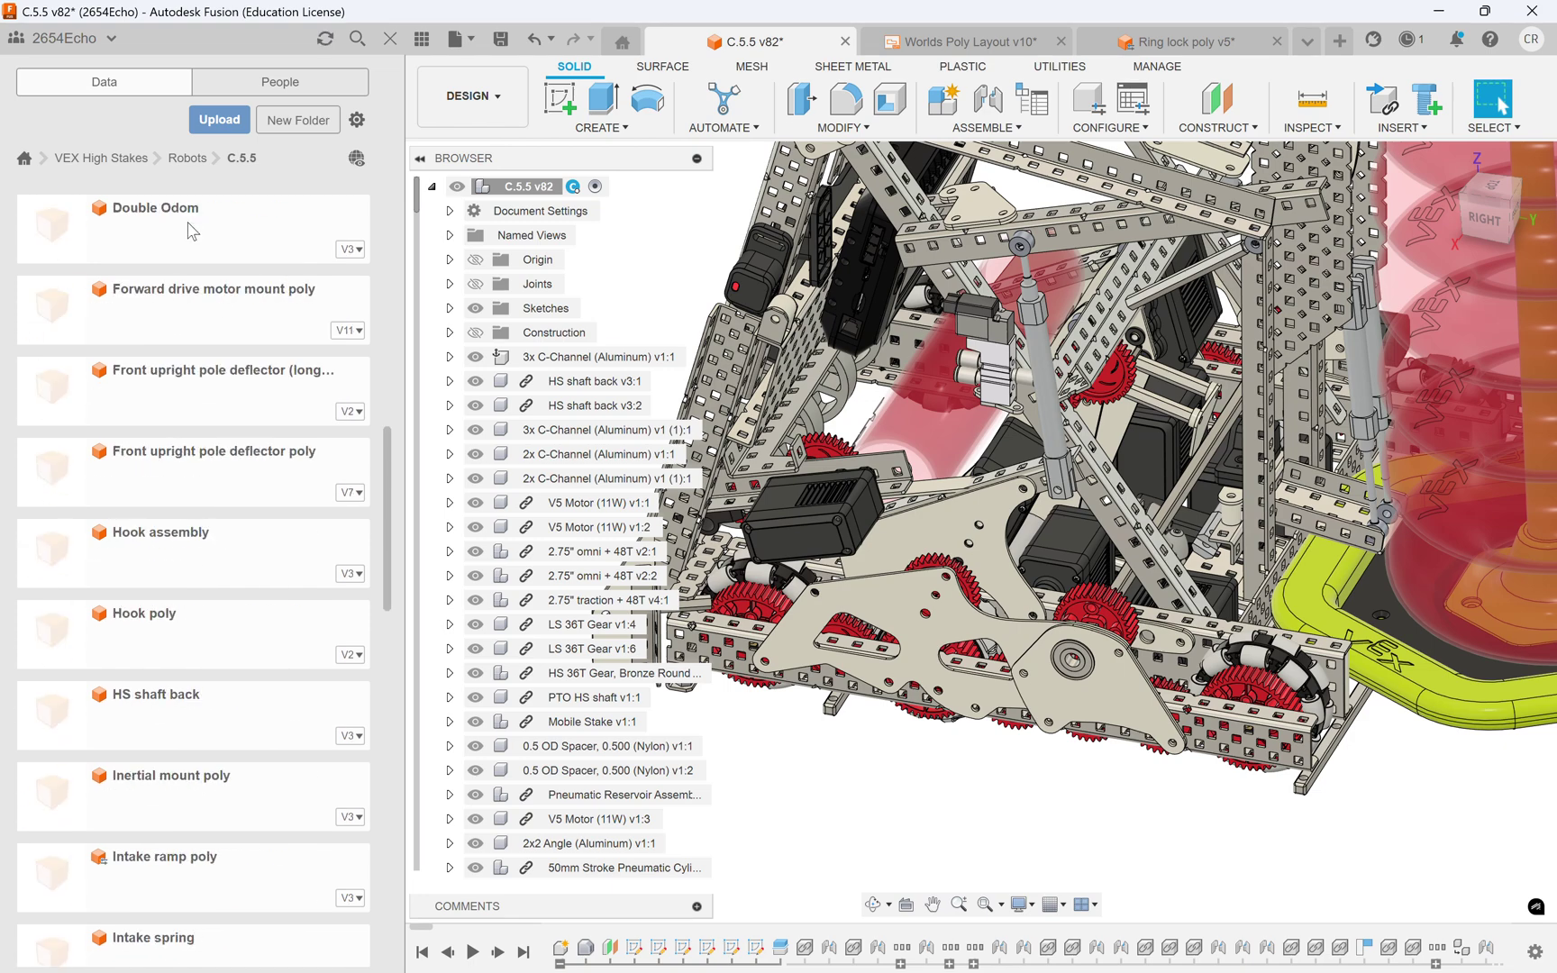
pyautogui.scroll(20, 184, 358)
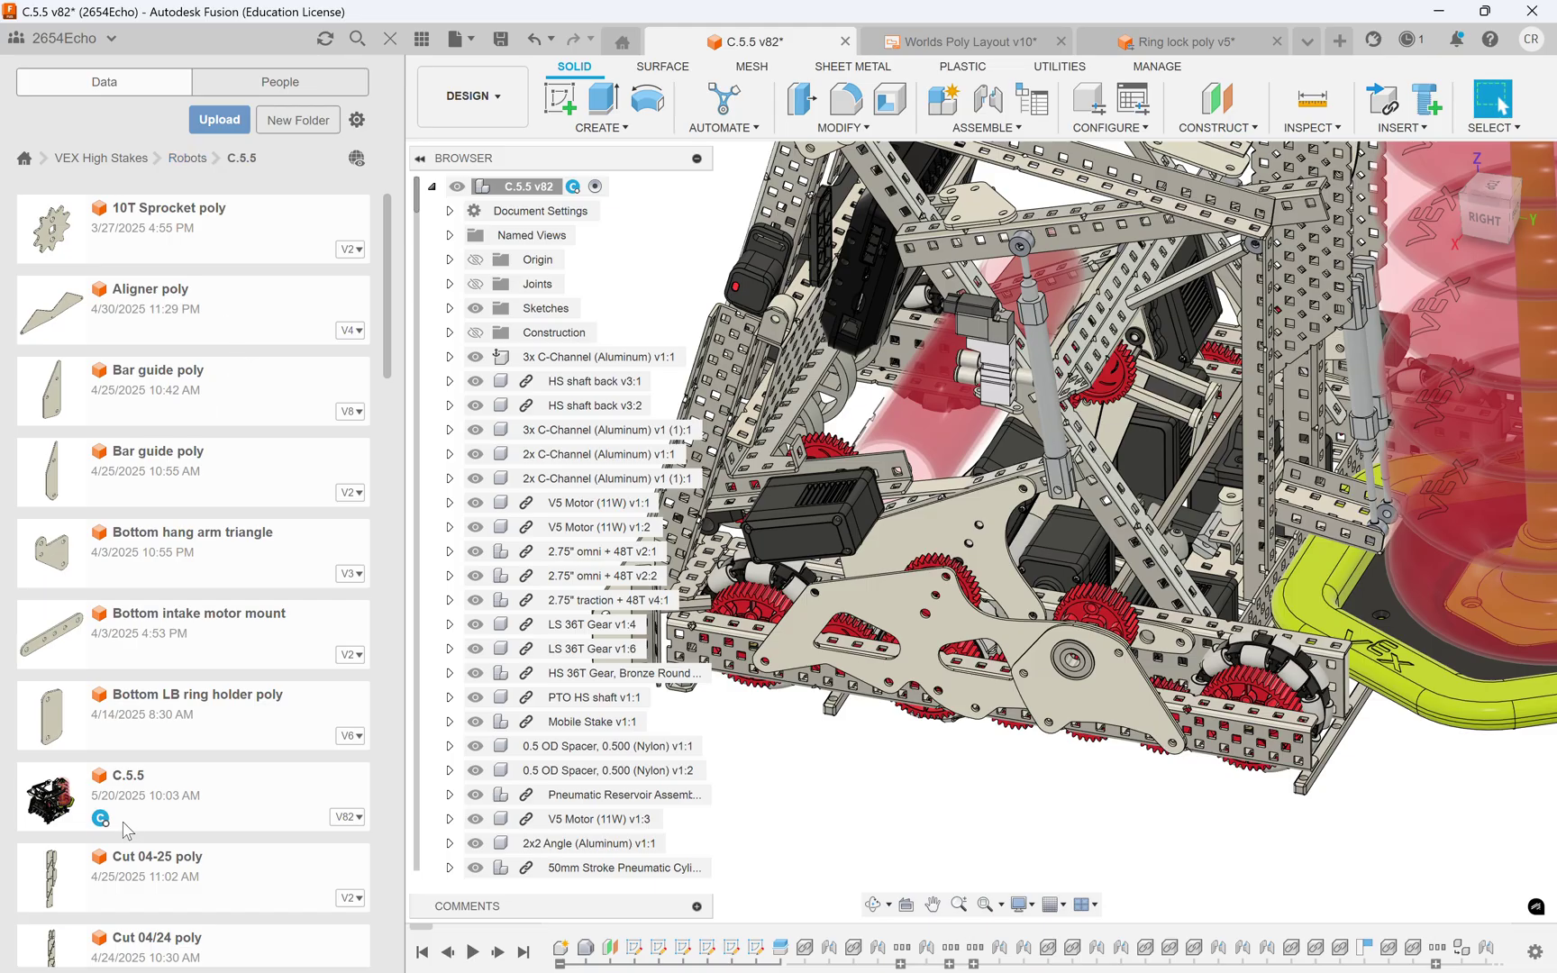
pyautogui.scroll(3, 928, 698)
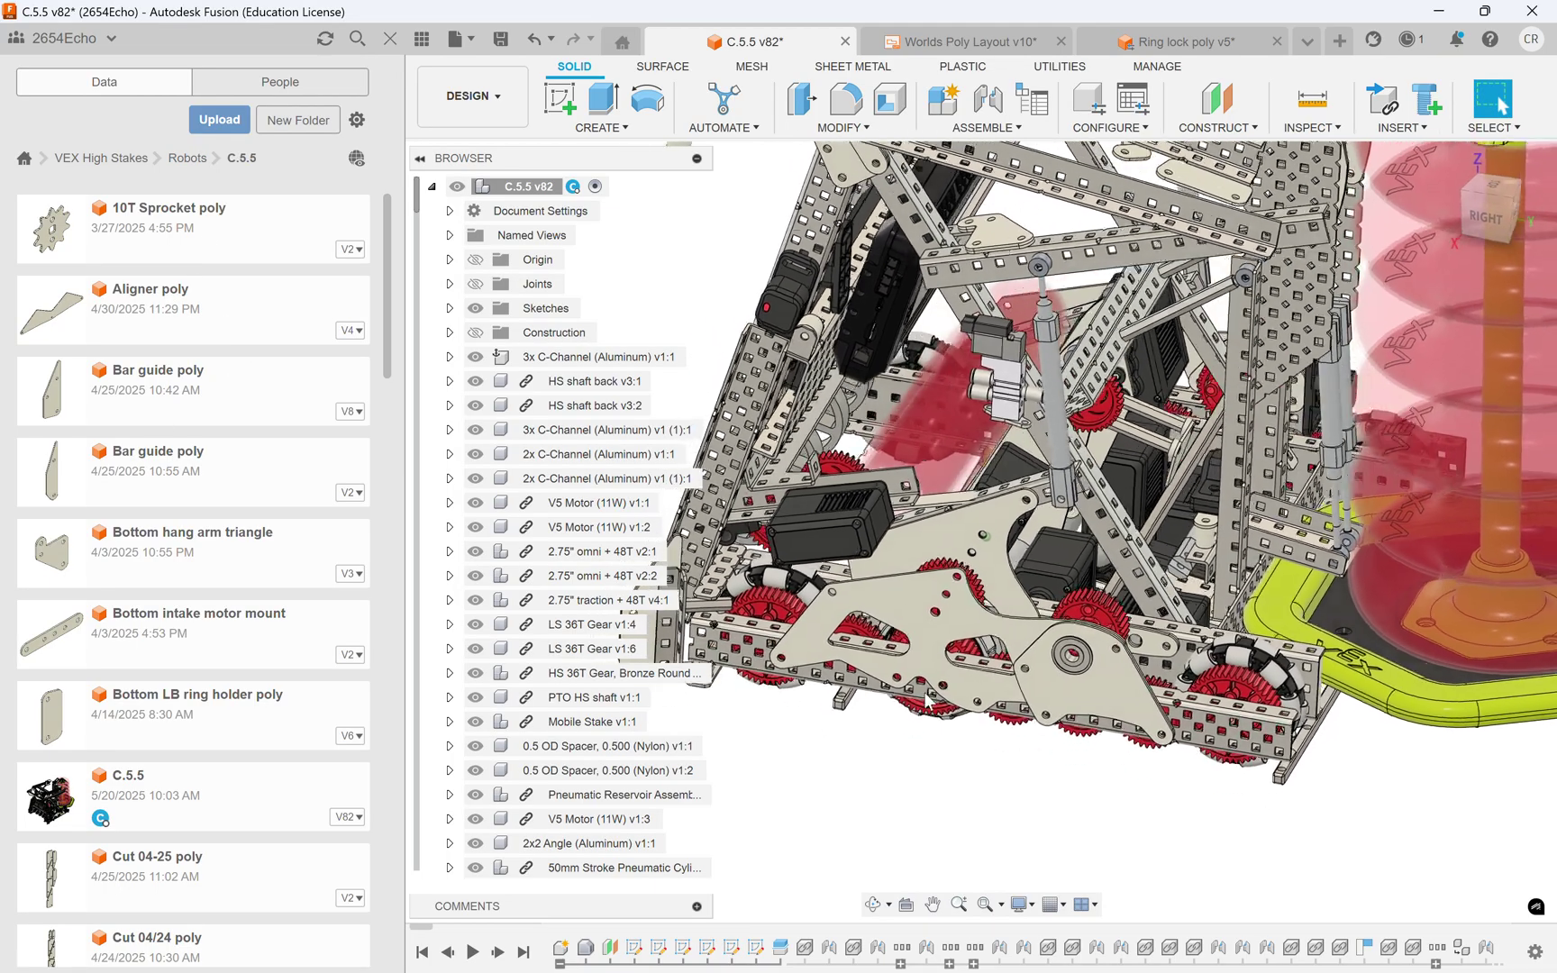
# - Check the file actions offered for the 10T Sprocket poly and Inertial mount poly parts, and review the folder's poly files
pyautogui.moveTo(928, 699); pyautogui.dragTo(939, 661, button='middle')
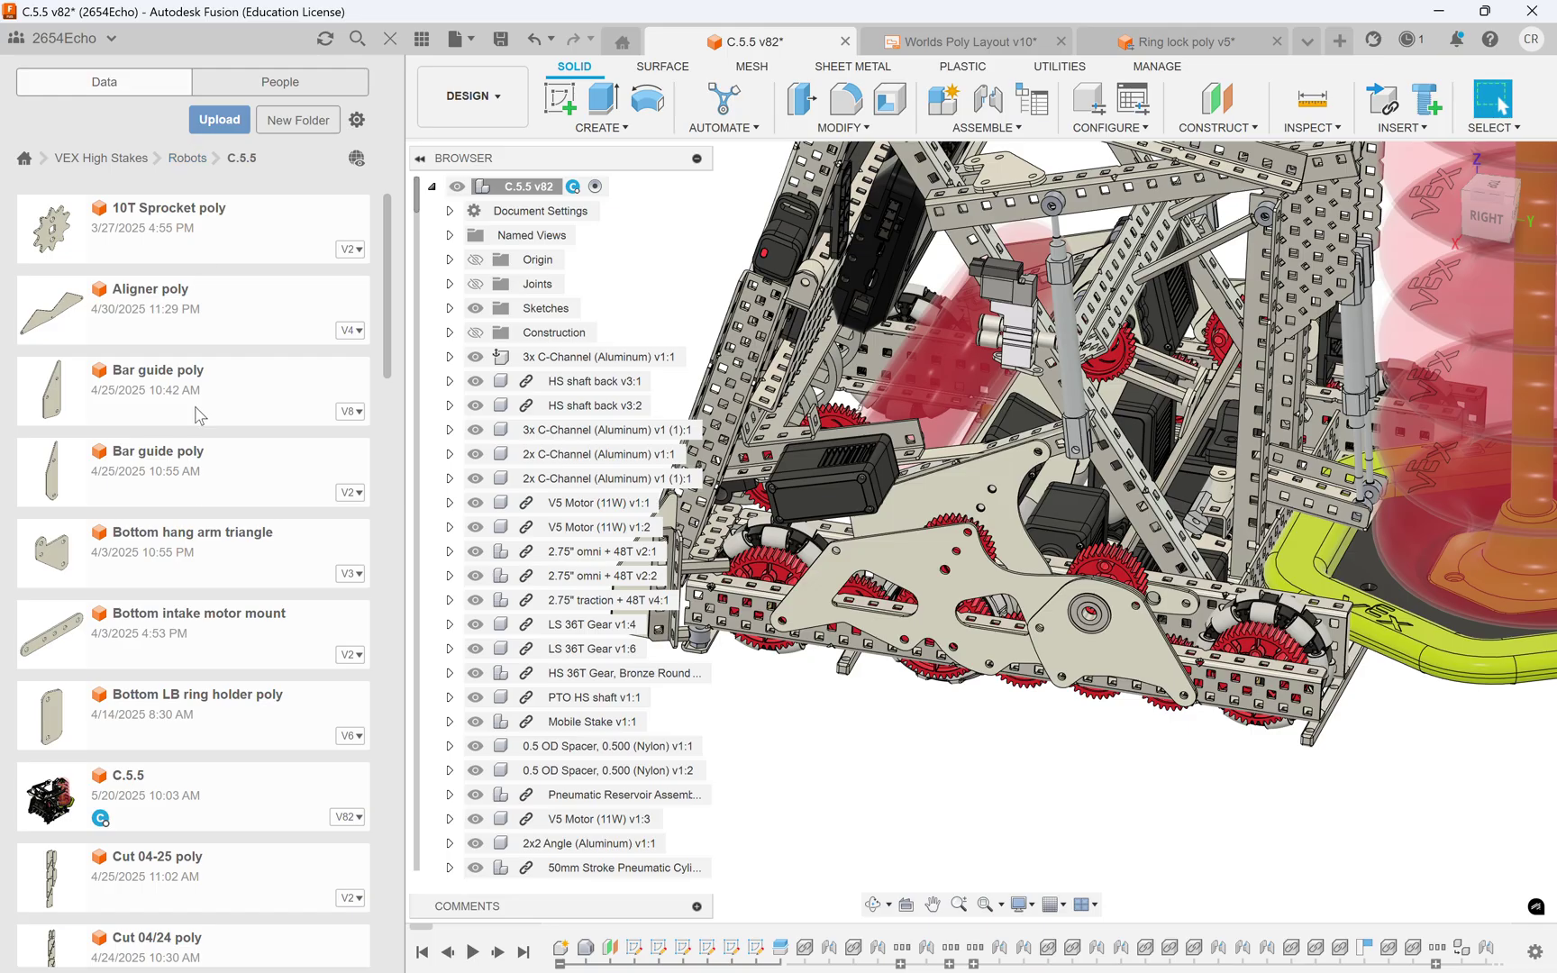
pyautogui.rightClick(232, 200)
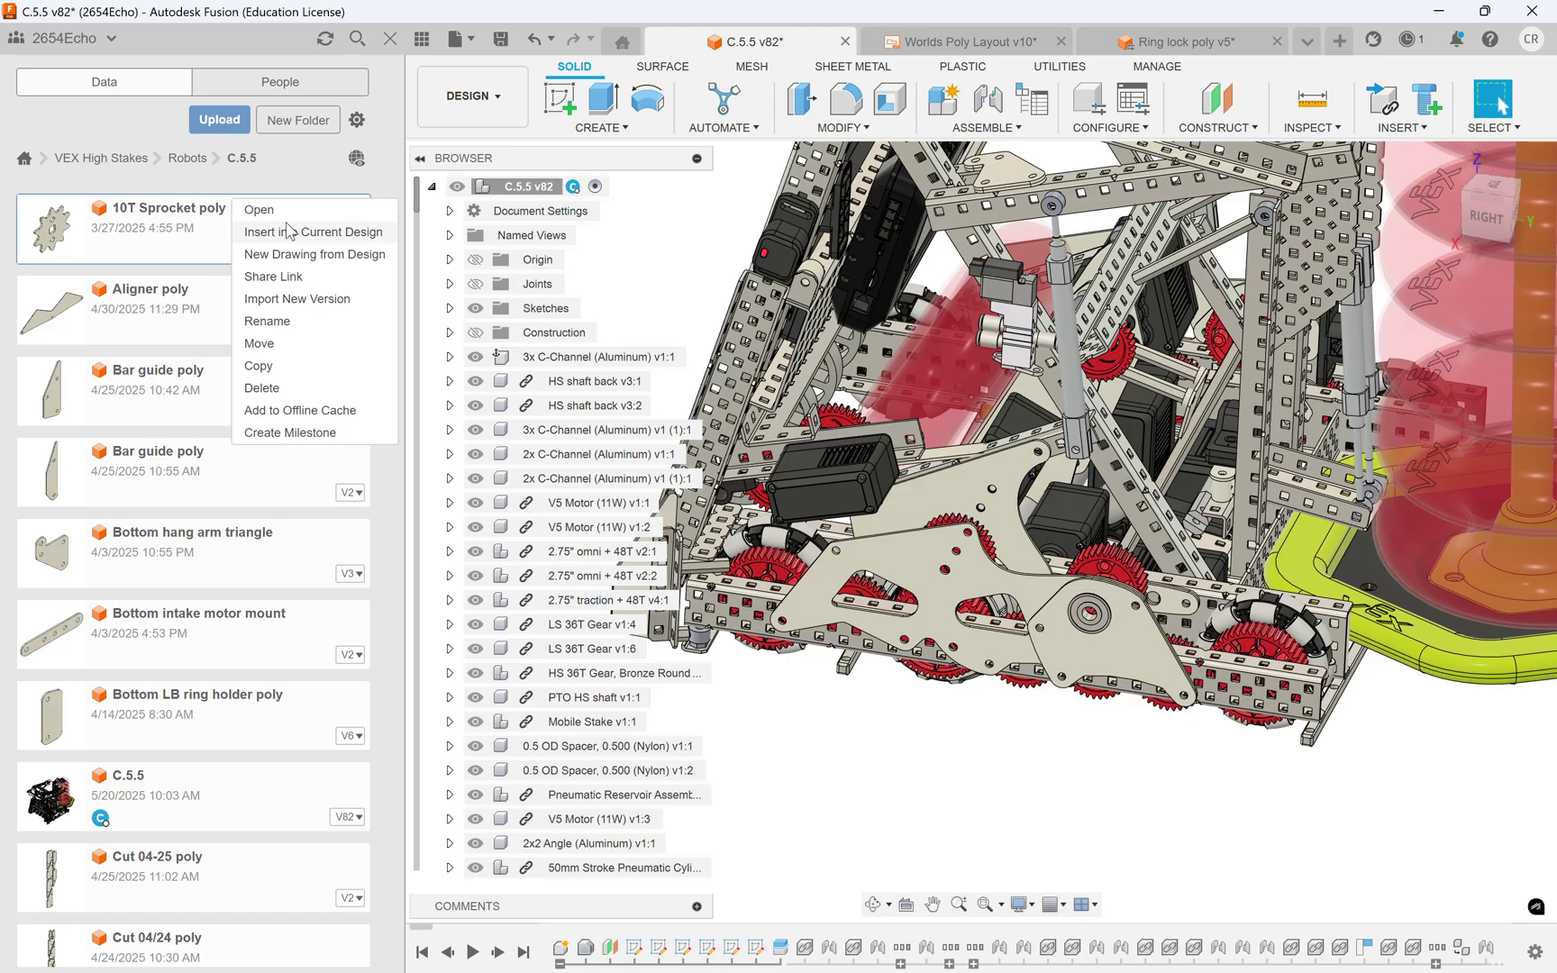
pyautogui.click(151, 190)
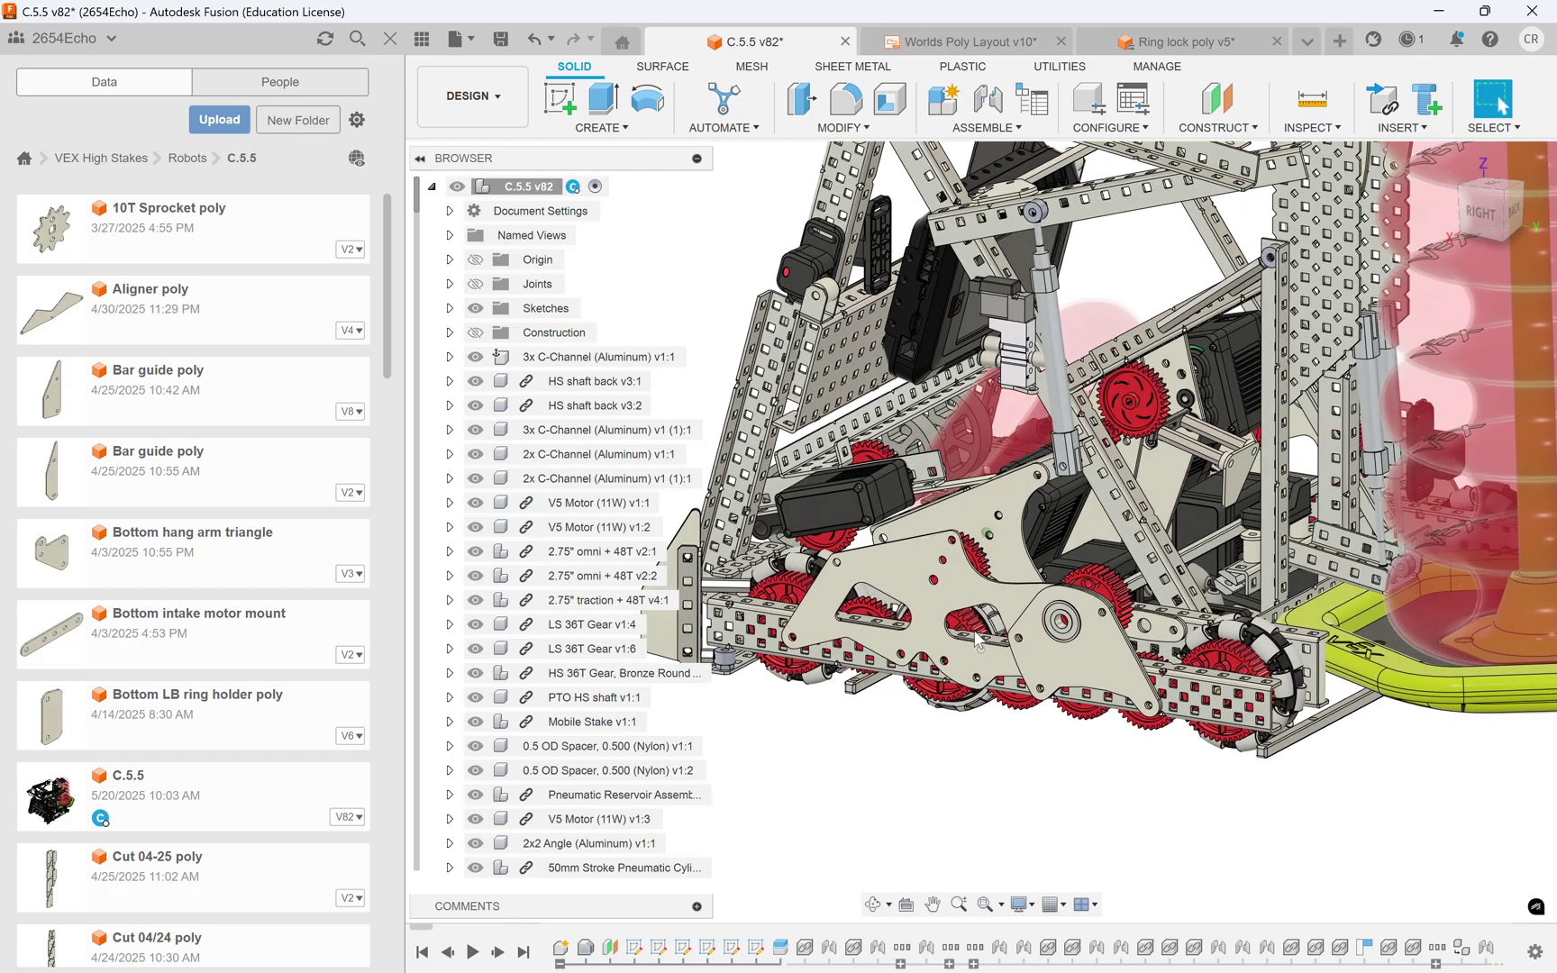
pyautogui.keyDown('shift'); pyautogui.moveTo(1081, 731); pyautogui.dragTo(897, 501, button='middle'); pyautogui.keyUp('shift')
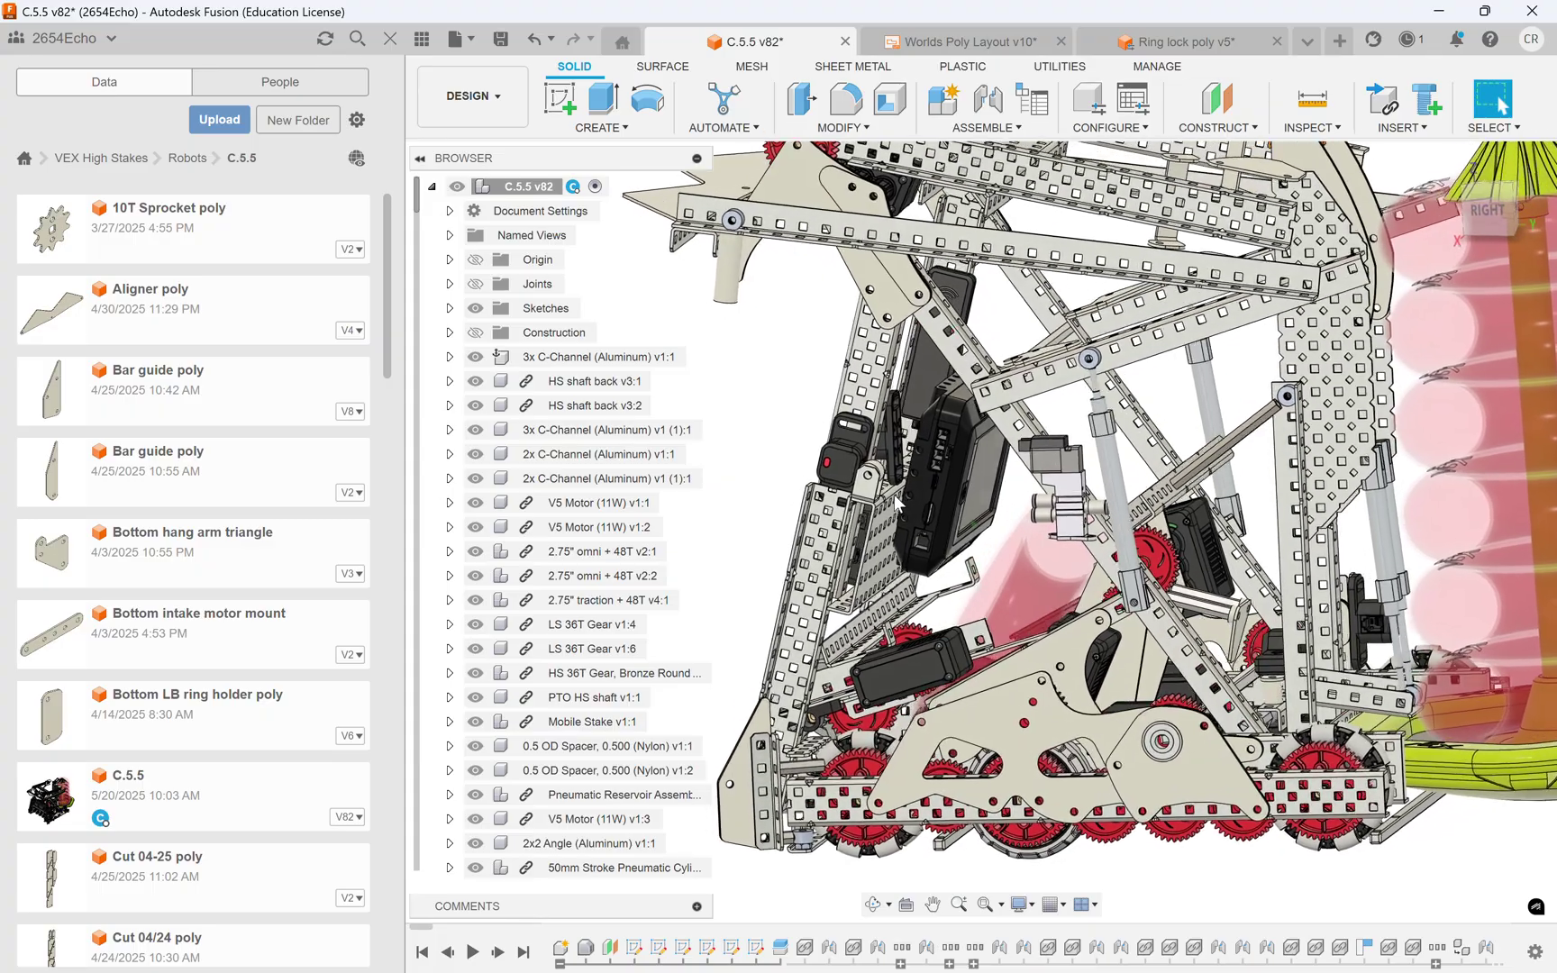
pyautogui.keyDown('shift'); pyautogui.moveTo(896, 501); pyautogui.dragTo(896, 501, button='middle'); pyautogui.keyUp('shift')
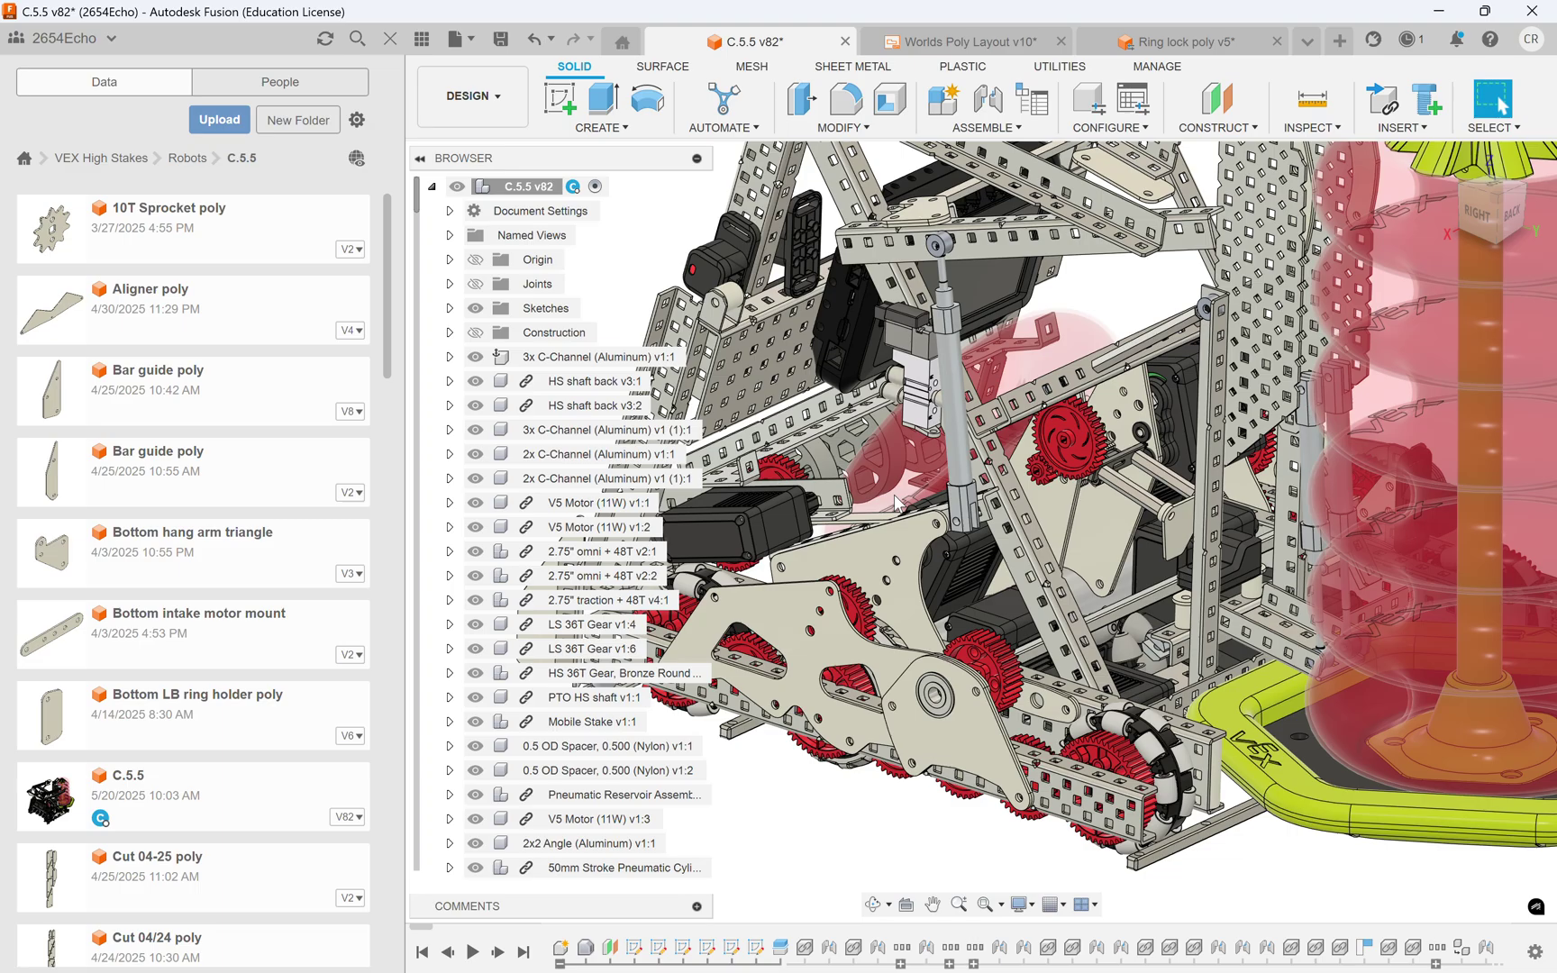
pyautogui.scroll(-15, 134, 680)
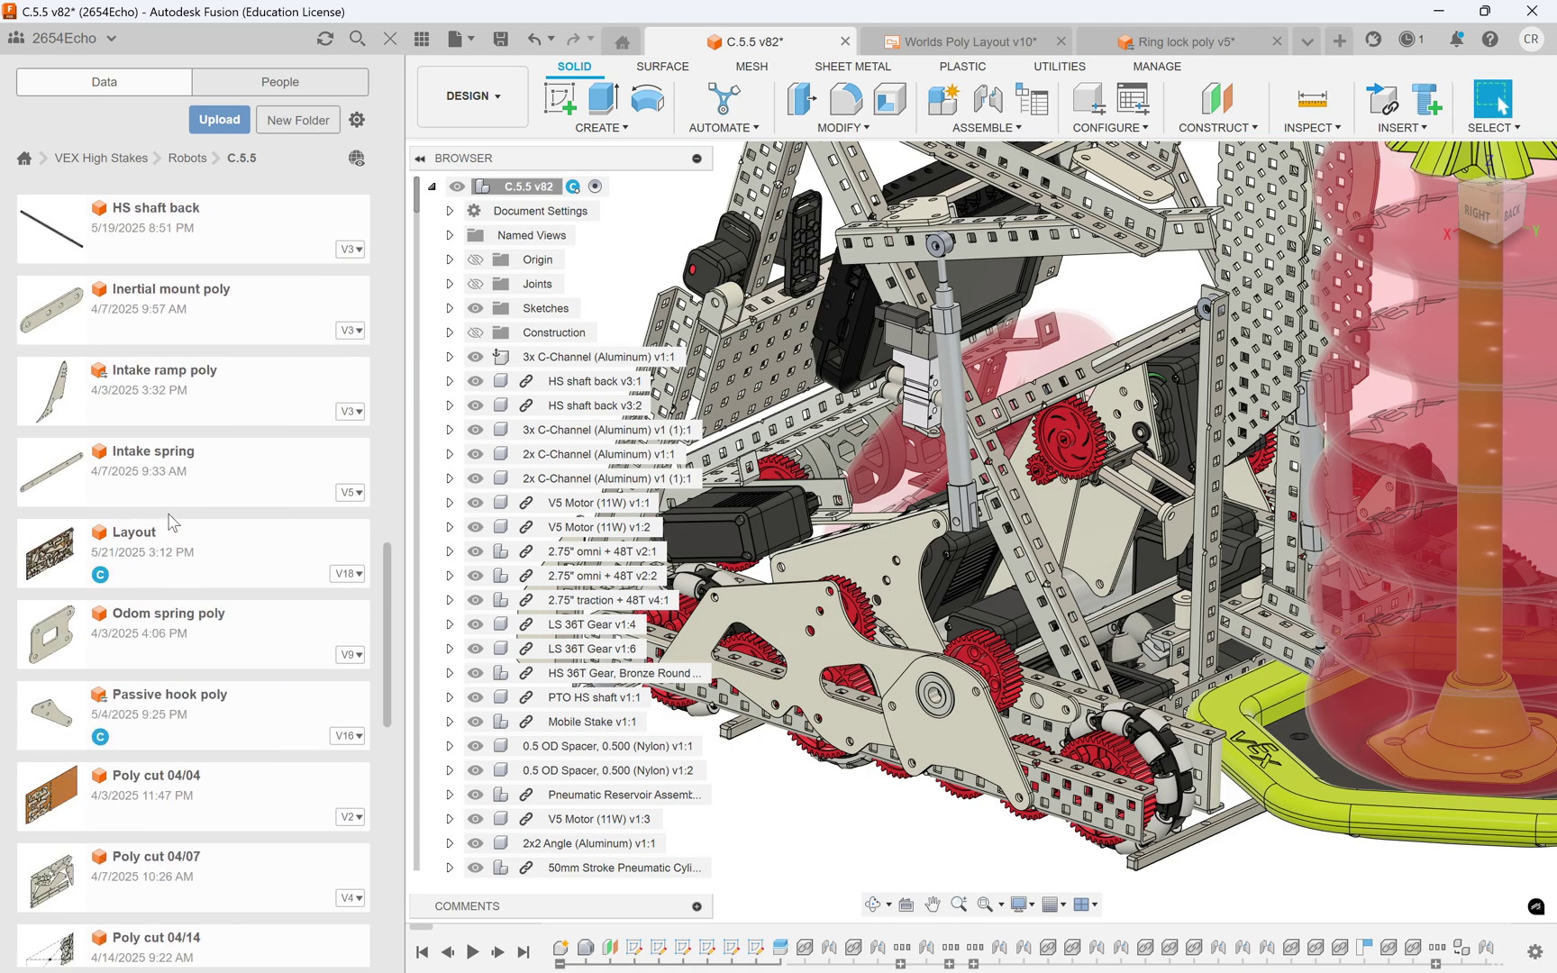
pyautogui.click(208, 812)
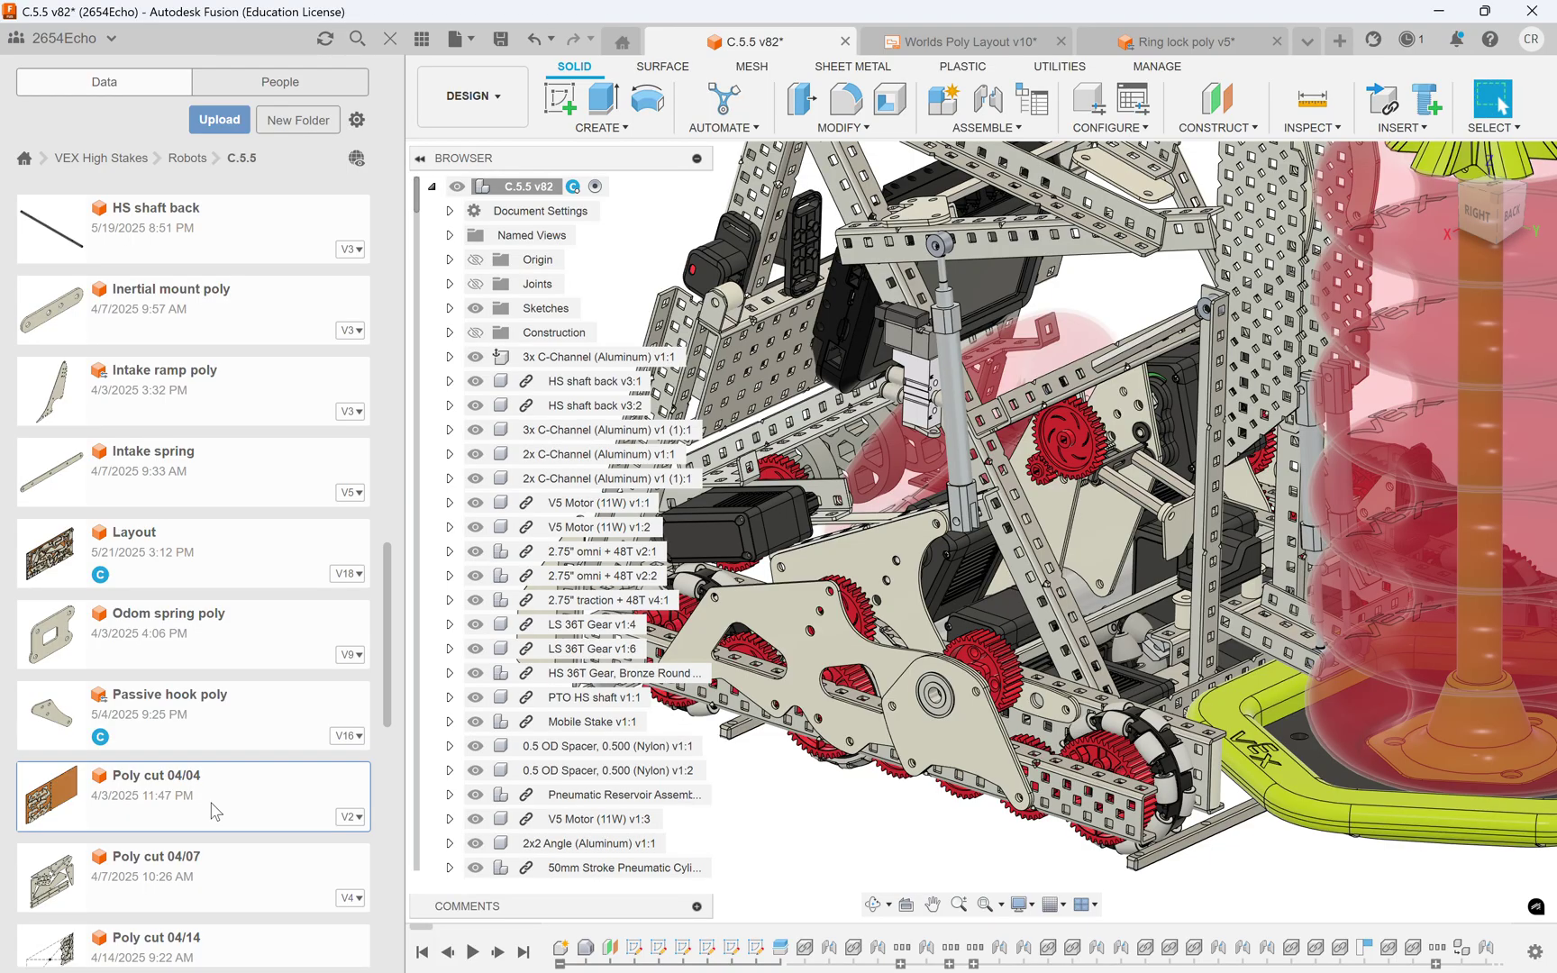
pyautogui.rightClick(148, 331)
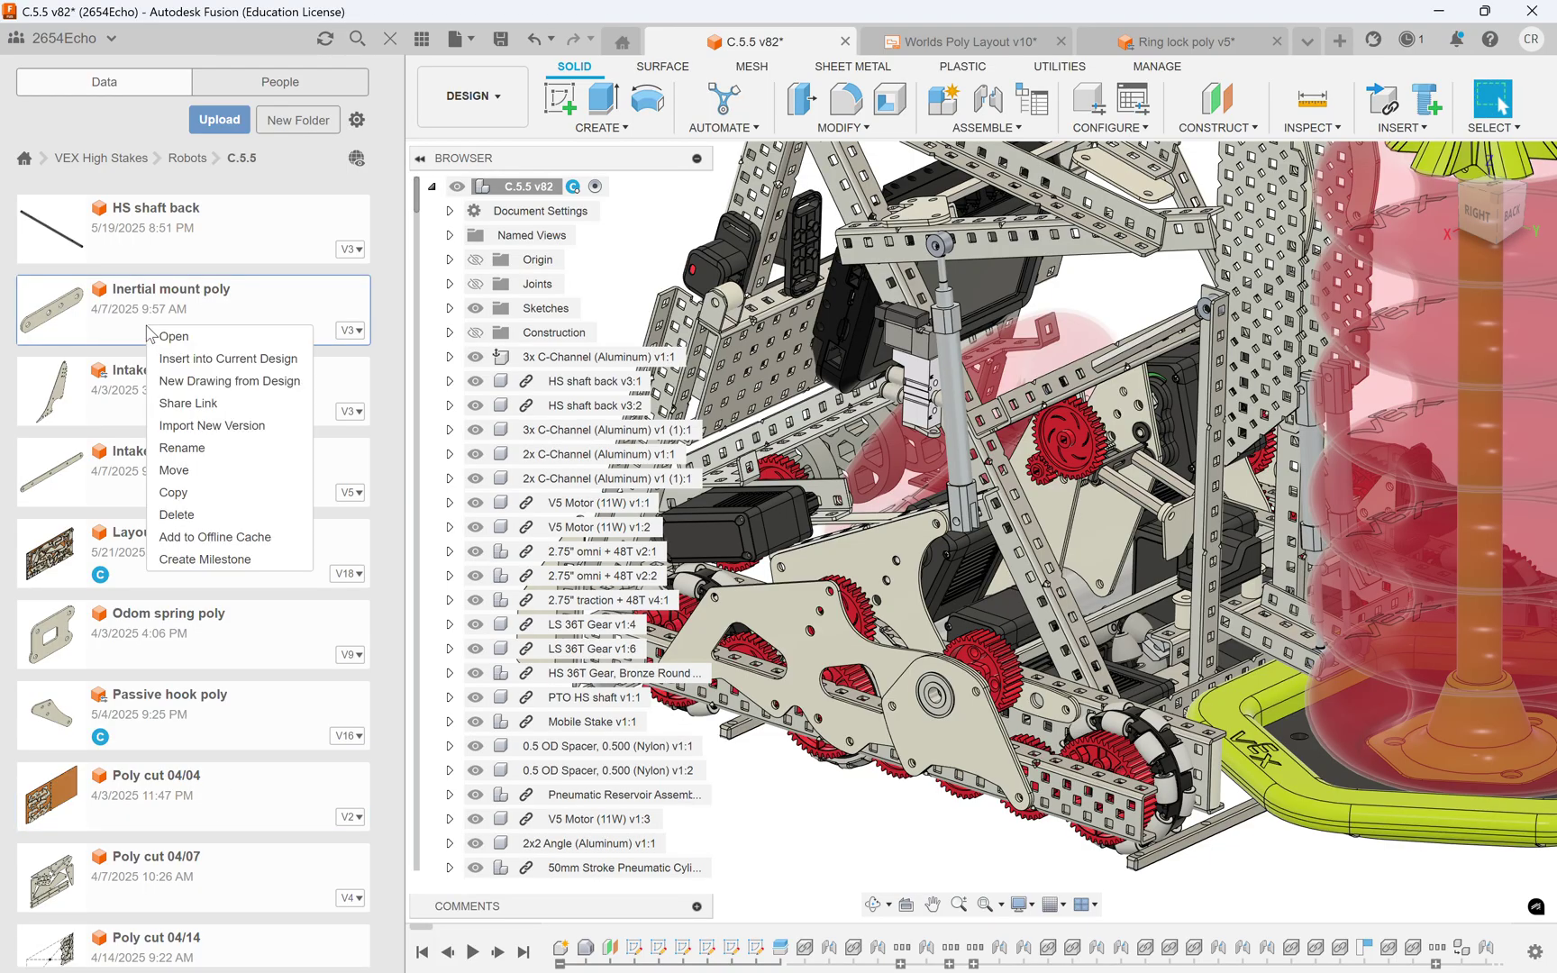
pyautogui.click(382, 260)
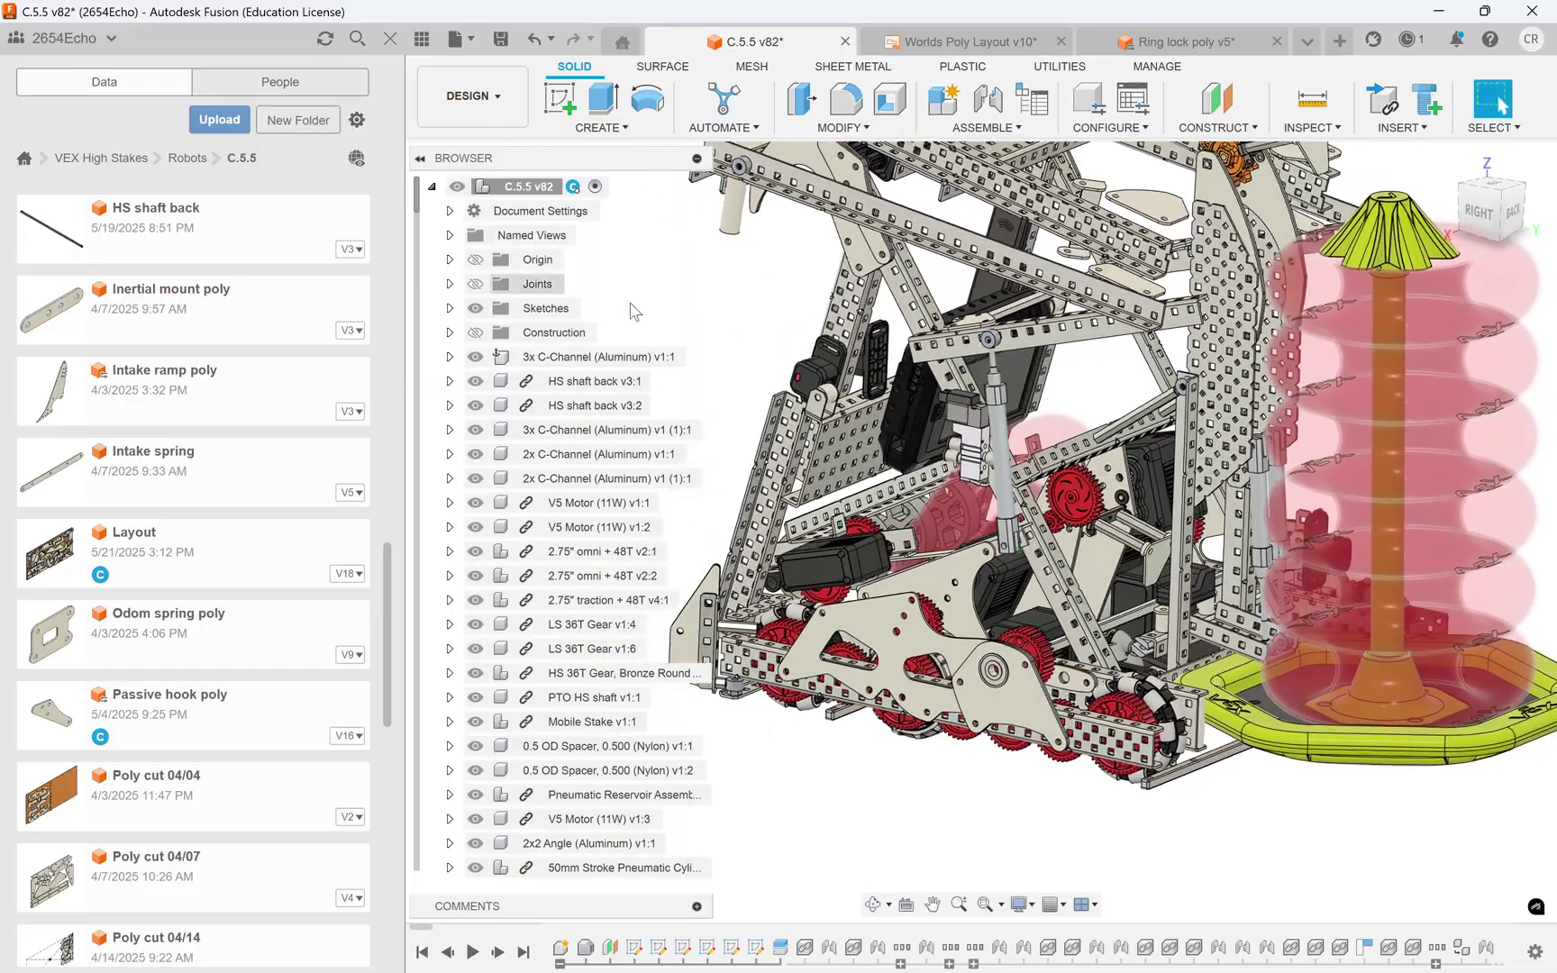
pyautogui.scroll(15, 216, 307)
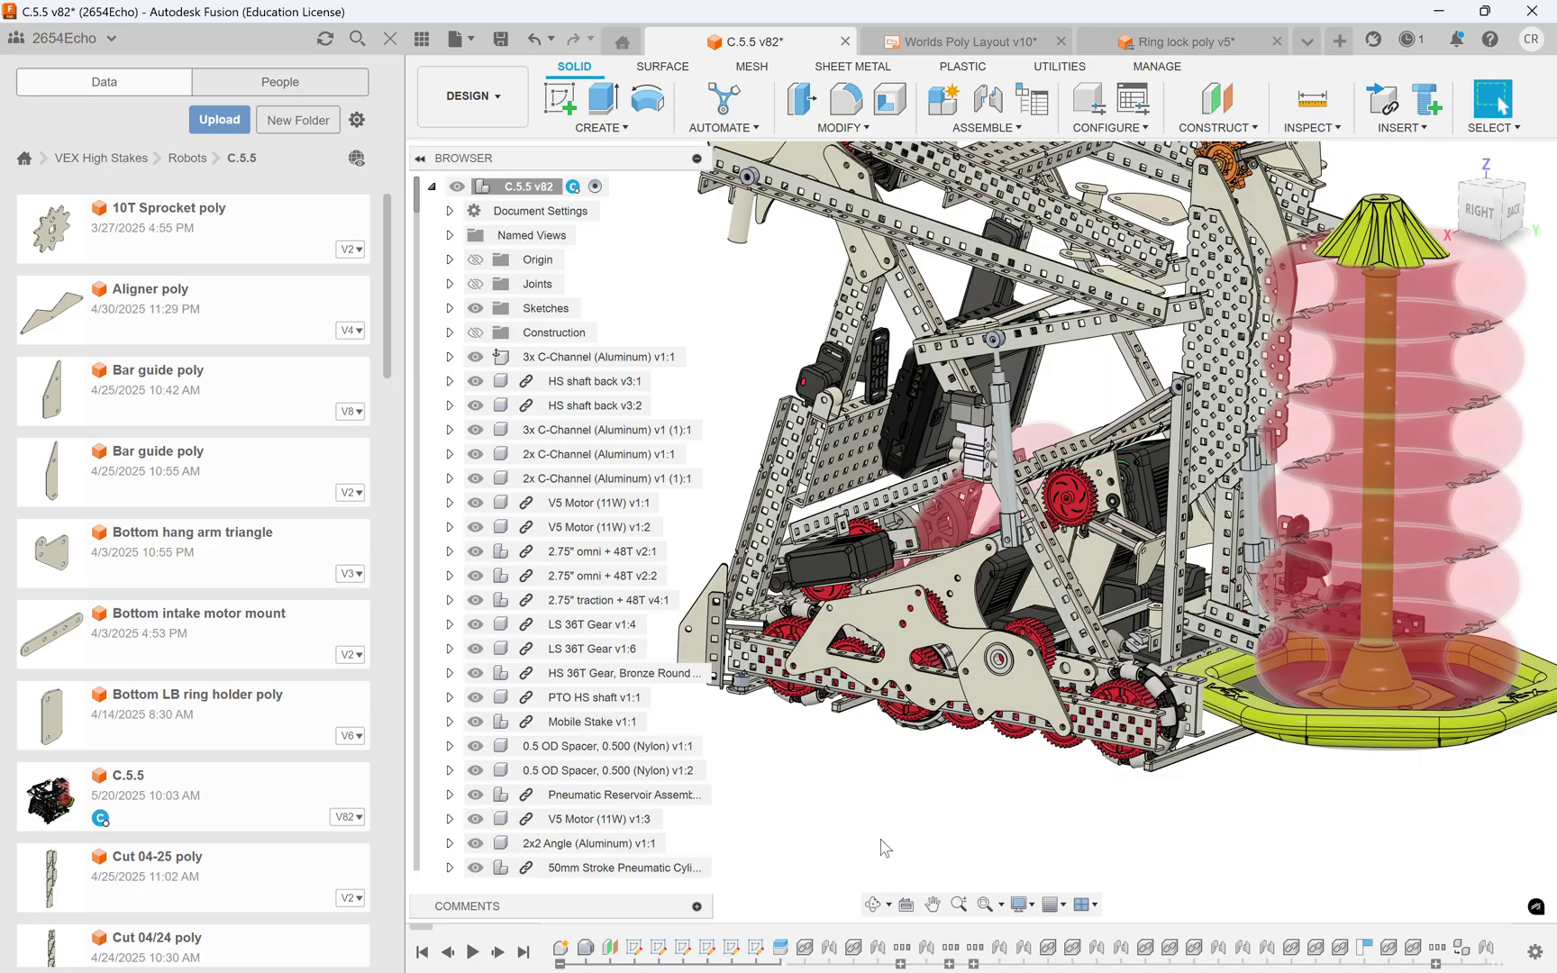
# - Examine the poly side plate mounted on the robot's drivetrain and the C-channel behind it
pyautogui.scroll(5, 976, 628)
pyautogui.scroll(3, 910, 569)
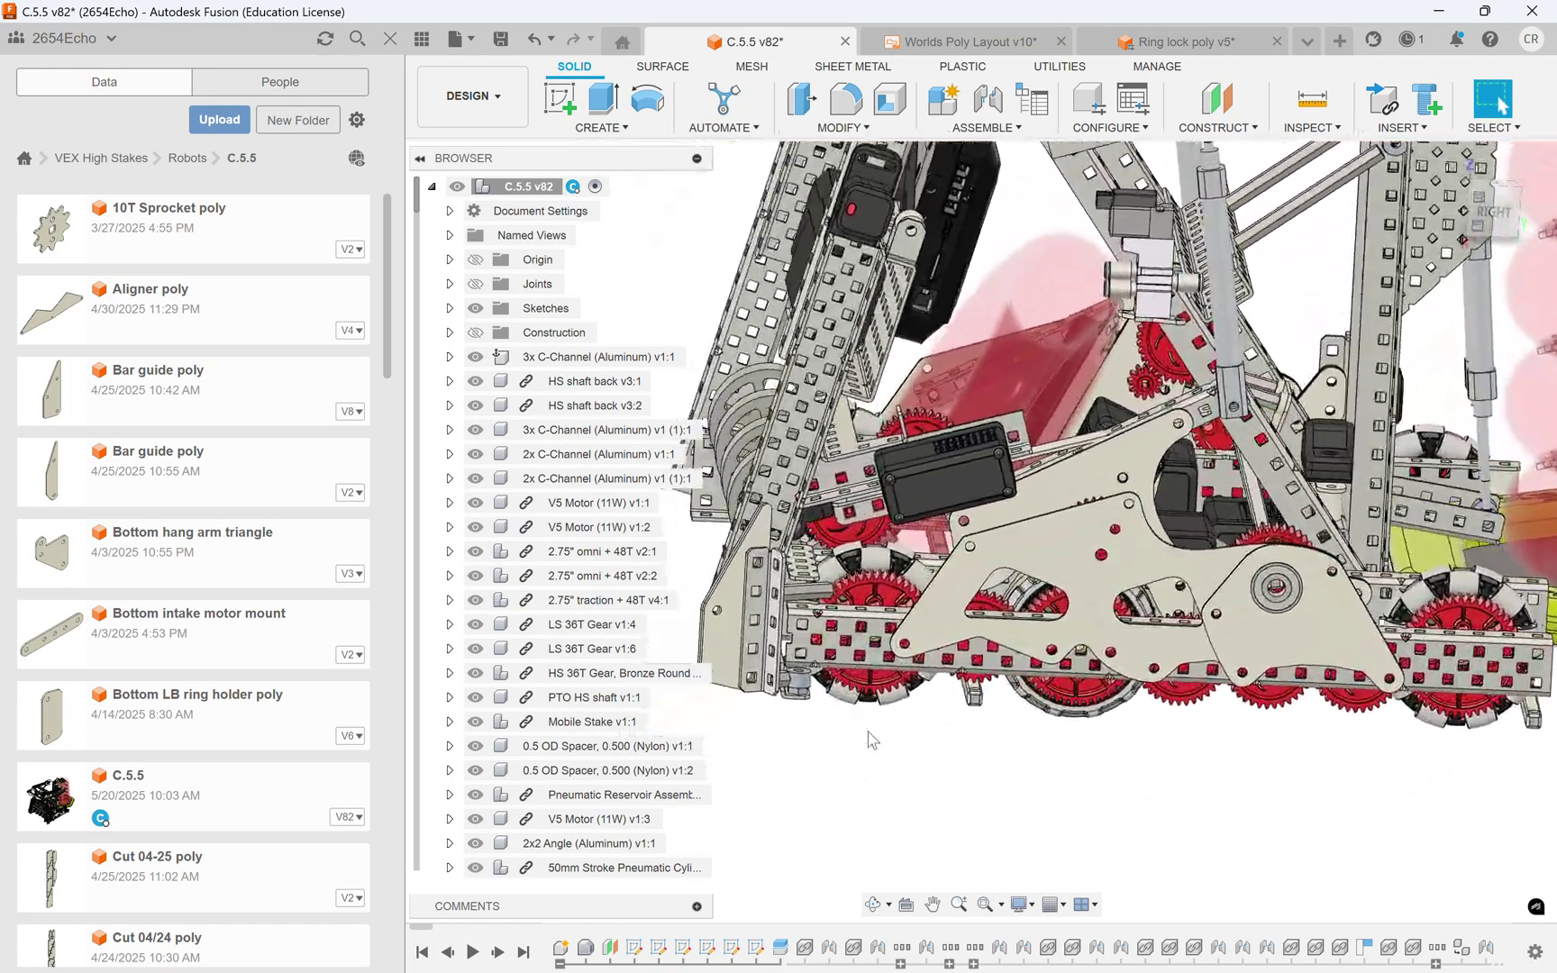
pyautogui.scroll(6, 943, 727)
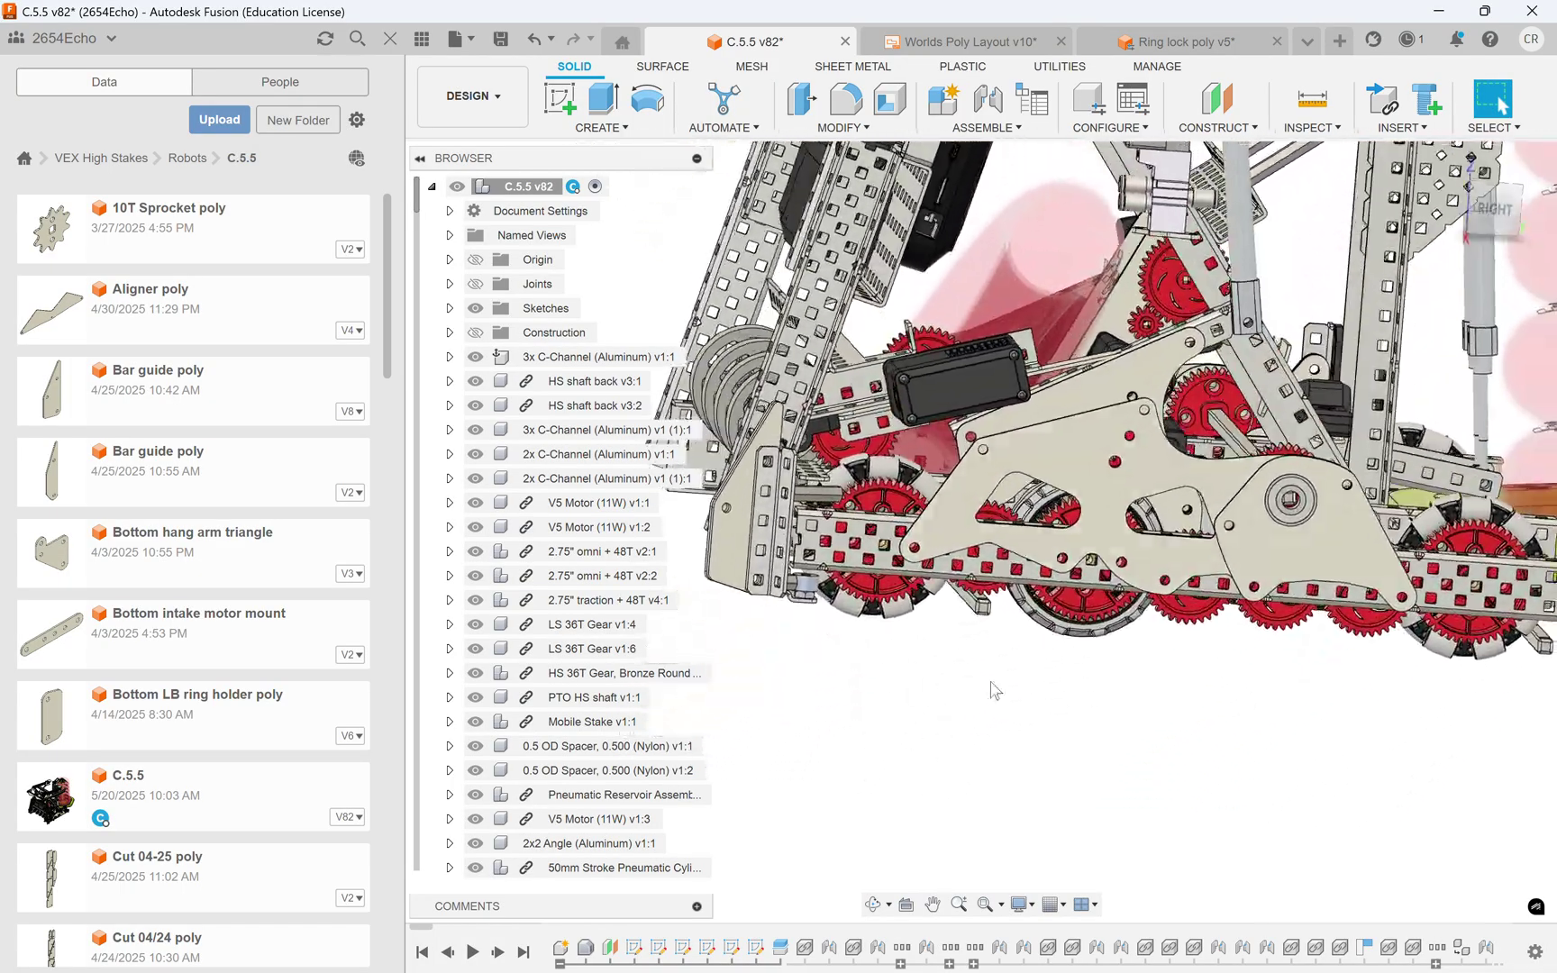
pyautogui.moveTo(675, 547); pyautogui.dragTo(824, 529, button='middle')
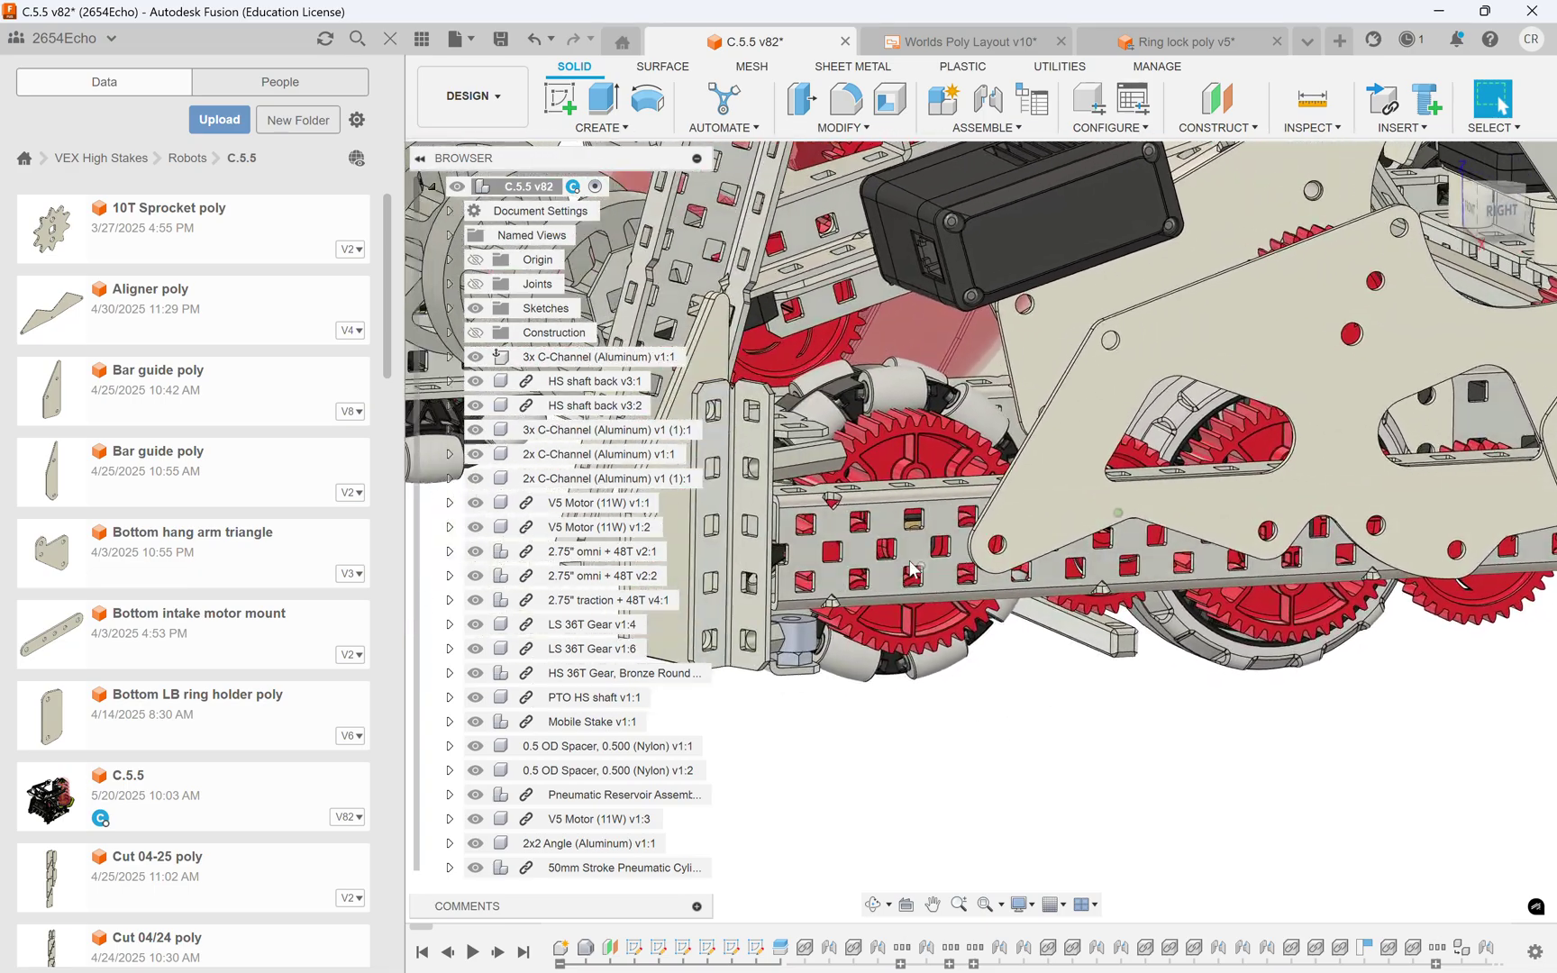
pyautogui.click(943, 515)
pyautogui.scroll(-3, 937, 524)
pyautogui.keyDown('shift'); pyautogui.moveTo(933, 605); pyautogui.dragTo(1059, 731, button='middle'); pyautogui.keyUp('shift')
pyautogui.click(1067, 712)
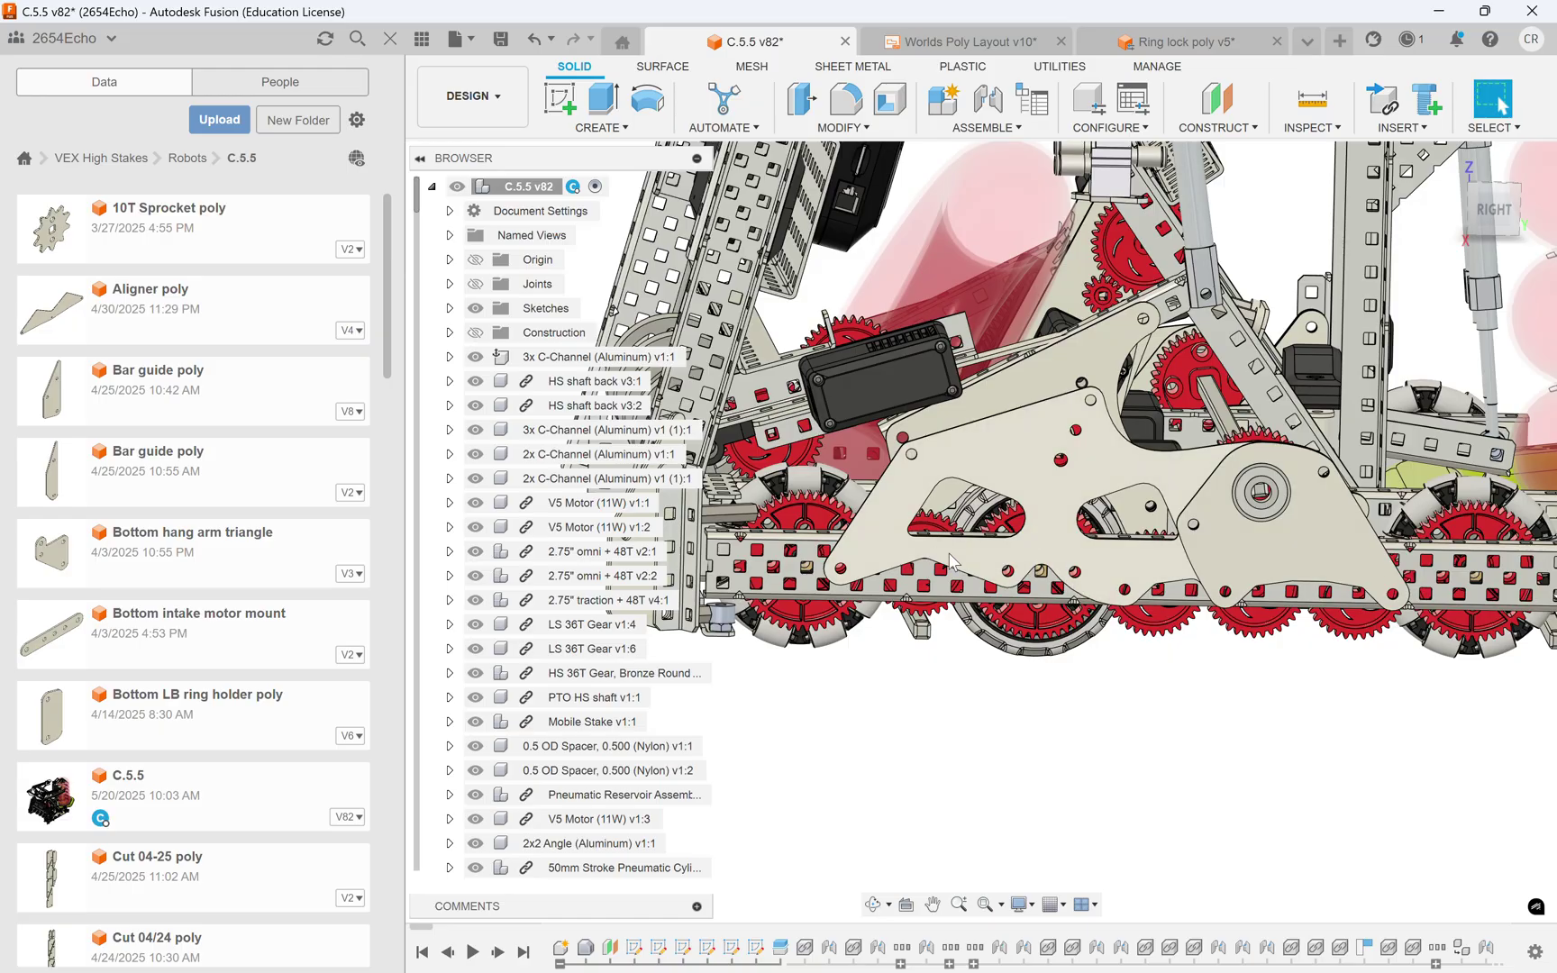
pyautogui.click(1056, 433)
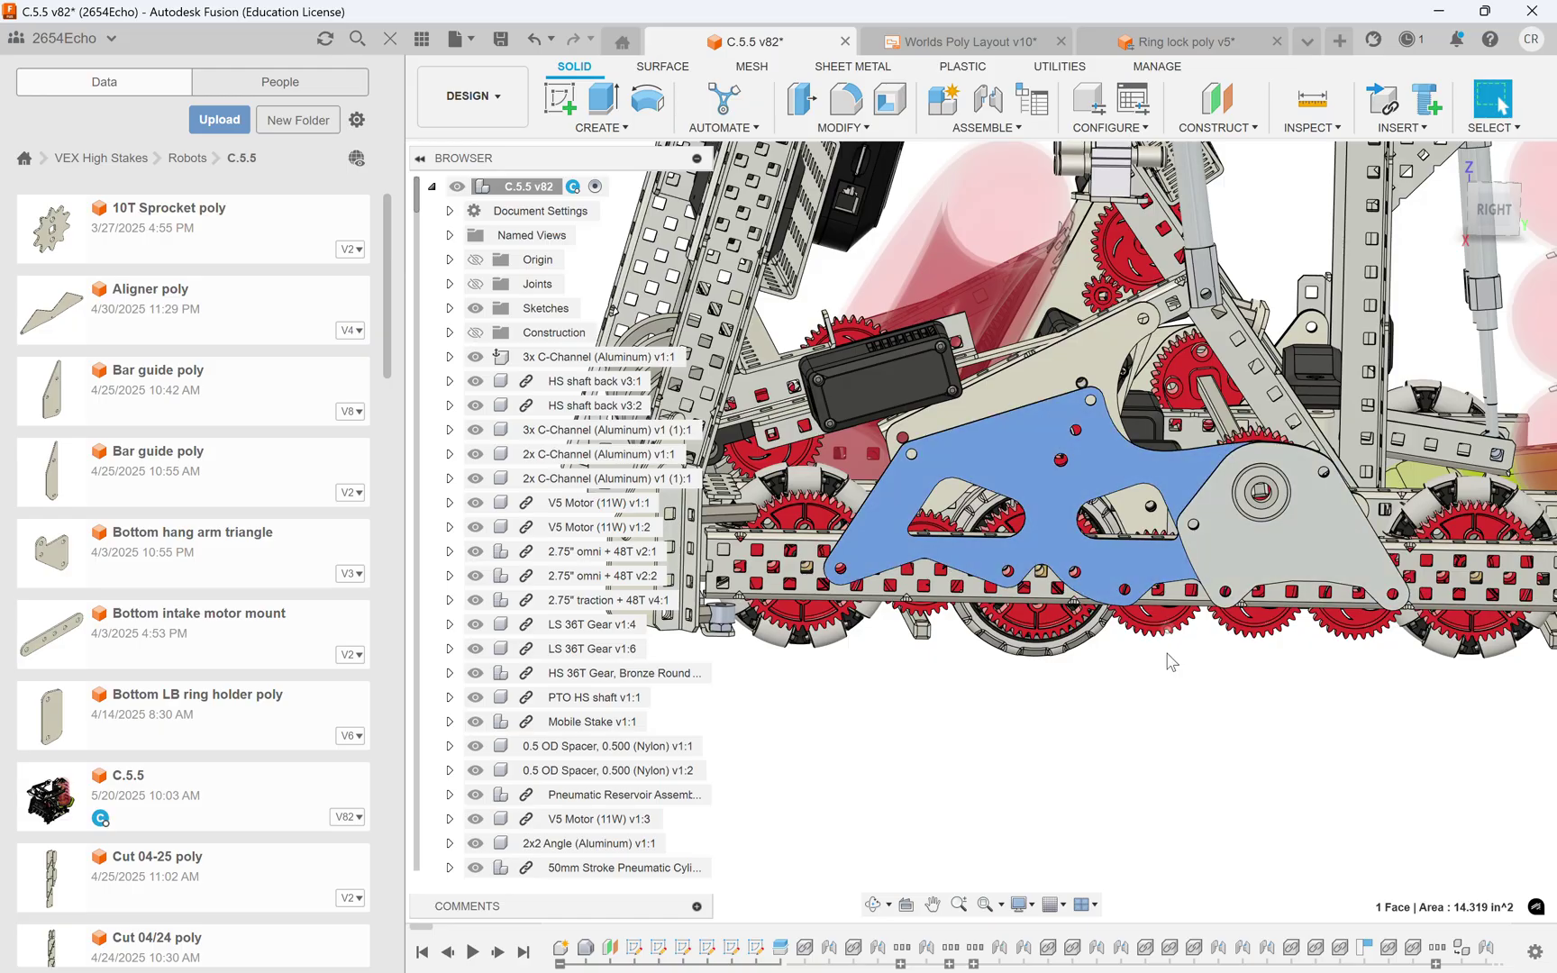
pyautogui.click(838, 743)
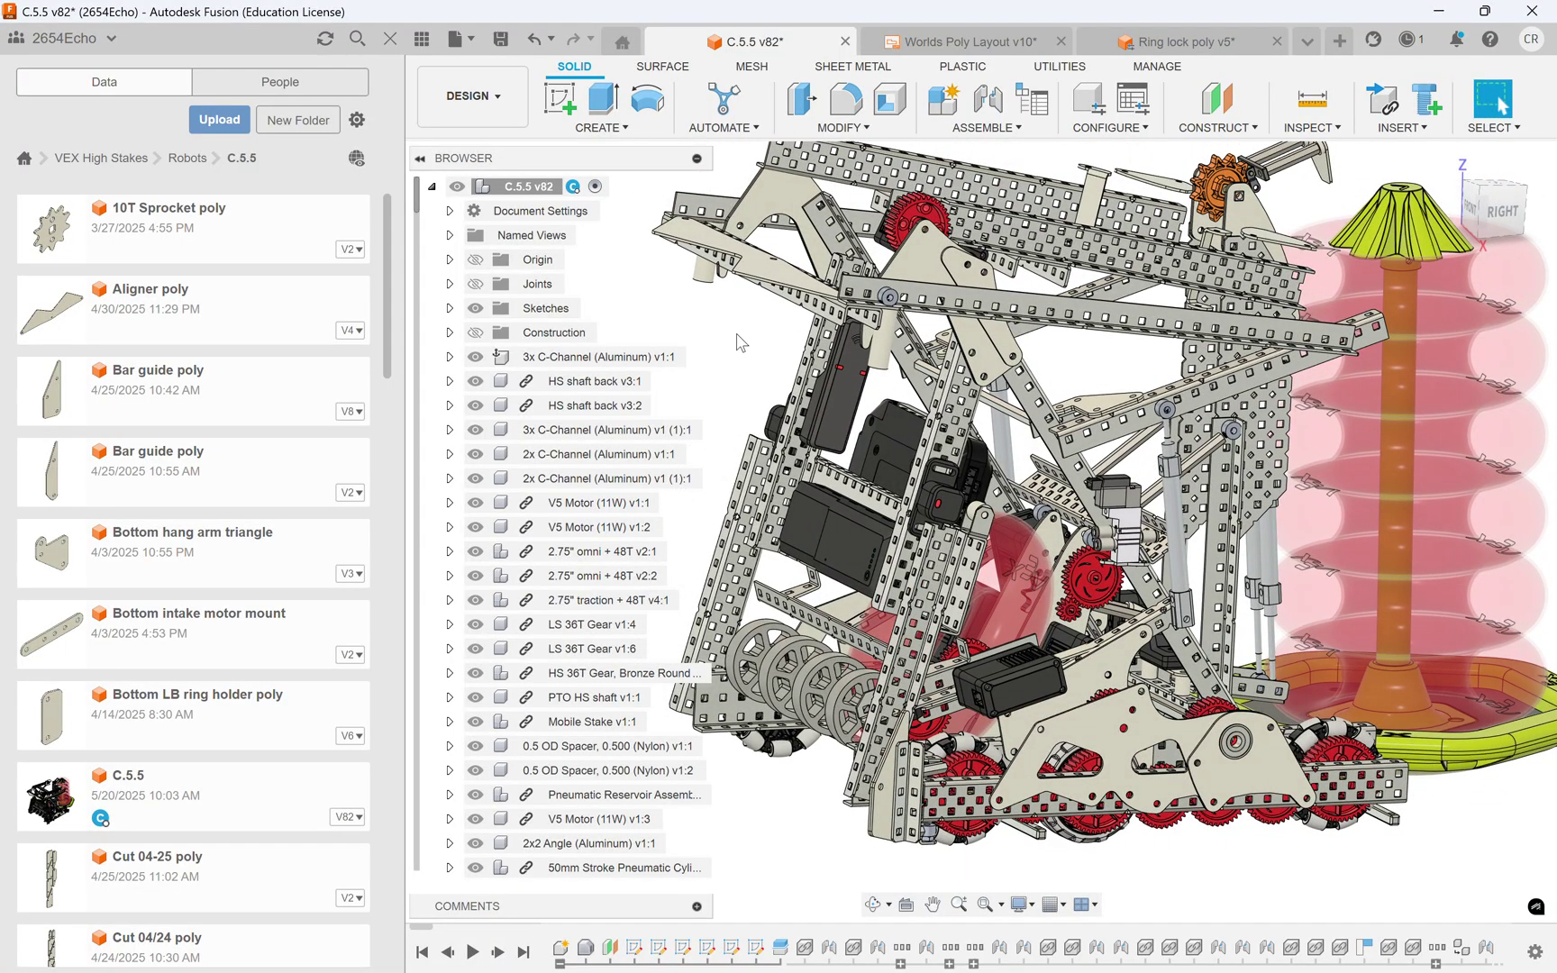
# - Switch to the Passive hook poly design and open its base sketch for editing
pyautogui.click(1154, 43)
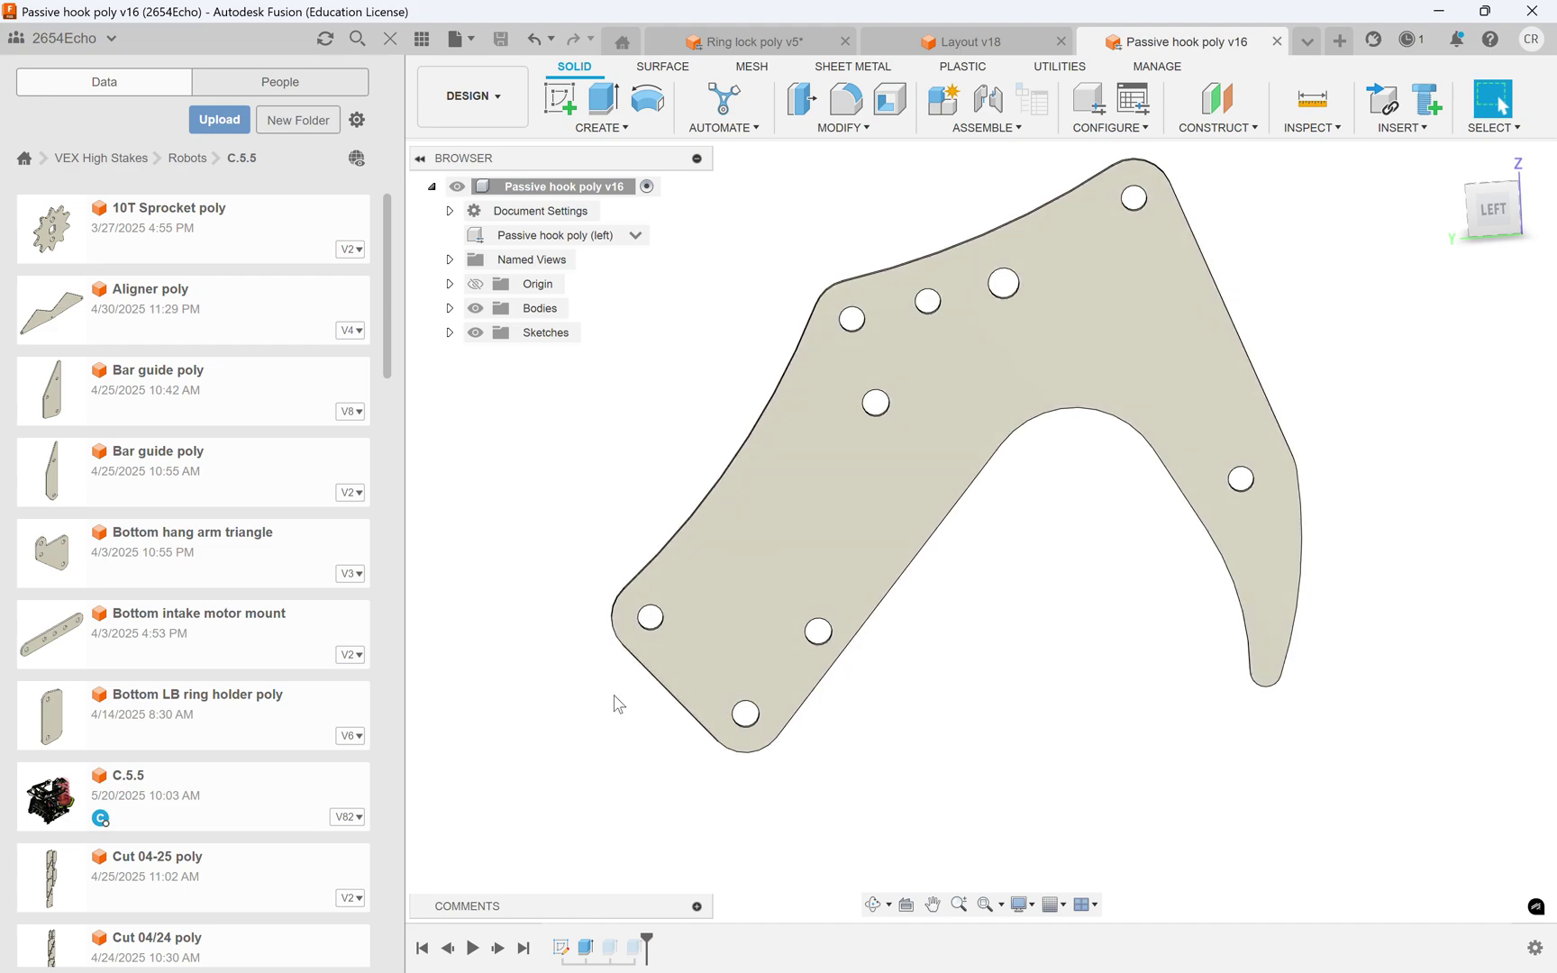
pyautogui.doubleClick(560, 946)
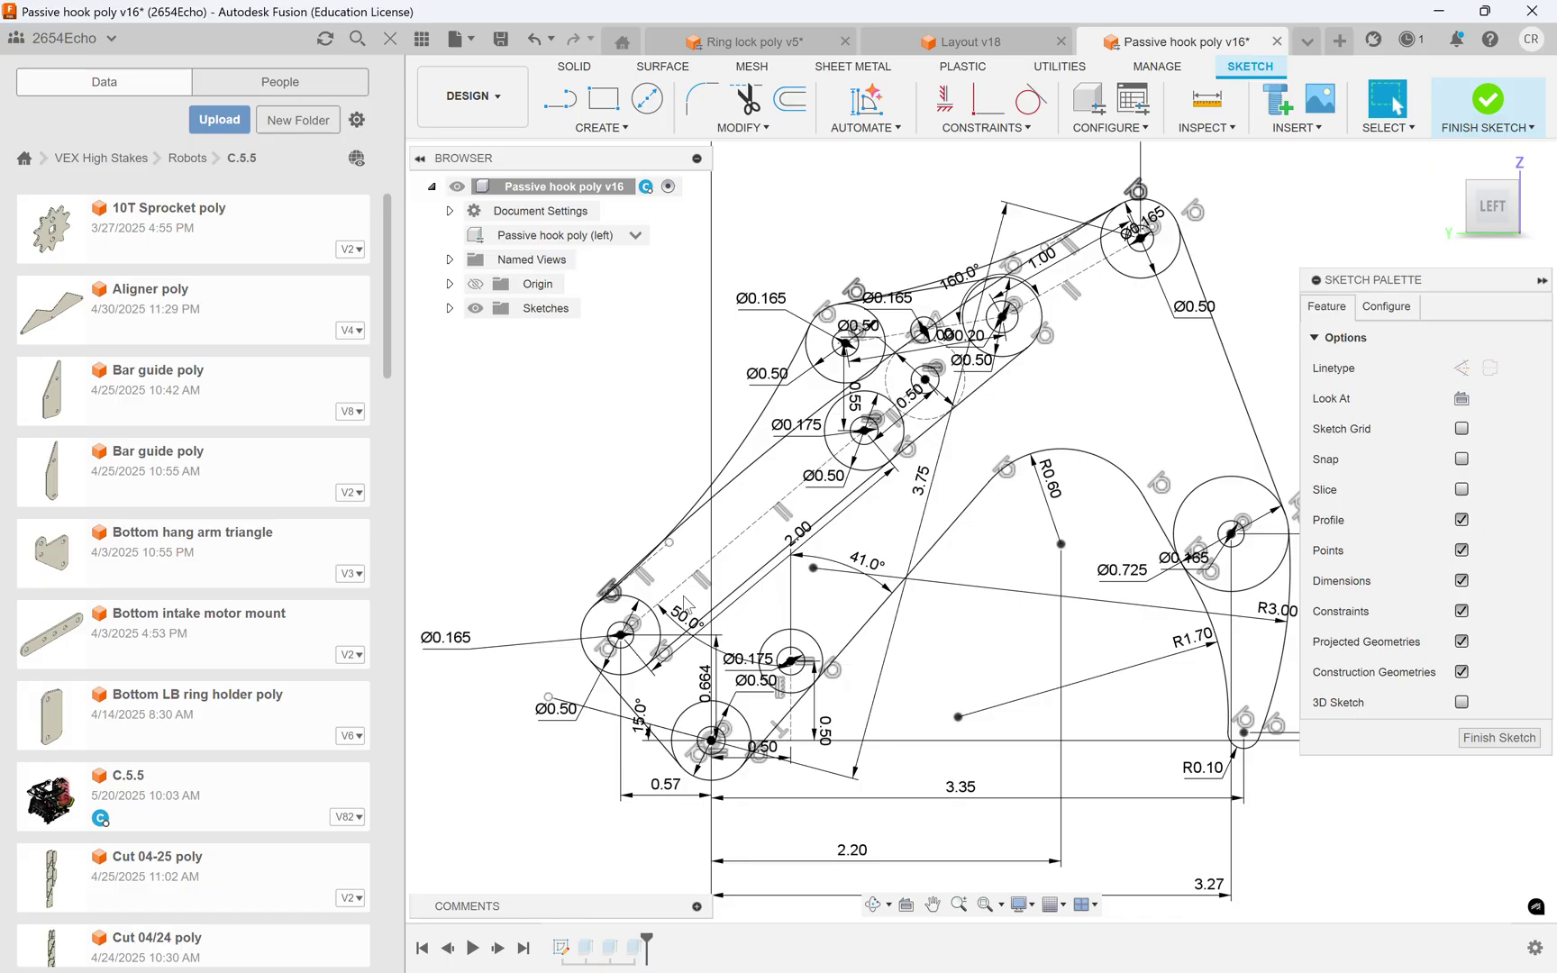
pyautogui.click(513, 310)
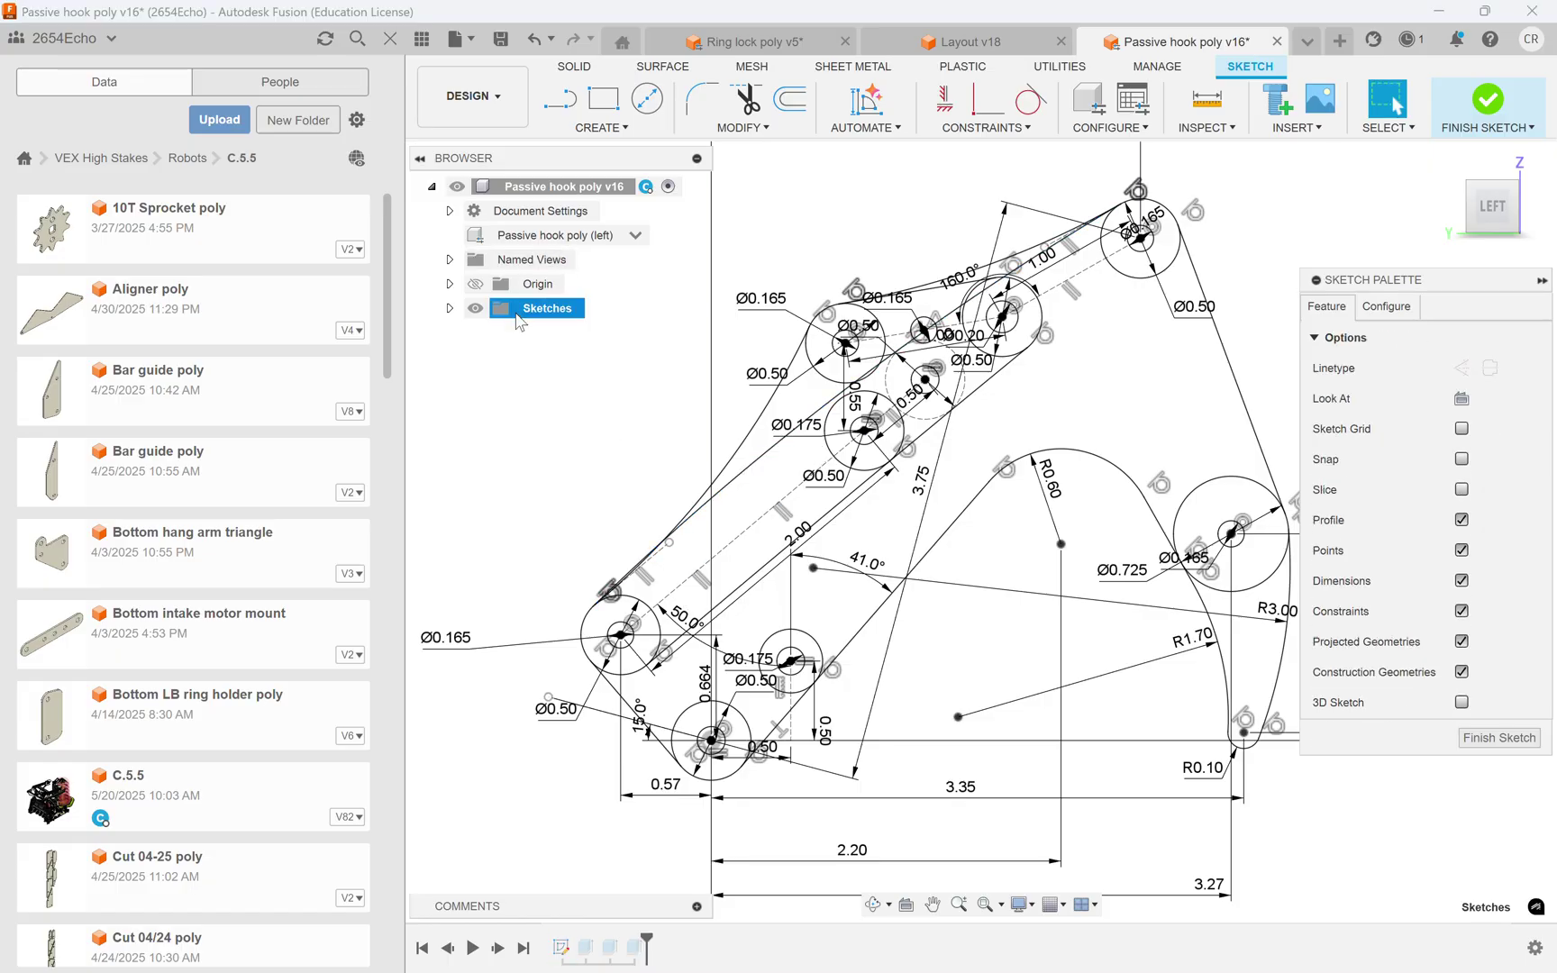
pyautogui.click(524, 411)
# - Examine the hook sketch's dimensions, the circles around its upper holes and the long arc along its upper edge
pyautogui.scroll(-2, 594, 297)
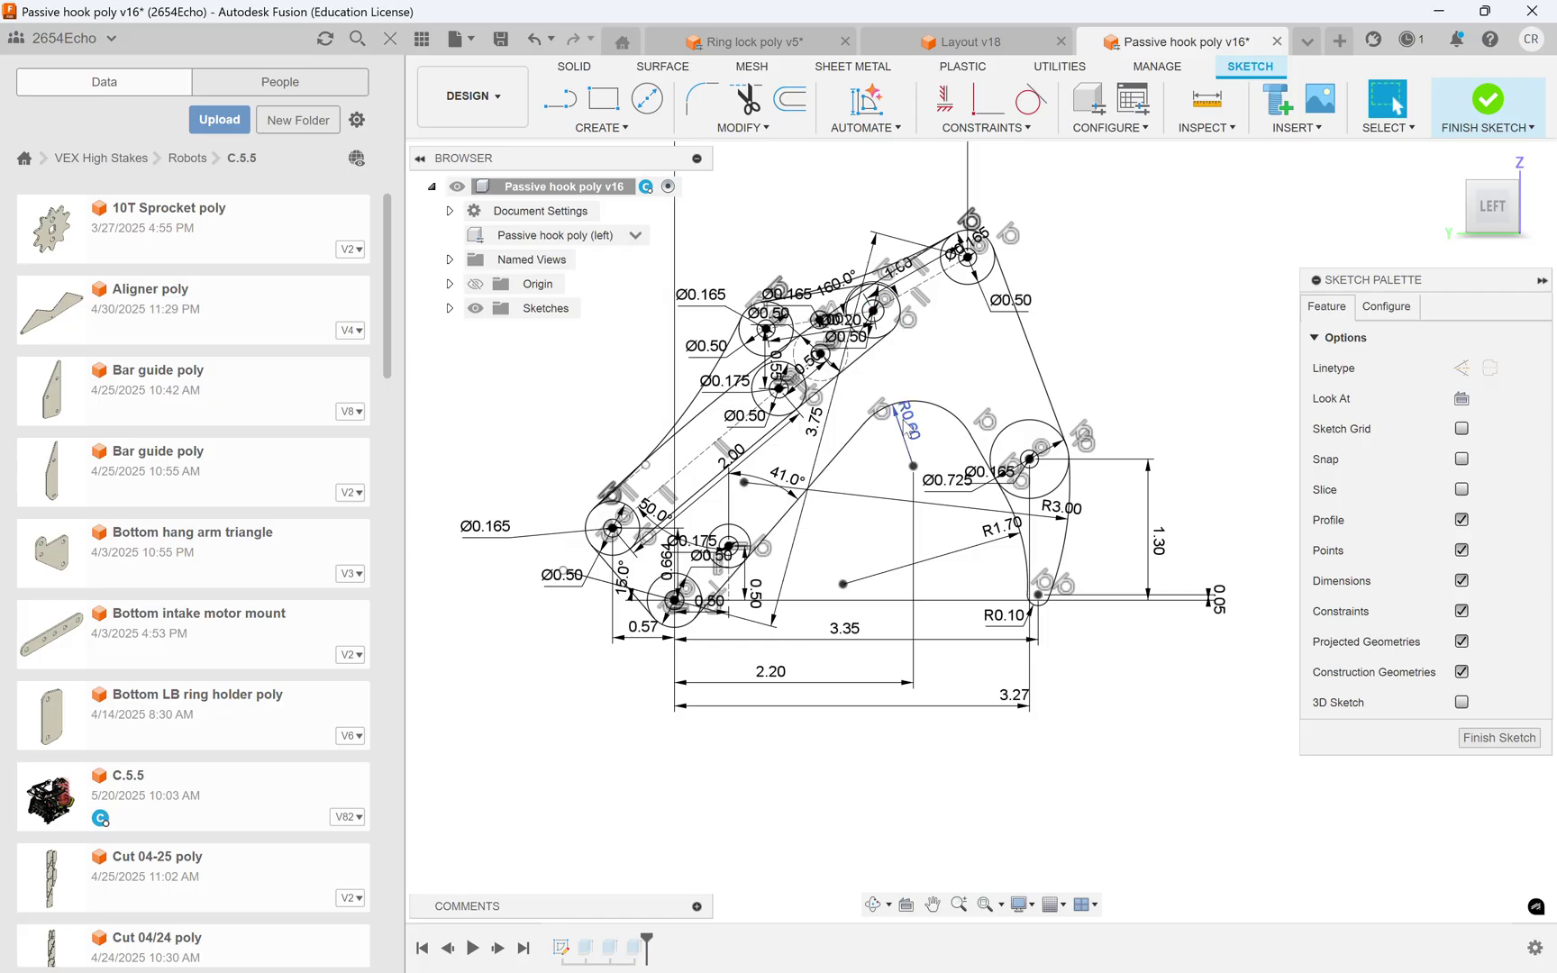
pyautogui.scroll(-1, 793, 509)
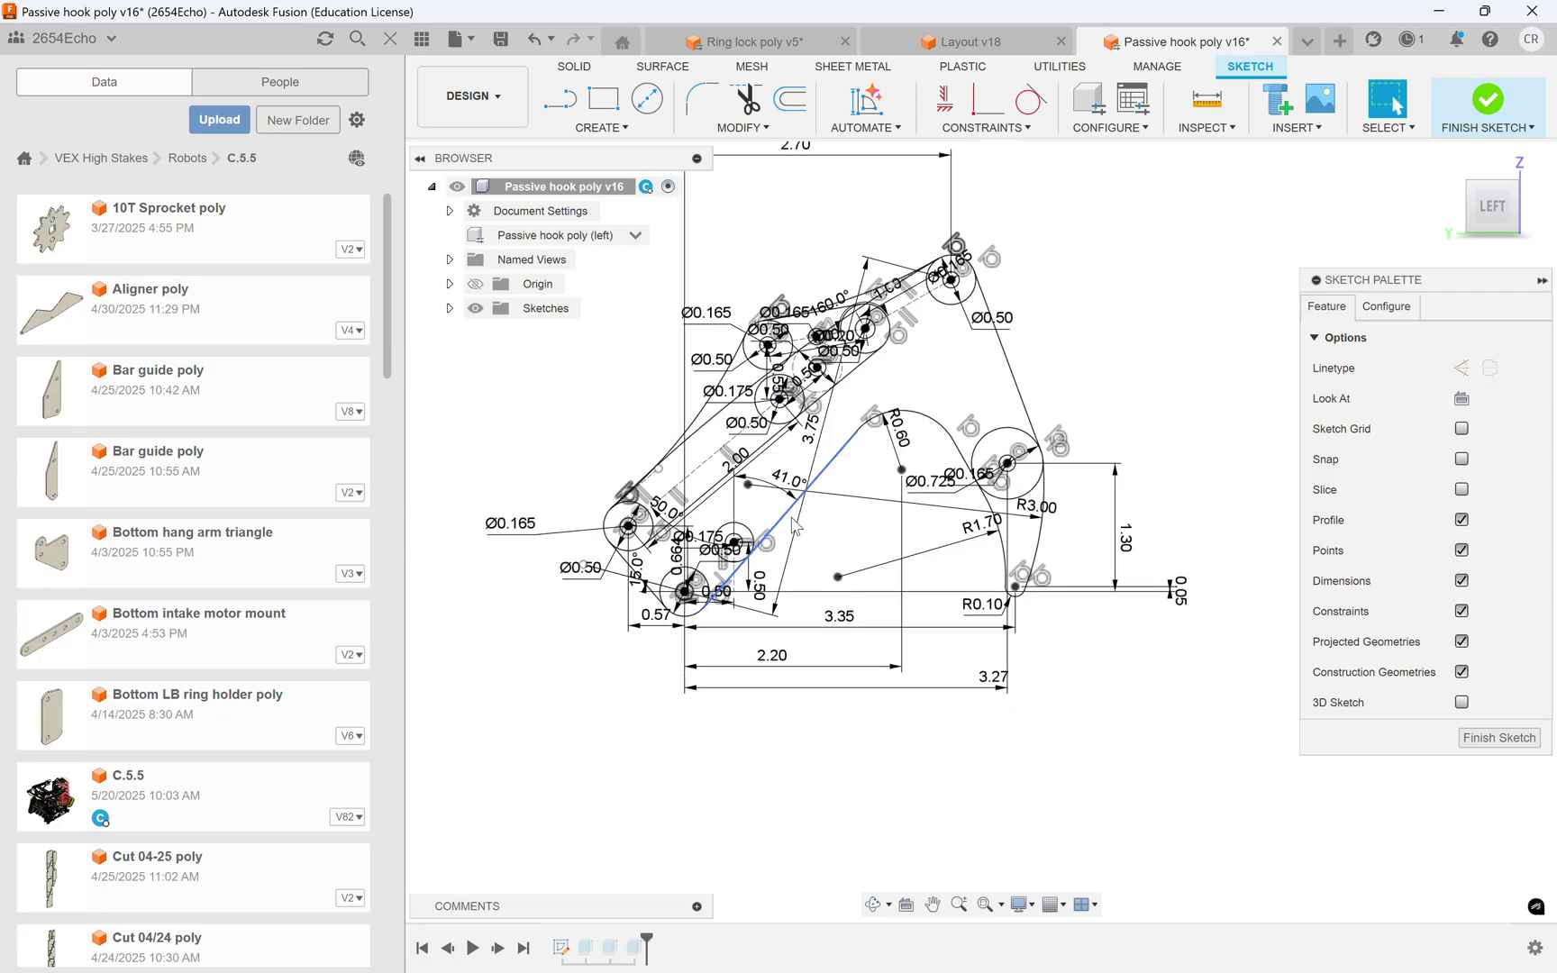
pyautogui.click(773, 656)
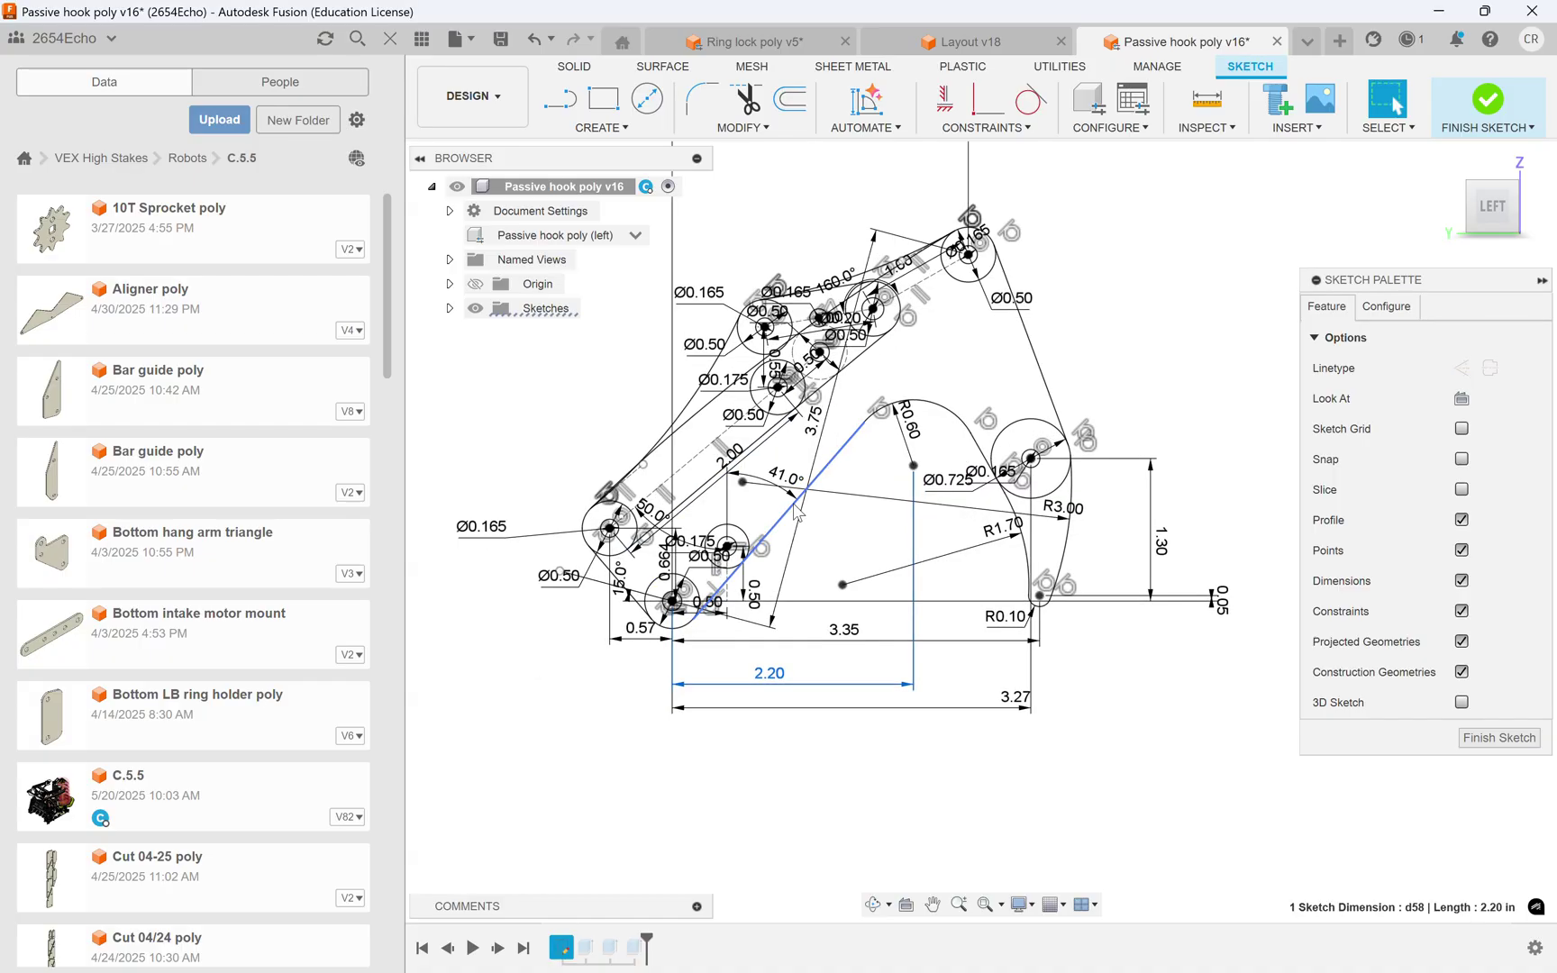
pyautogui.scroll(2, 833, 337)
pyautogui.scroll(5, 720, 335)
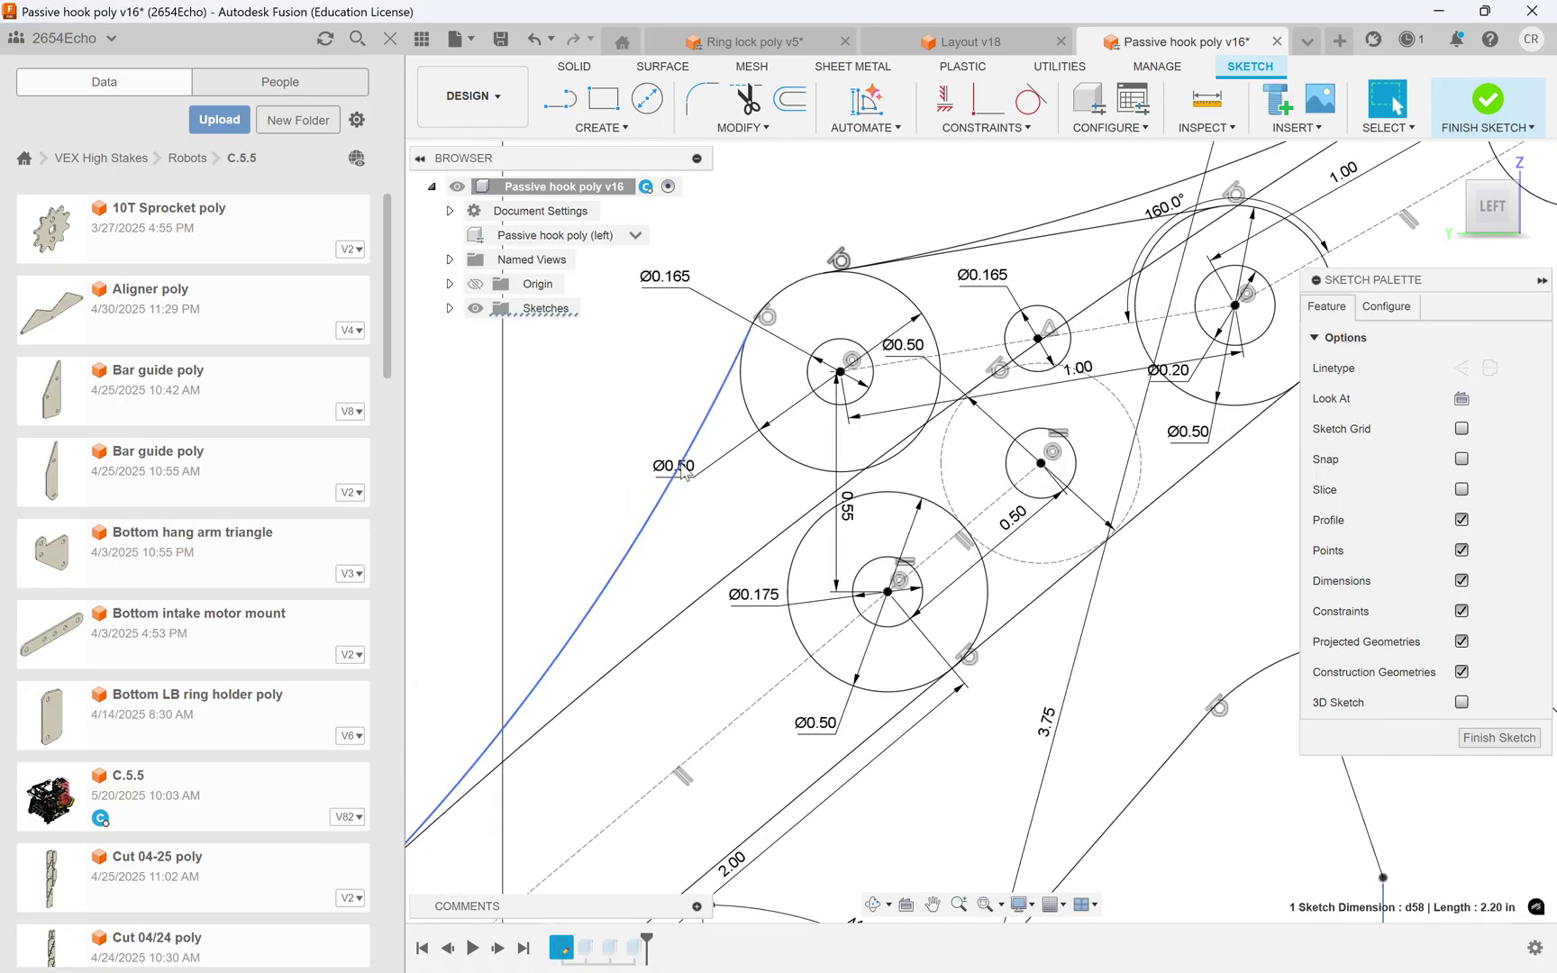
pyautogui.scroll(-2, 638, 454)
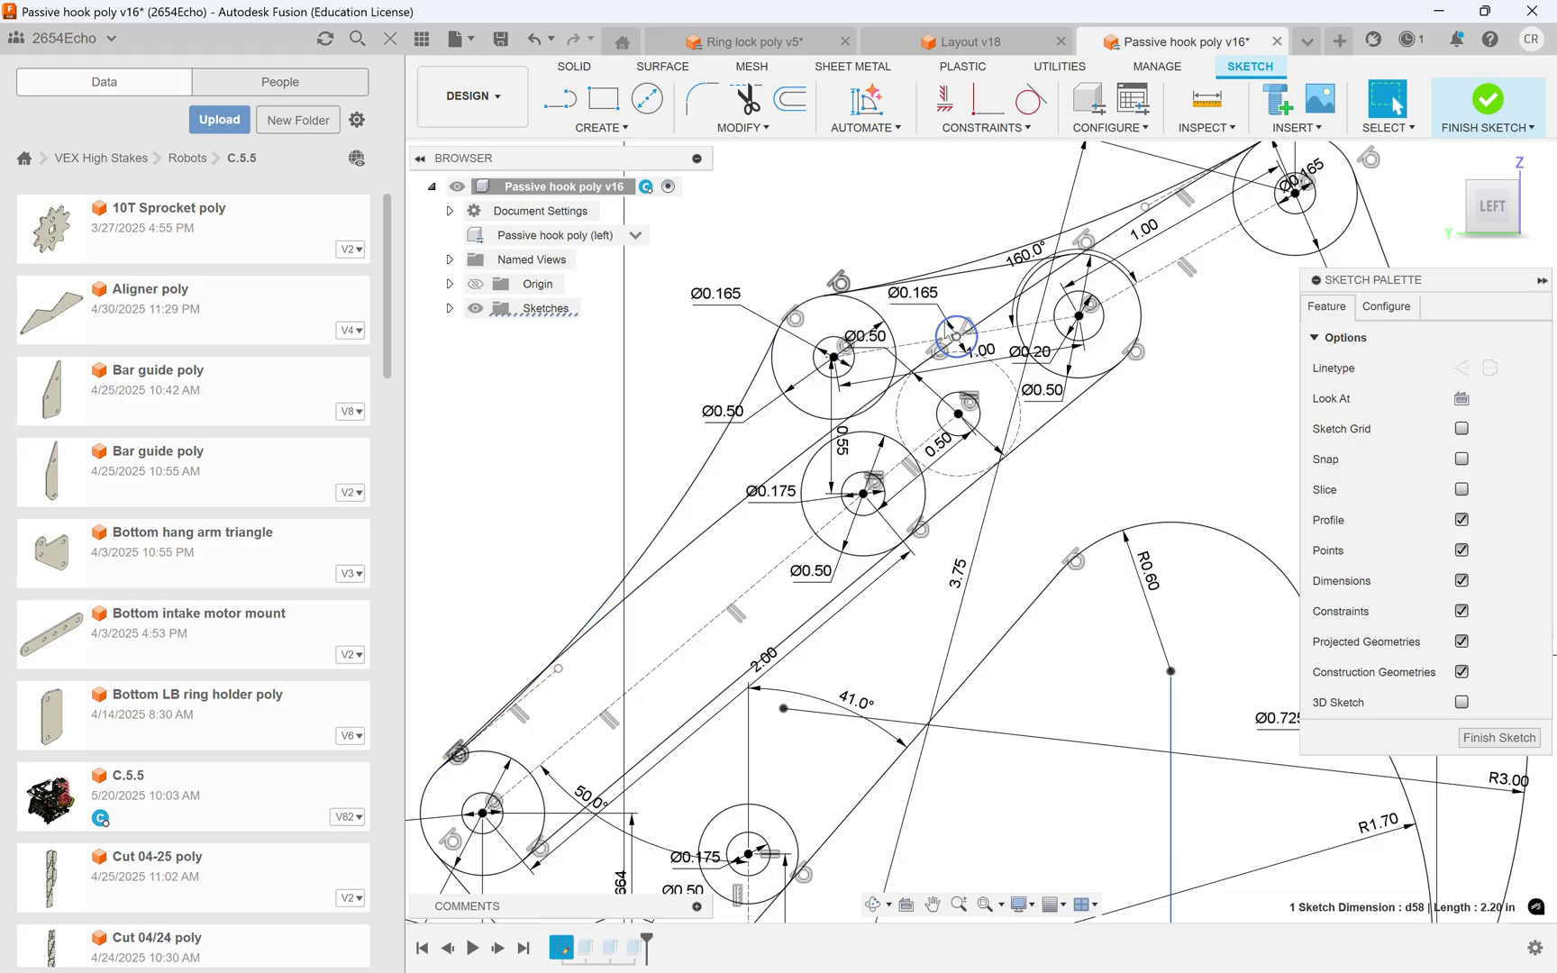
pyautogui.click(944, 328)
pyautogui.click(847, 368)
pyautogui.click(1087, 297)
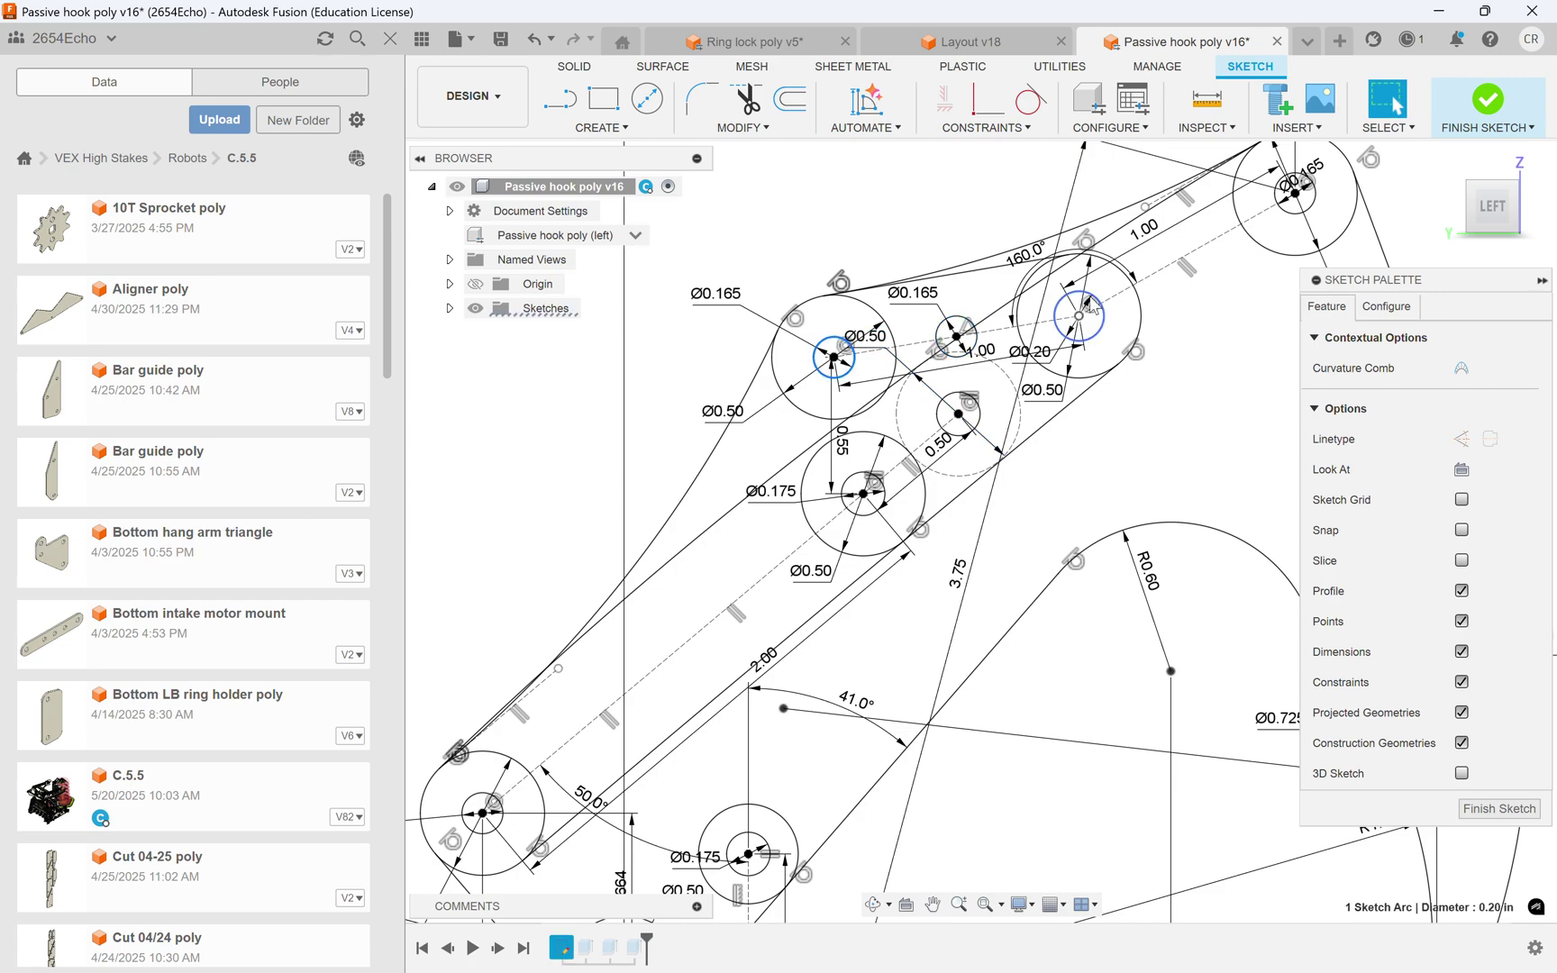
pyautogui.click(904, 204)
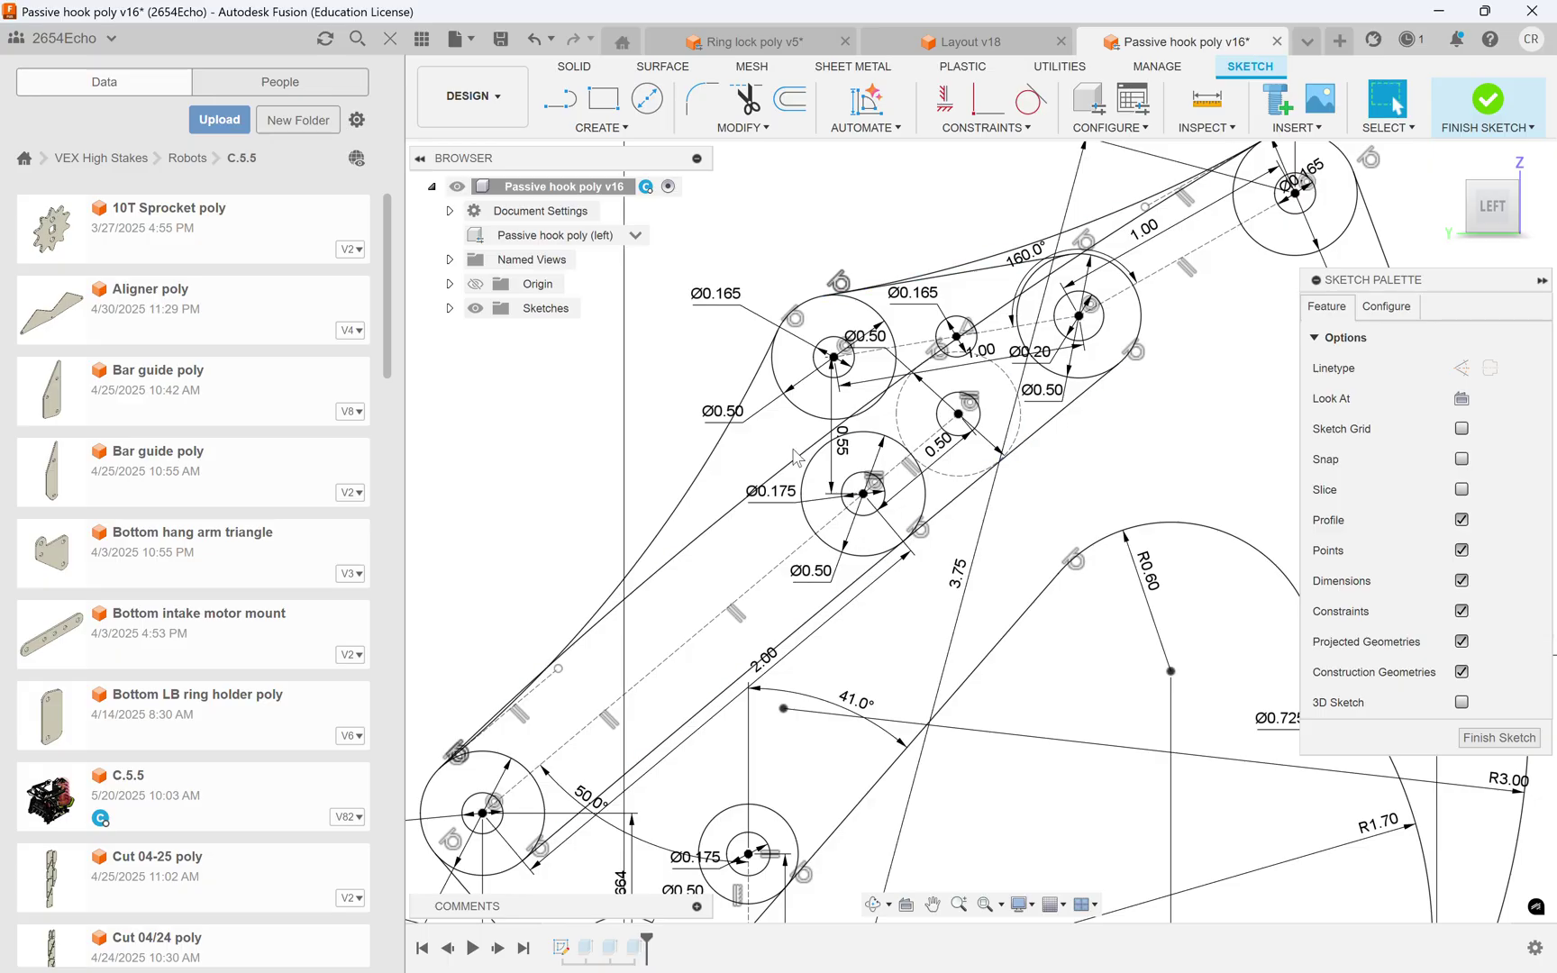
pyautogui.click(703, 545)
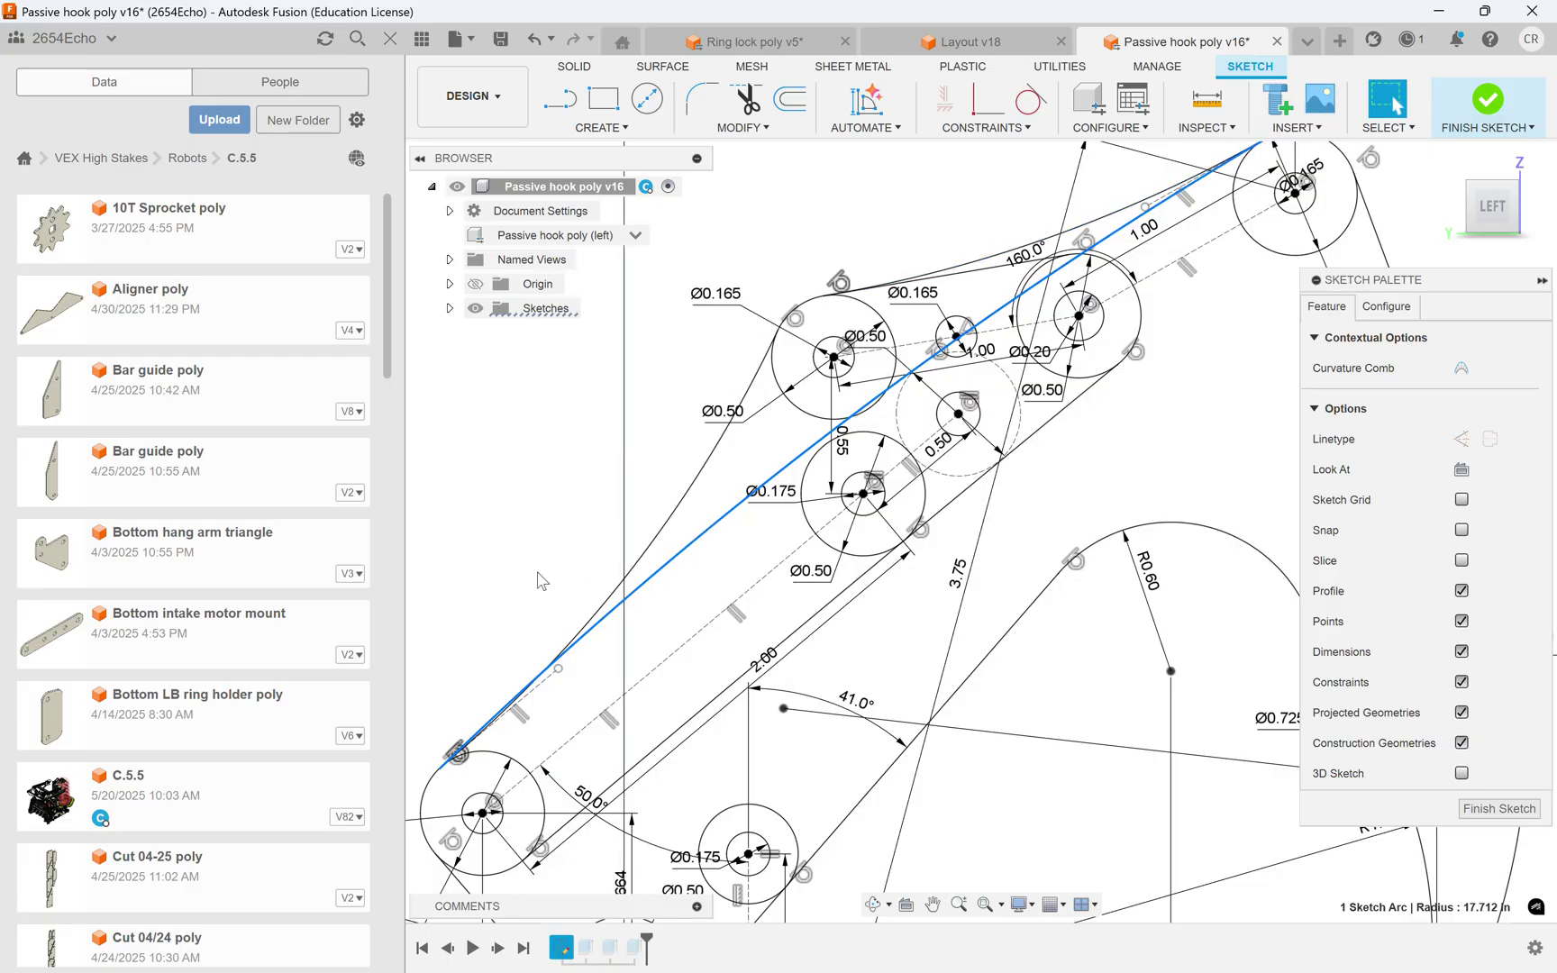
pyautogui.scroll(-5, 921, 299)
pyautogui.click(736, 307)
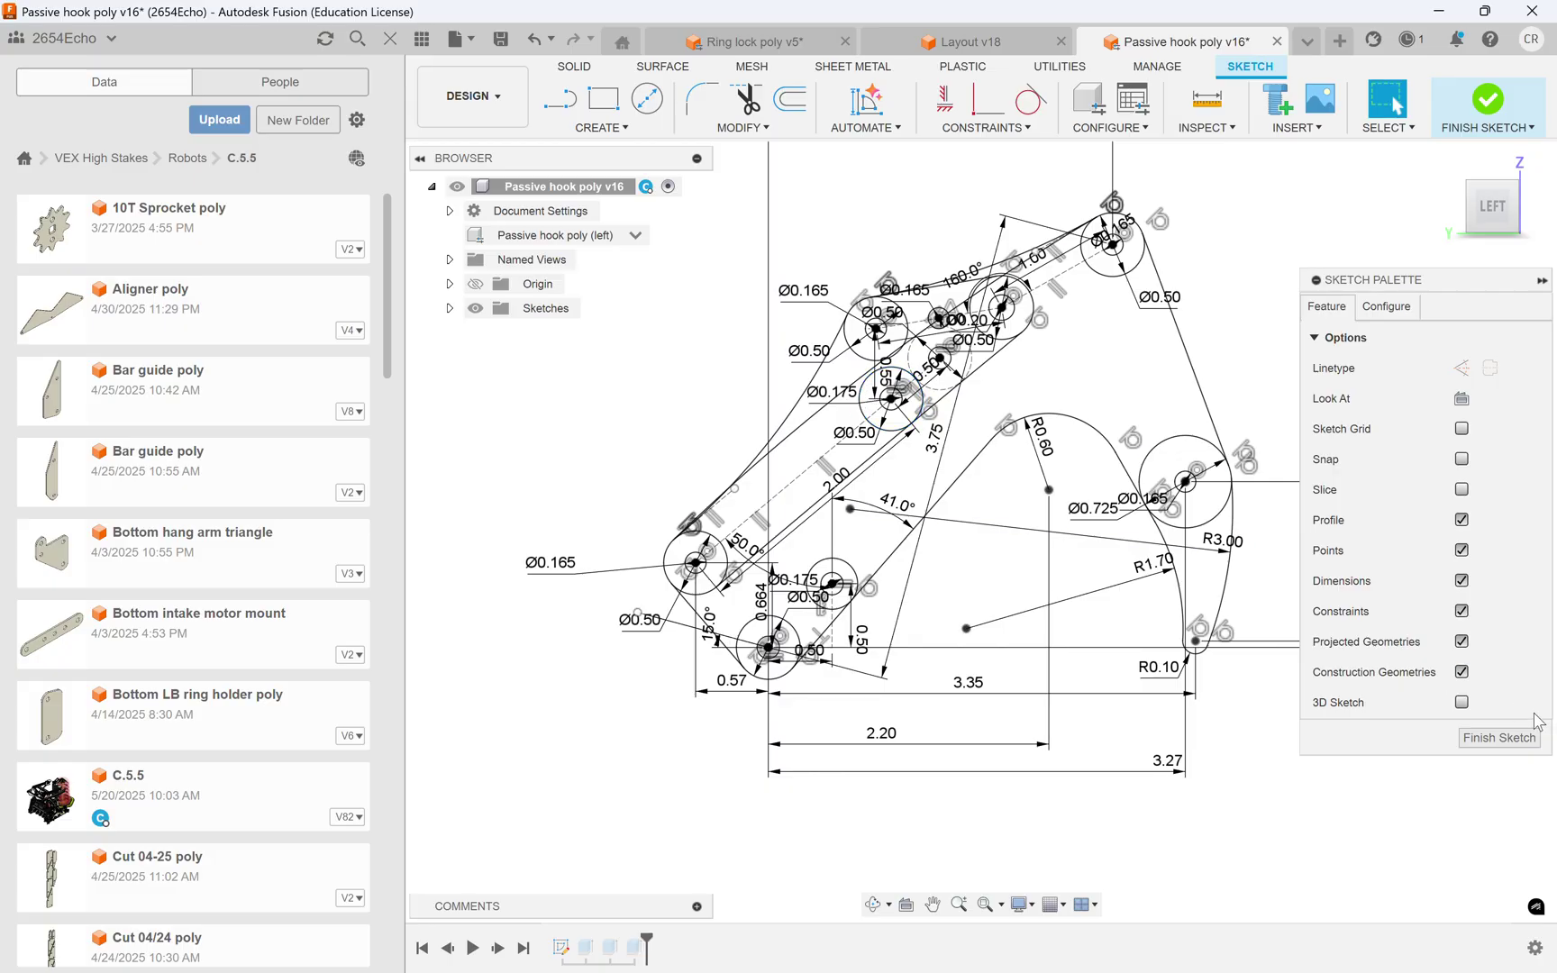
# - Finish the hook sketch and switch the part's configuration to Passive hook poly (right)
pyautogui.click(1499, 736)
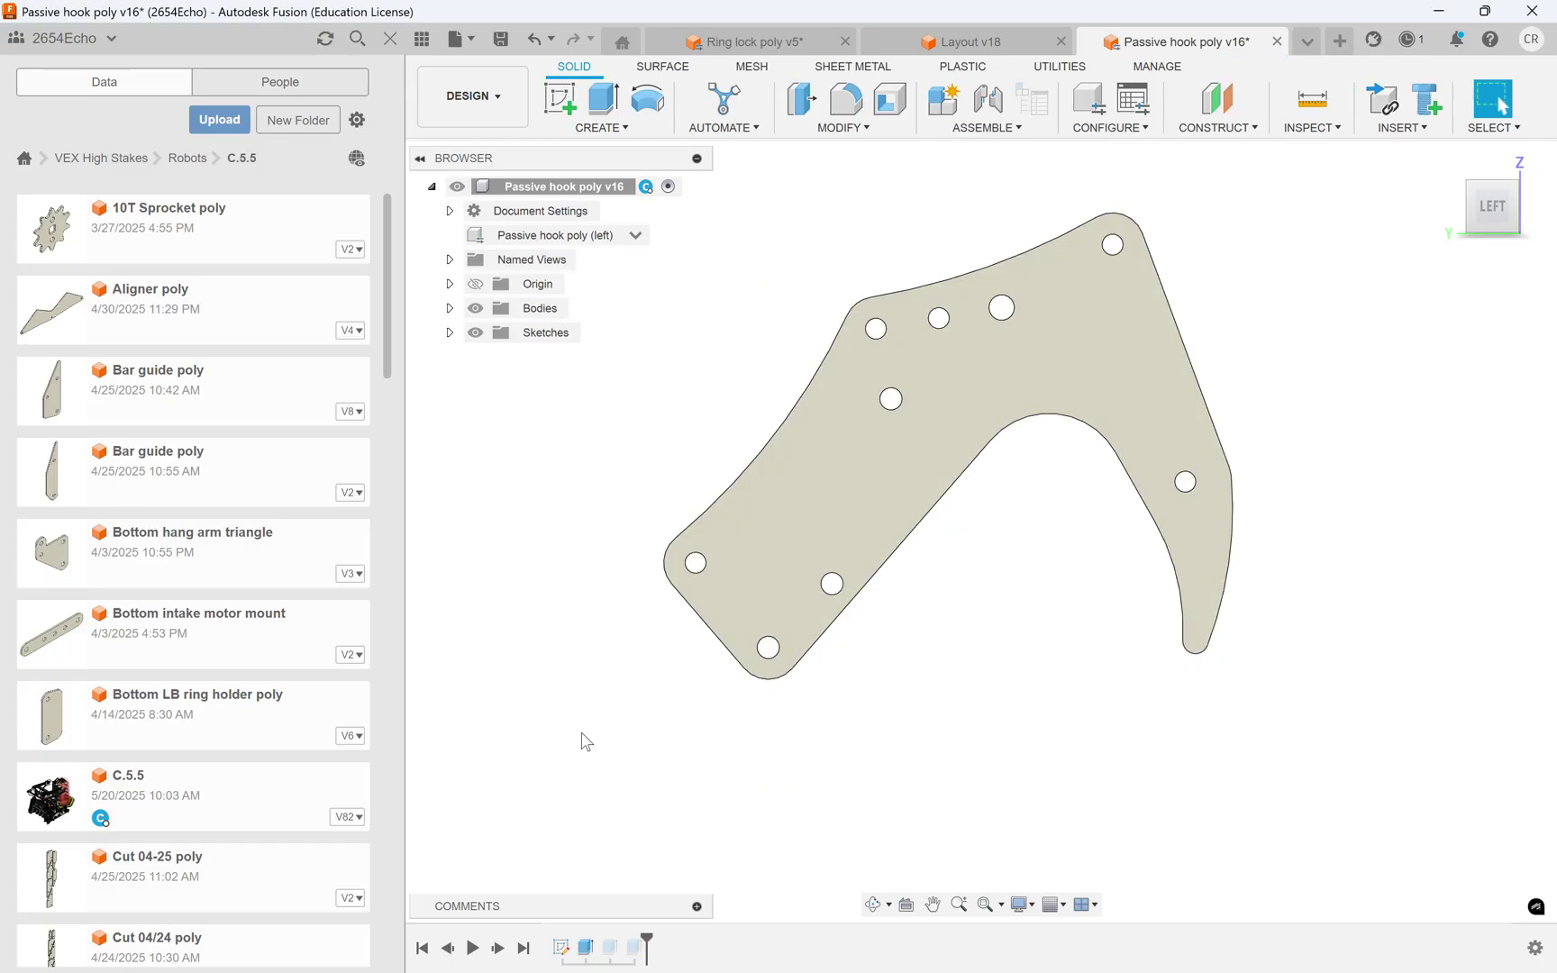
pyautogui.click(618, 240)
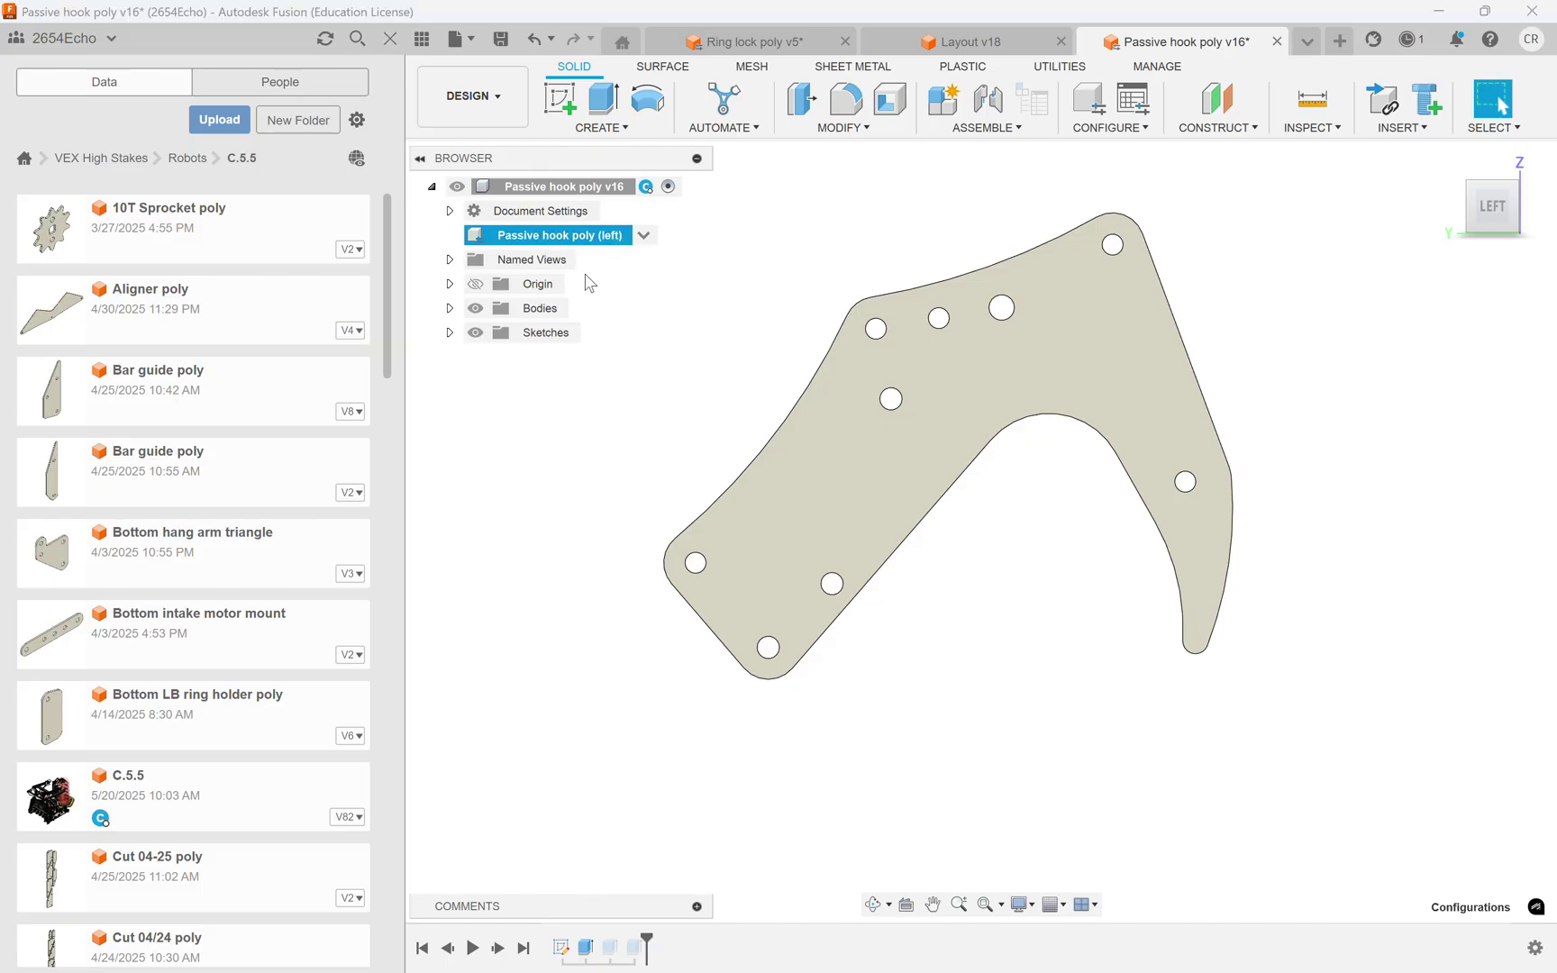
pyautogui.click(644, 237)
pyautogui.click(612, 297)
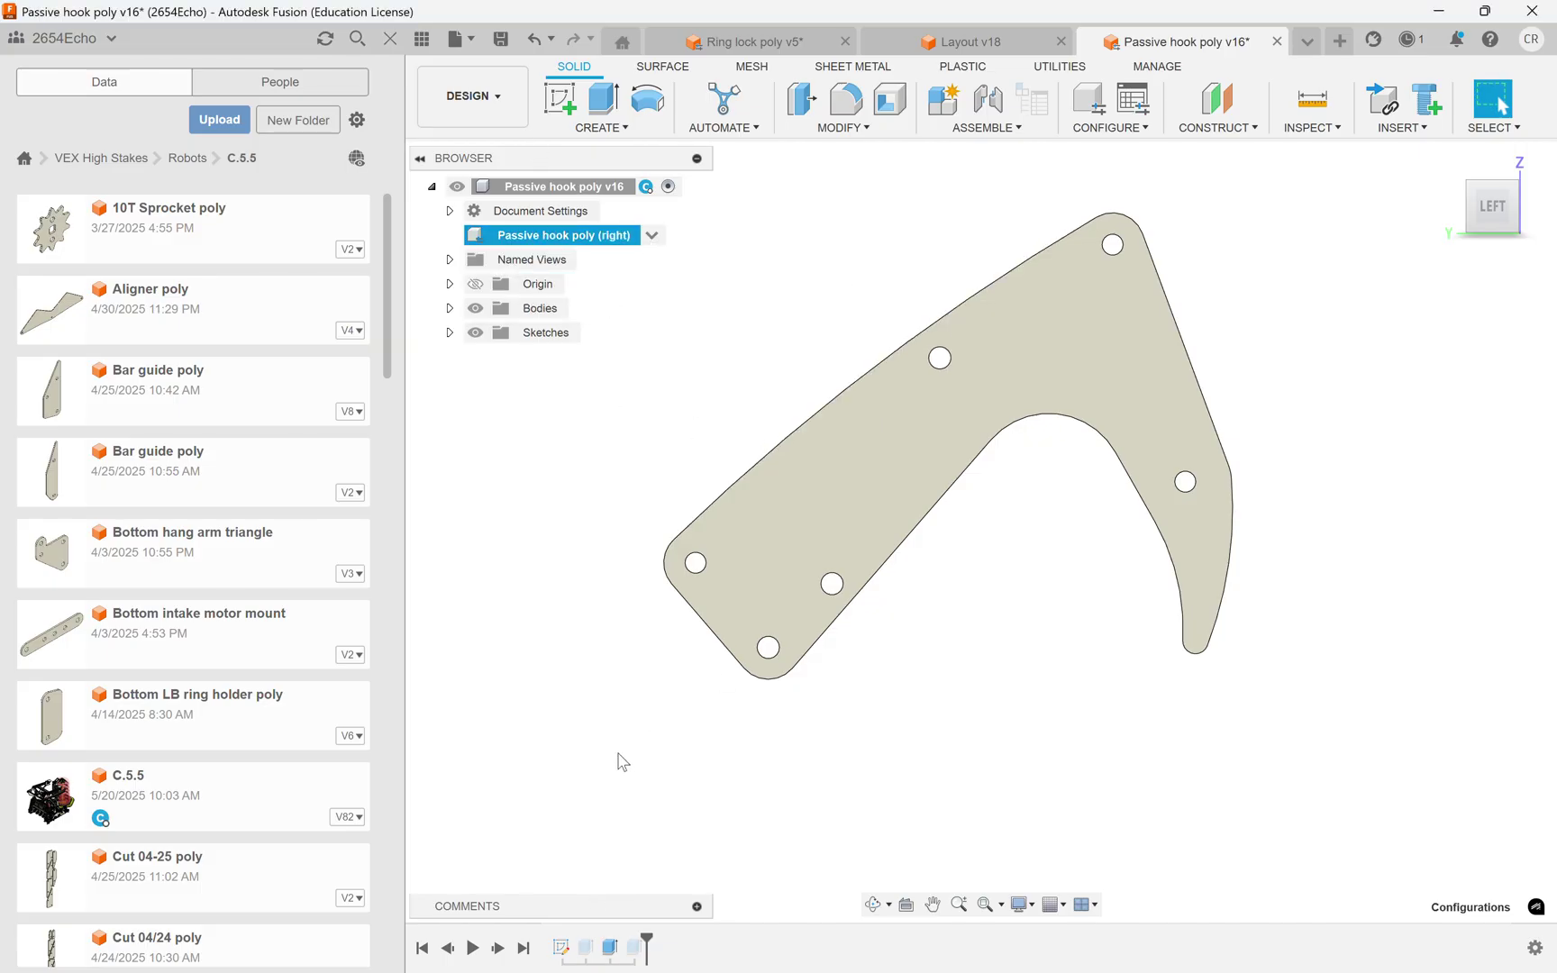
# - View the Passive hook poly (outer left) configuration and switch the part to Passive hook poly (left)
pyautogui.click(644, 235)
pyautogui.click(631, 314)
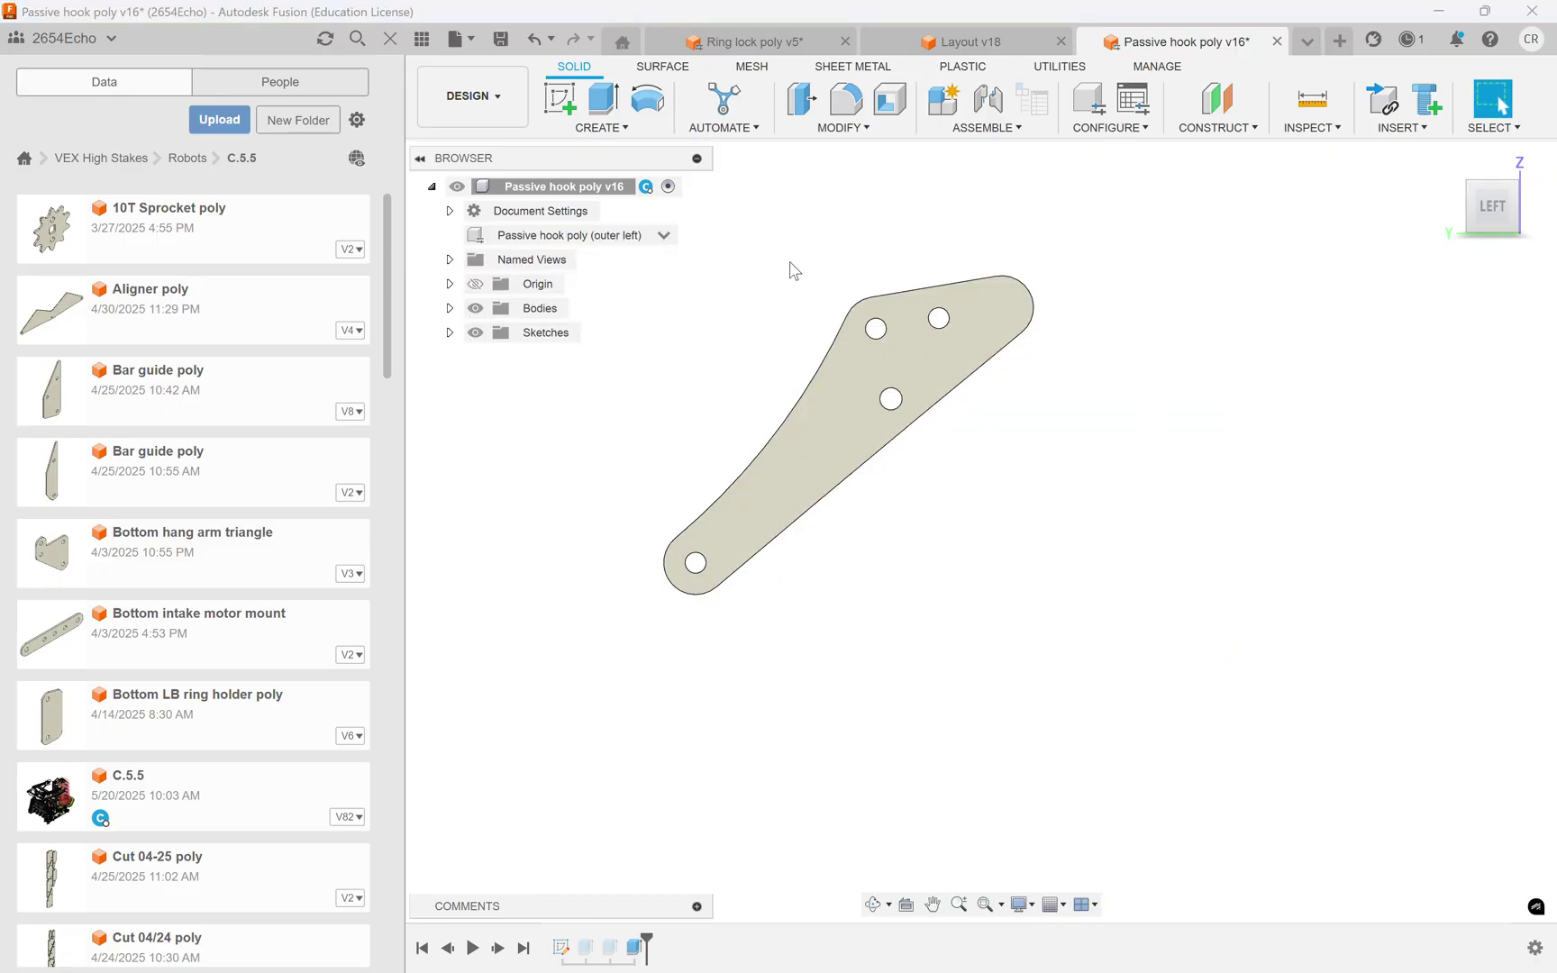
pyautogui.click(660, 235)
pyautogui.click(620, 280)
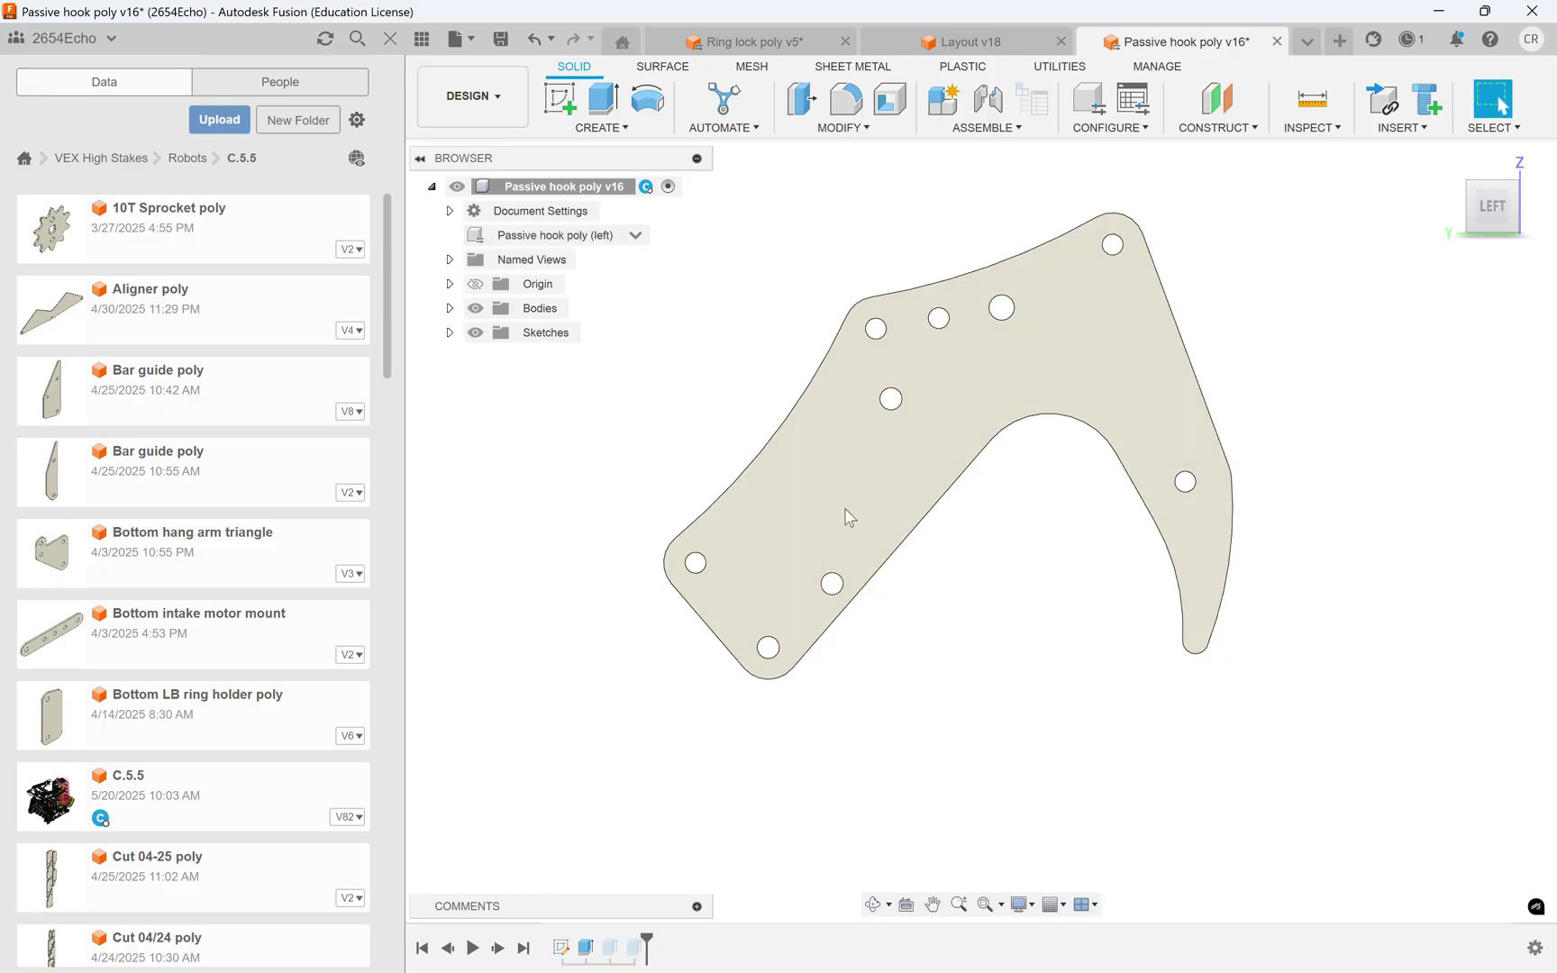
# - Open the first extrude for editing, examine its selected profiles, distance and operation options, and keep New Body
pyautogui.doubleClick(586, 948)
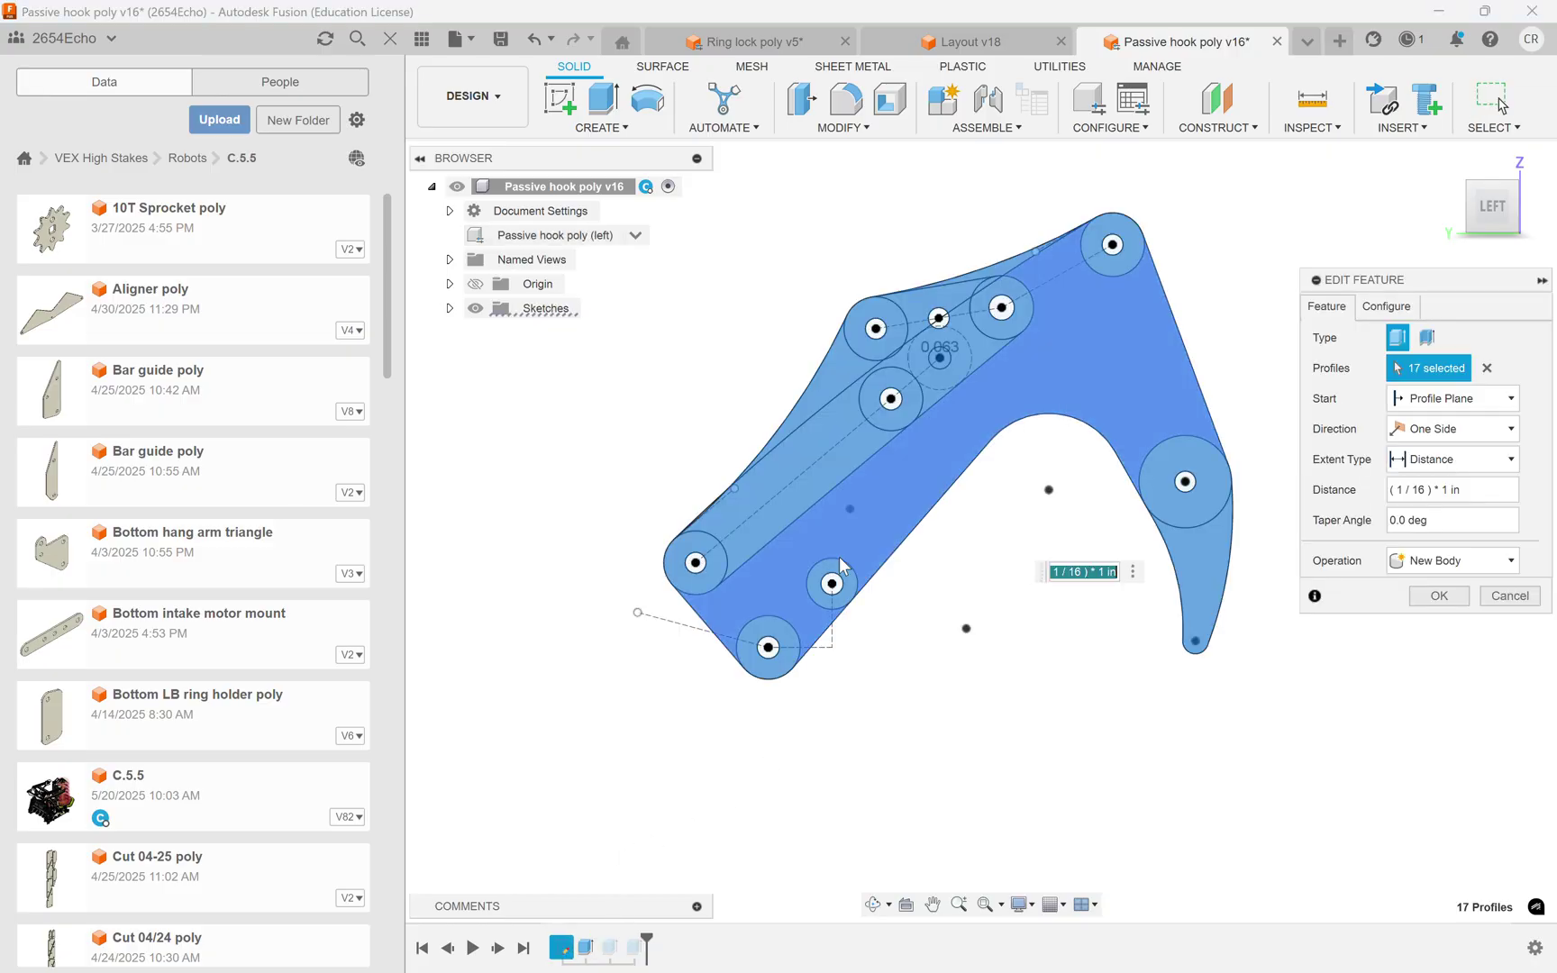
pyautogui.scroll(5, 944, 309)
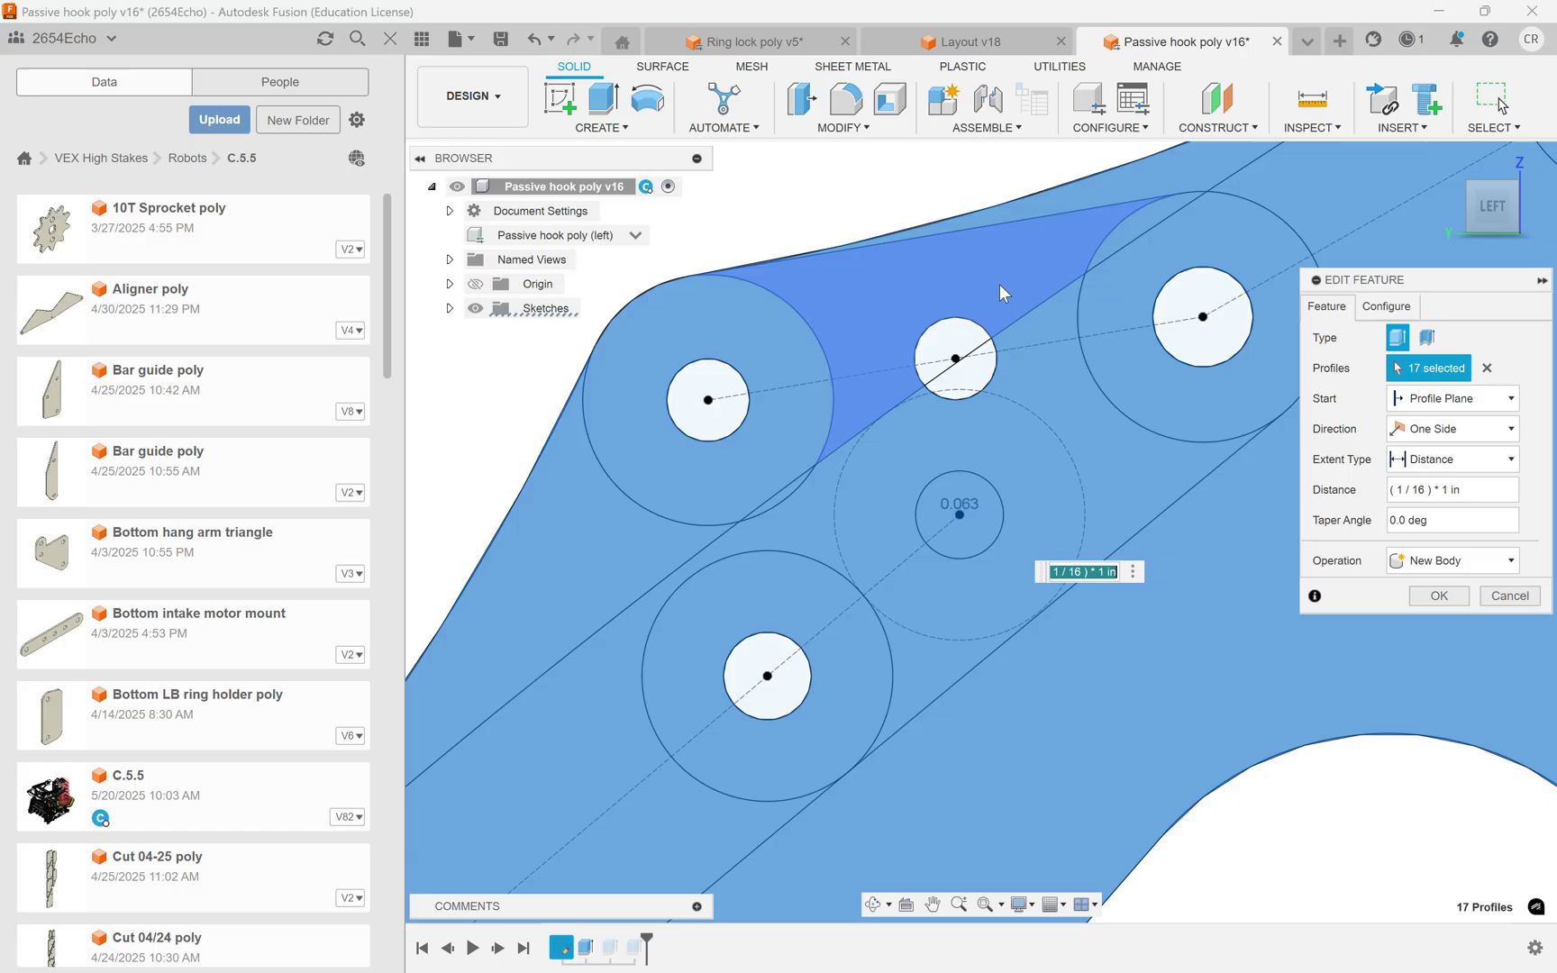
pyautogui.scroll(-3, 937, 334)
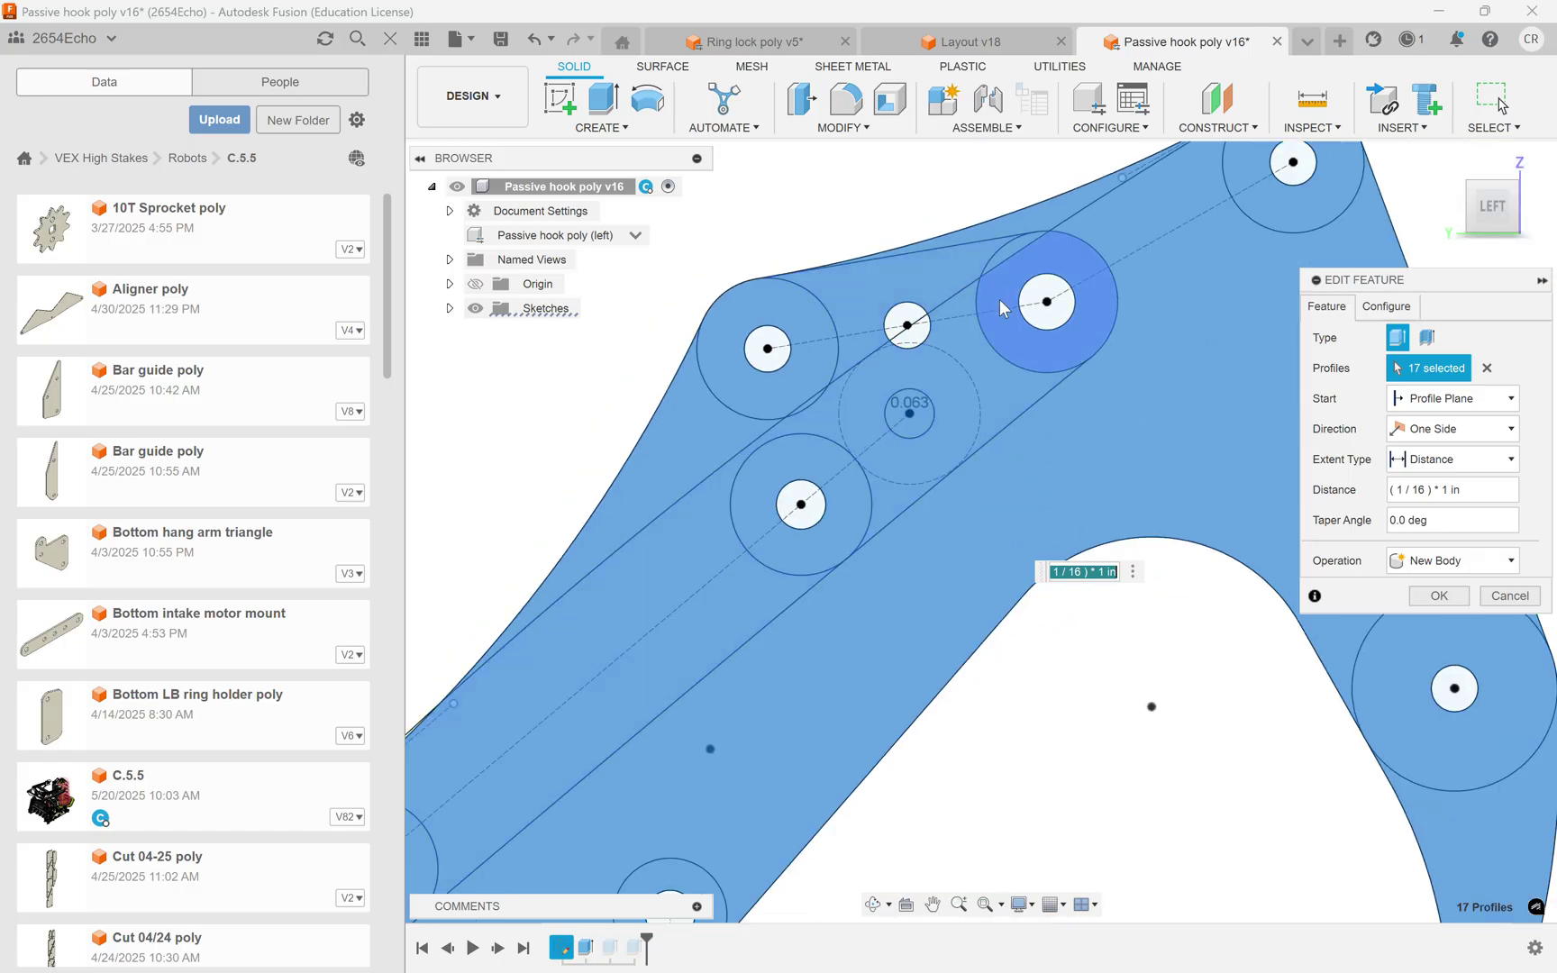
pyautogui.scroll(-3, 991, 292)
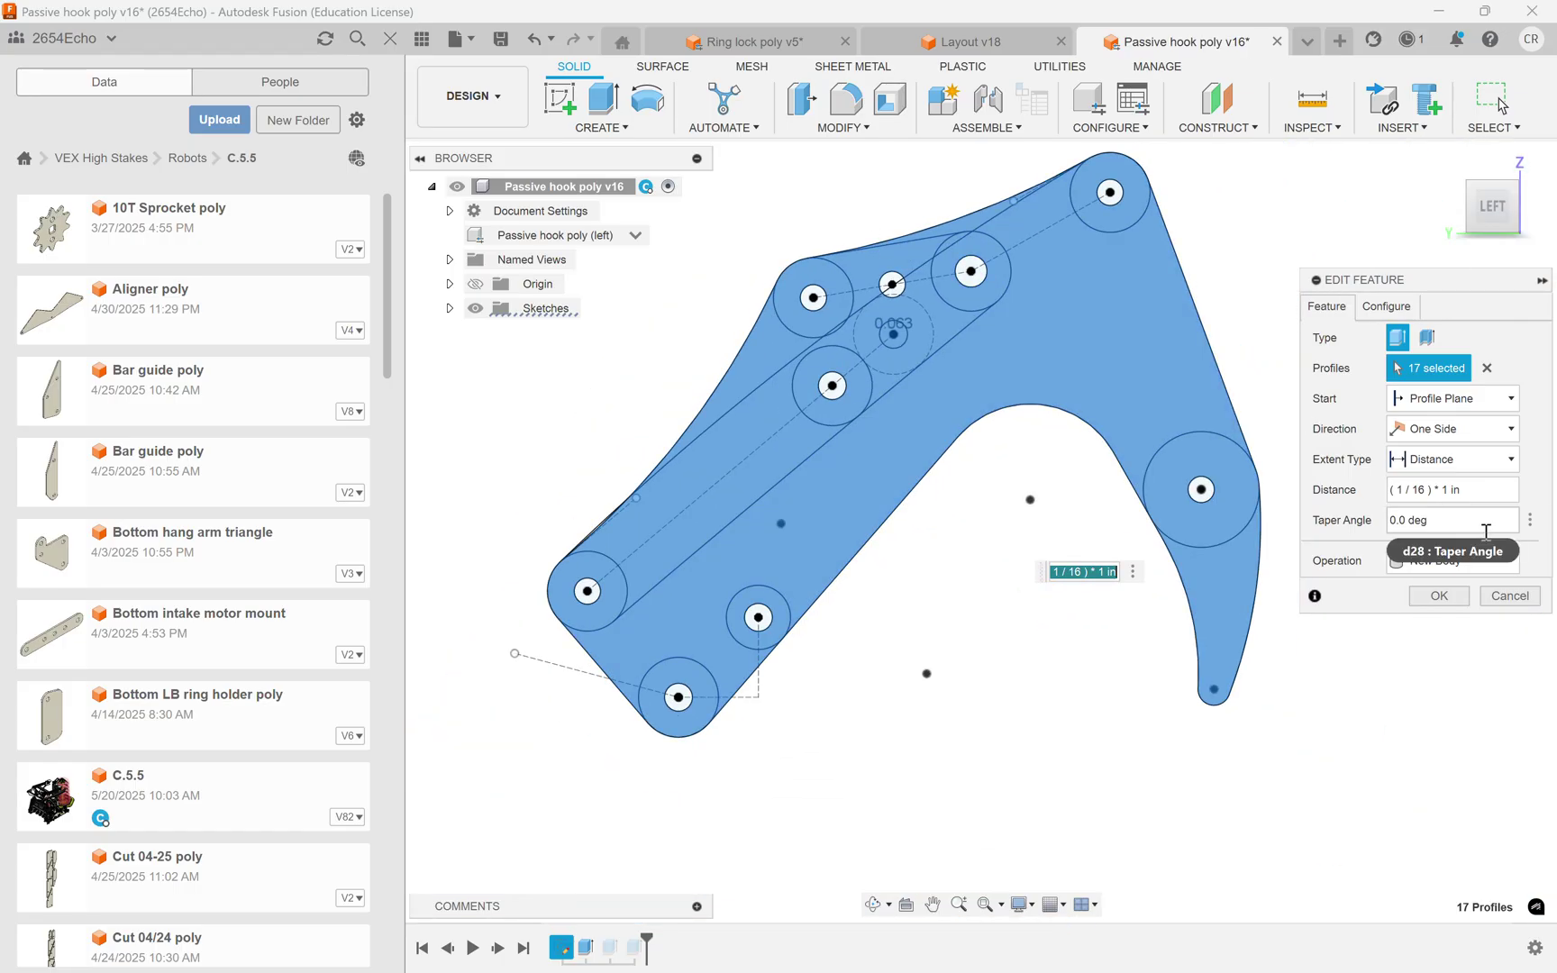
pyautogui.click(1445, 560)
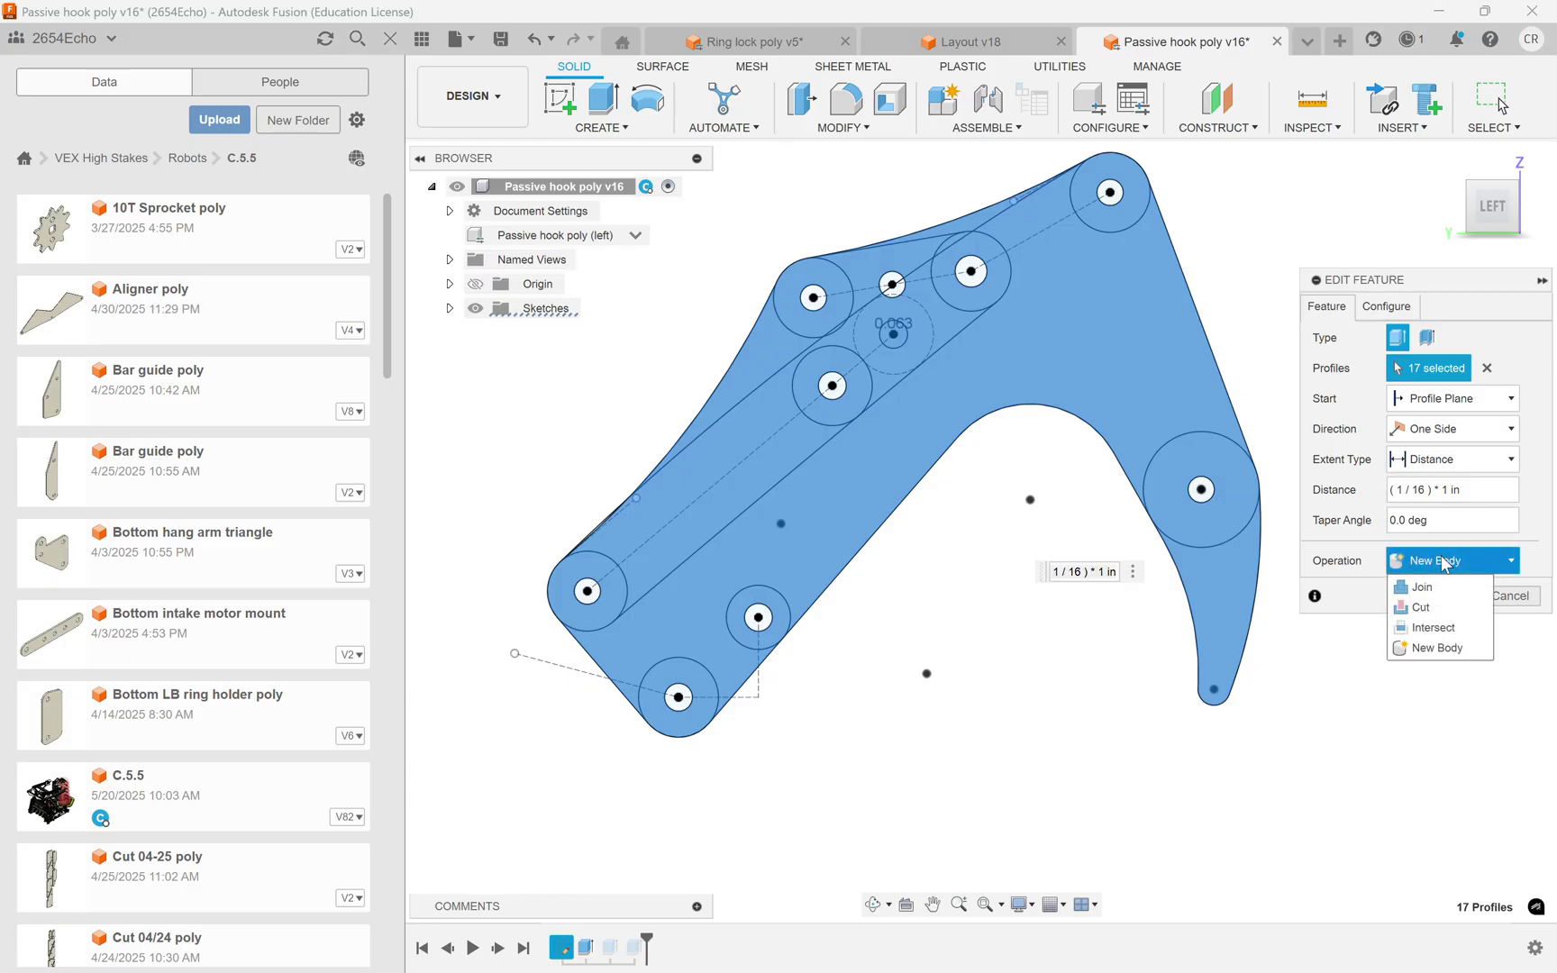
pyautogui.click(1426, 566)
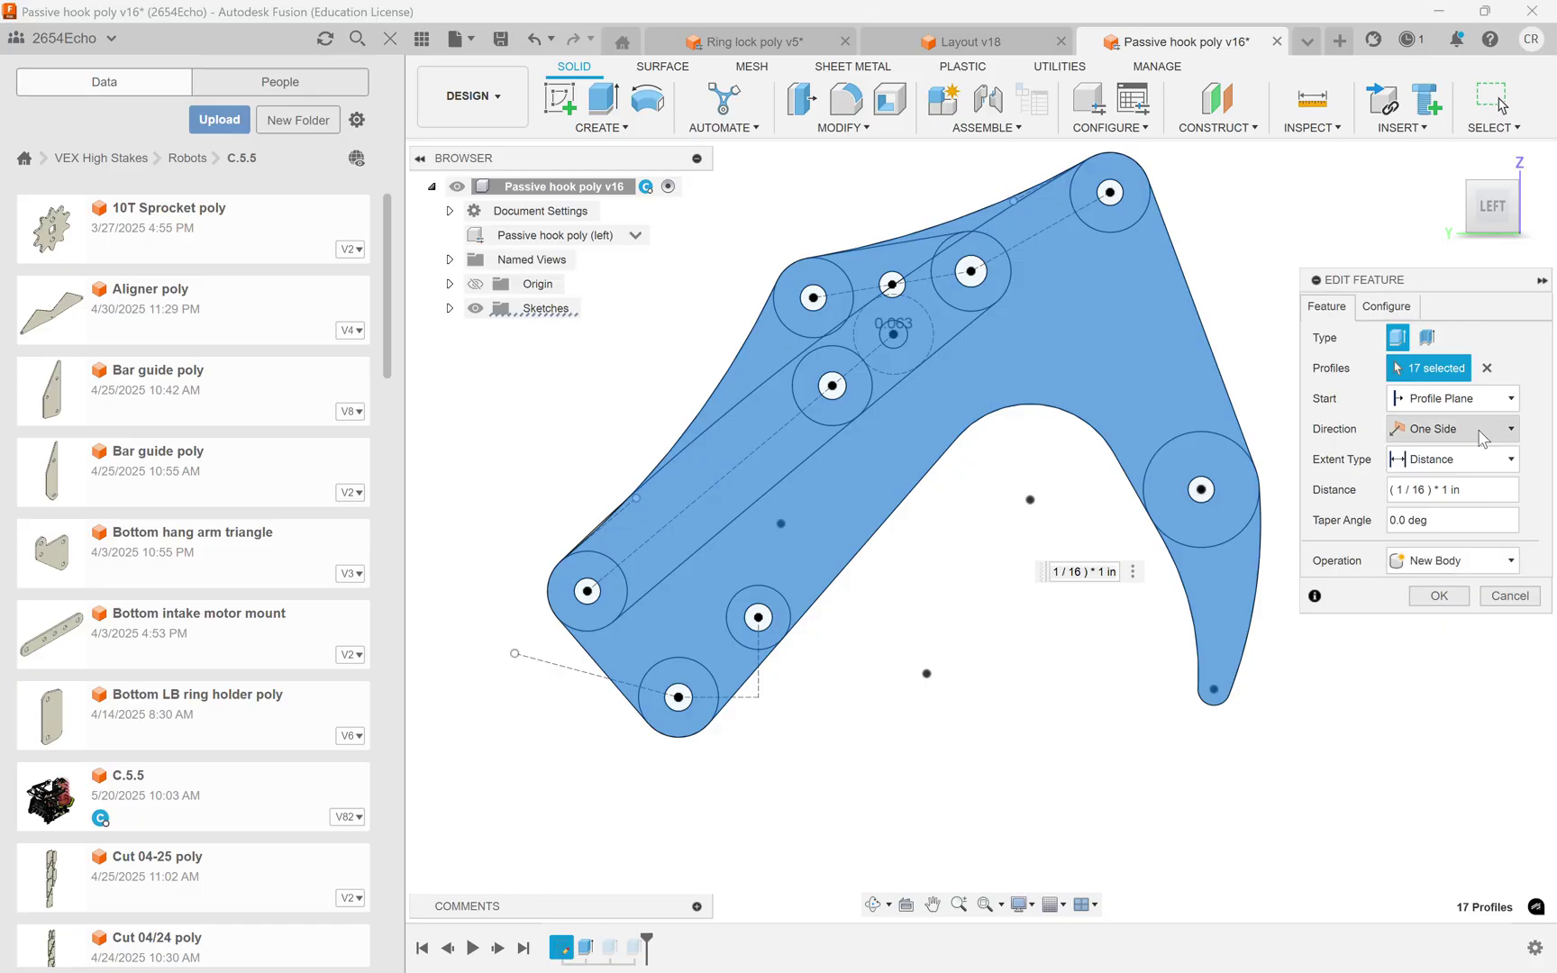
pyautogui.click(1448, 596)
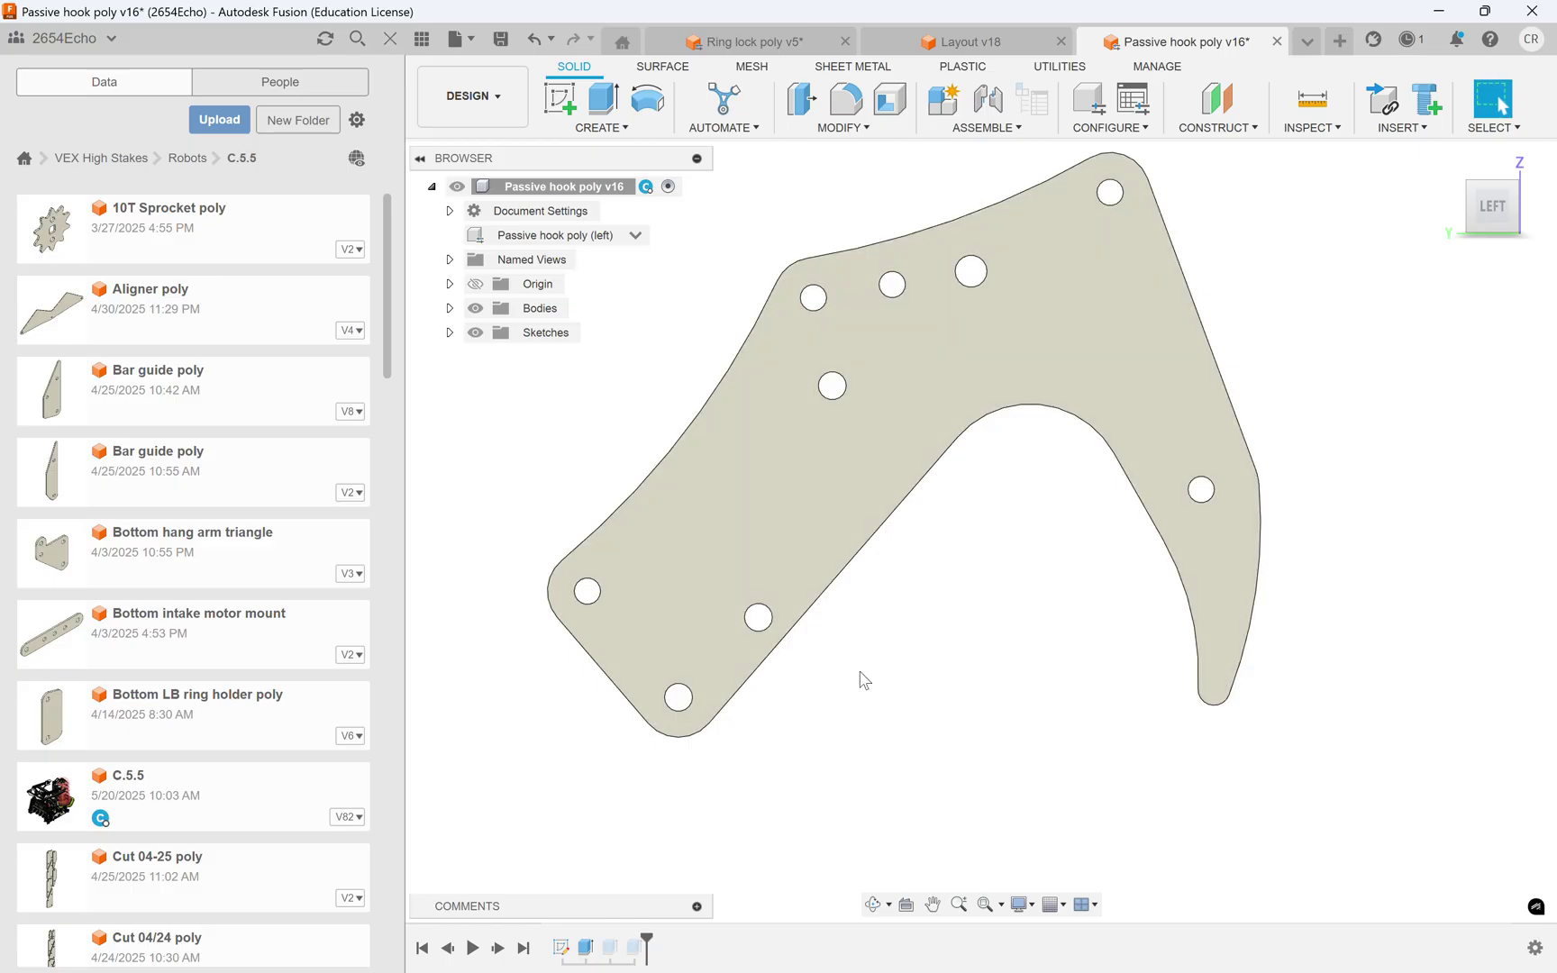
# - Check the part's configuration table and open the configuration settings of Extrude1 at its Suppression option
pyautogui.click(1090, 100)
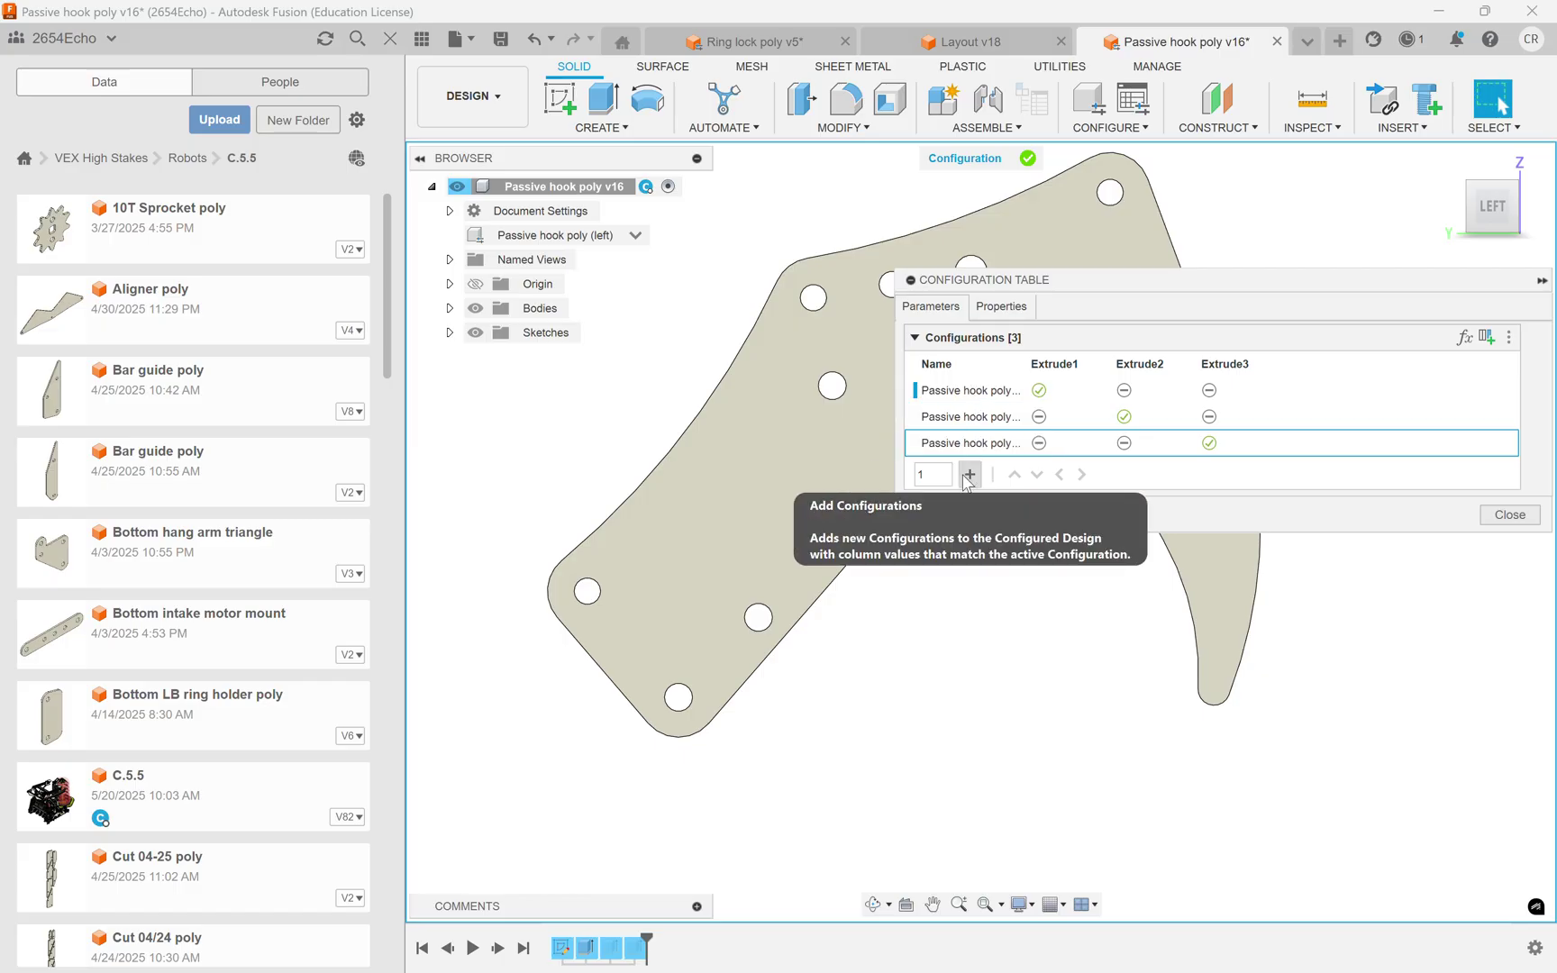
pyautogui.click(1506, 515)
pyautogui.rightClick(593, 947)
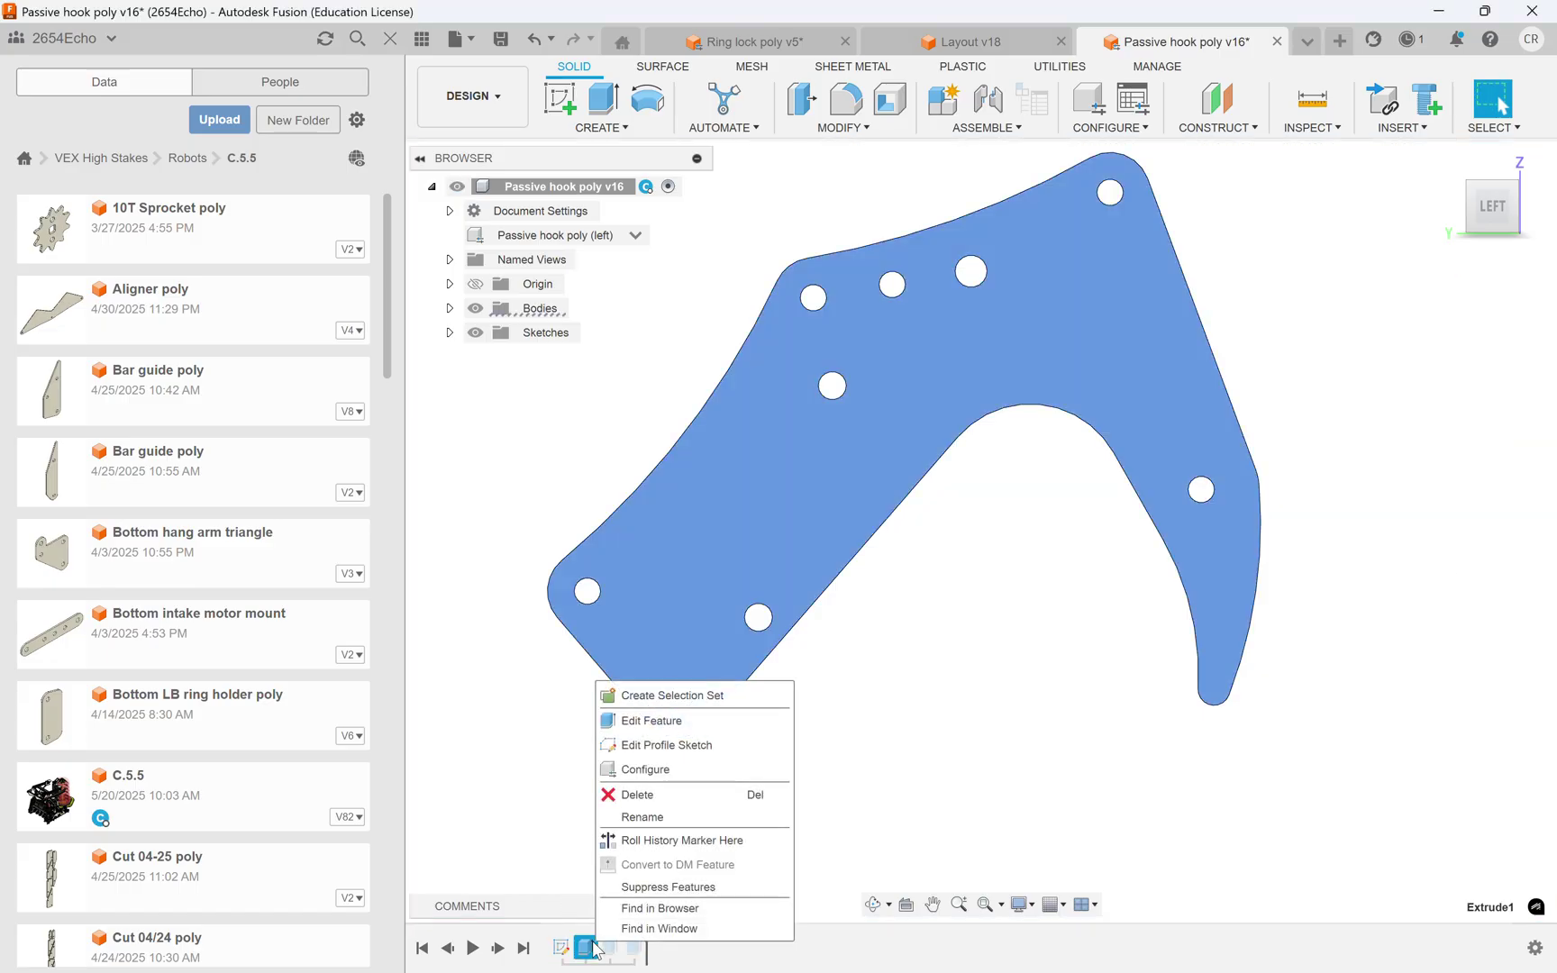
pyautogui.click(666, 778)
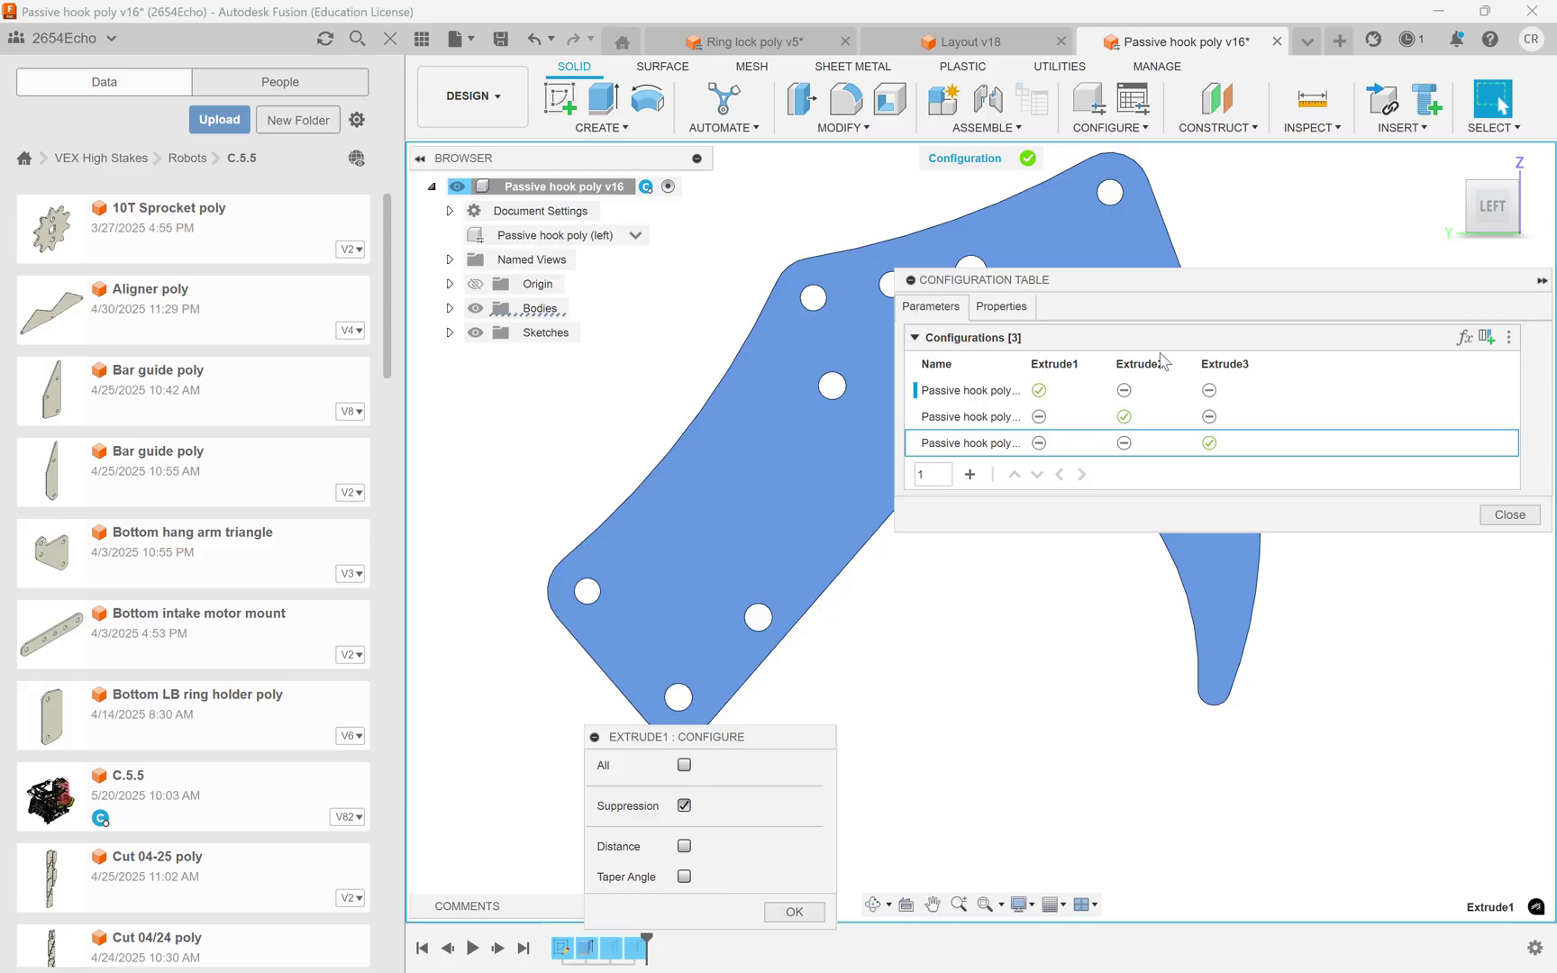
pyautogui.click(685, 804)
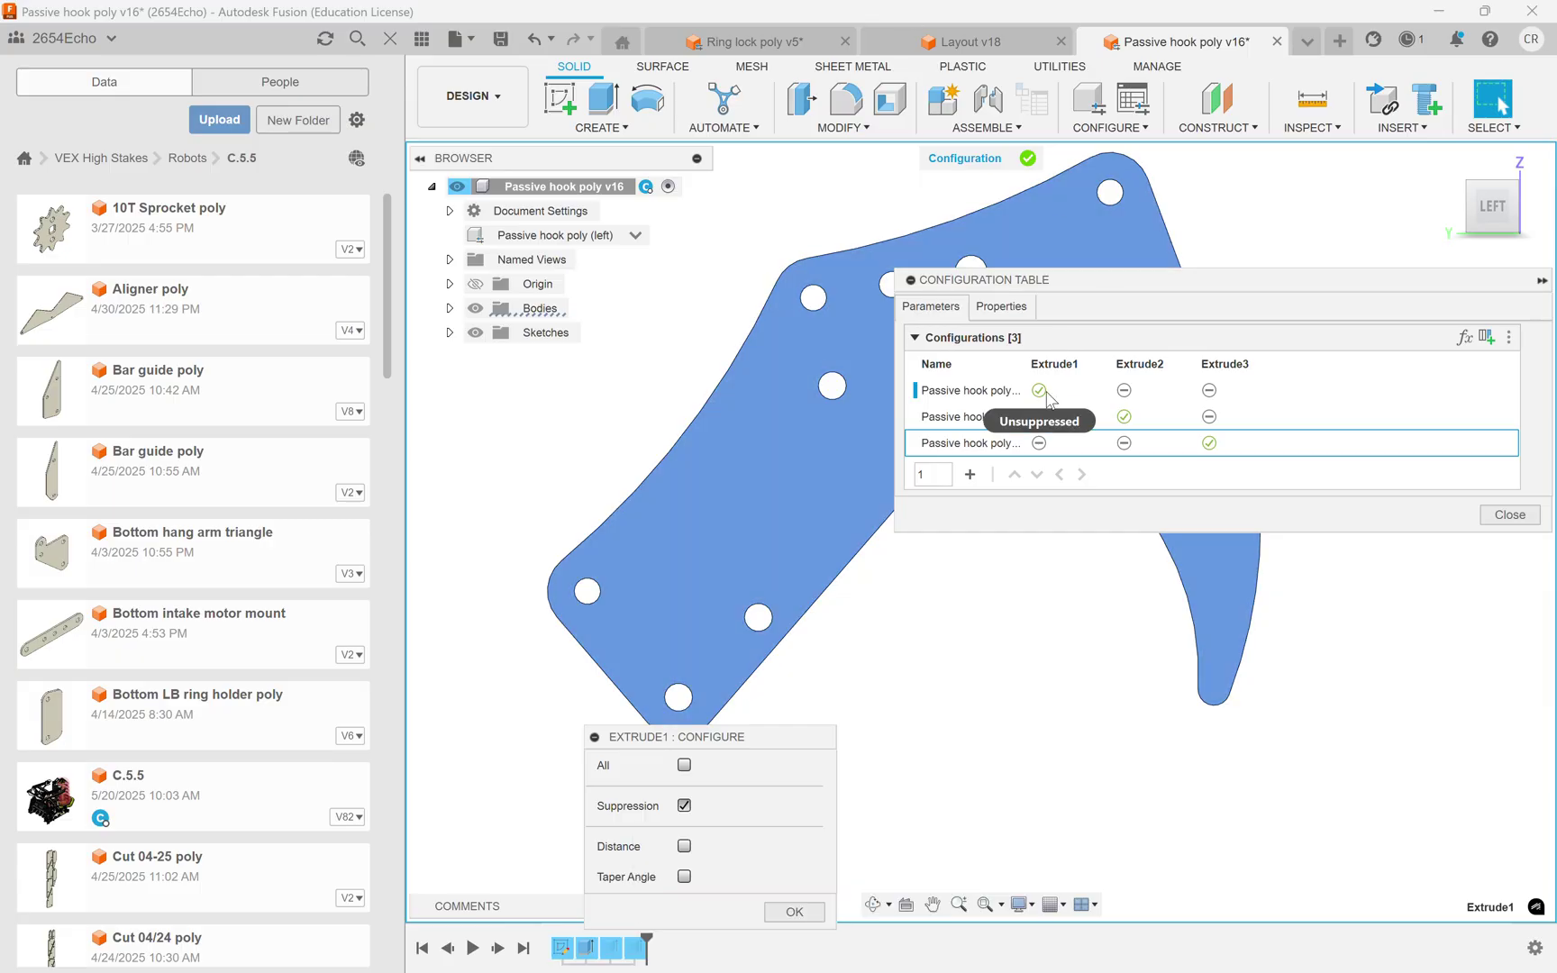
# - Toggle the suppression of Extrude1, Extrude2 and Extrude3 in the first configuration row and restore the original states
pyautogui.click(1123, 390)
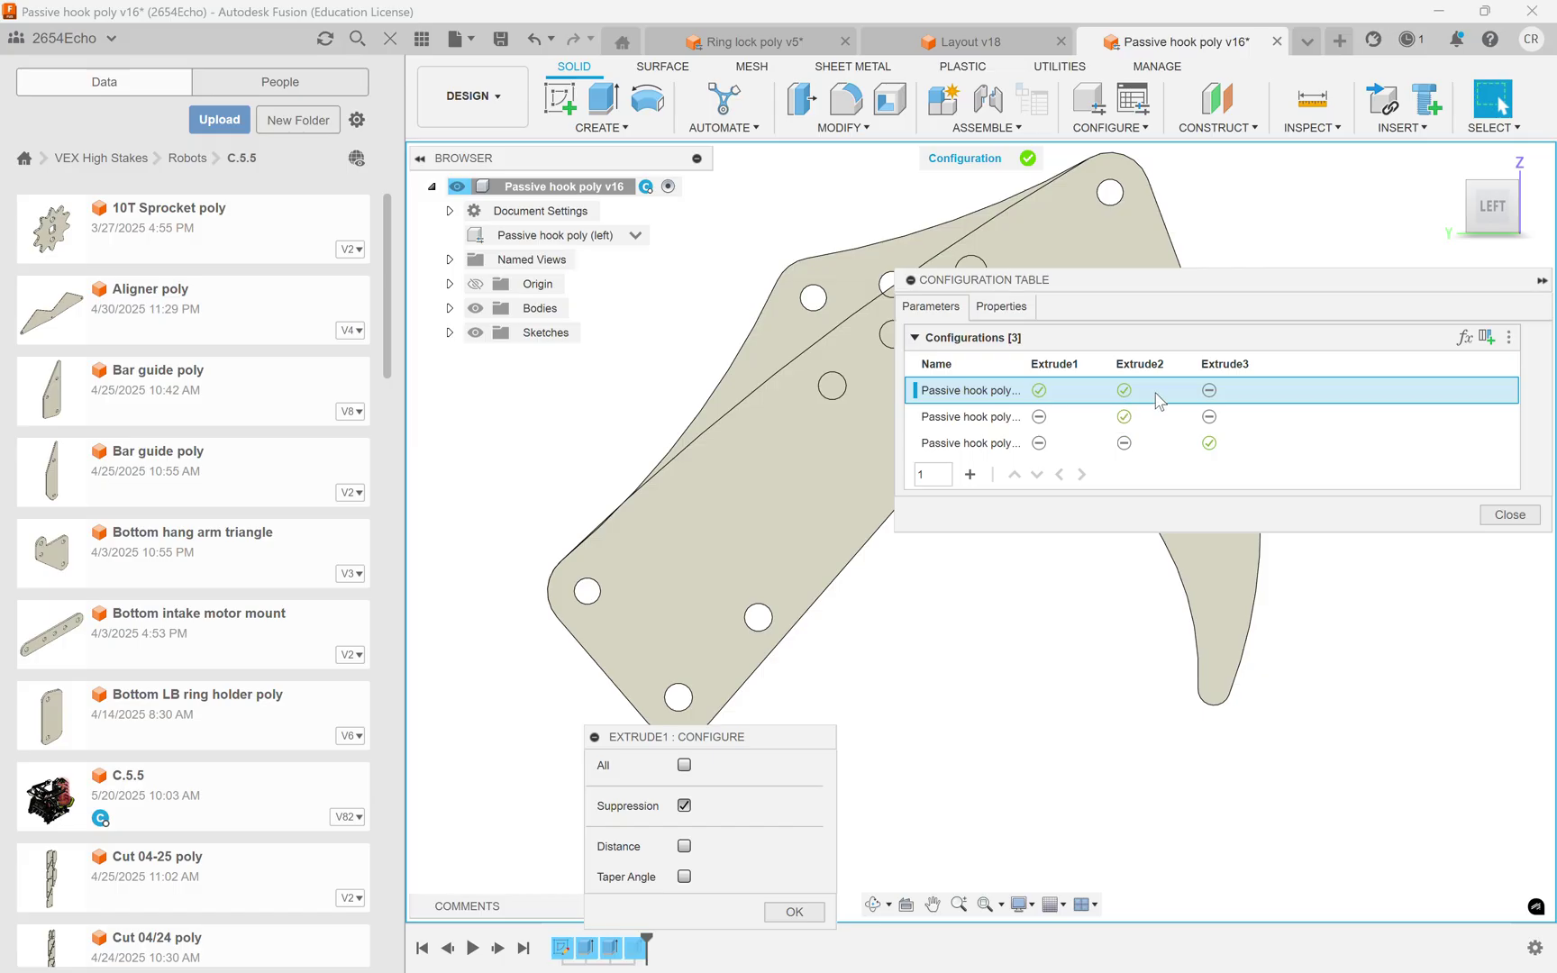
pyautogui.click(1123, 390)
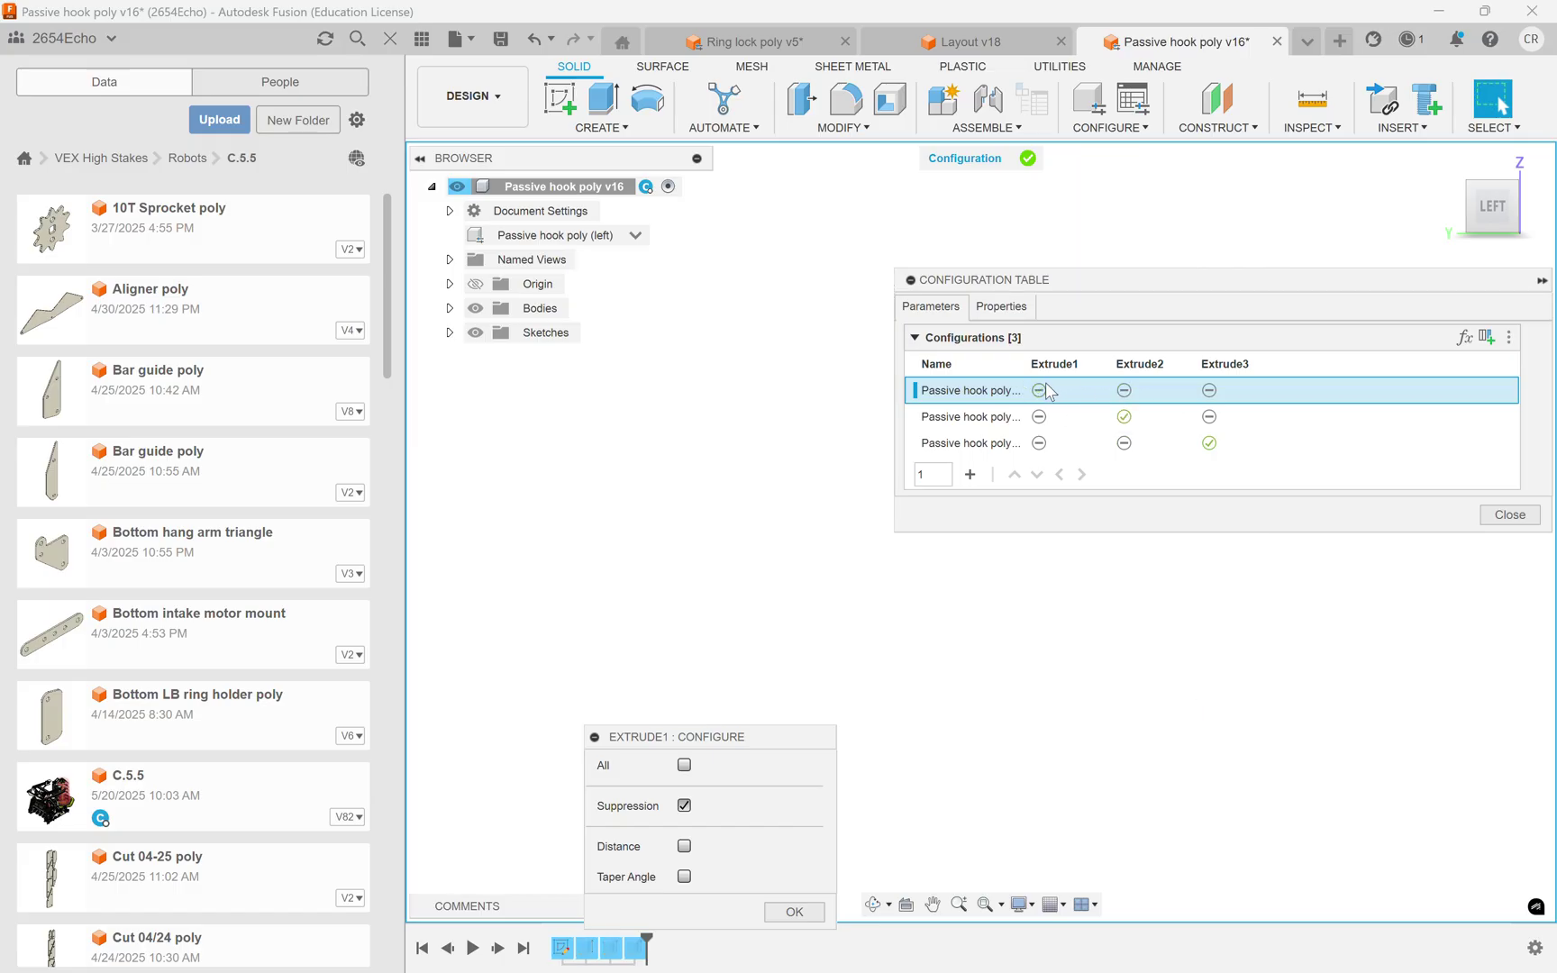
pyautogui.click(1038, 390)
pyautogui.click(1038, 390)
pyautogui.click(1209, 390)
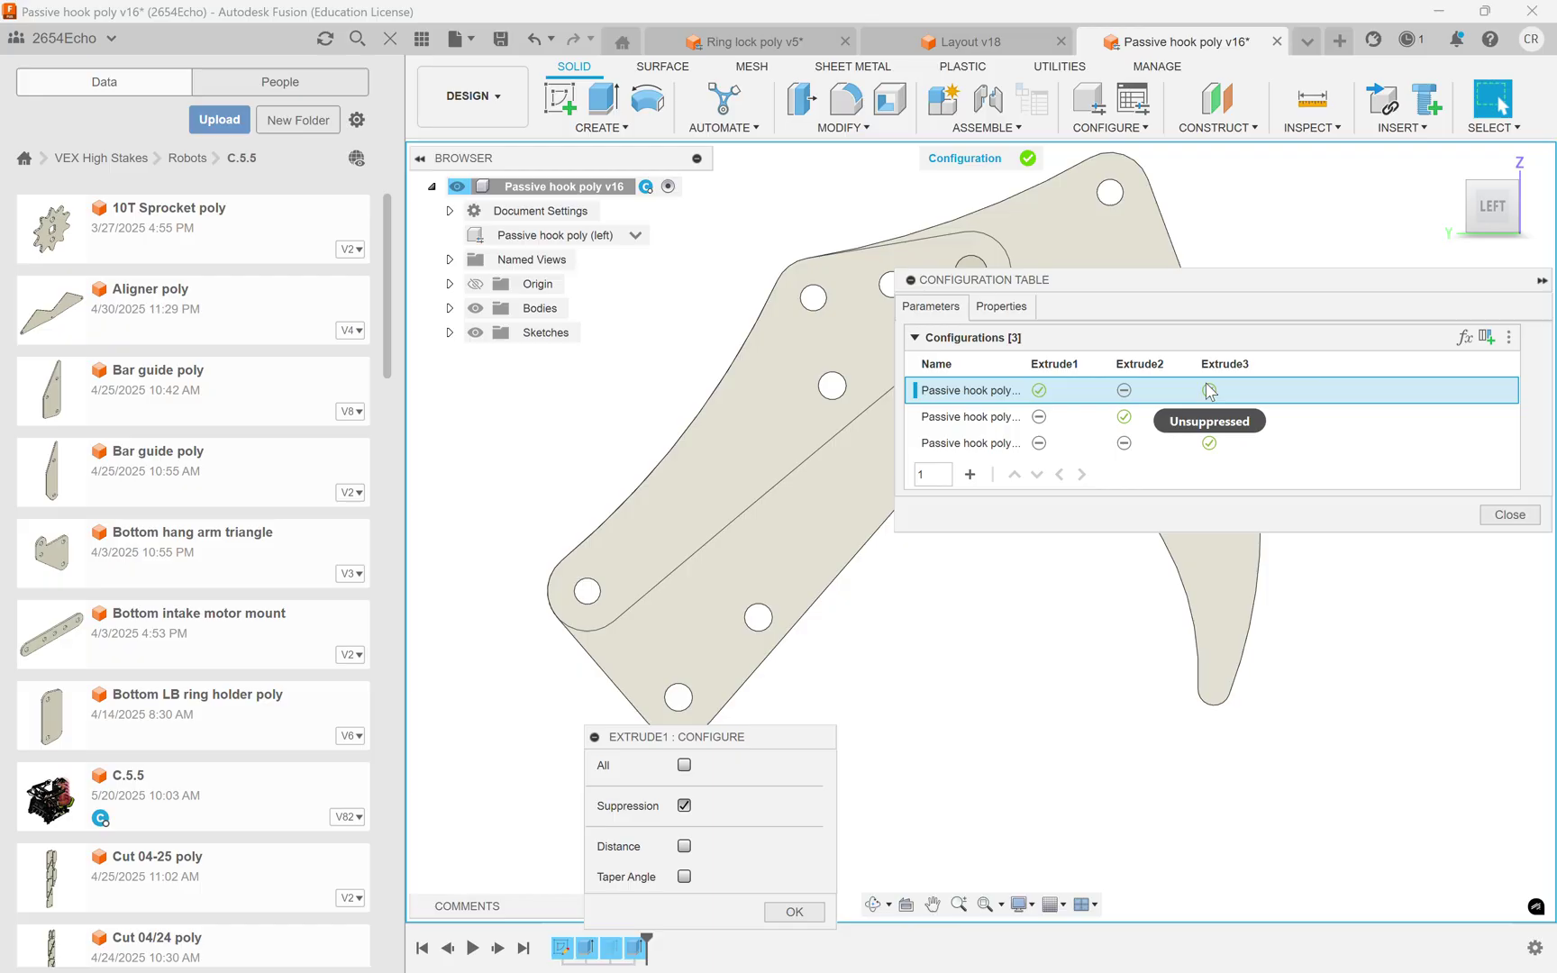
pyautogui.click(1209, 390)
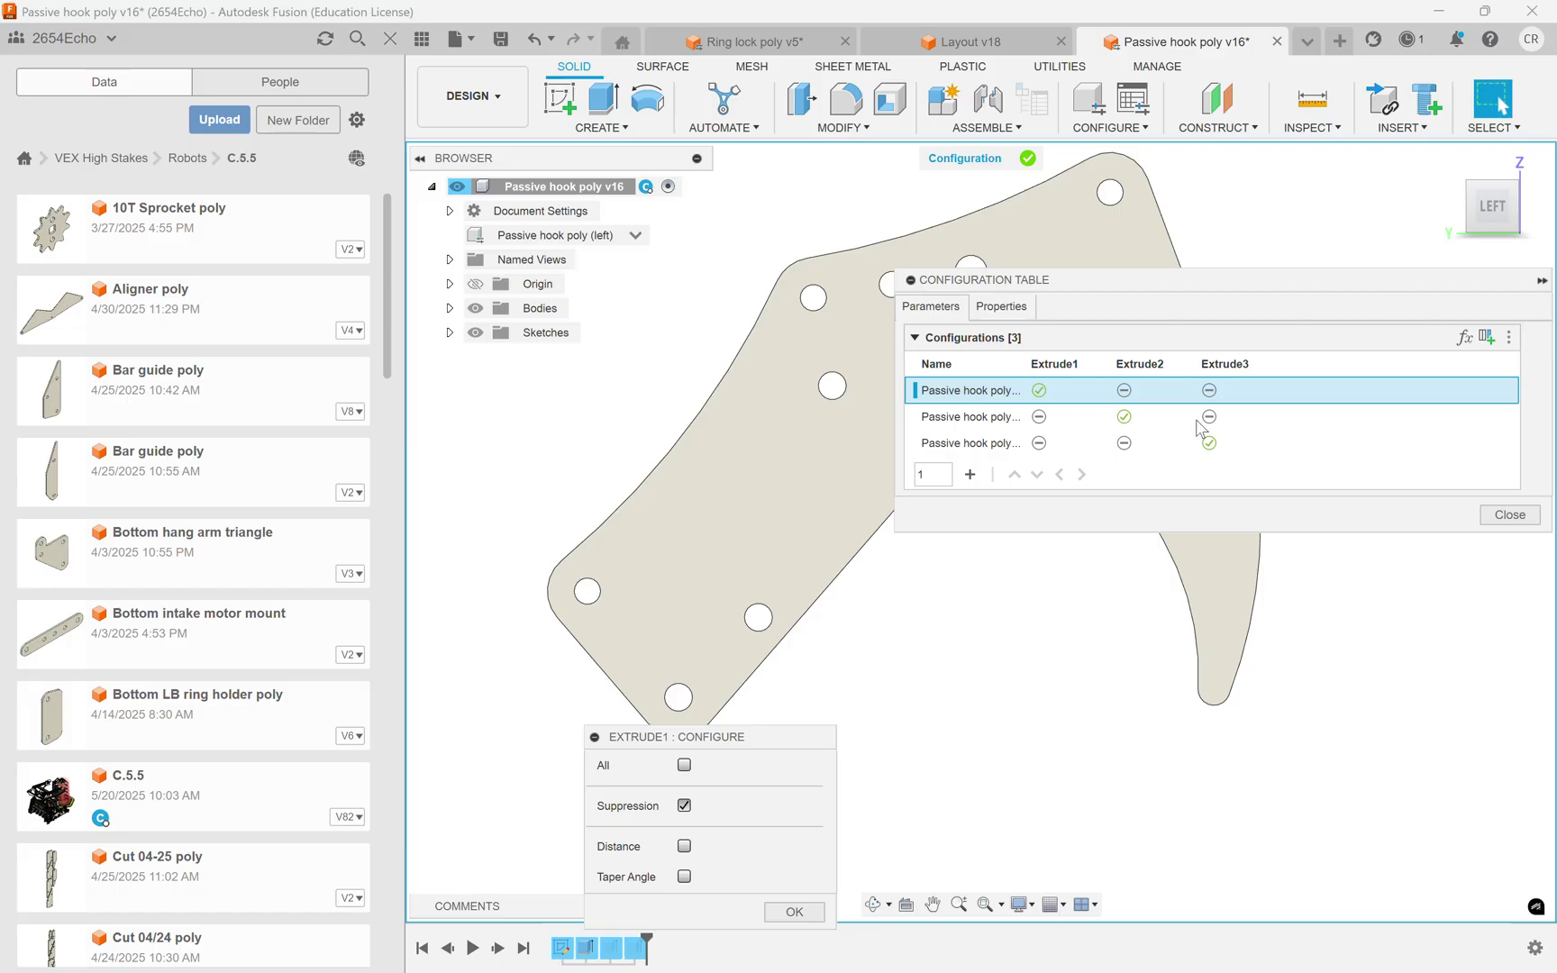
# - Compare the extrude suppression settings of the three configuration rows and close the configuration table
pyautogui.click(1081, 417)
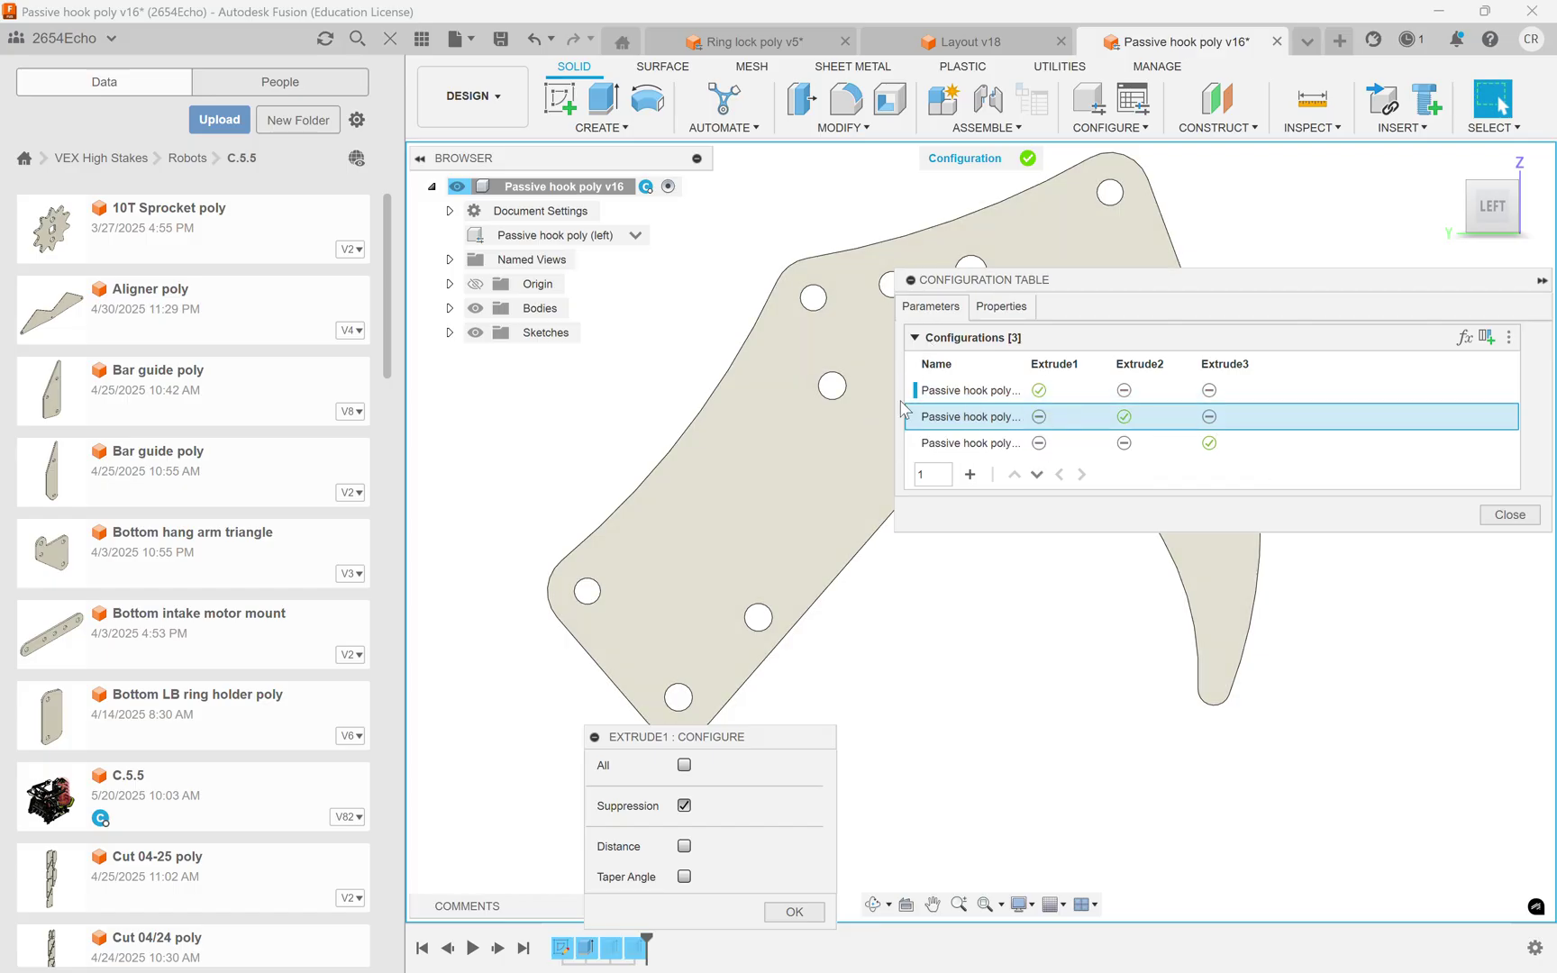
pyautogui.click(957, 434)
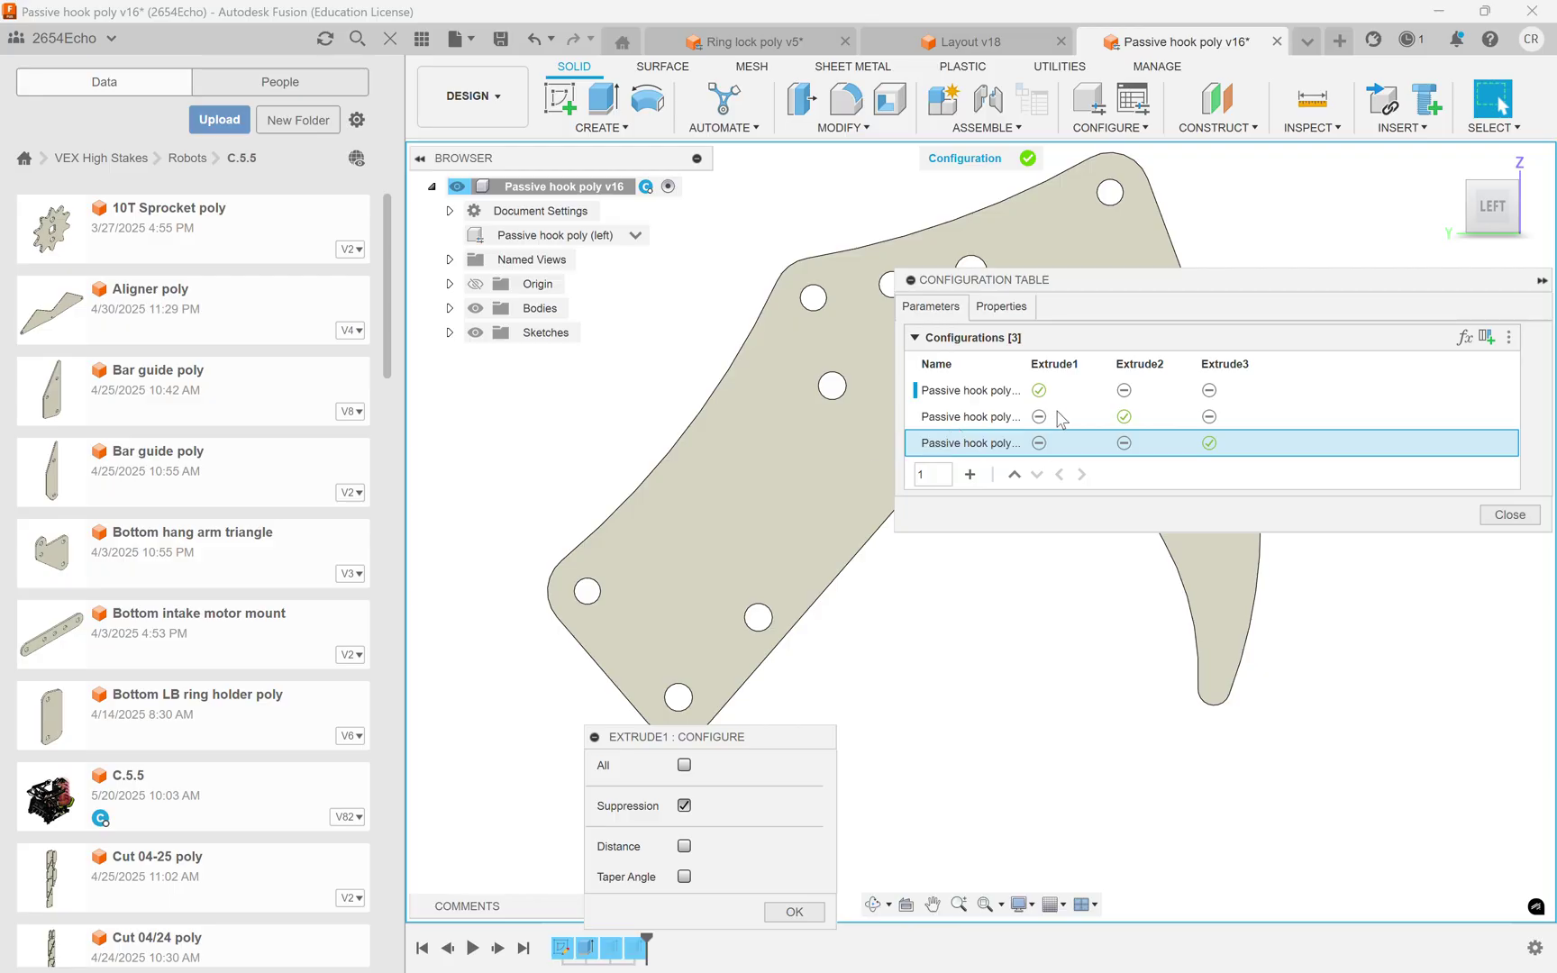
pyautogui.click(948, 420)
pyautogui.click(952, 394)
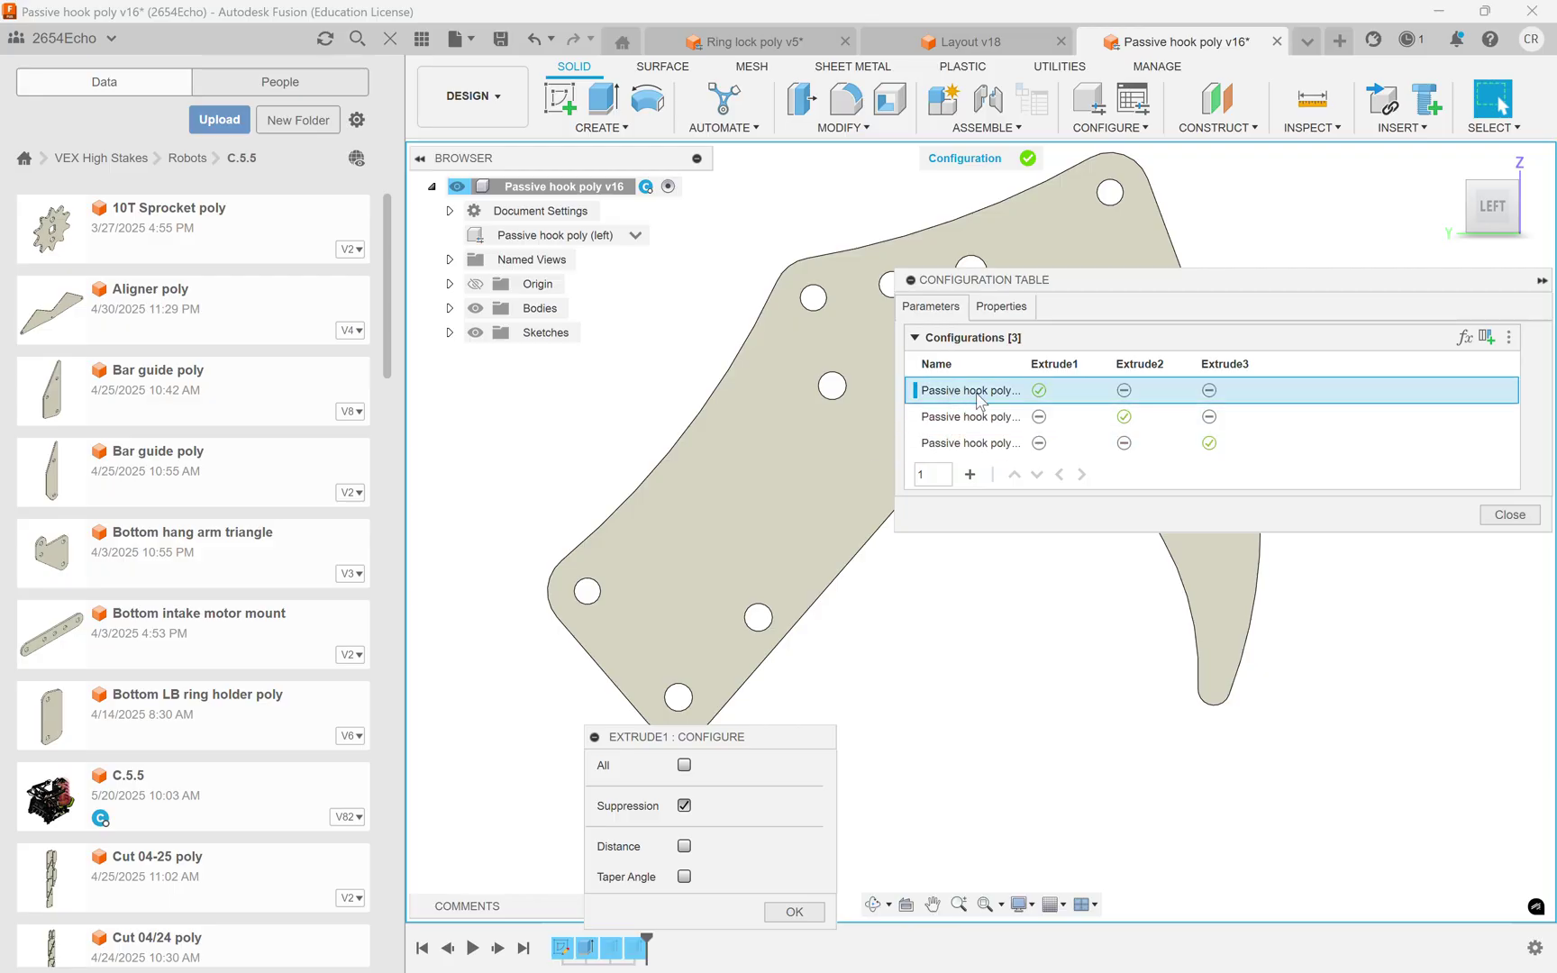
pyautogui.click(1521, 515)
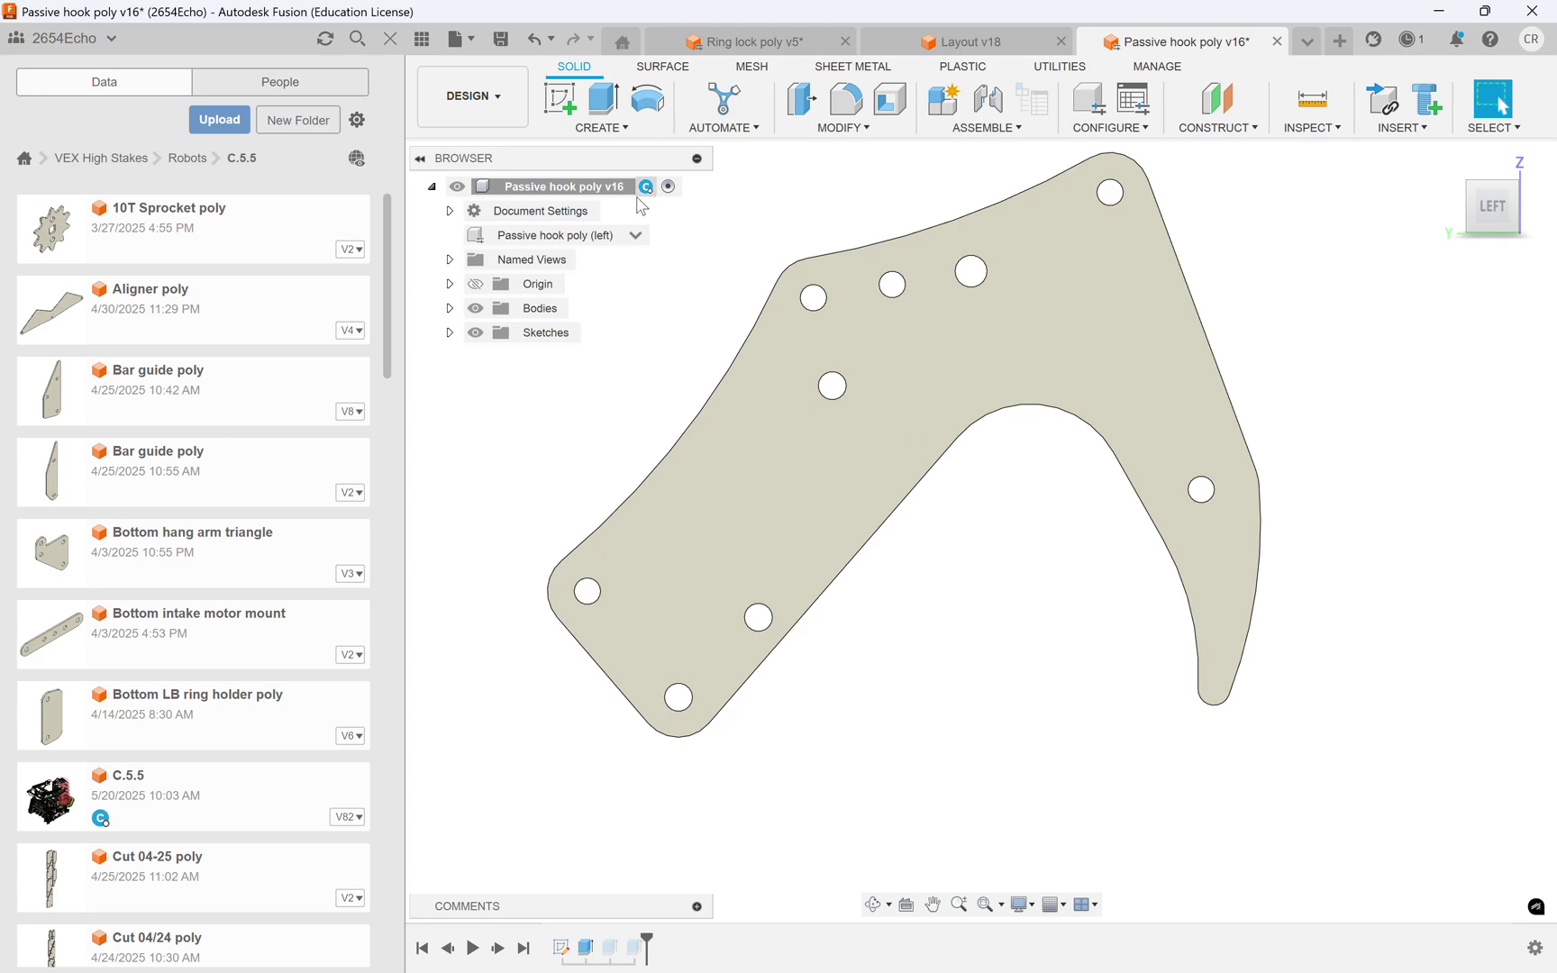
# - Switch the part through its left and right configurations and activate Passive hook poly (outer left)
pyautogui.click(639, 239)
pyautogui.click(641, 236)
pyautogui.click(621, 279)
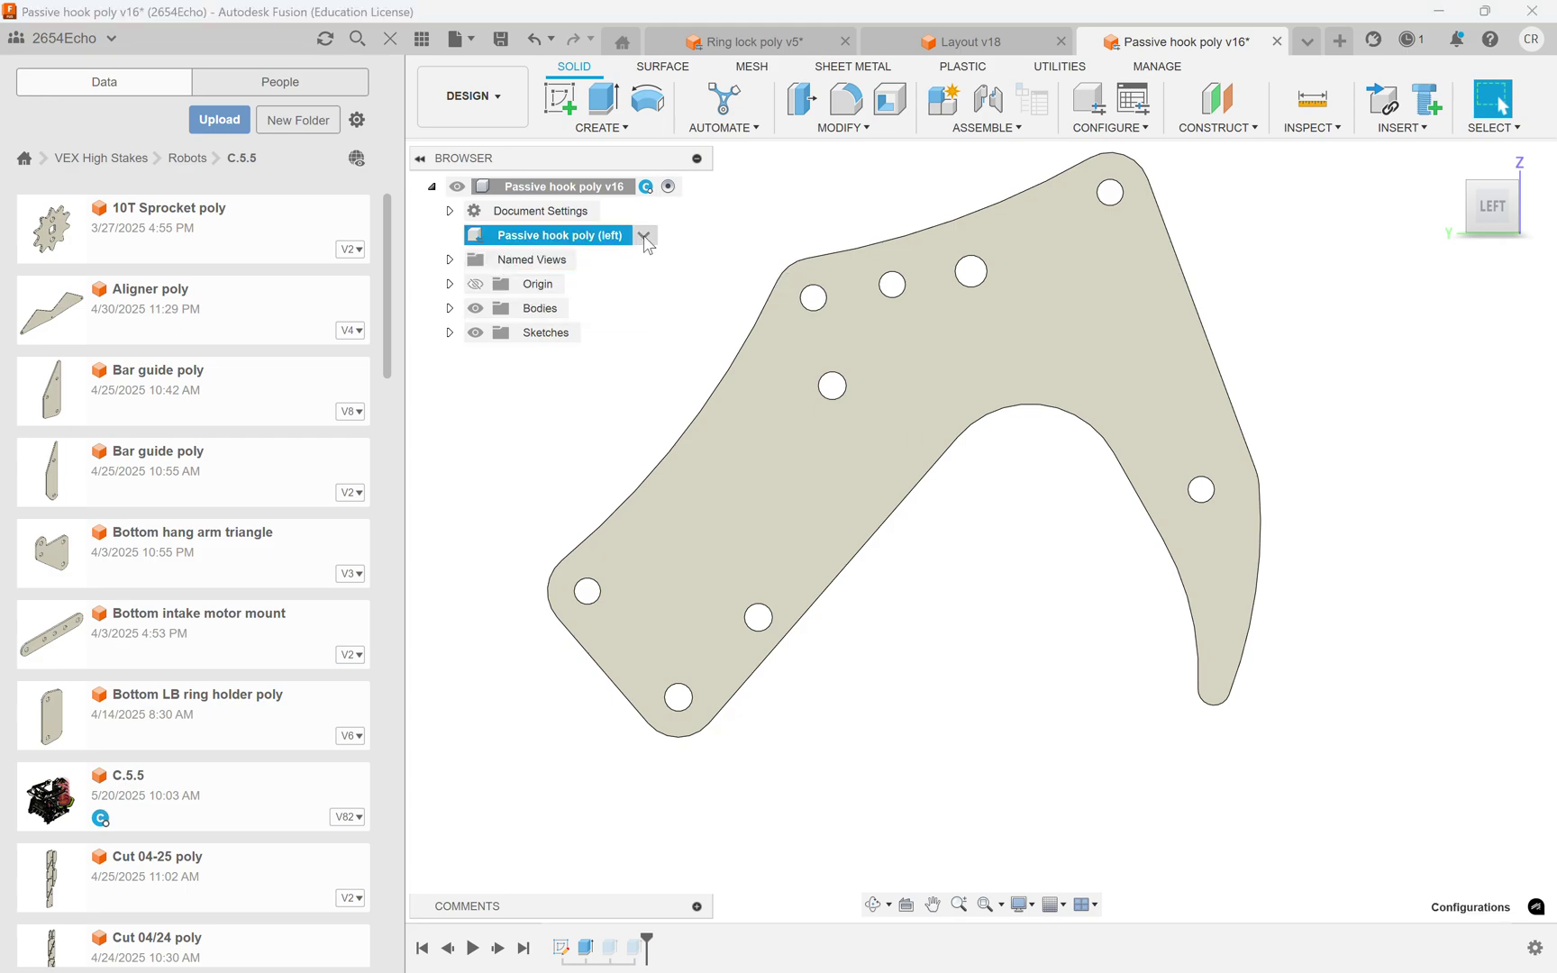
pyautogui.click(644, 236)
pyautogui.click(616, 316)
pyautogui.click(643, 236)
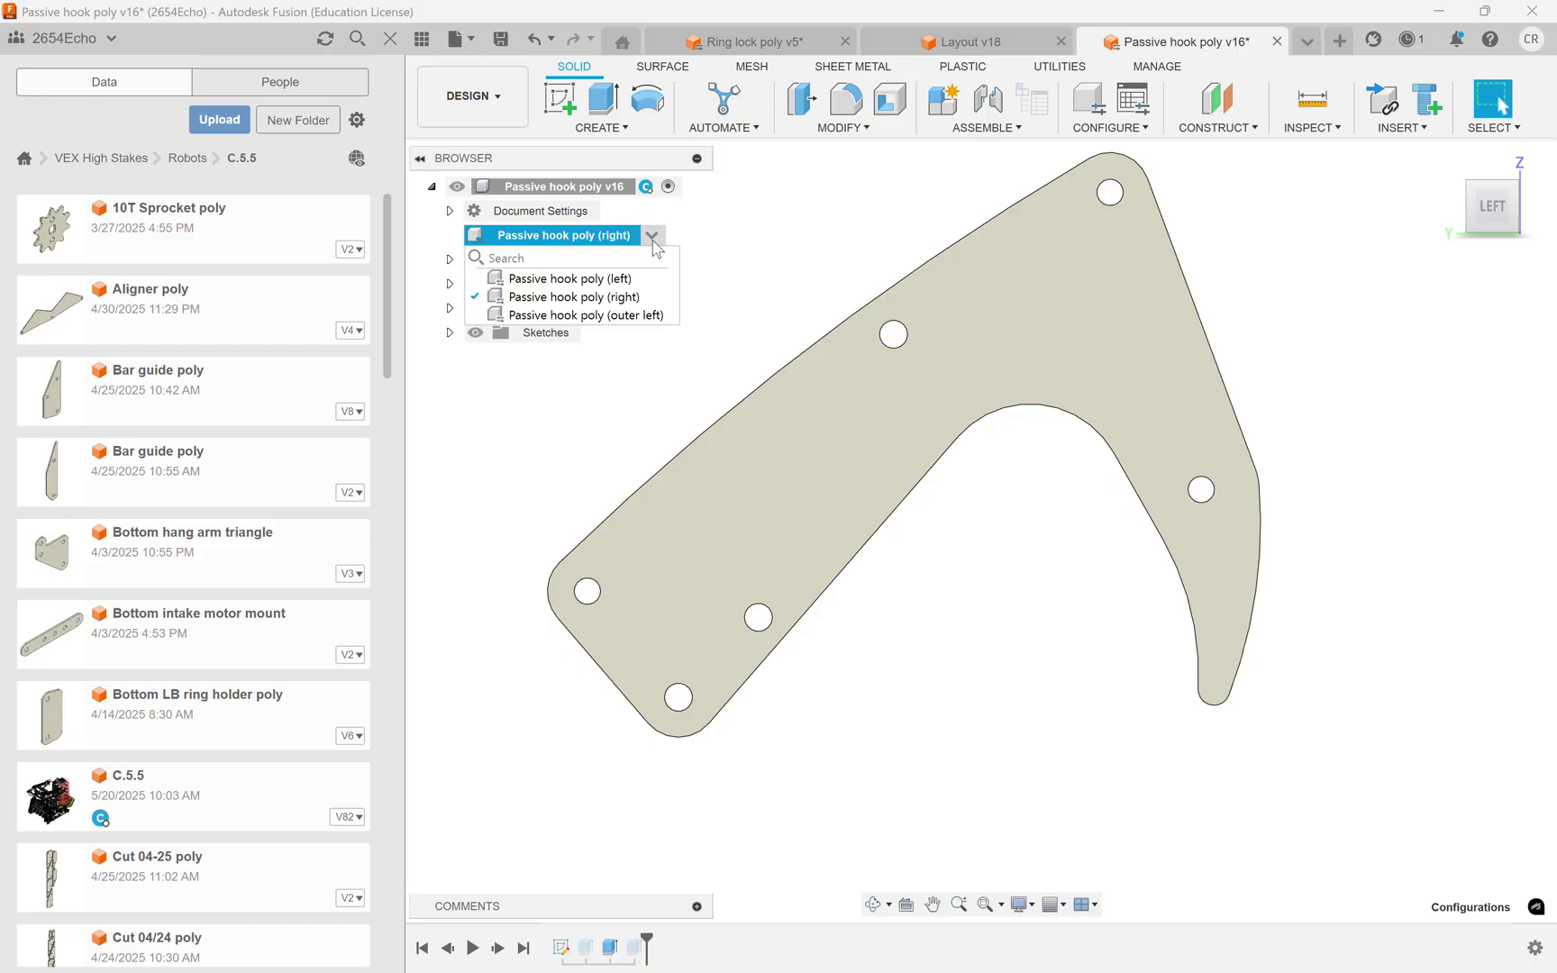
pyautogui.click(613, 296)
pyautogui.click(1095, 727)
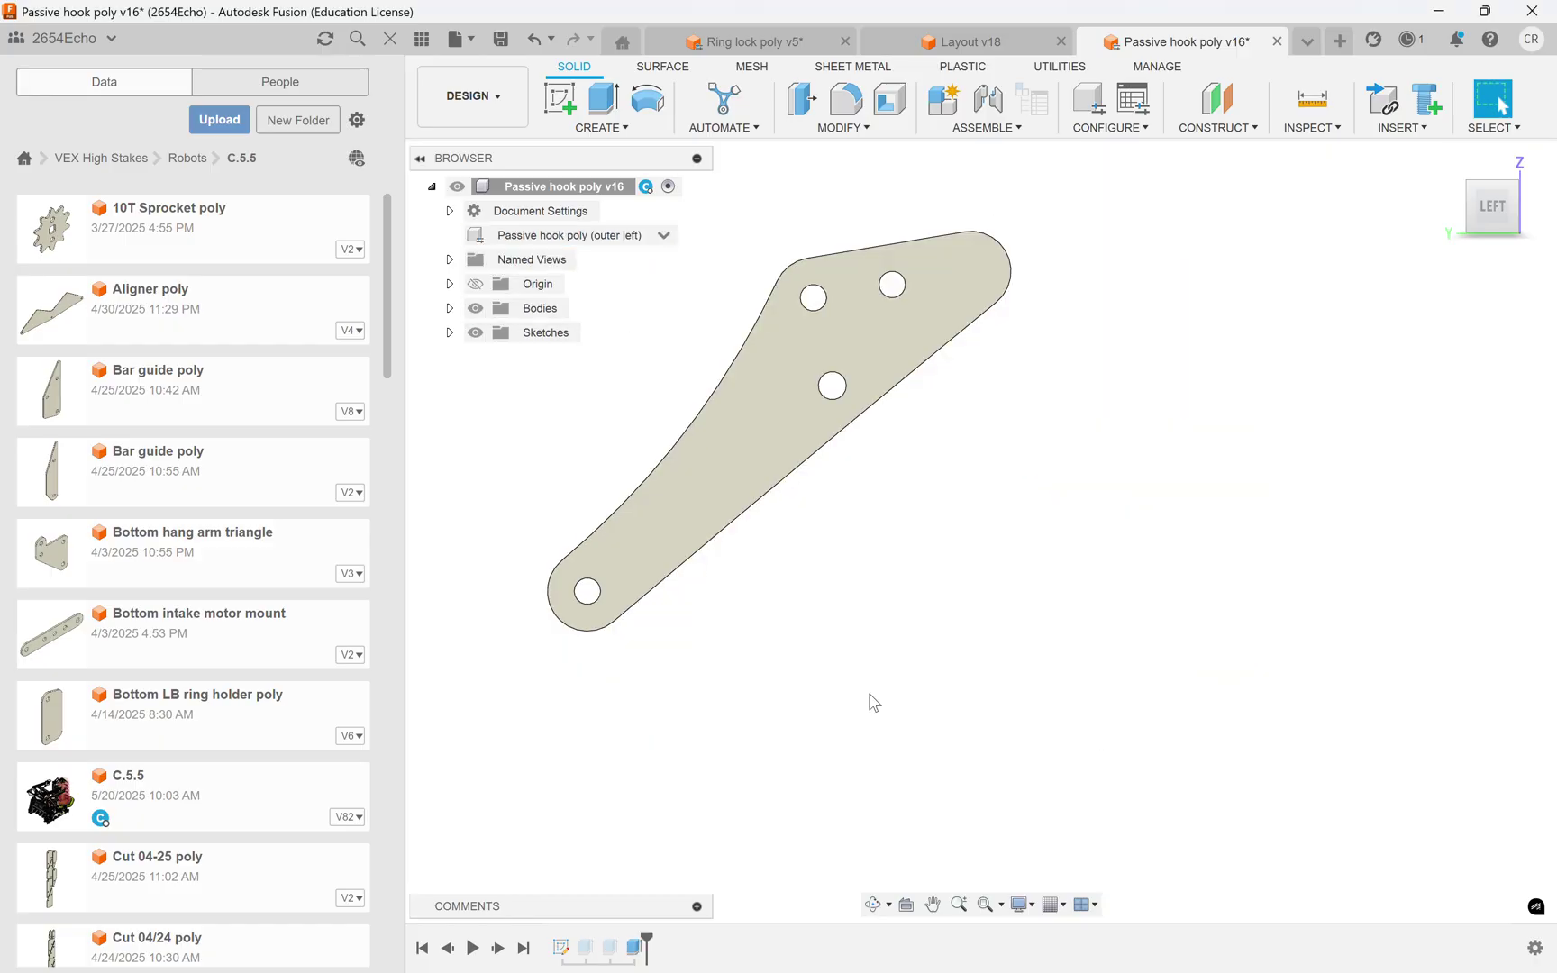
# - In the hook's base sketch, set the height dimension of the hole above the hook's tip to 1.5 in and finish the sketch
pyautogui.doubleClick(556, 949)
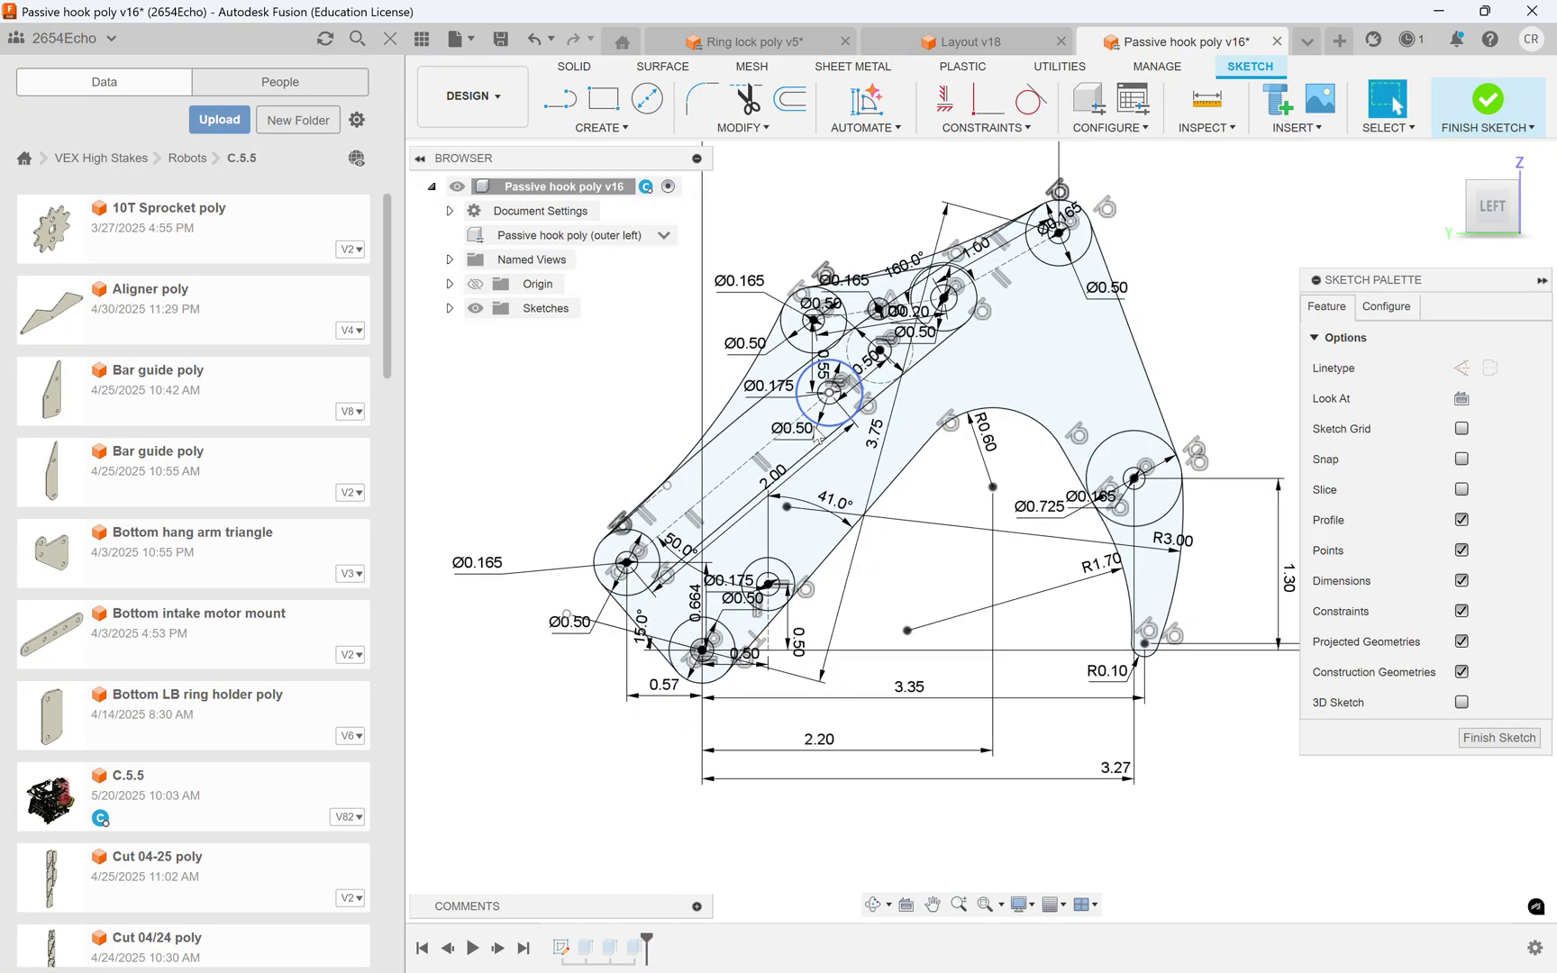
pyautogui.scroll(-1, 814, 427)
pyautogui.scroll(2, 955, 693)
pyautogui.scroll(-1, 796, 550)
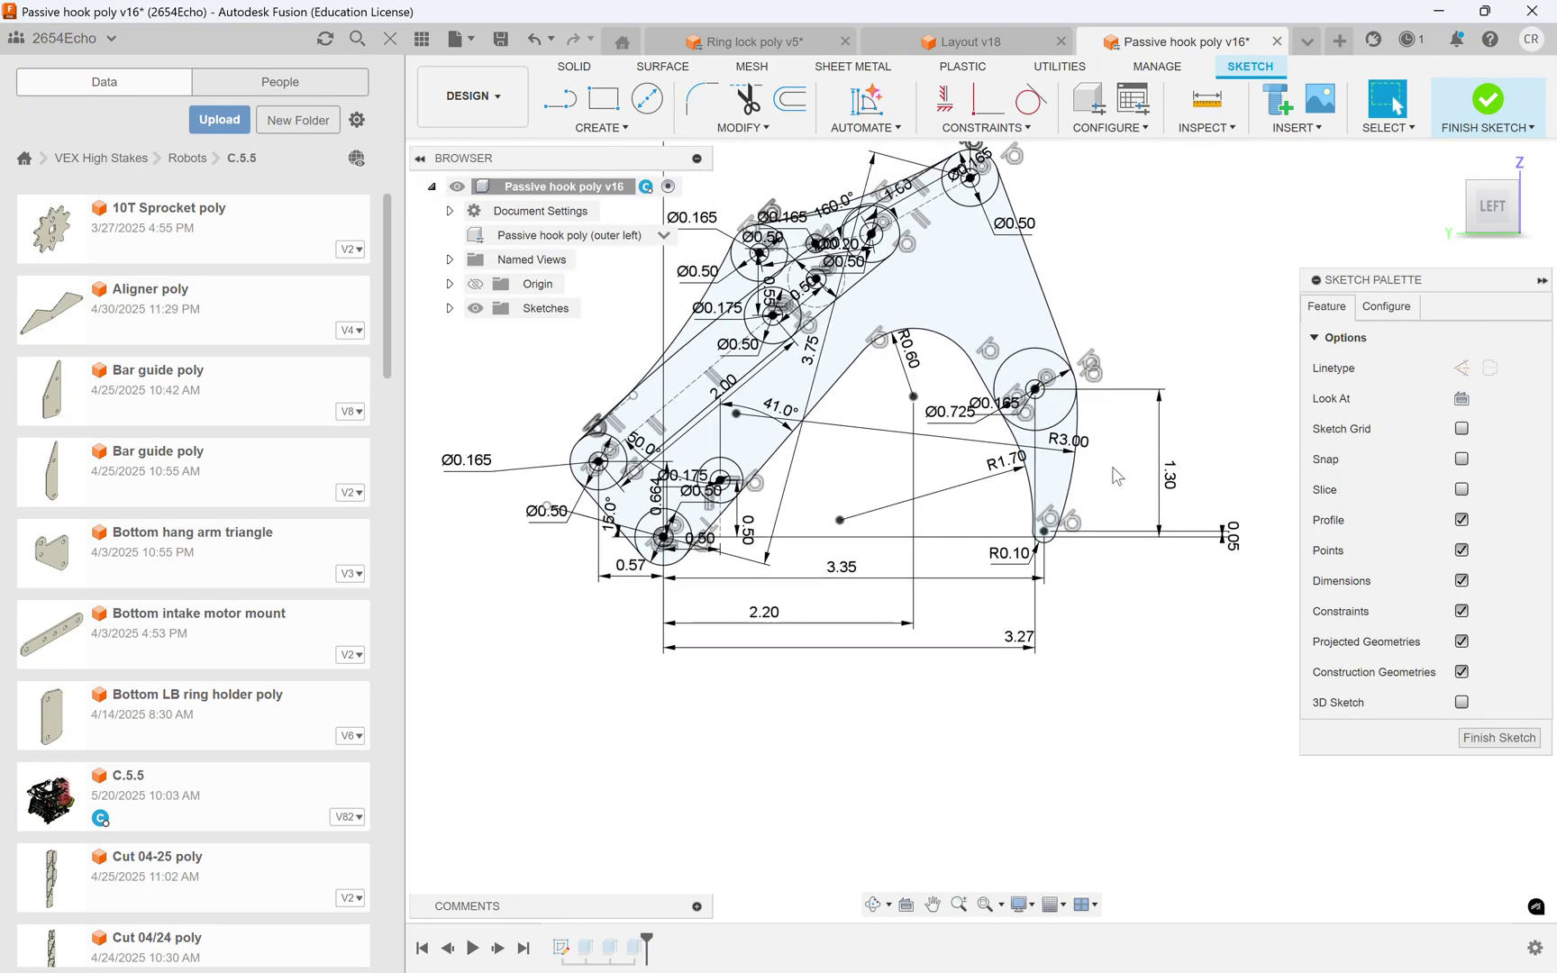
pyautogui.doubleClick(1170, 474)
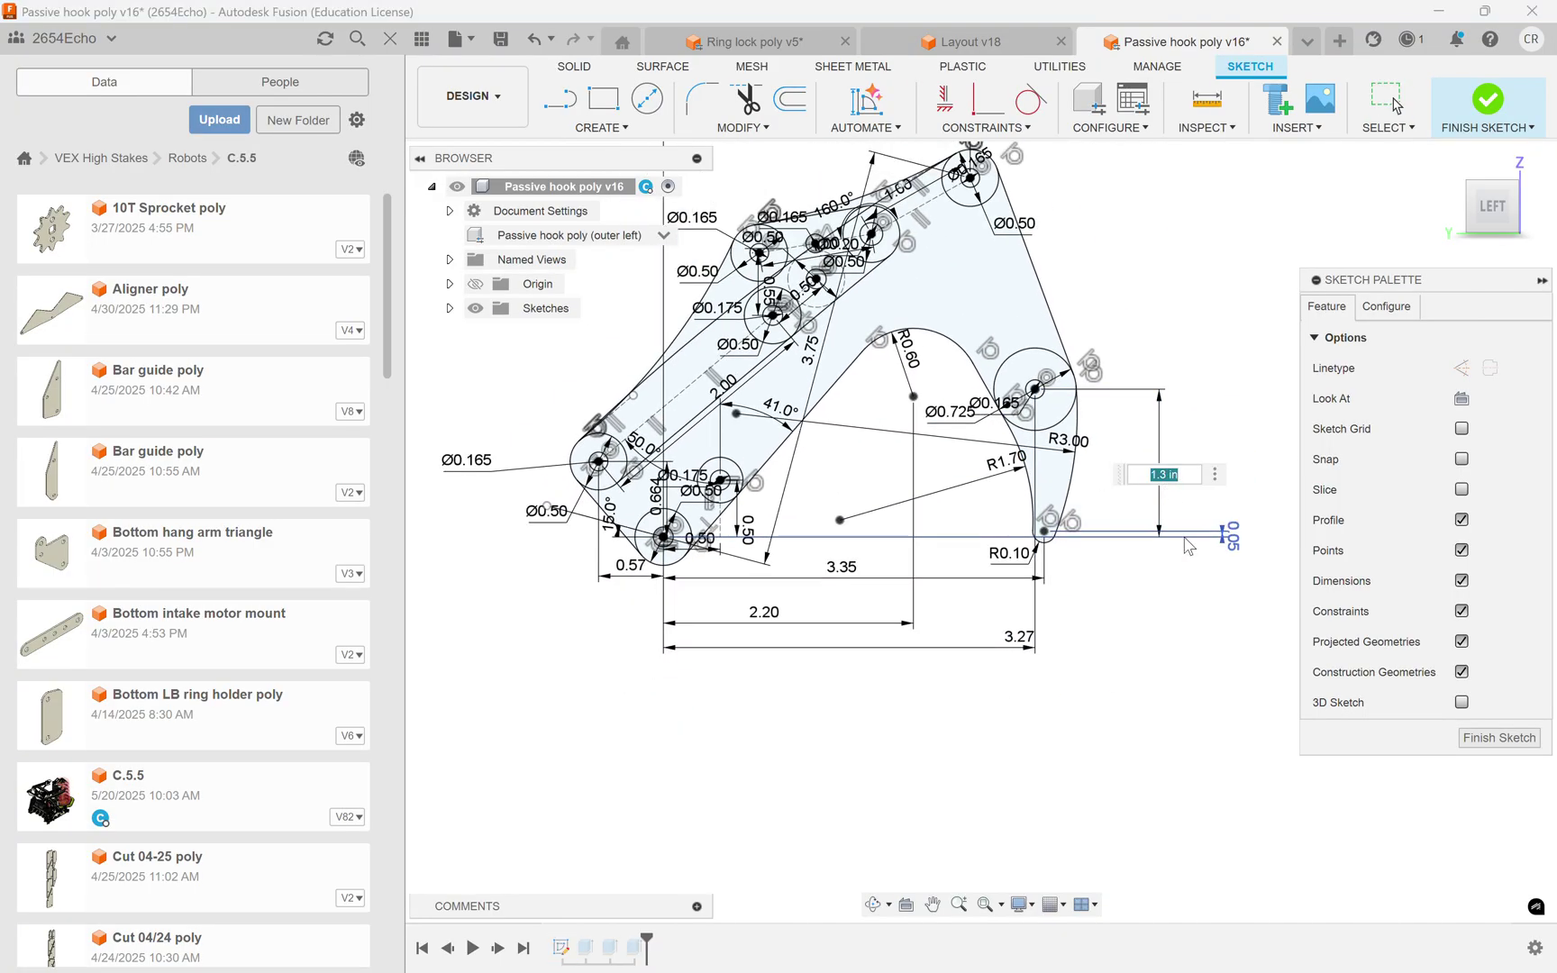
pyautogui.write('1.5')
pyautogui.press('Return')
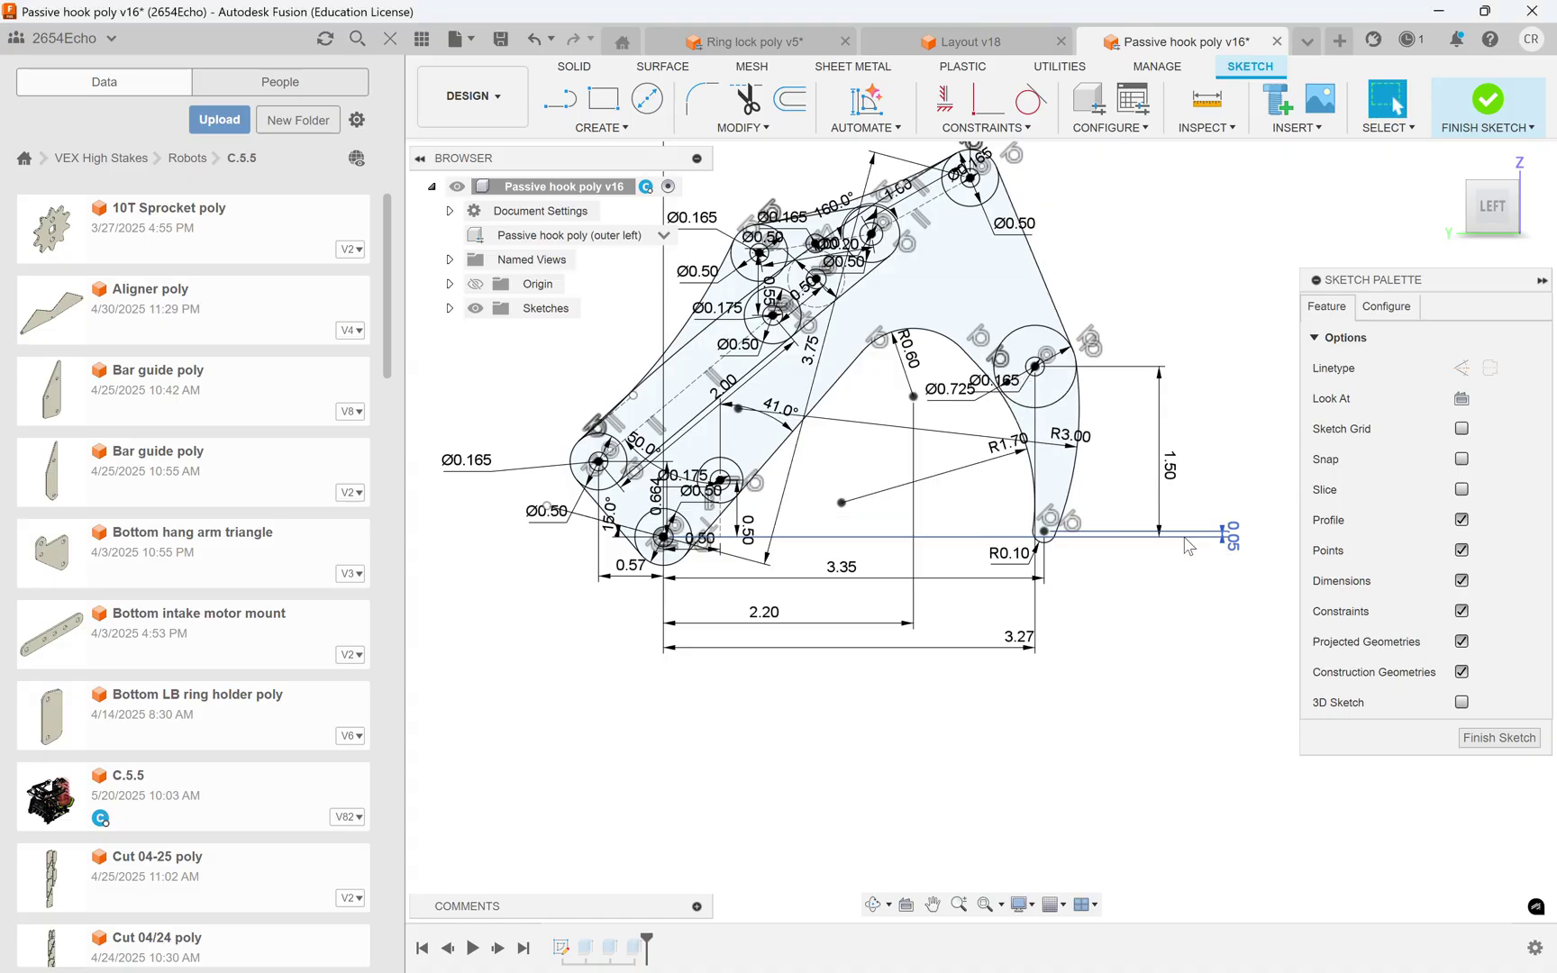
pyautogui.click(1499, 737)
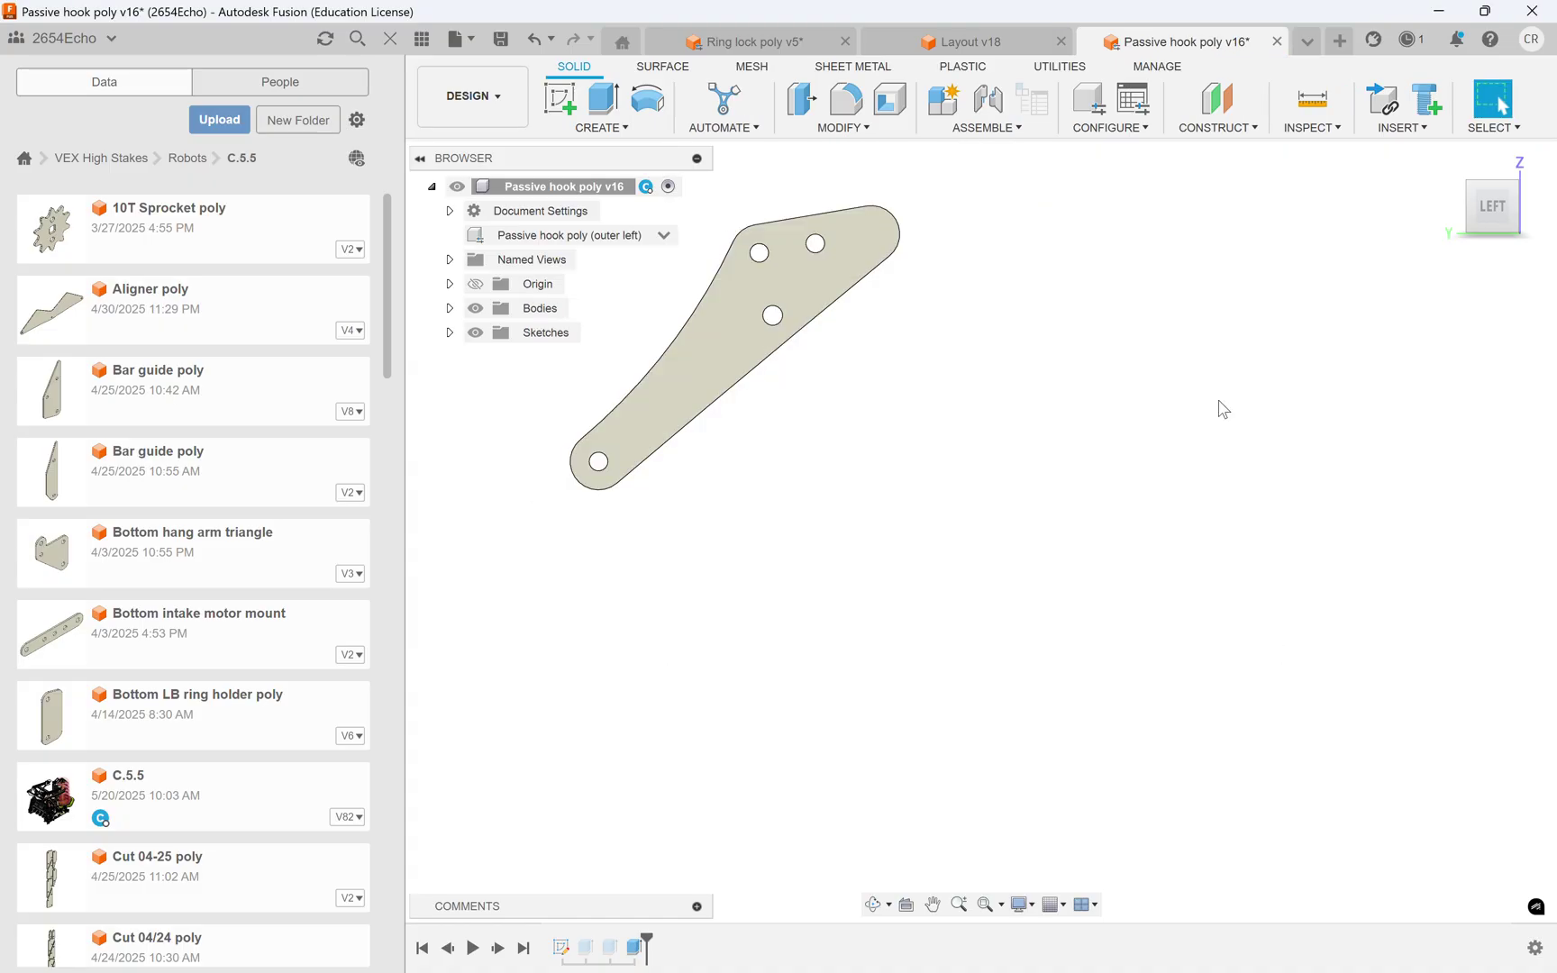
# - Switch between the right, left and outer left configurations to check the edited sketch's effect on each hook plate
pyautogui.rightClick(1008, 466)
pyautogui.click(687, 215)
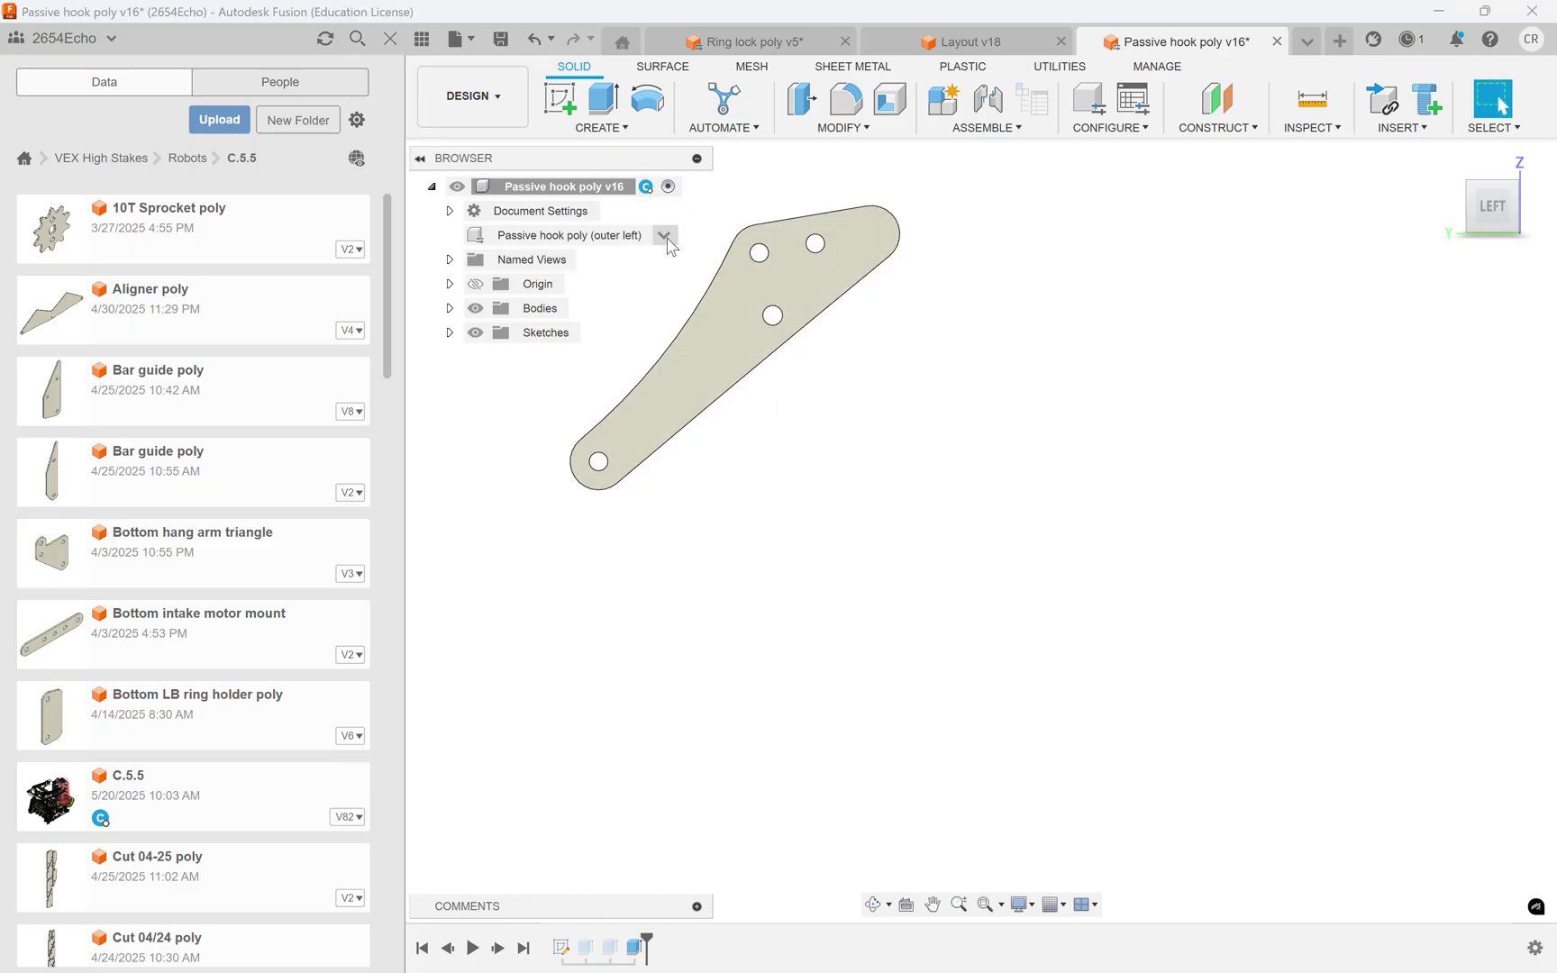
pyautogui.click(663, 235)
pyautogui.click(631, 297)
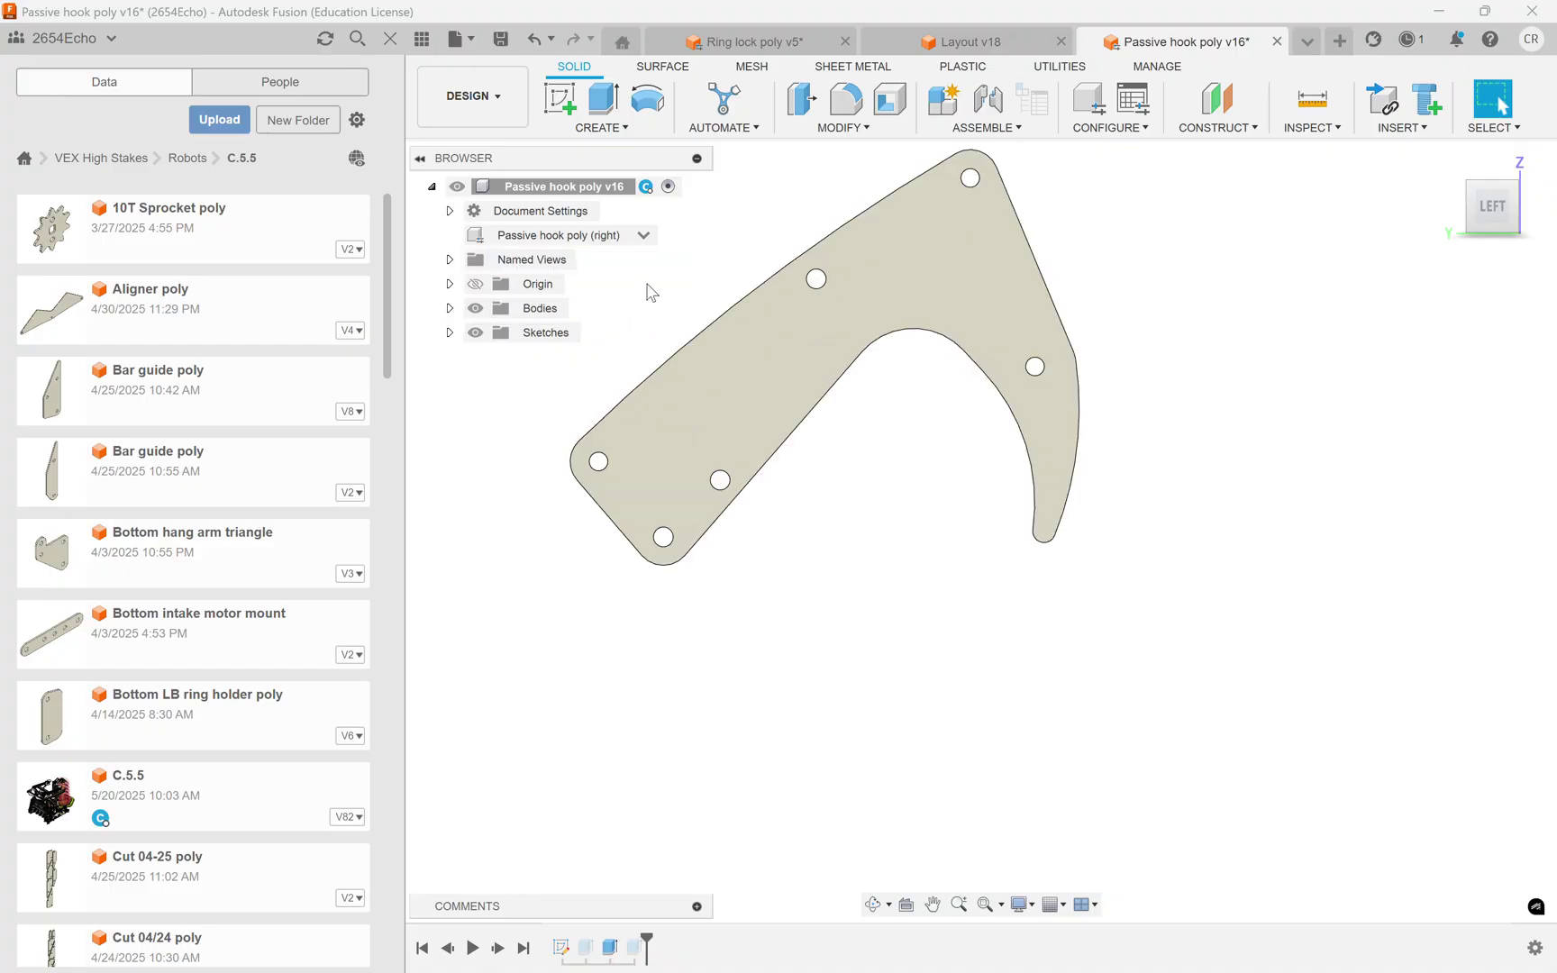
pyautogui.click(639, 235)
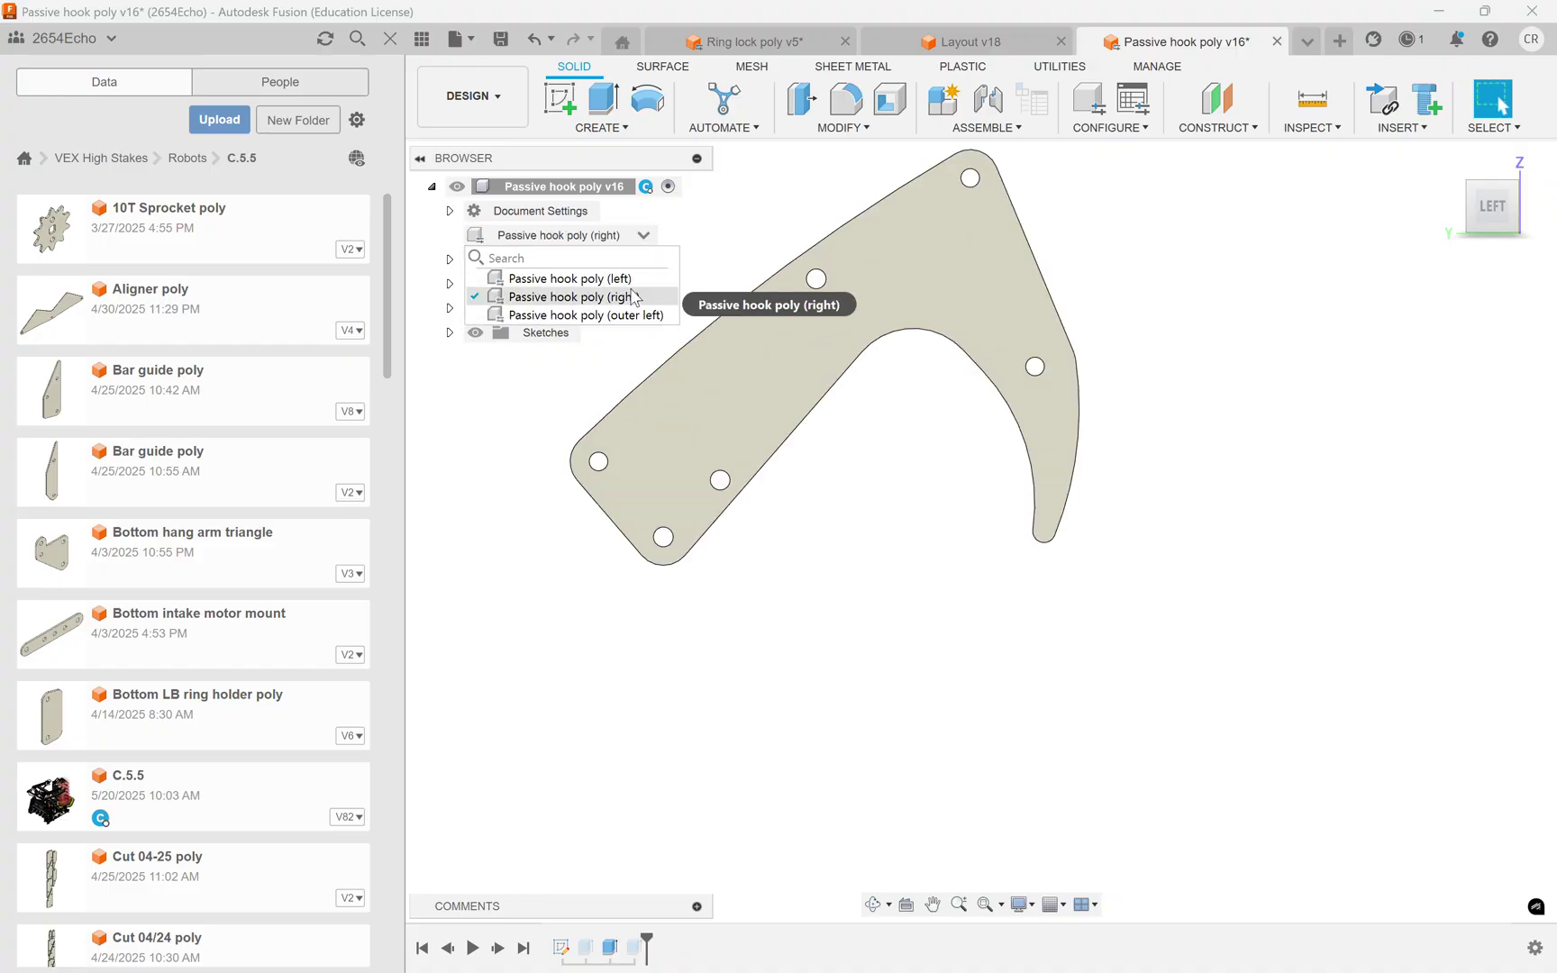
pyautogui.click(626, 285)
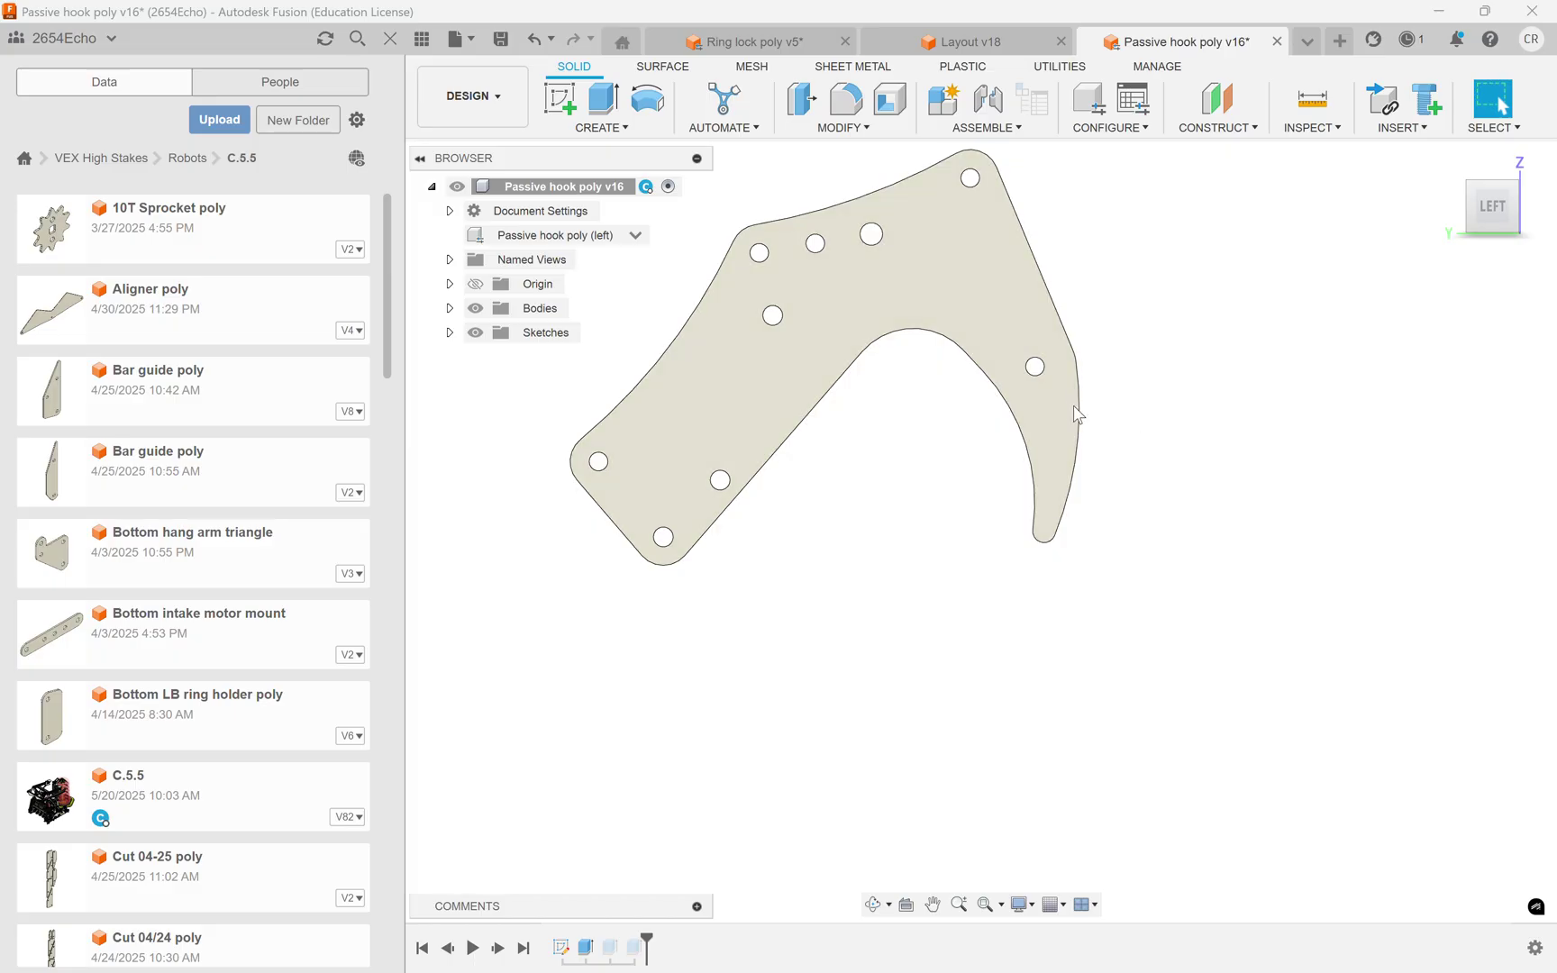
pyautogui.click(635, 236)
pyautogui.click(657, 316)
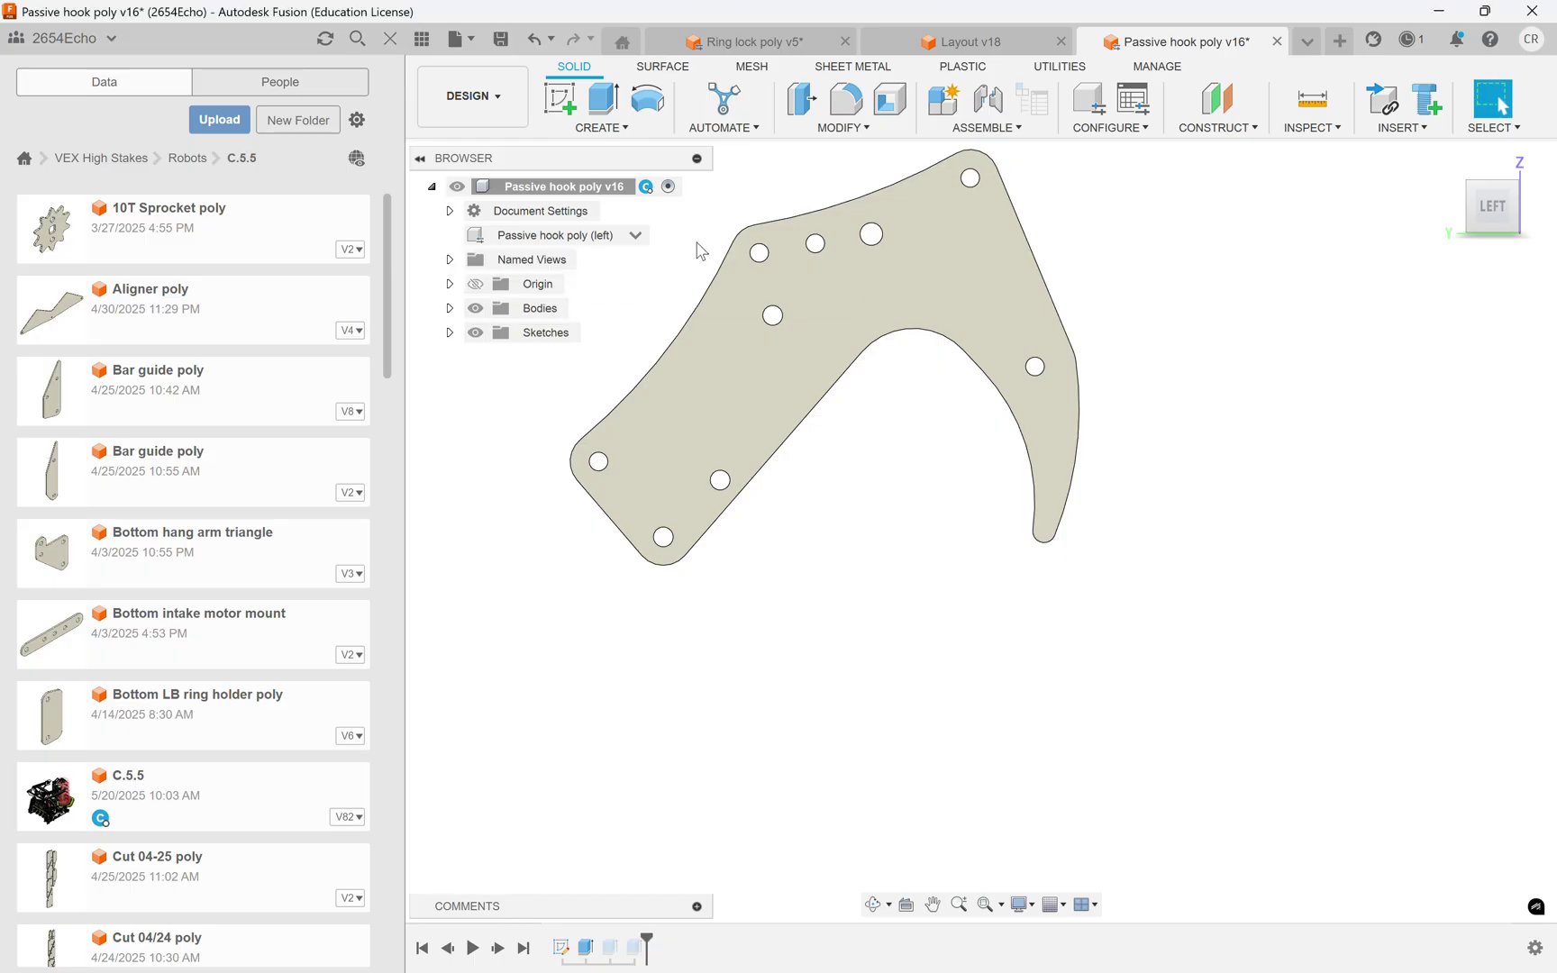
# - Undo the recent configuration switches and sketch edit on the passive hook, and save the design
pyautogui.click(534, 41)
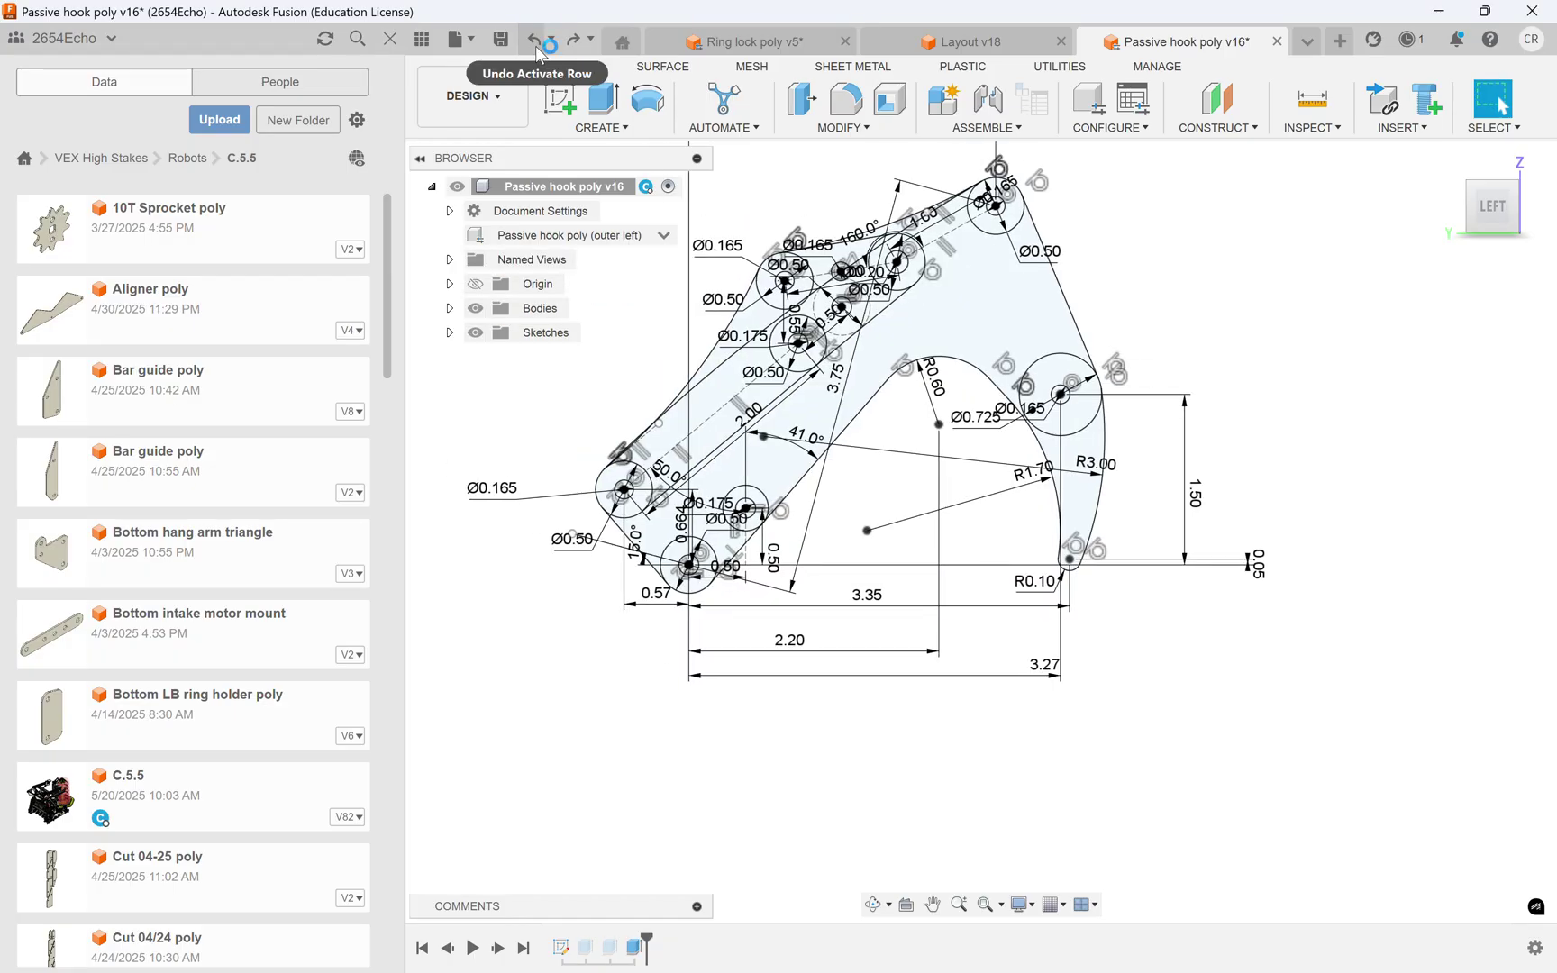
pyautogui.click(536, 47)
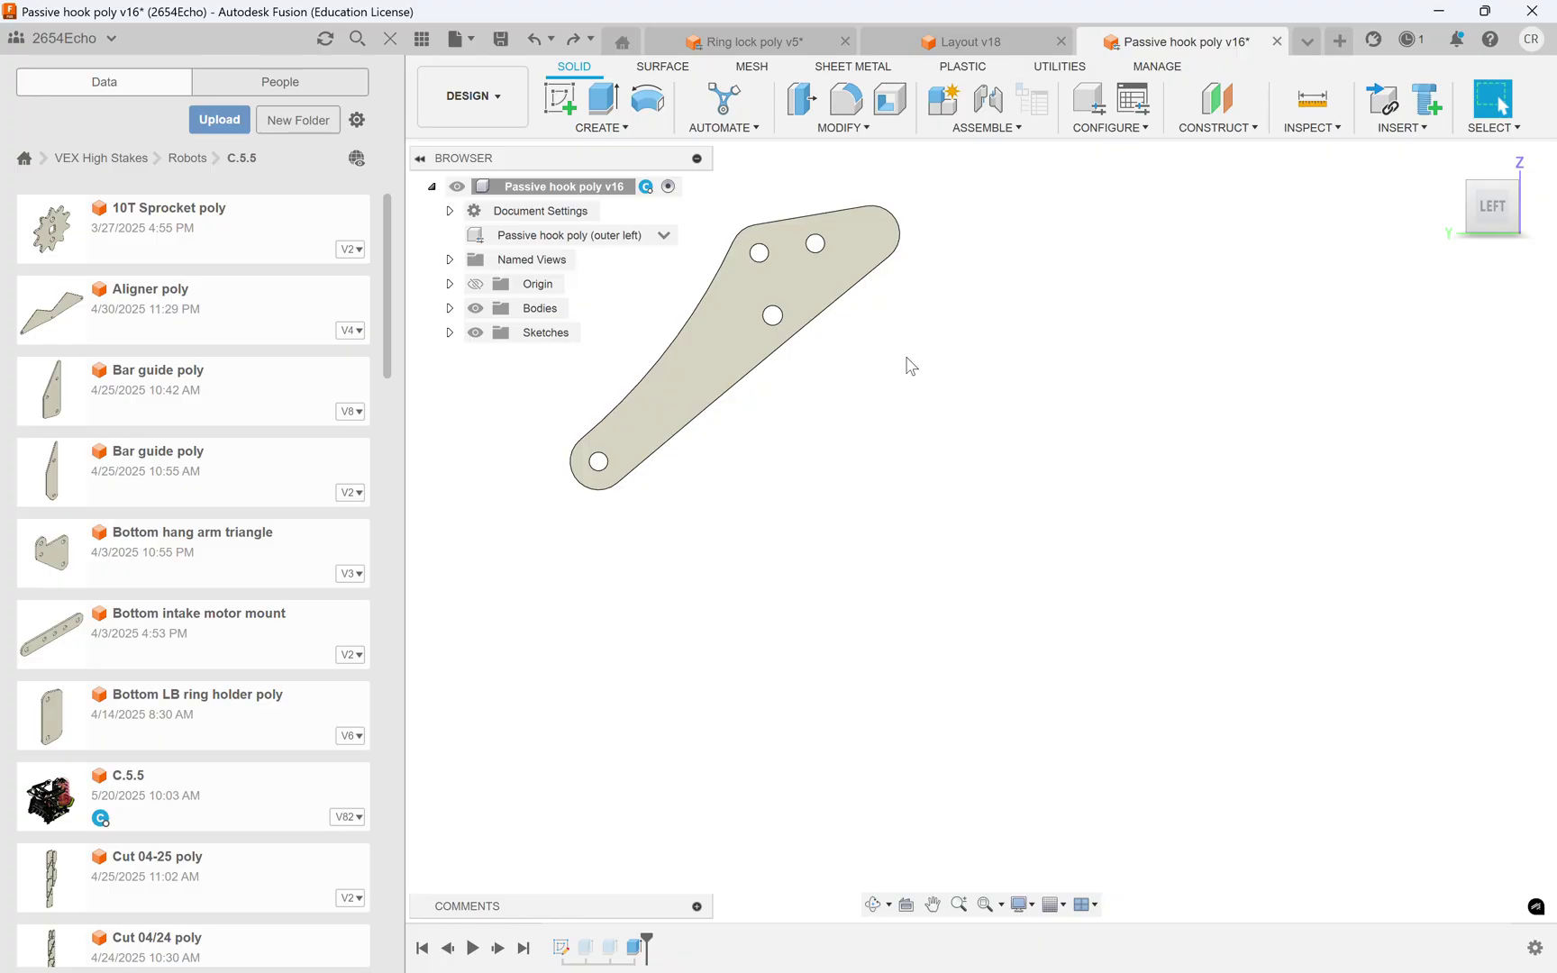
pyautogui.scroll(-3, 1193, 588)
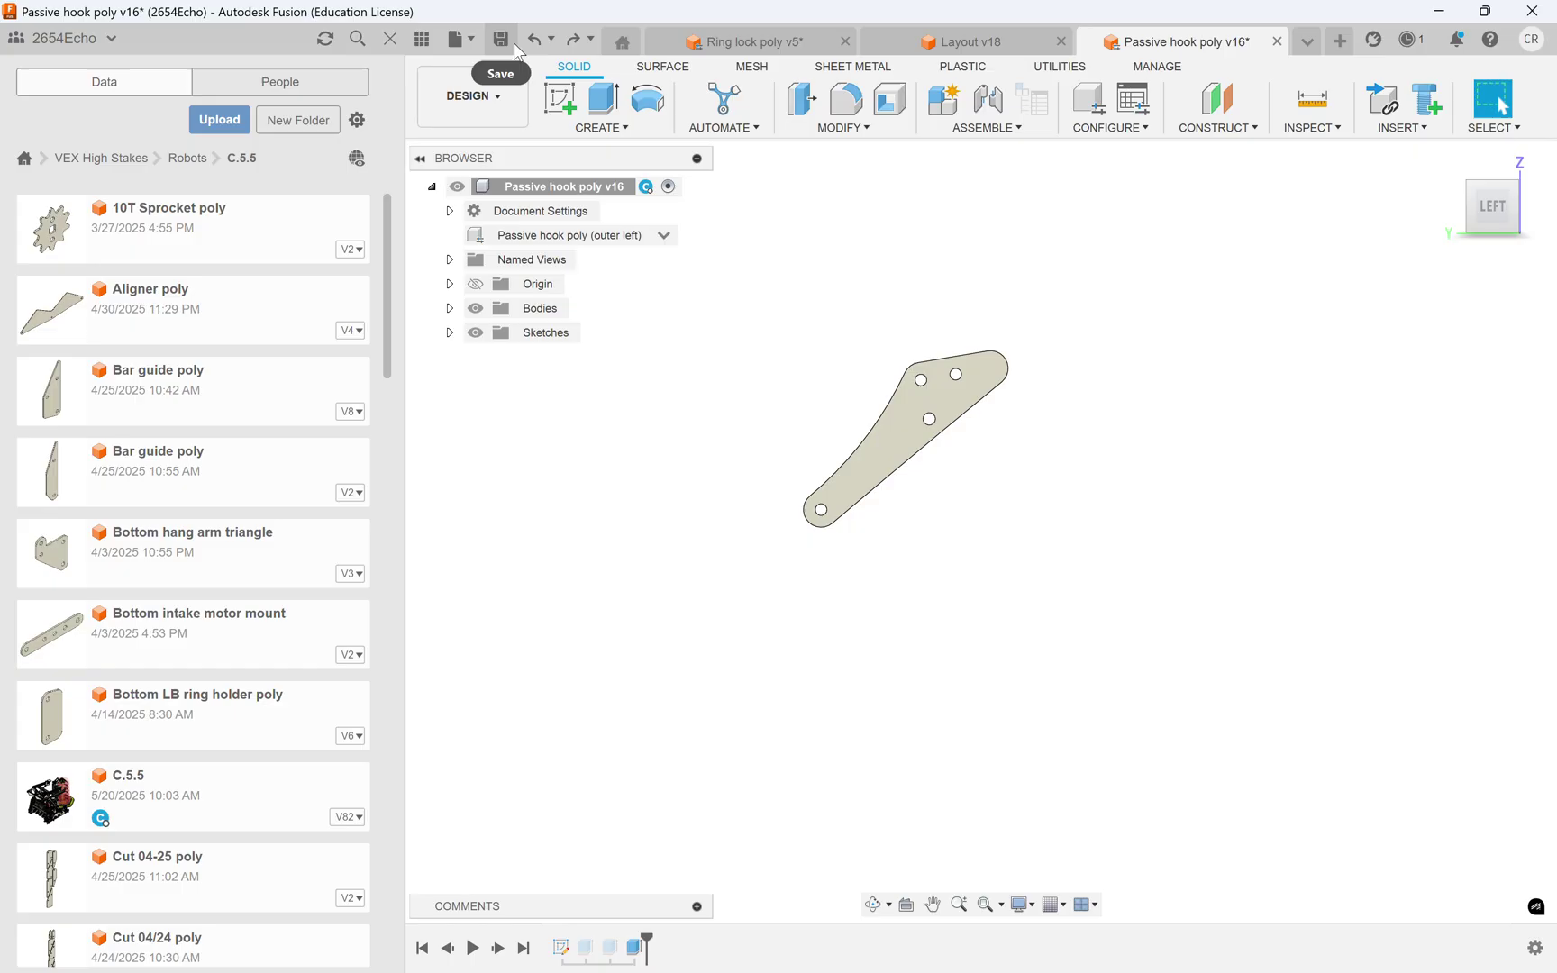
pyautogui.hotkey('ctrl', 's')
pyautogui.click(784, 542)
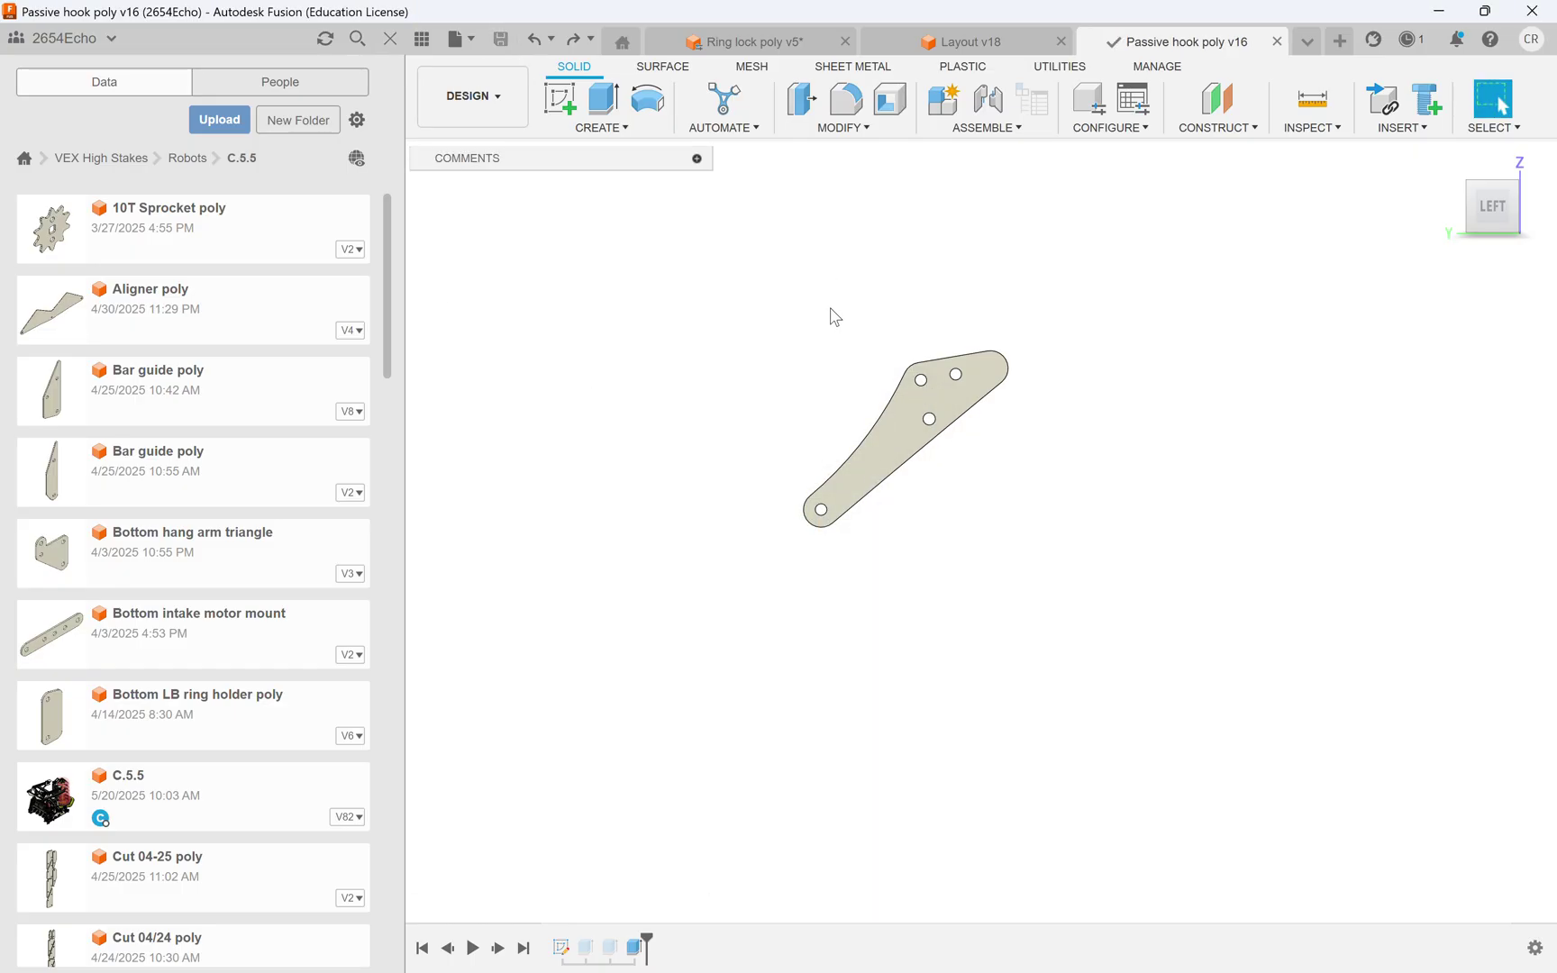
# - Switch to the open C.5.5 robot assembly and select the face of the passive hook plate at the robot's upper rear
pyautogui.click(622, 41)
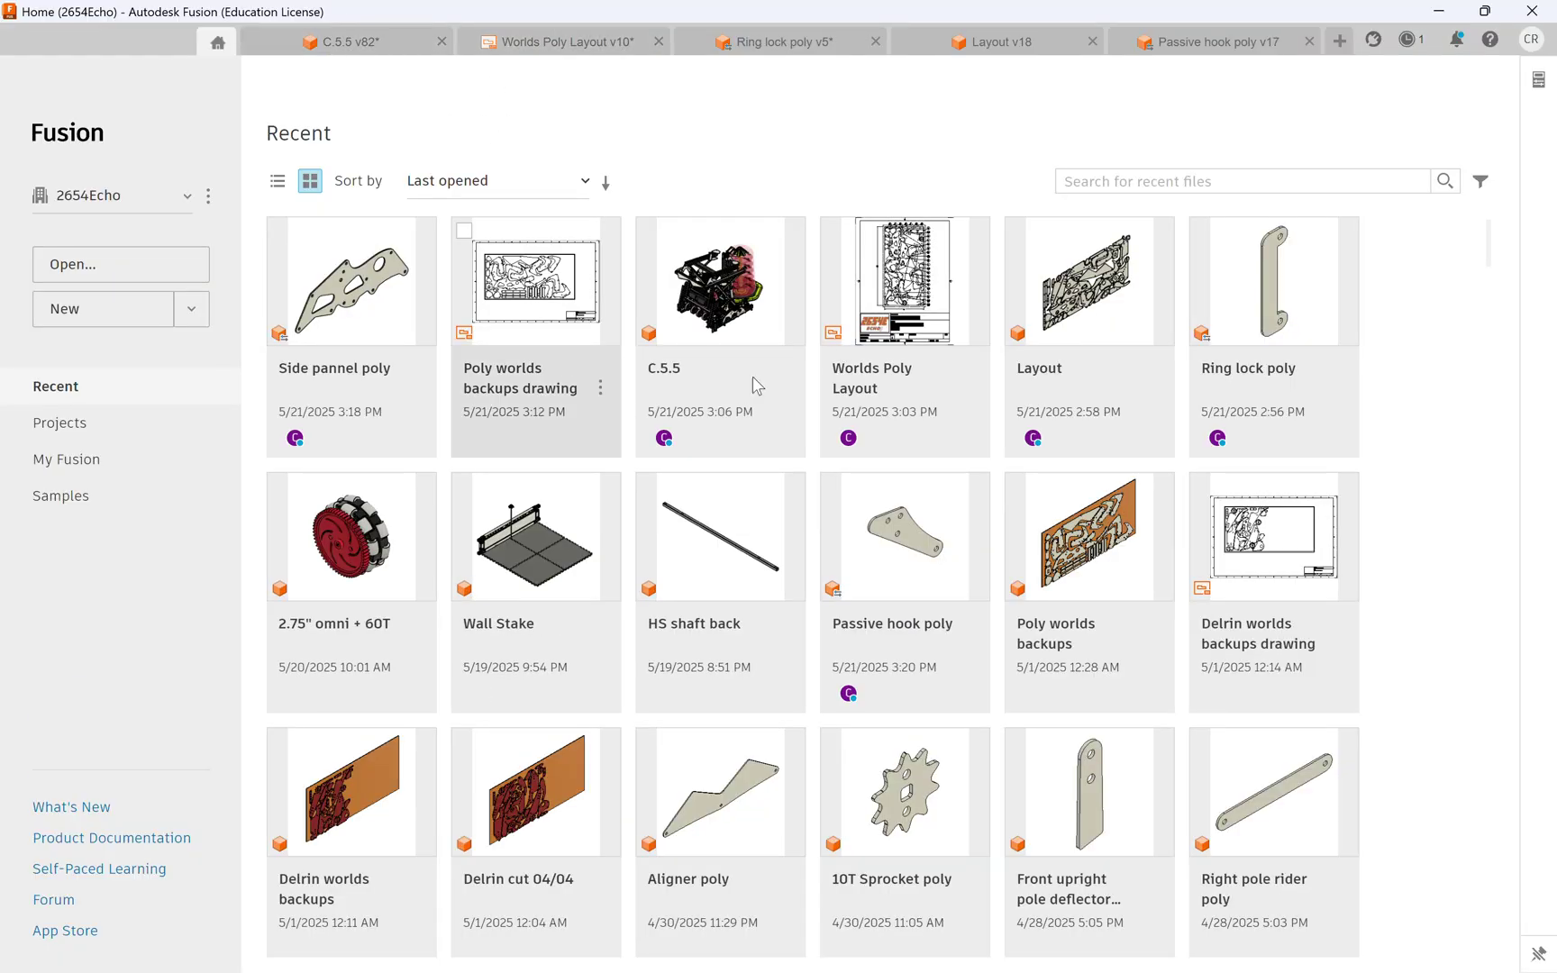
pyautogui.click(739, 318)
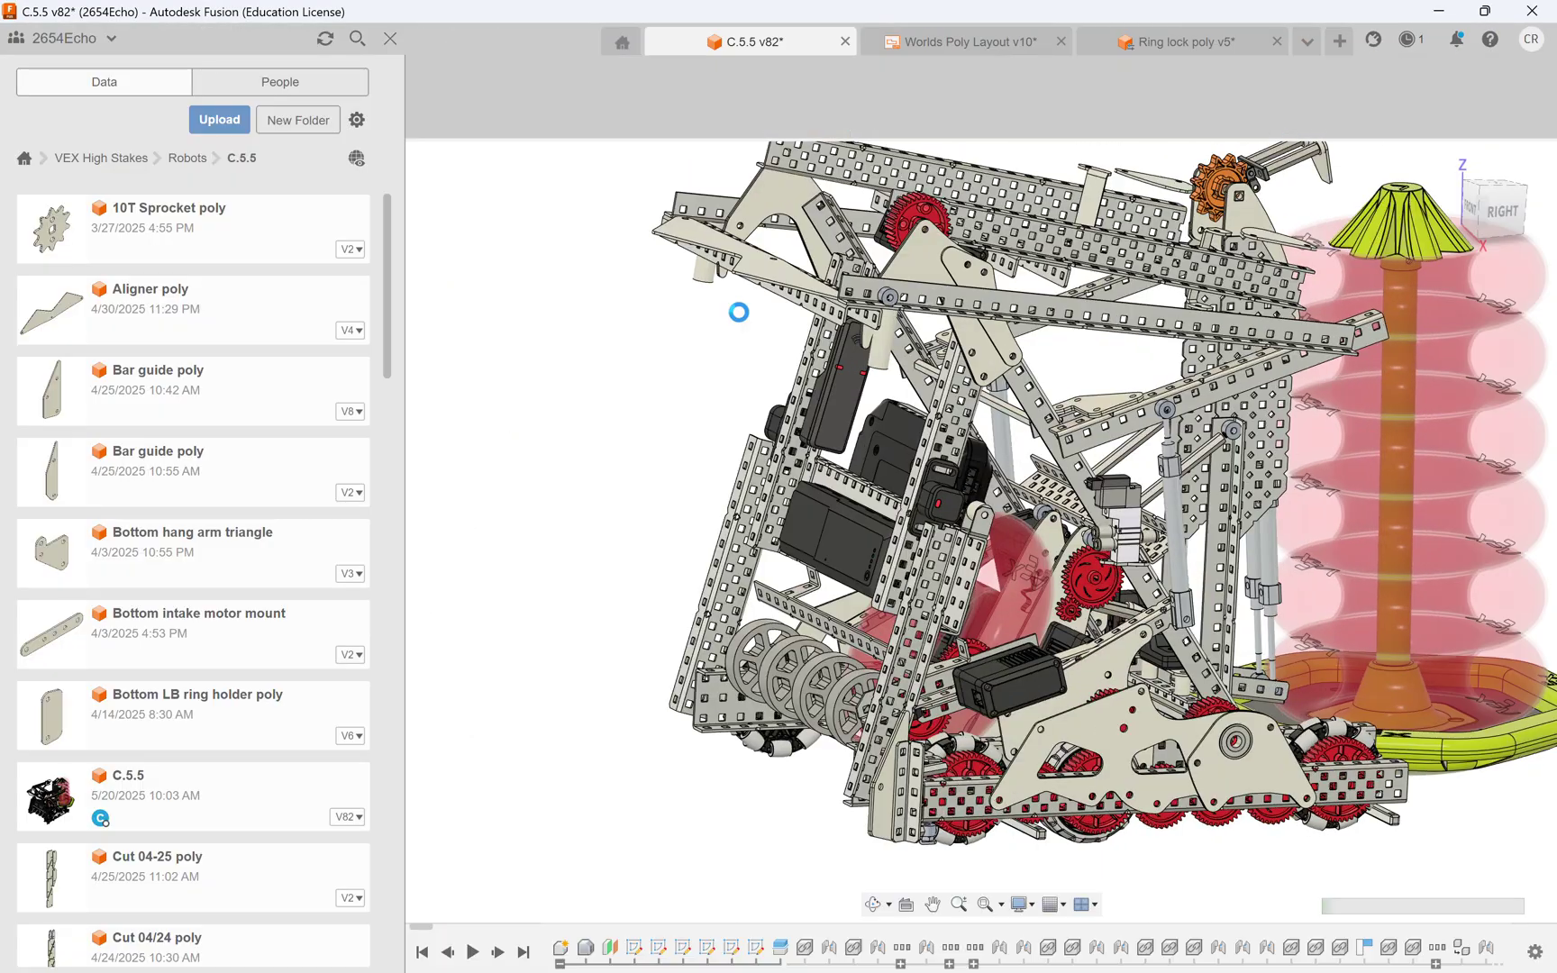
pyautogui.click(778, 180)
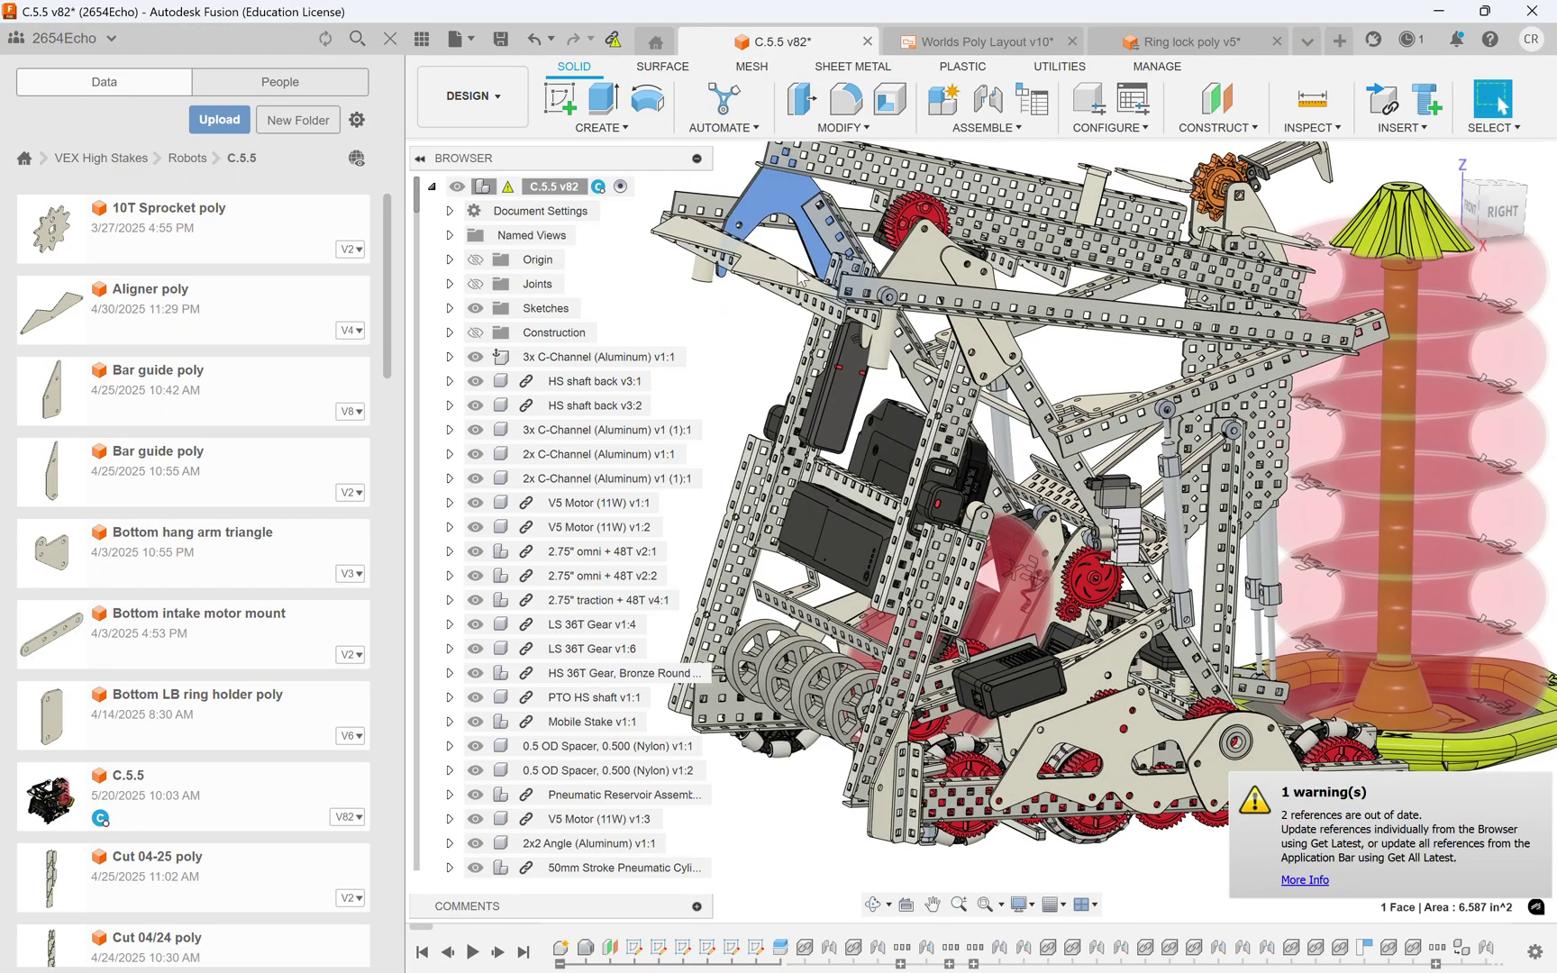
# - Find the out-of-date Passive hook poly (left) and (right) components in the assembly and update all references to their latest versions
pyautogui.scroll(2, 689, 340)
pyautogui.scroll(-15, 604, 405)
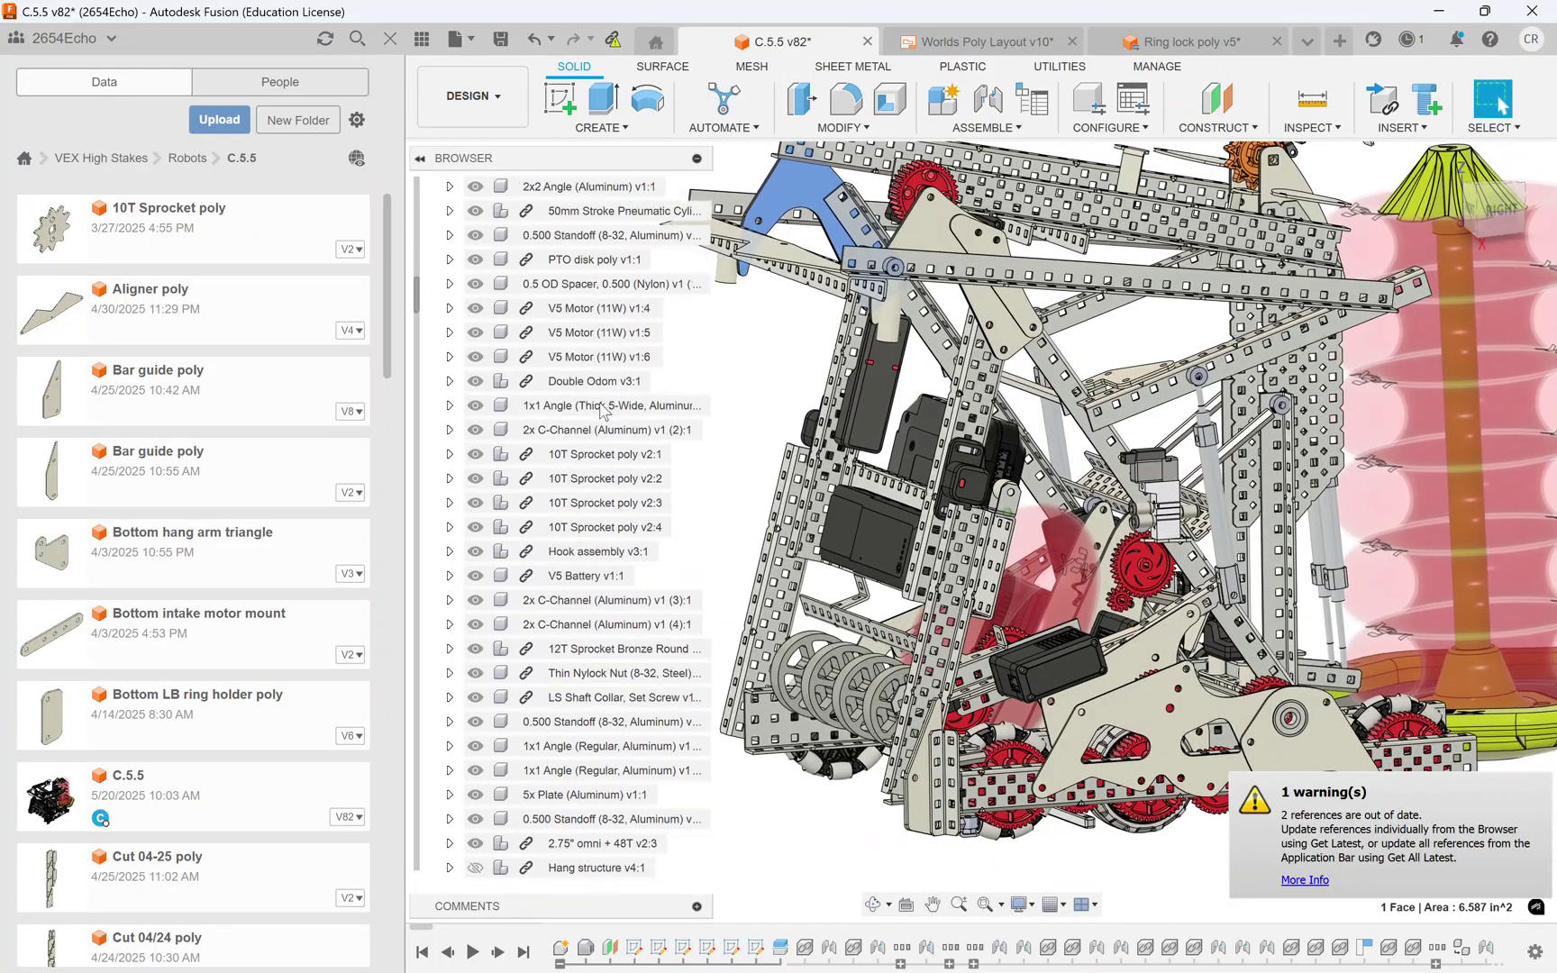
pyautogui.scroll(-8, 599, 410)
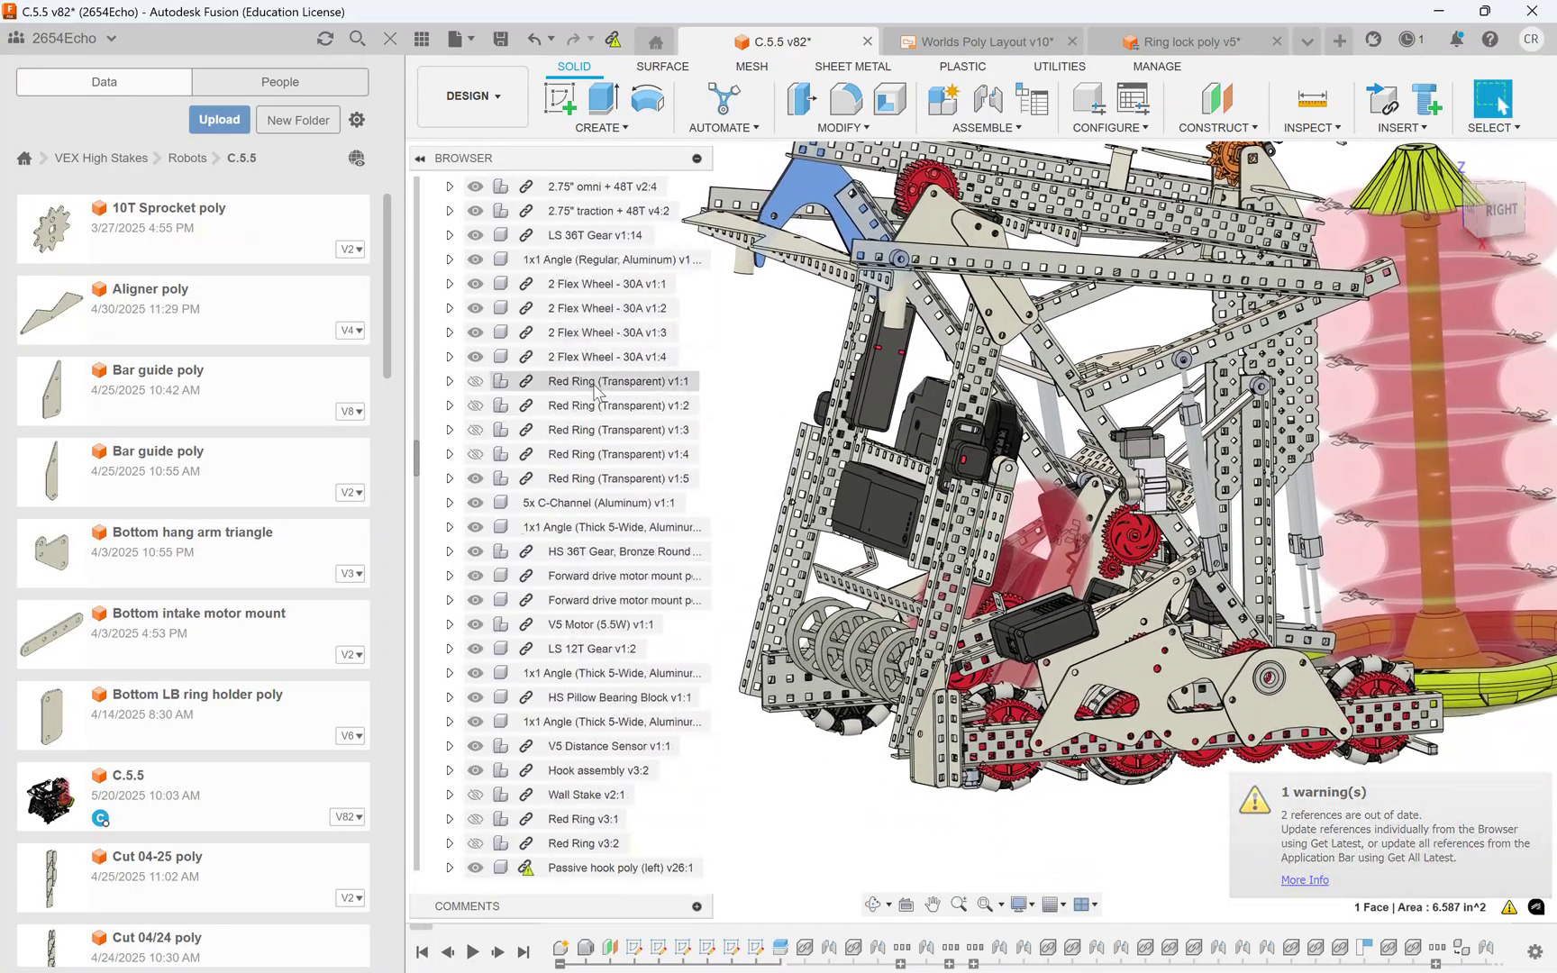
pyautogui.scroll(-5, 595, 389)
pyautogui.click(528, 479)
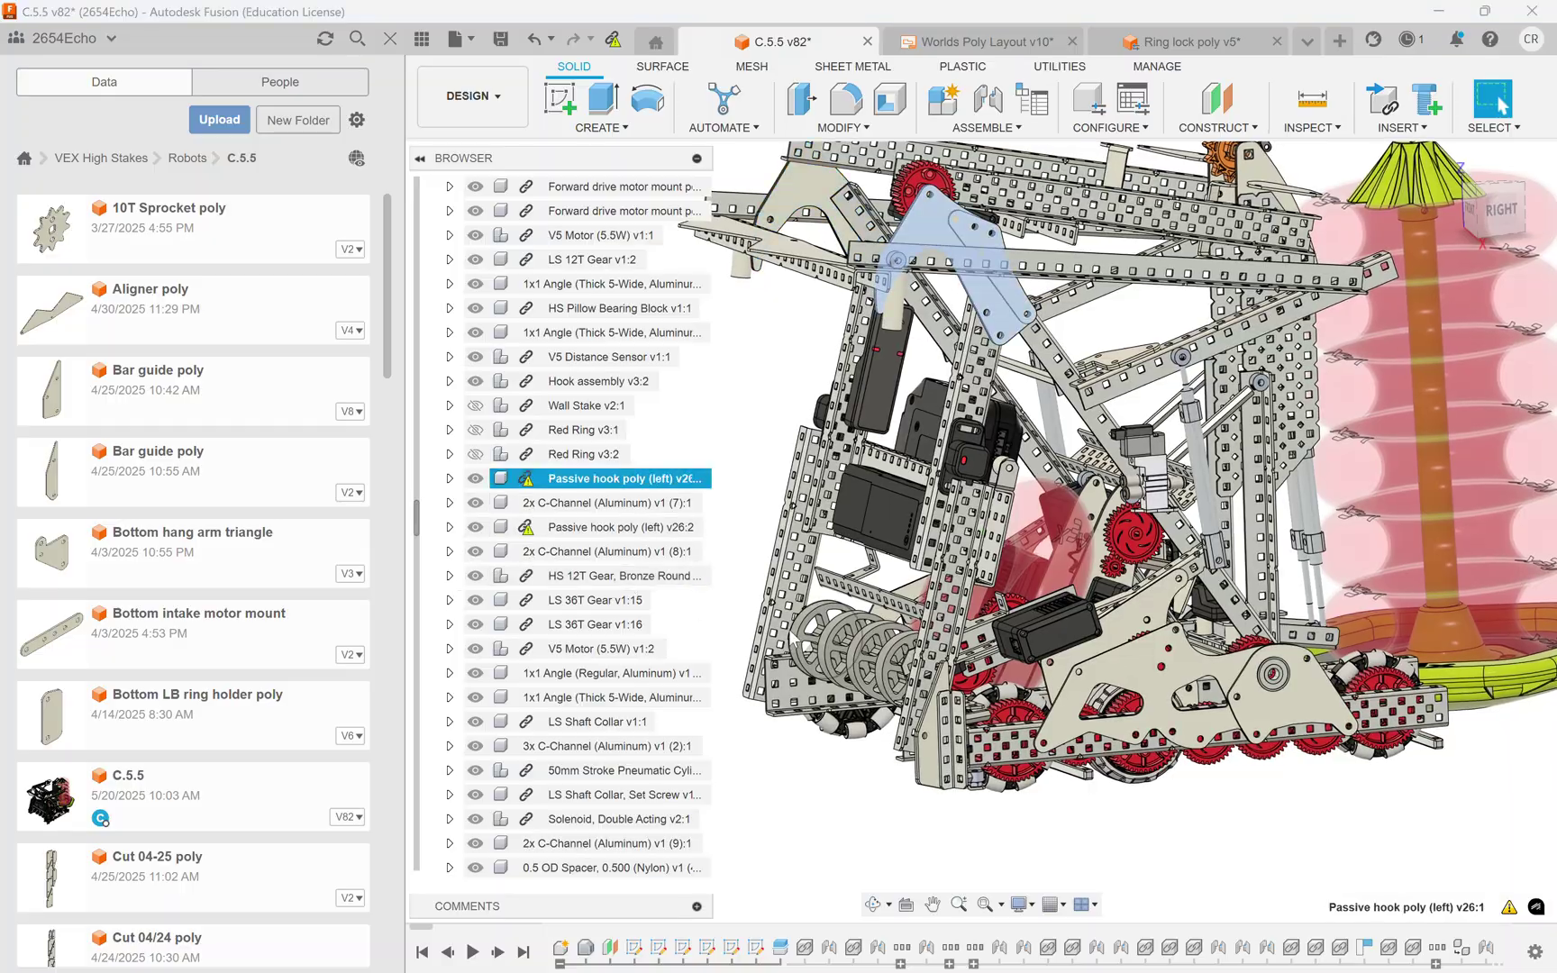
pyautogui.click(649, 527)
pyautogui.scroll(-2, 648, 541)
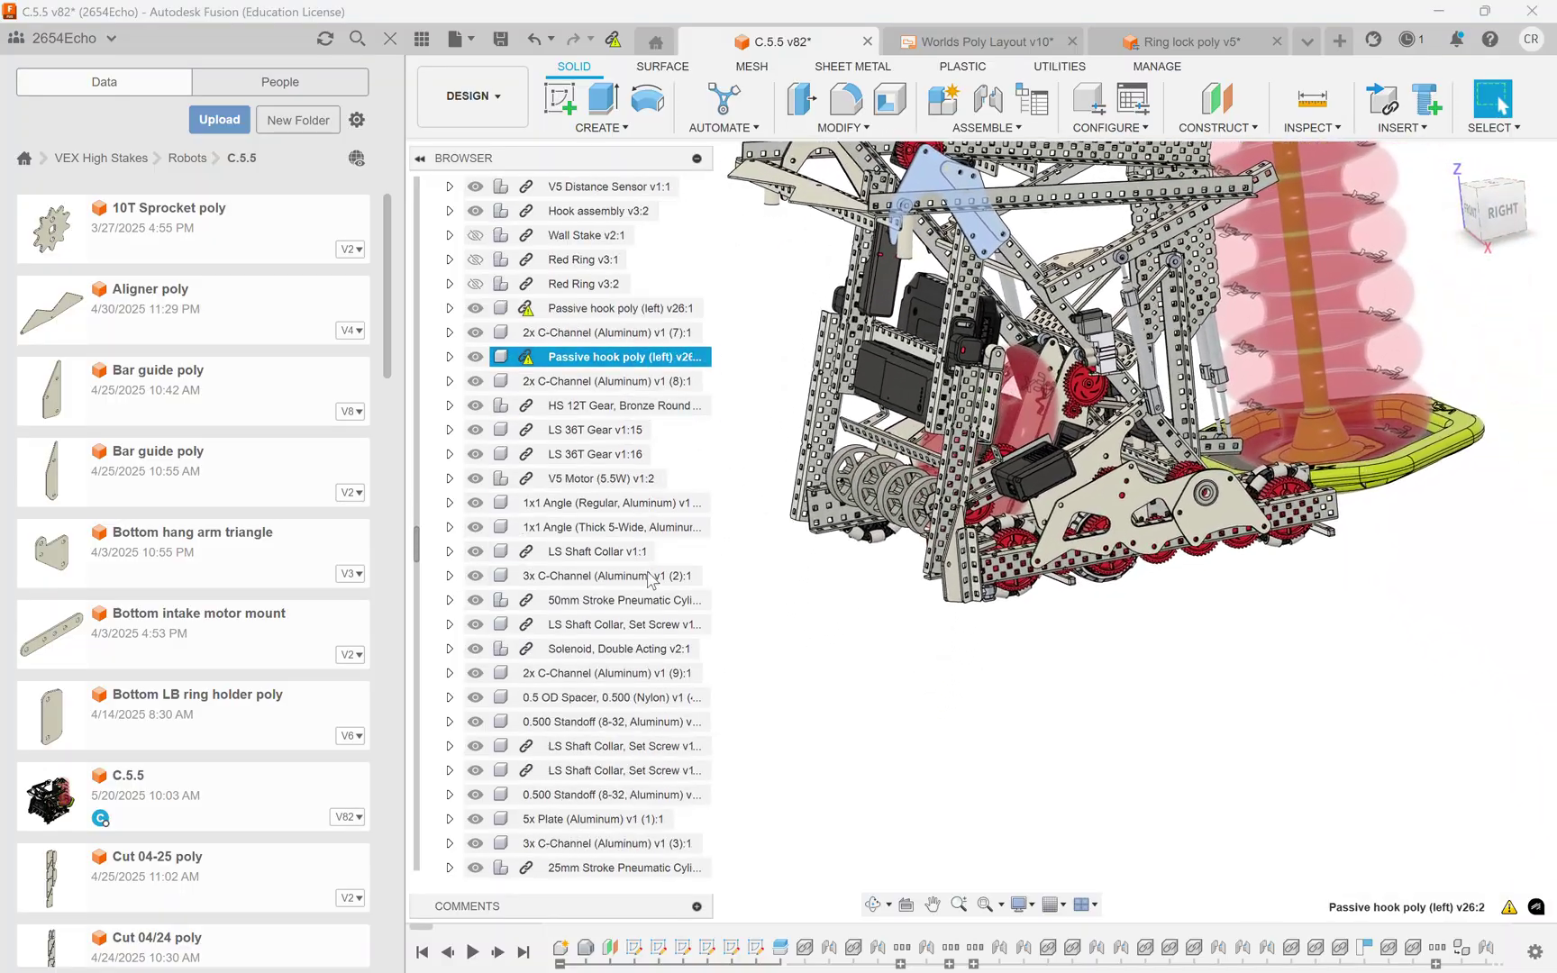
pyautogui.scroll(-10, 648, 577)
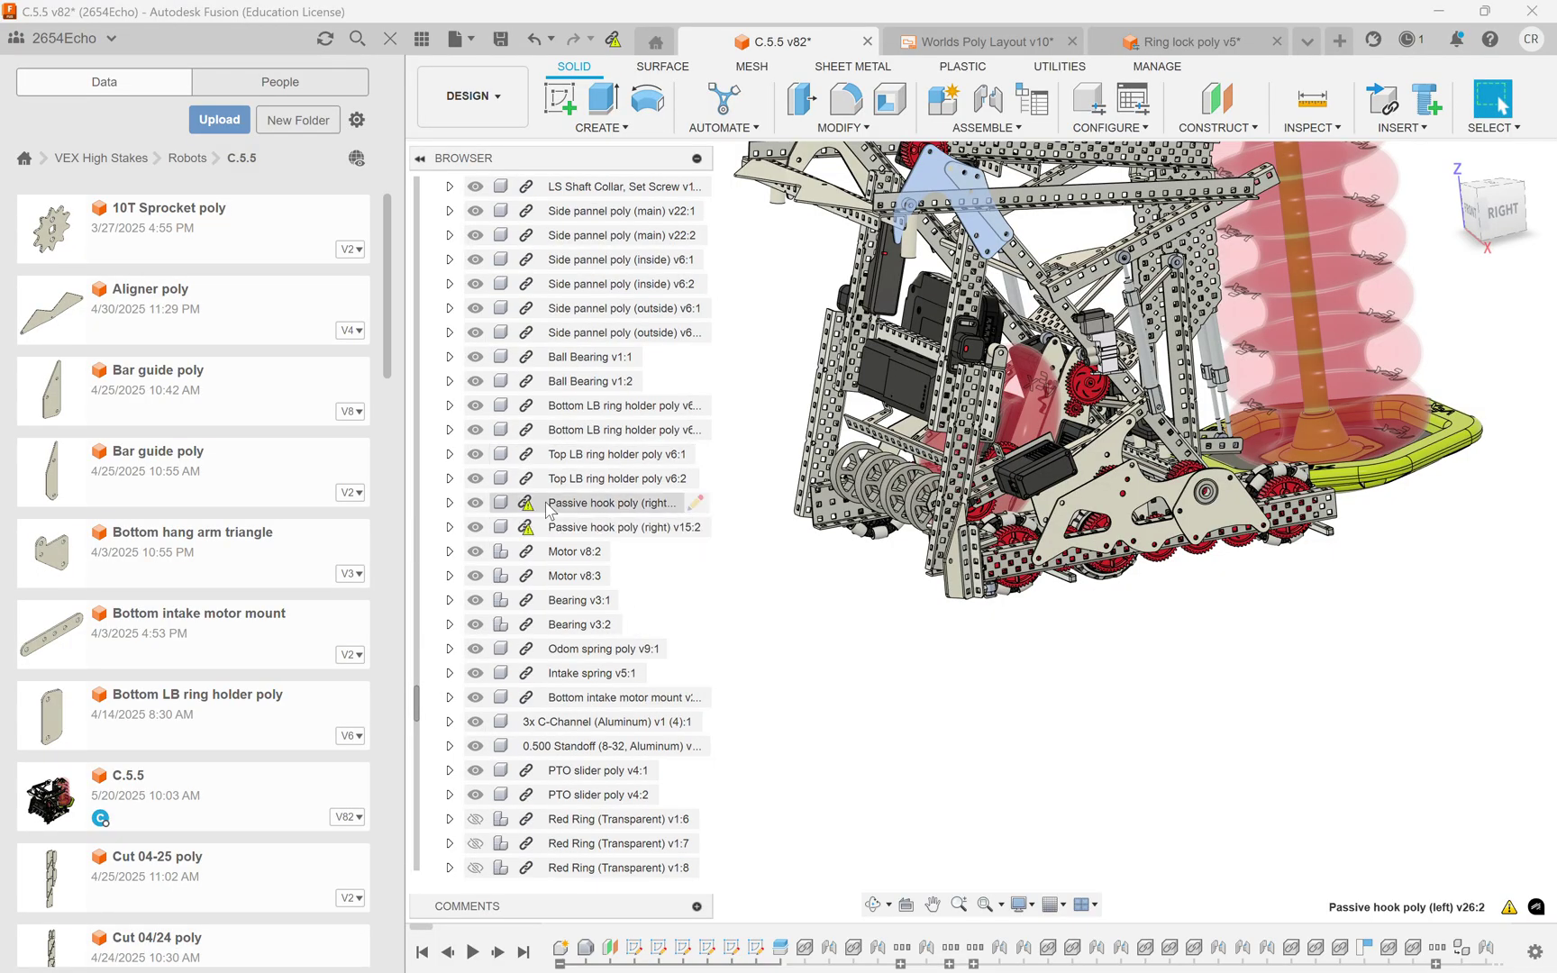
pyautogui.scroll(-9, 603, 465)
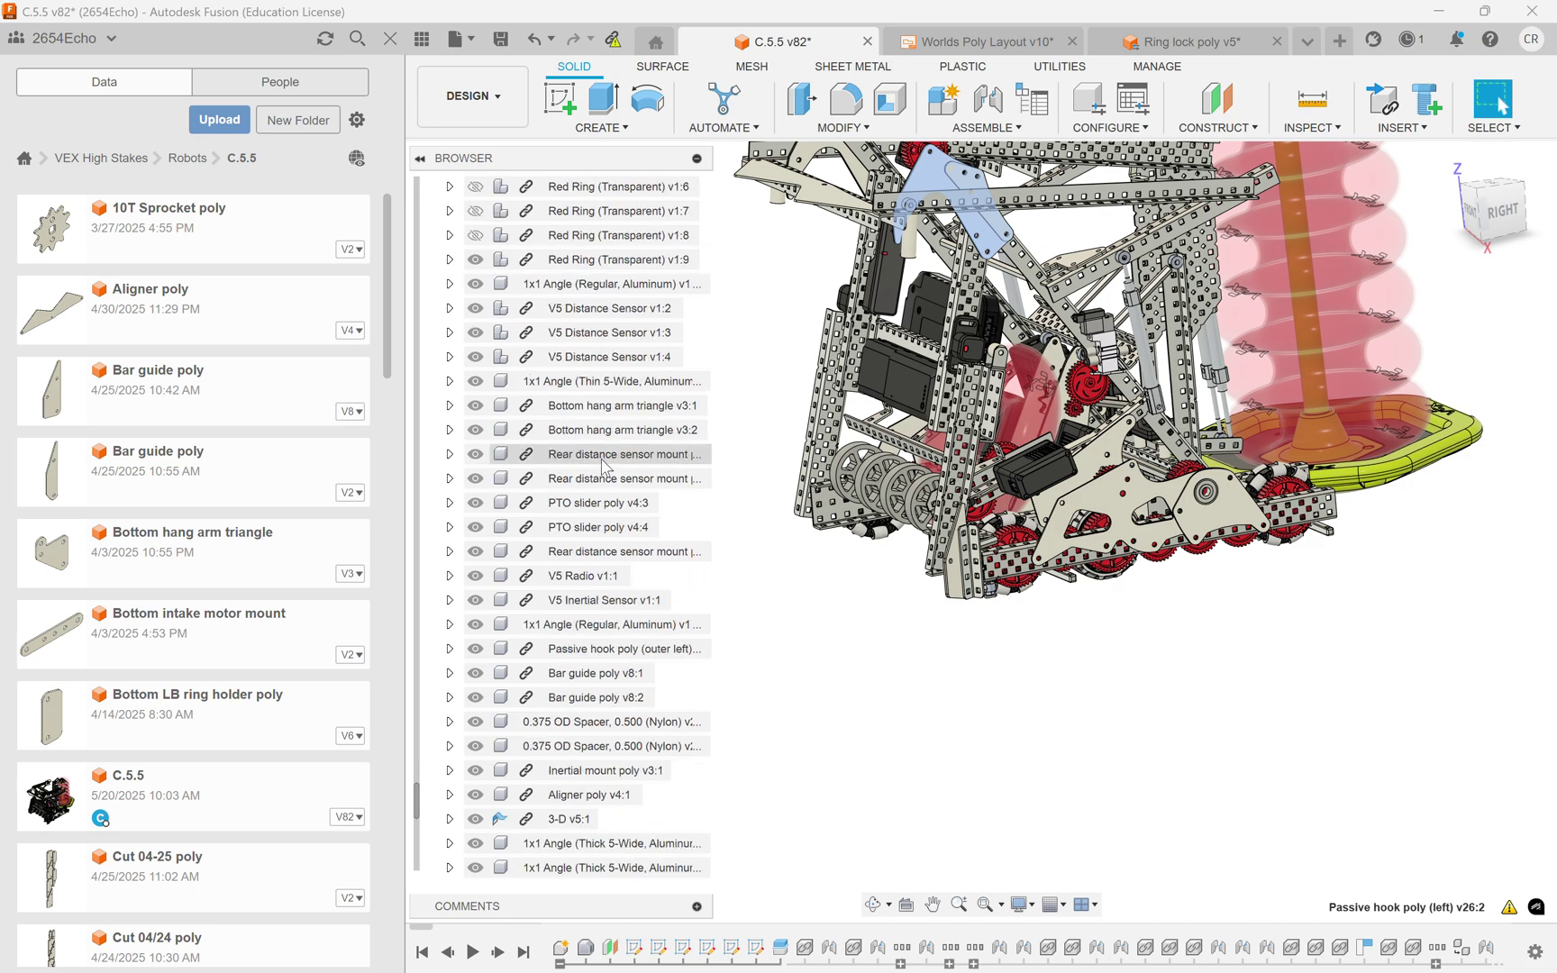
pyautogui.scroll(-5, 603, 465)
pyautogui.scroll(-3, 838, 587)
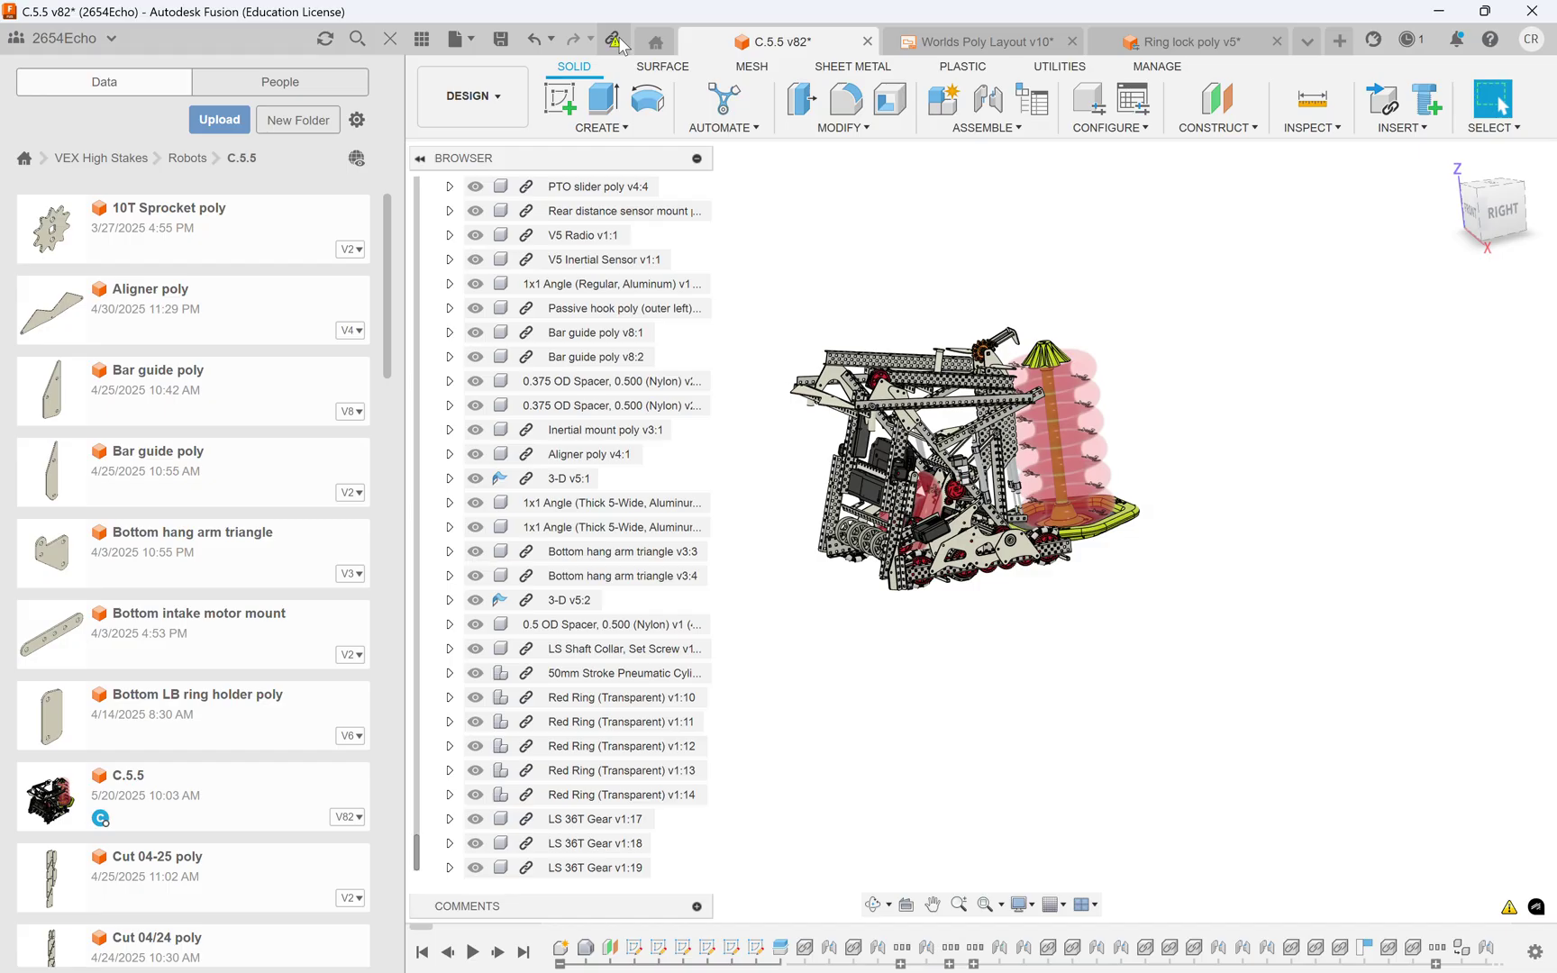
pyautogui.click(1502, 105)
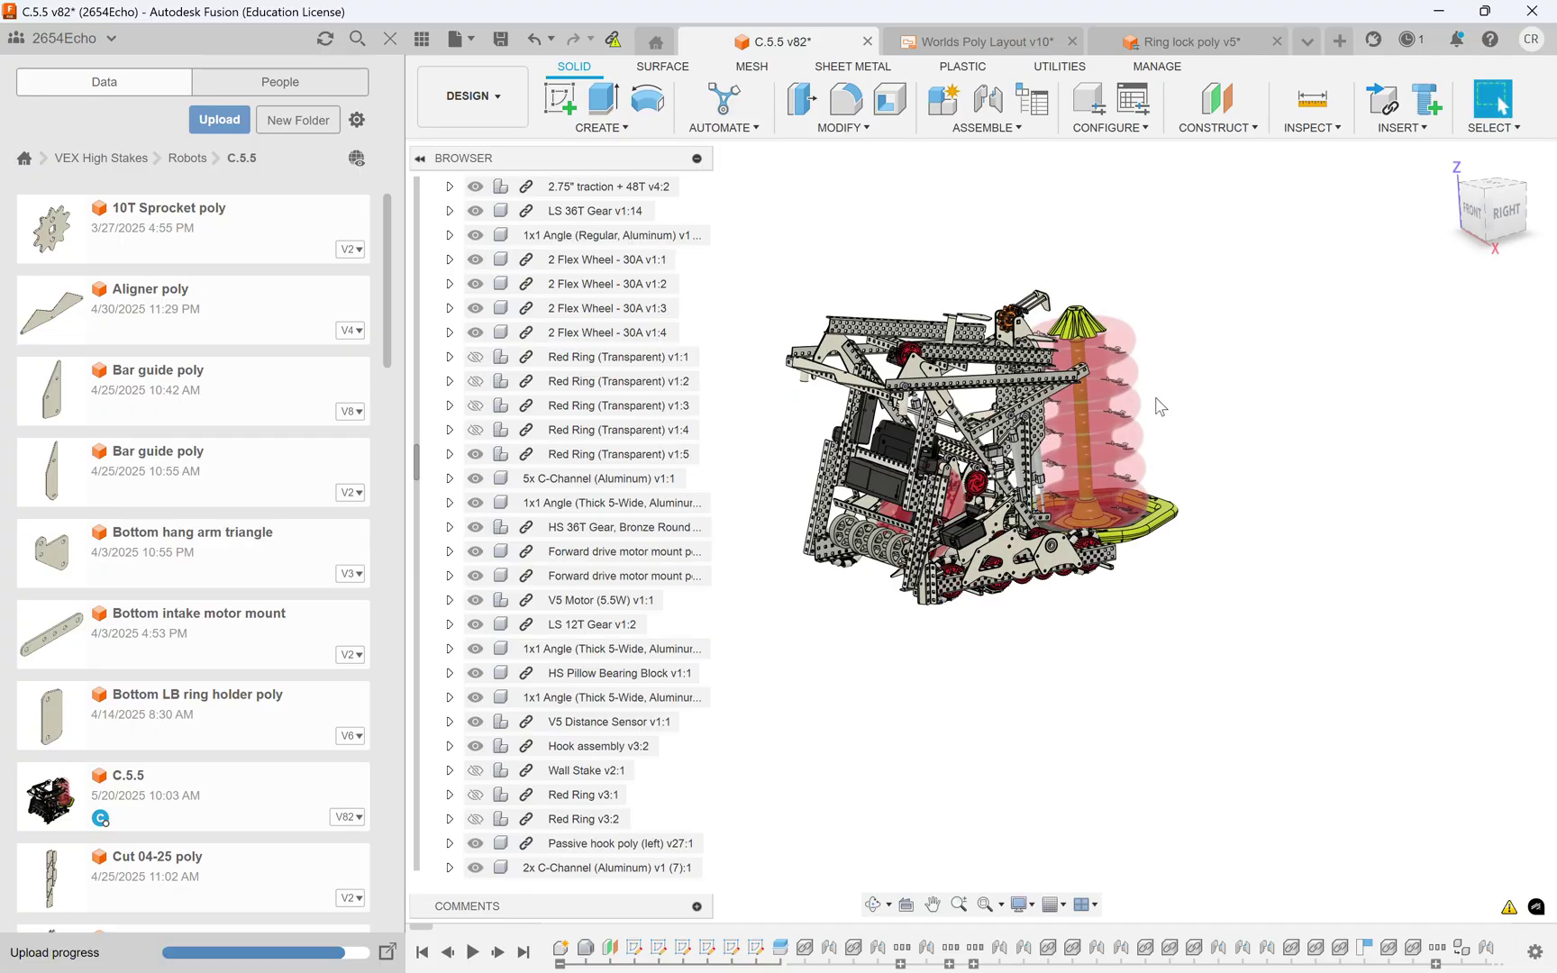
# - Examine the updated robot assembly, including the side panel poly plates along the drivetrain
pyautogui.scroll(5, 1160, 407)
pyautogui.scroll(4, 1158, 405)
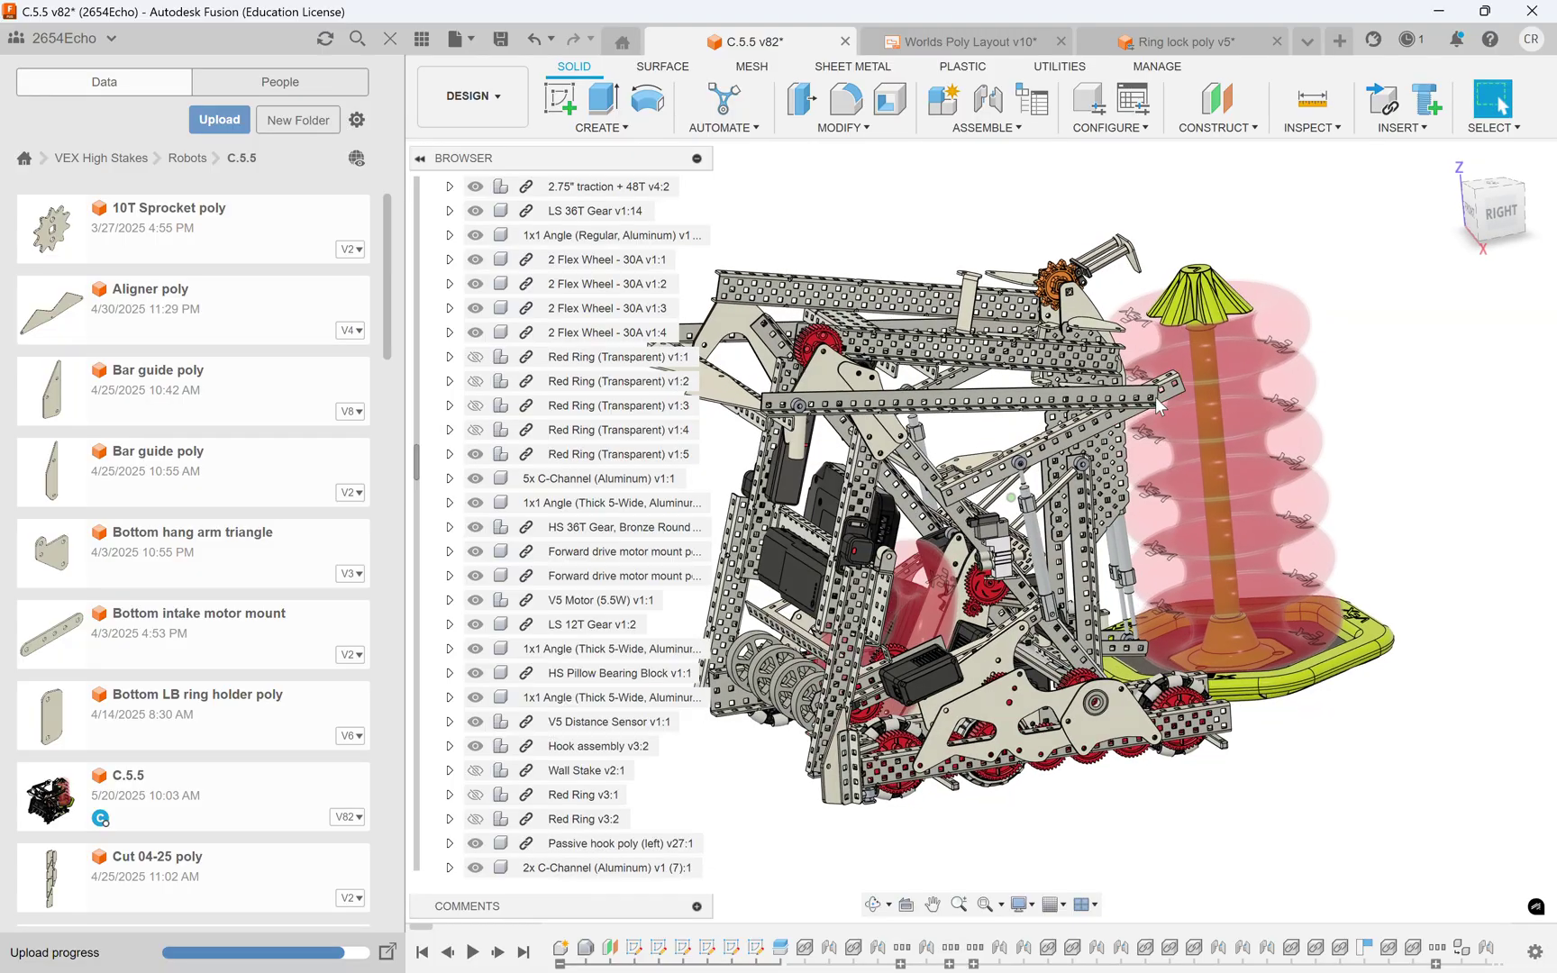
pyautogui.scroll(4, 1160, 405)
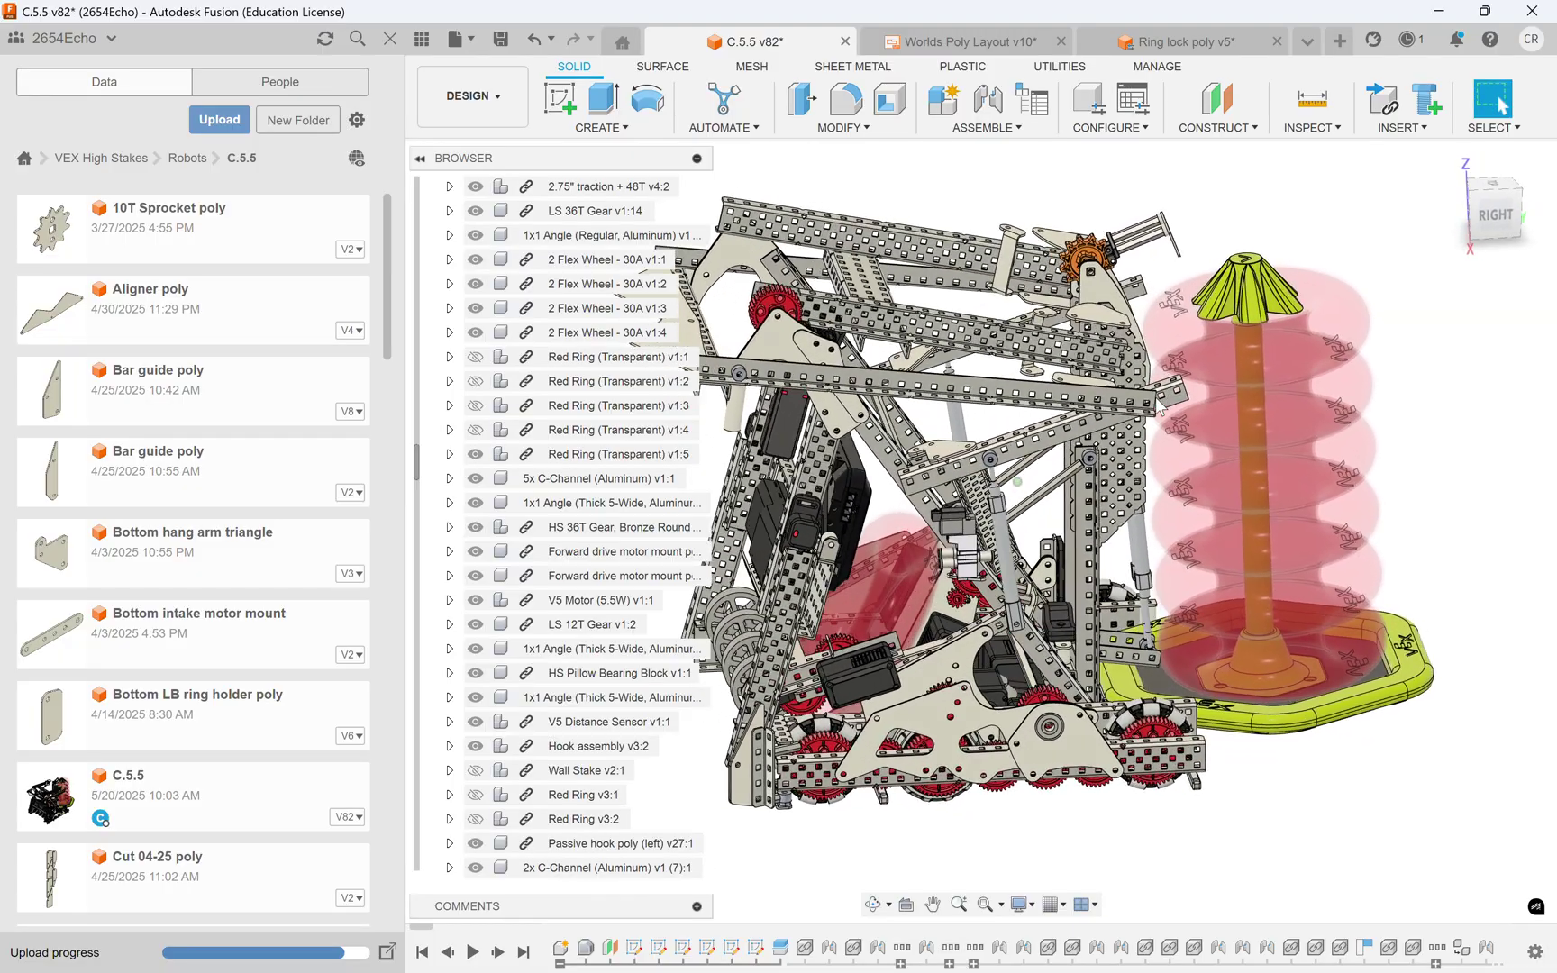
pyautogui.keyDown('shift'); pyautogui.moveTo(1160, 406); pyautogui.dragTo(1424, 743, button='middle'); pyautogui.keyUp('shift')
pyautogui.scroll(2, 1241, 521)
pyautogui.scroll(5, 1081, 495)
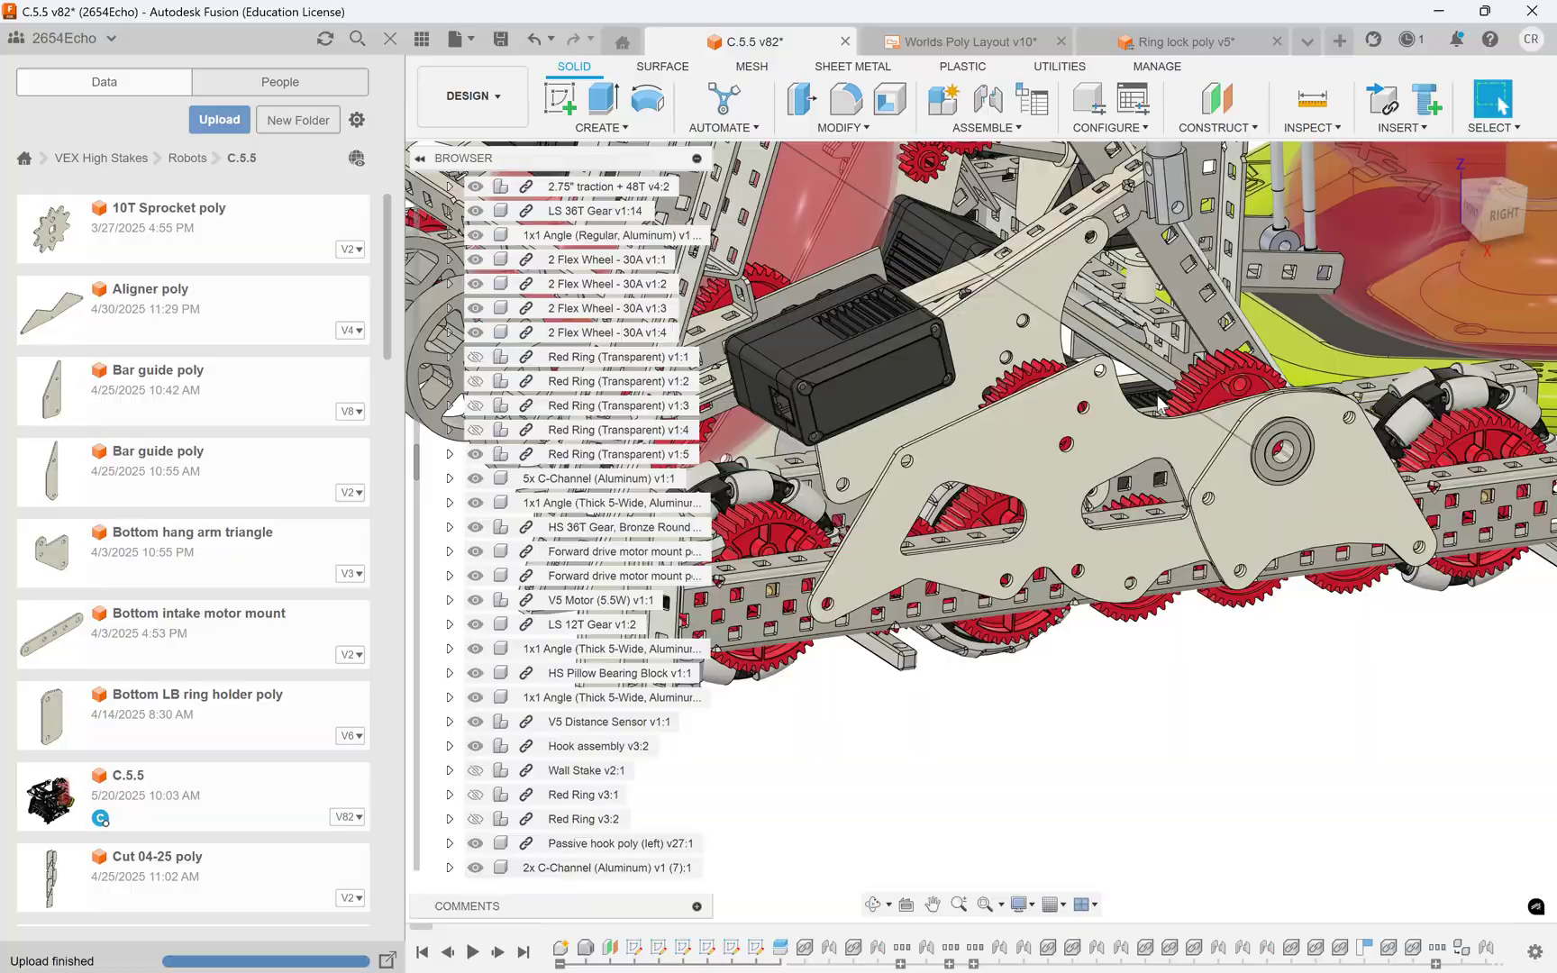
pyautogui.keyDown('shift'); pyautogui.moveTo(1160, 685); pyautogui.dragTo(1151, 205, button='middle'); pyautogui.keyUp('shift')
pyautogui.scroll(-5, 1160, 701)
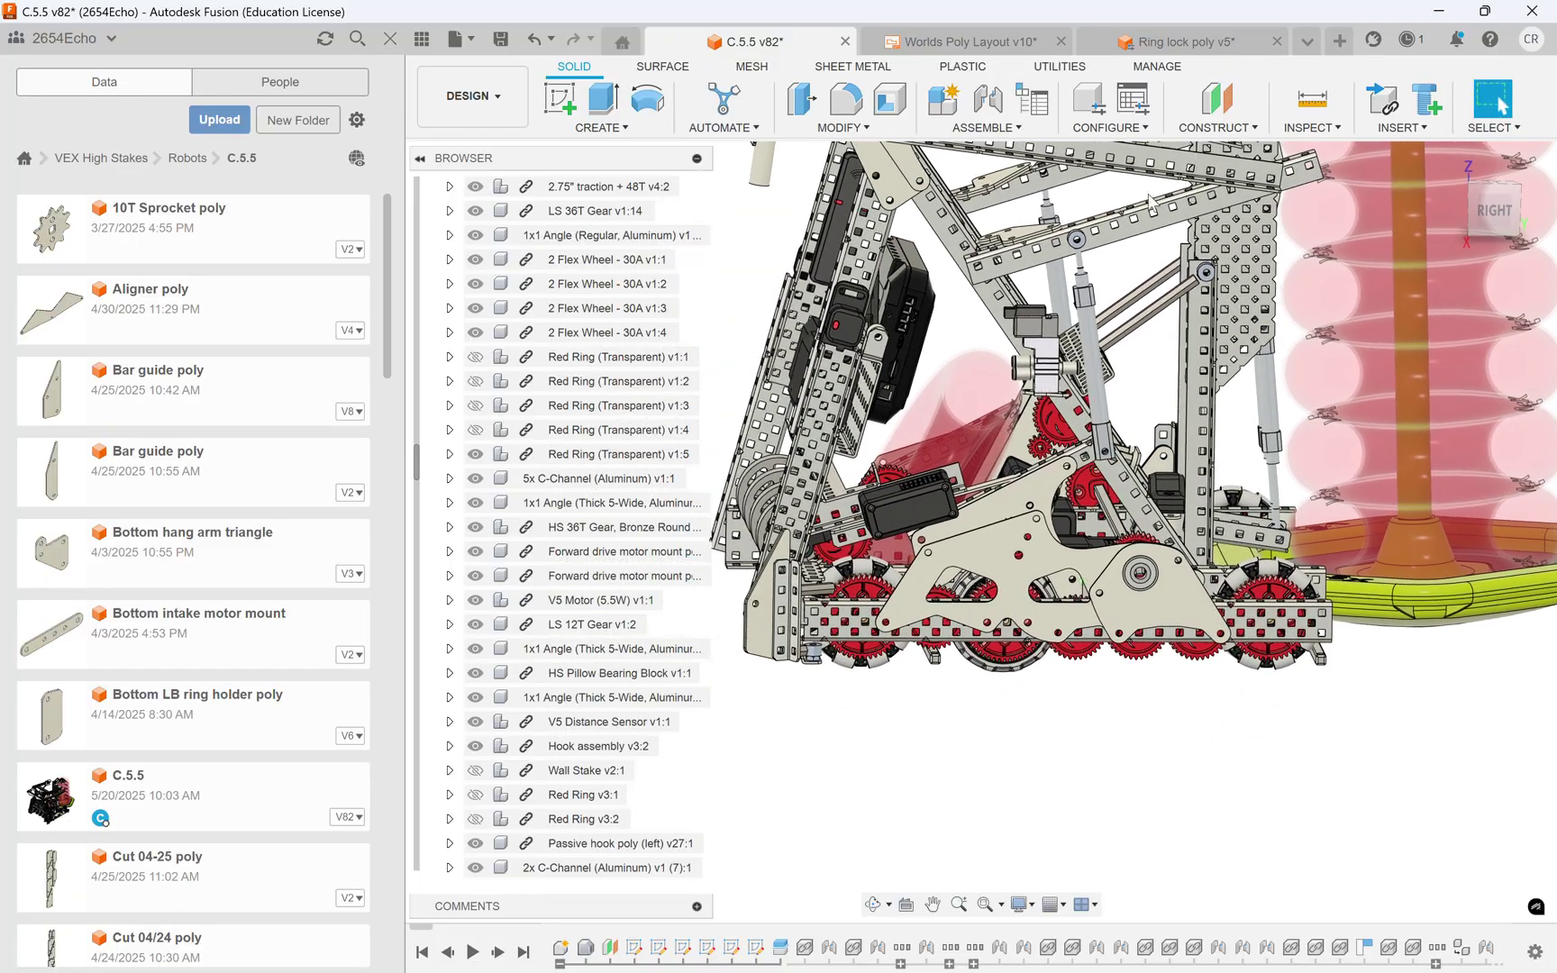
# - Switch to the Ring lock poly design, inspect the bent part, and view its Ring lock poly (2-D) configuration face-on
pyautogui.click(1197, 43)
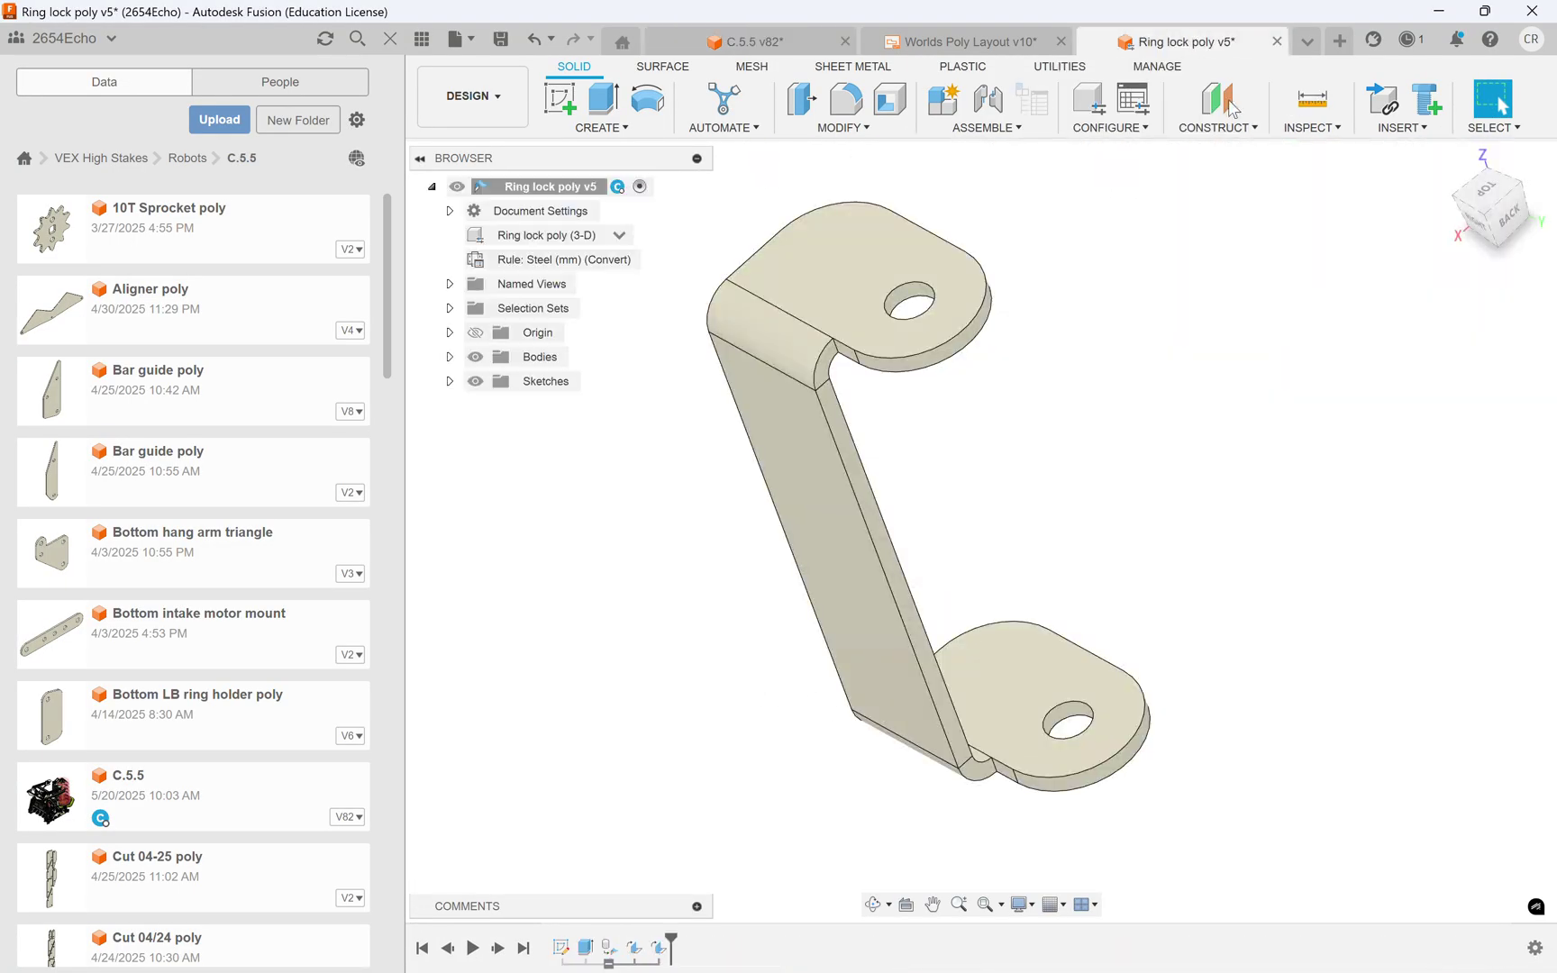
pyautogui.keyDown('shift'); pyautogui.moveTo(1225, 235); pyautogui.dragTo(622, 558, button='middle'); pyautogui.keyUp('shift')
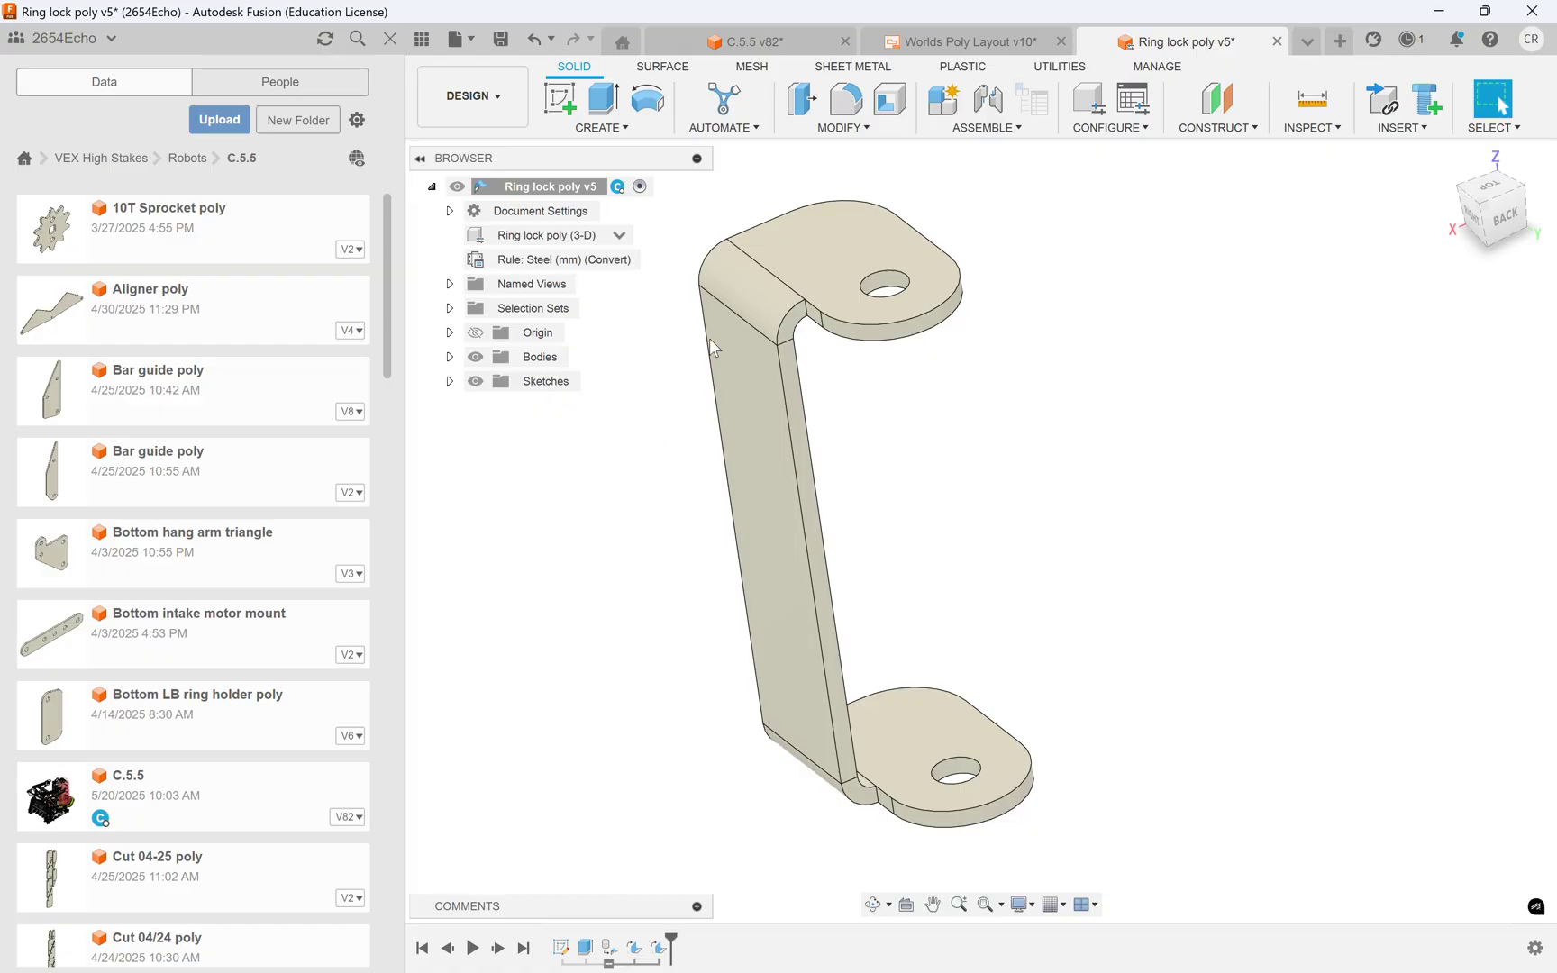
pyautogui.keyDown('shift'); pyautogui.moveTo(709, 337); pyautogui.dragTo(711, 347, button='middle'); pyautogui.keyUp('shift')
pyautogui.click(619, 235)
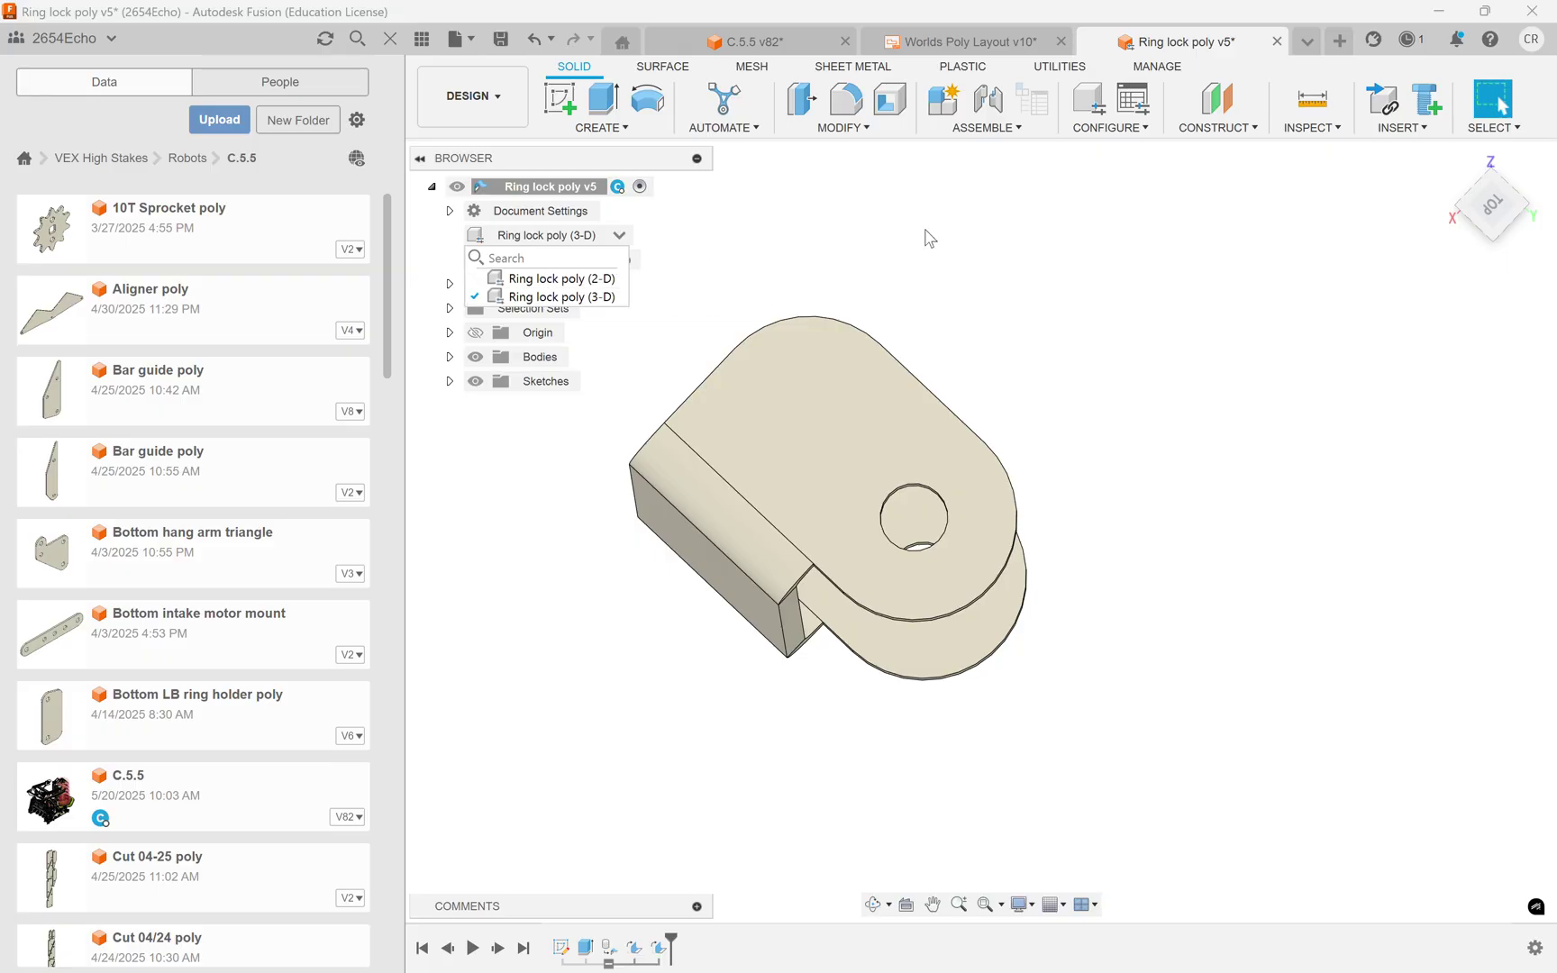
pyautogui.click(533, 281)
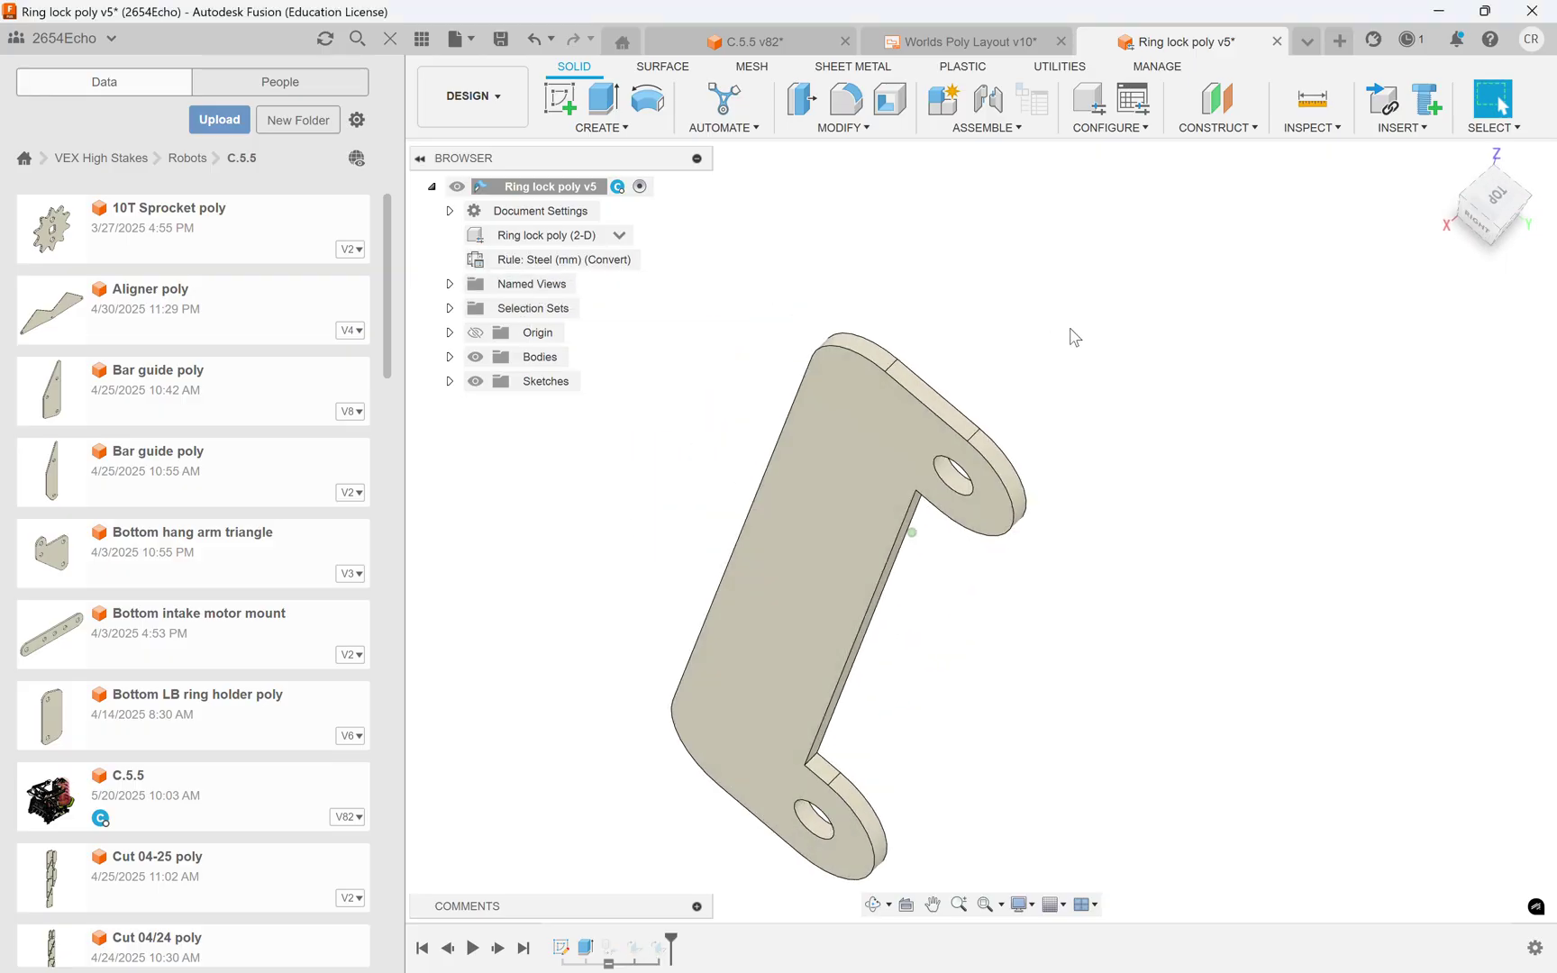
pyautogui.click(1488, 227)
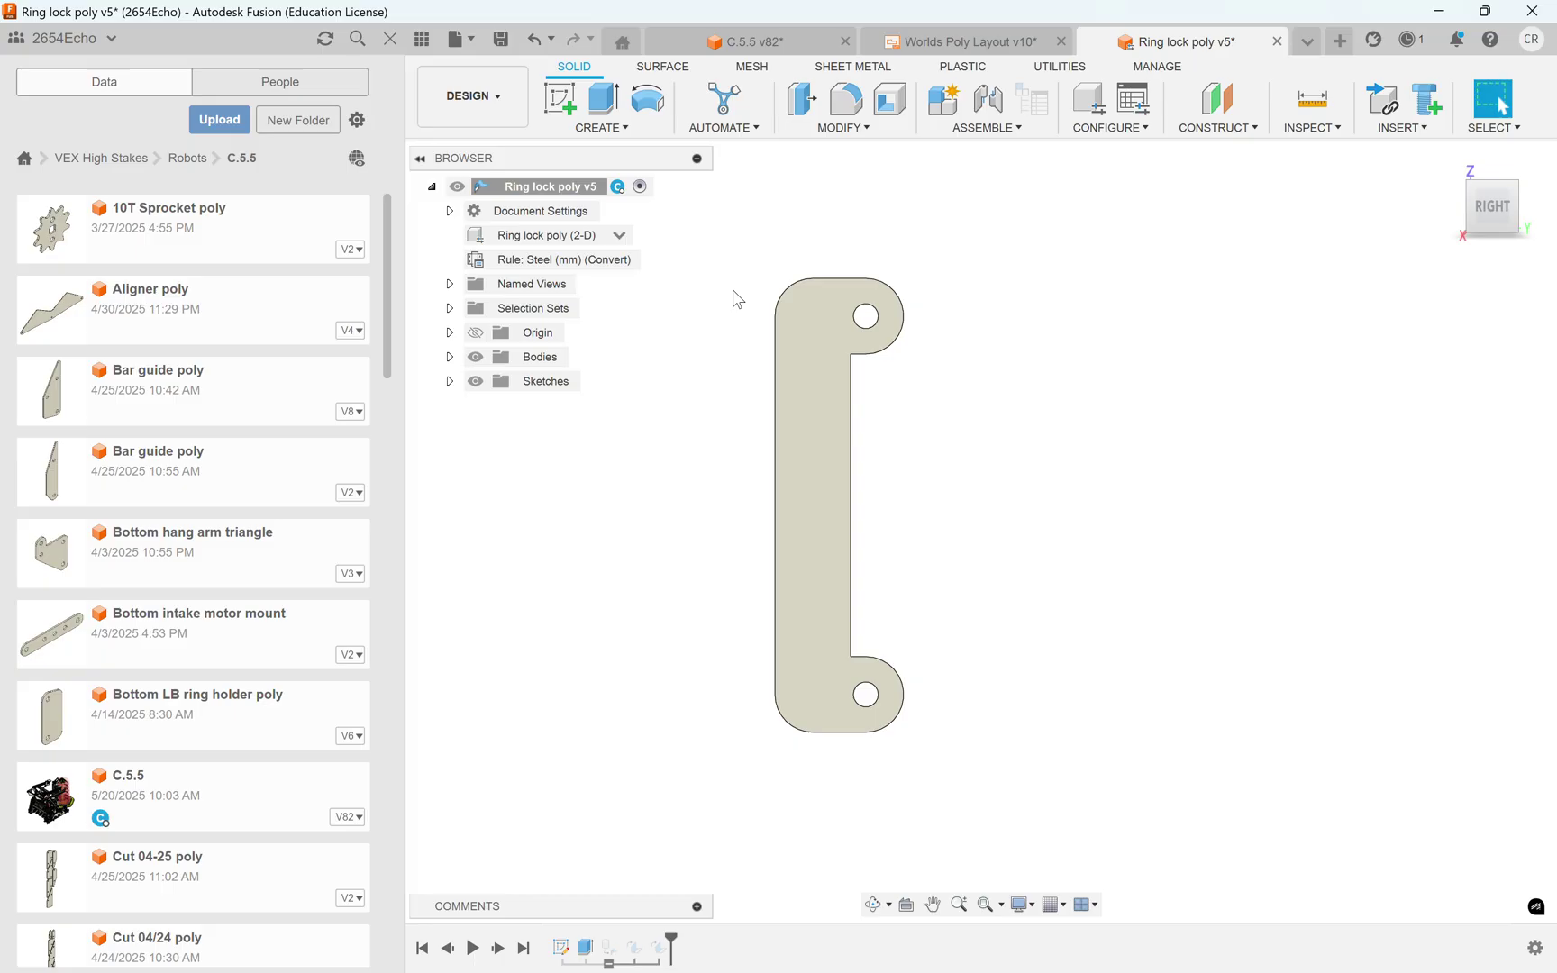
# - Check the flat ring lock in the Worlds Poly Layout drawing, and return to its design with Ring lock poly (3-D) active
pyautogui.click(1006, 39)
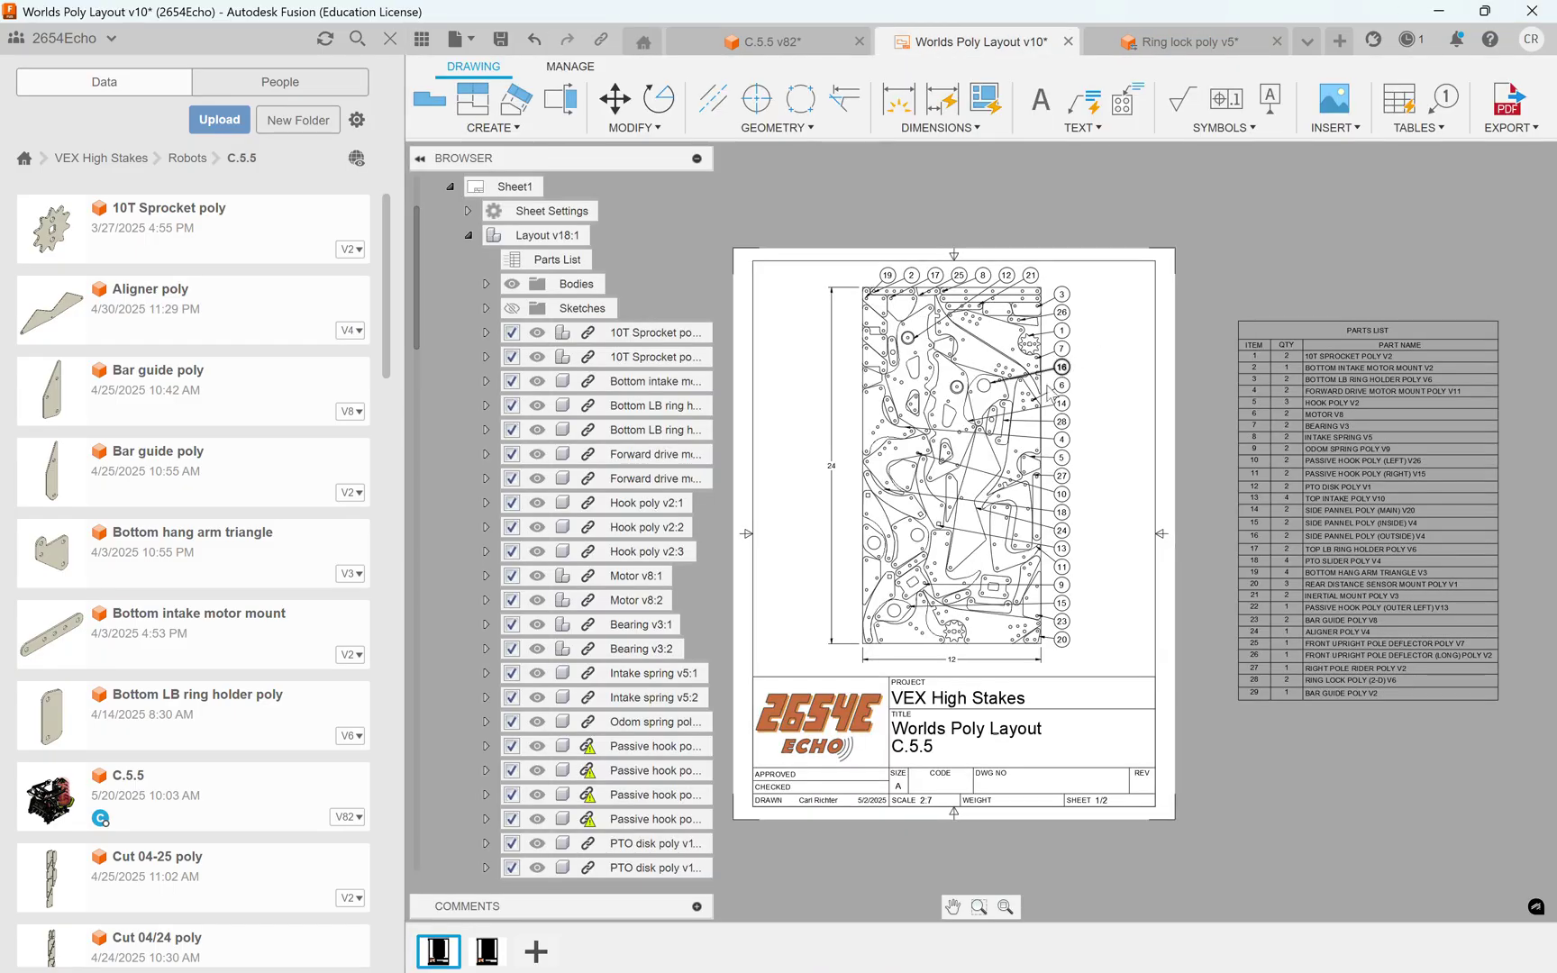
pyautogui.scroll(5, 1050, 388)
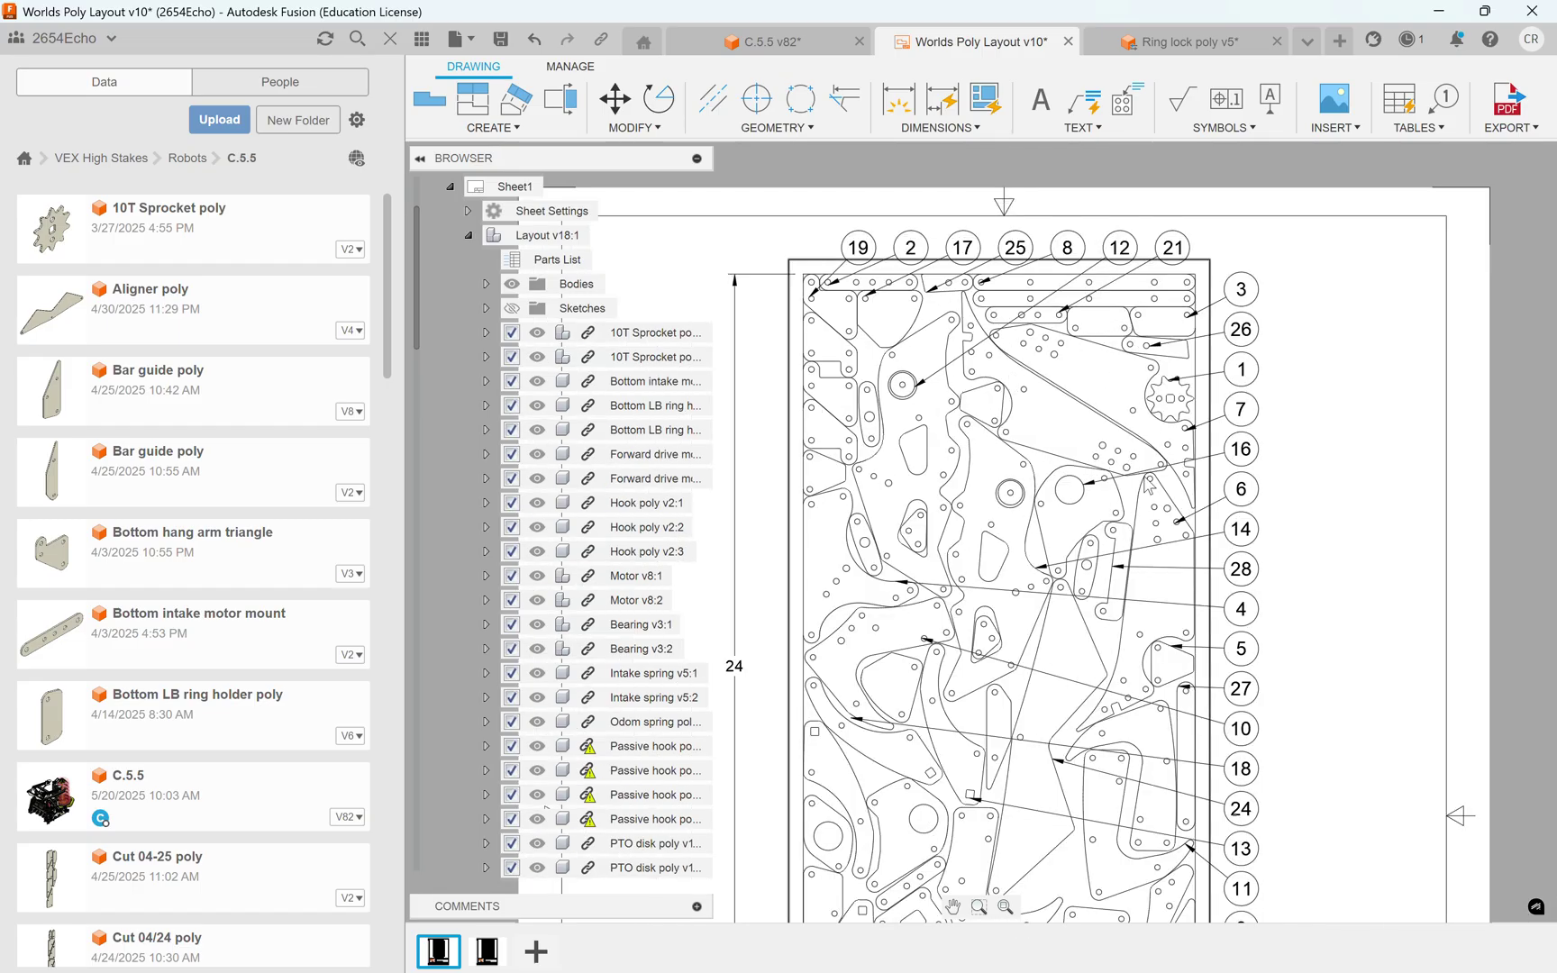
pyautogui.click(1210, 42)
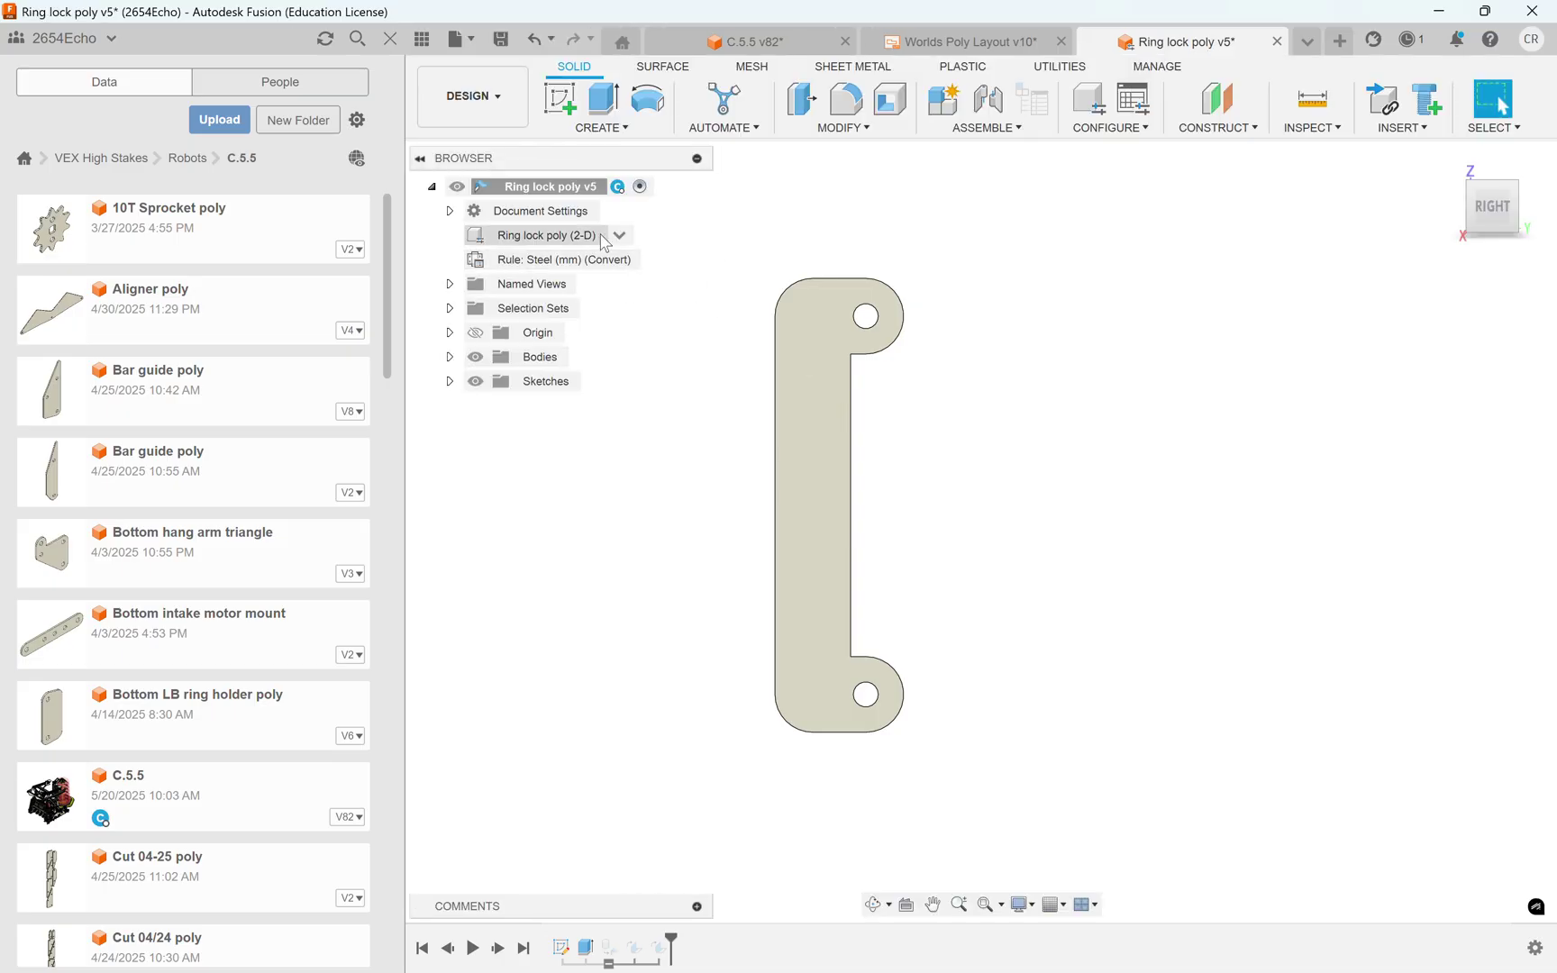
pyautogui.click(604, 238)
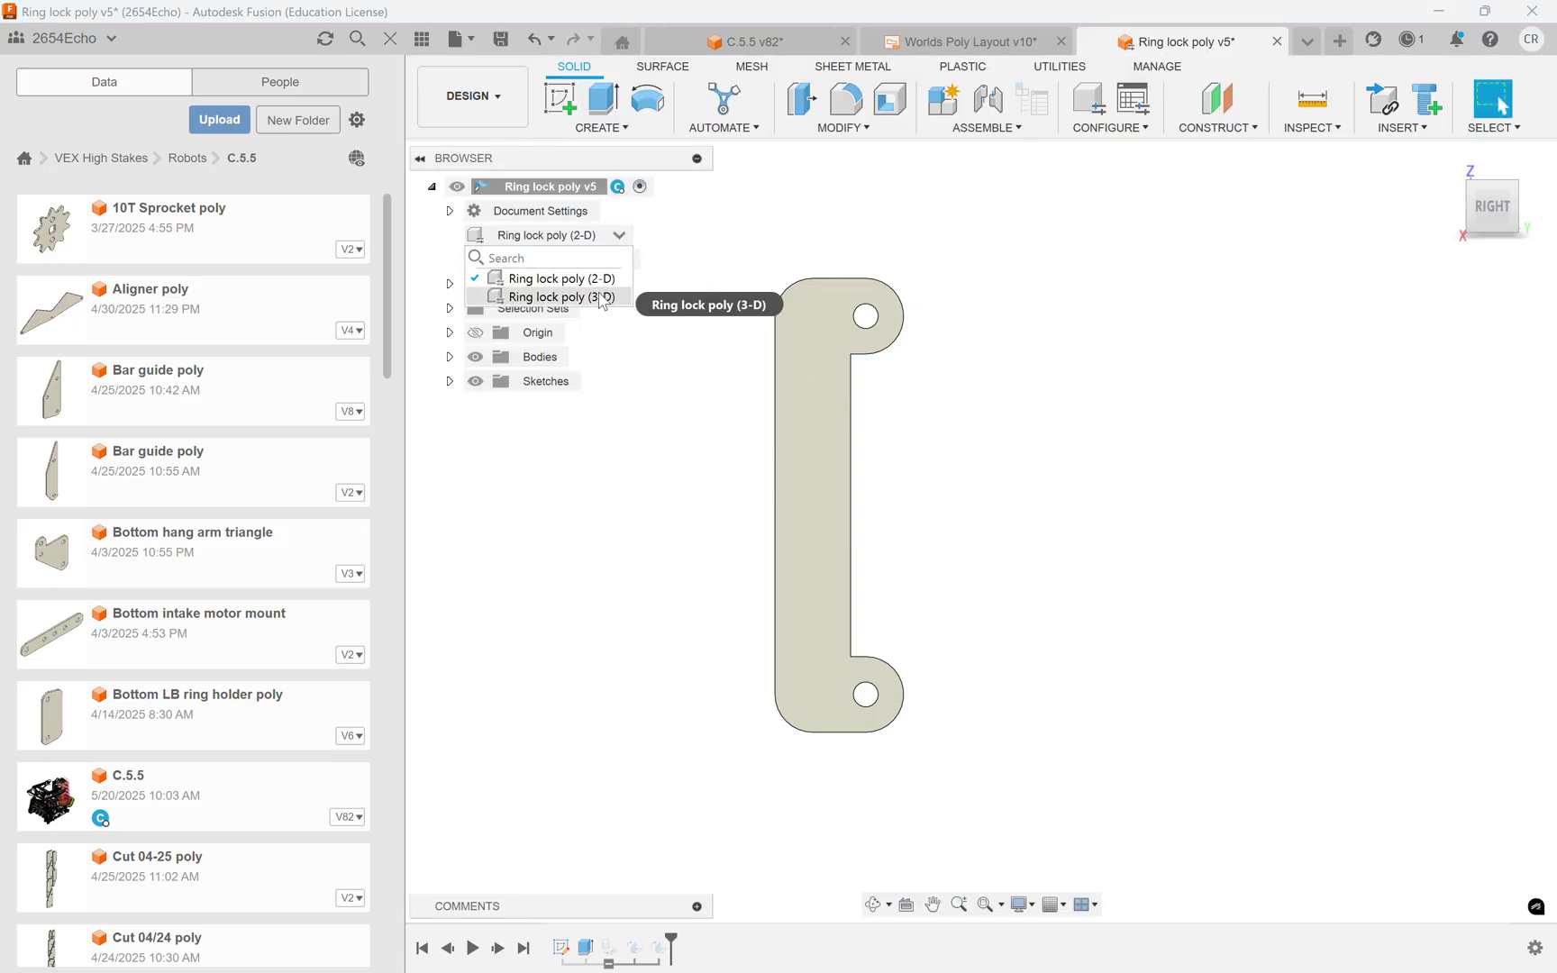
pyautogui.click(562, 296)
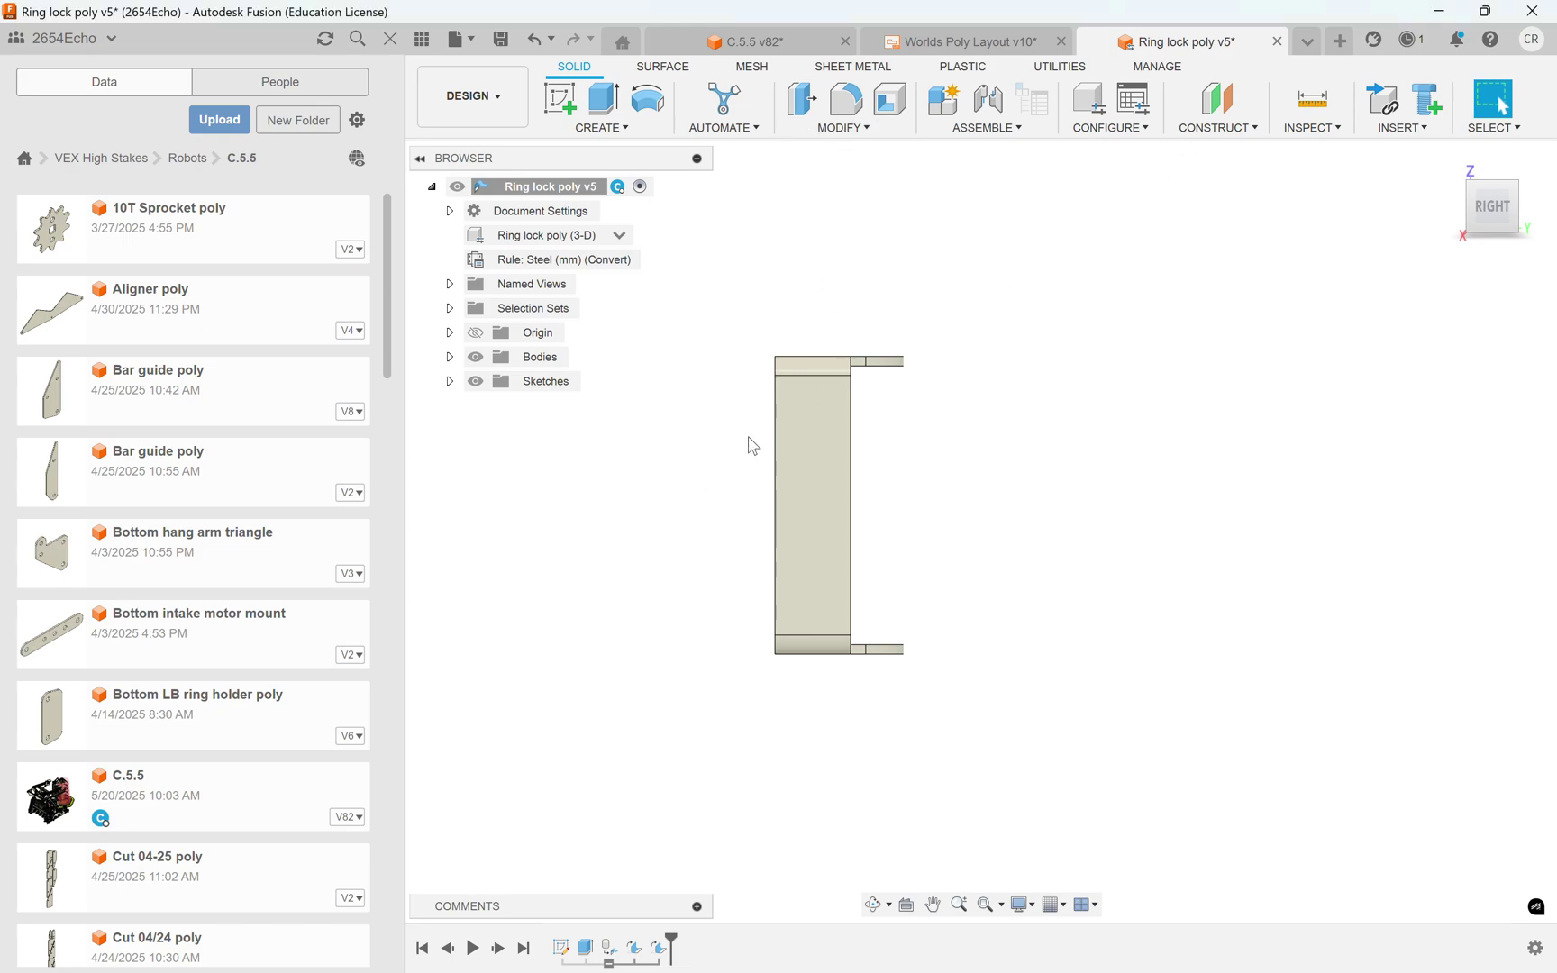
# - Check the ConvertToSheetMetal1 suppression for both configurations, toggle it for Ring lock poly (3-D), leave it unsuppressed and inspect the bent part
pyautogui.rightClick(609, 945)
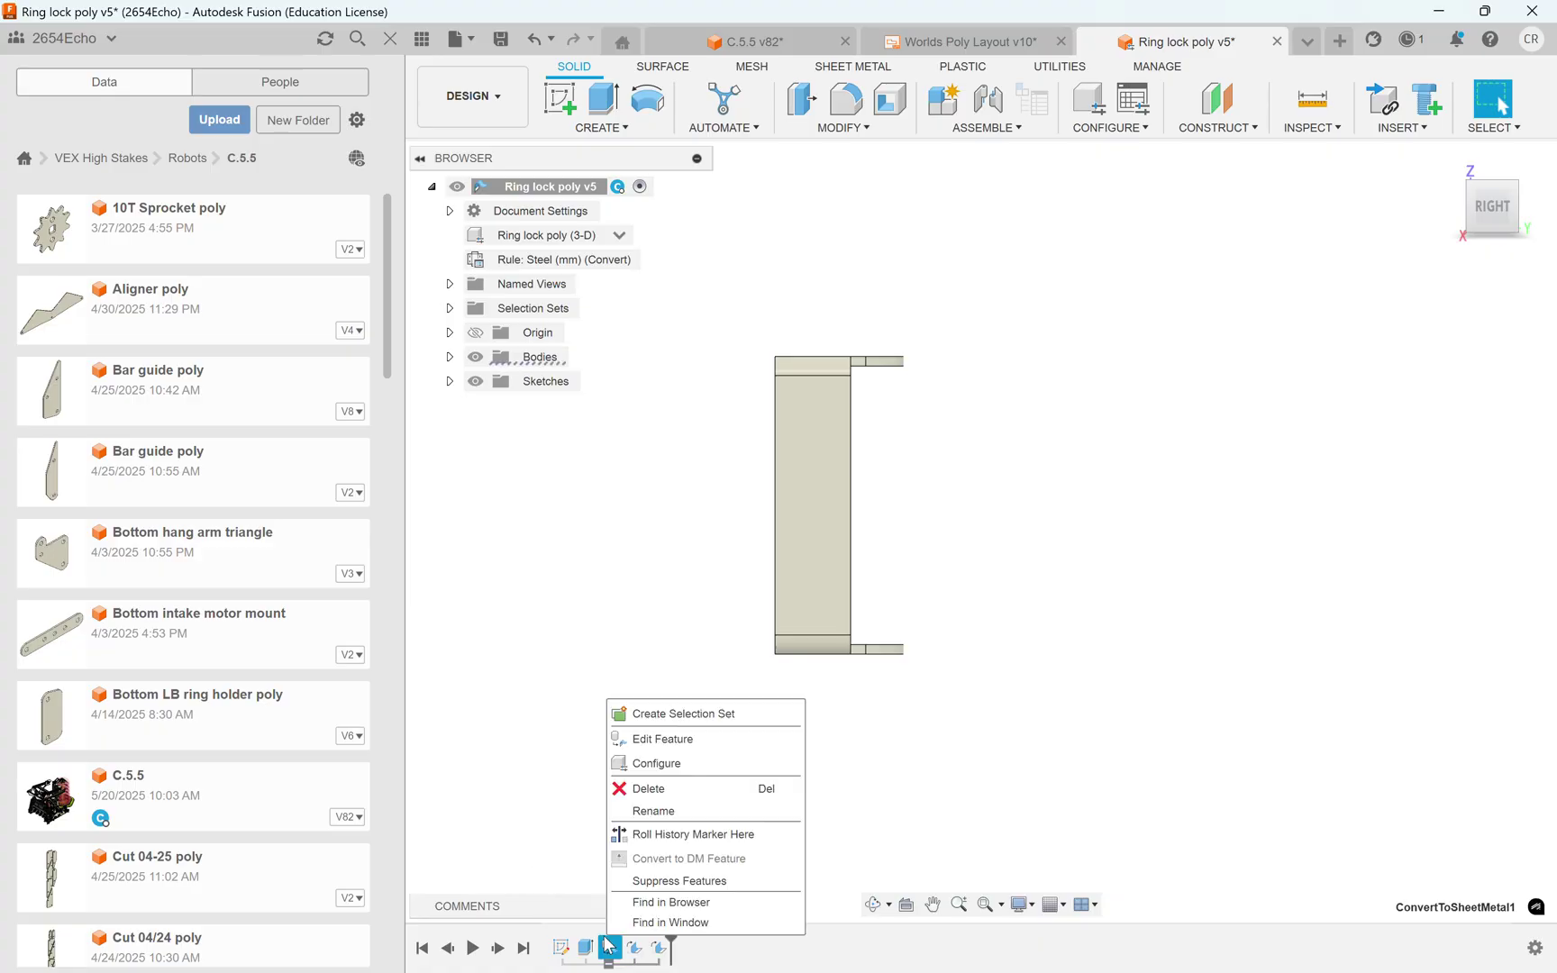
pyautogui.click(701, 763)
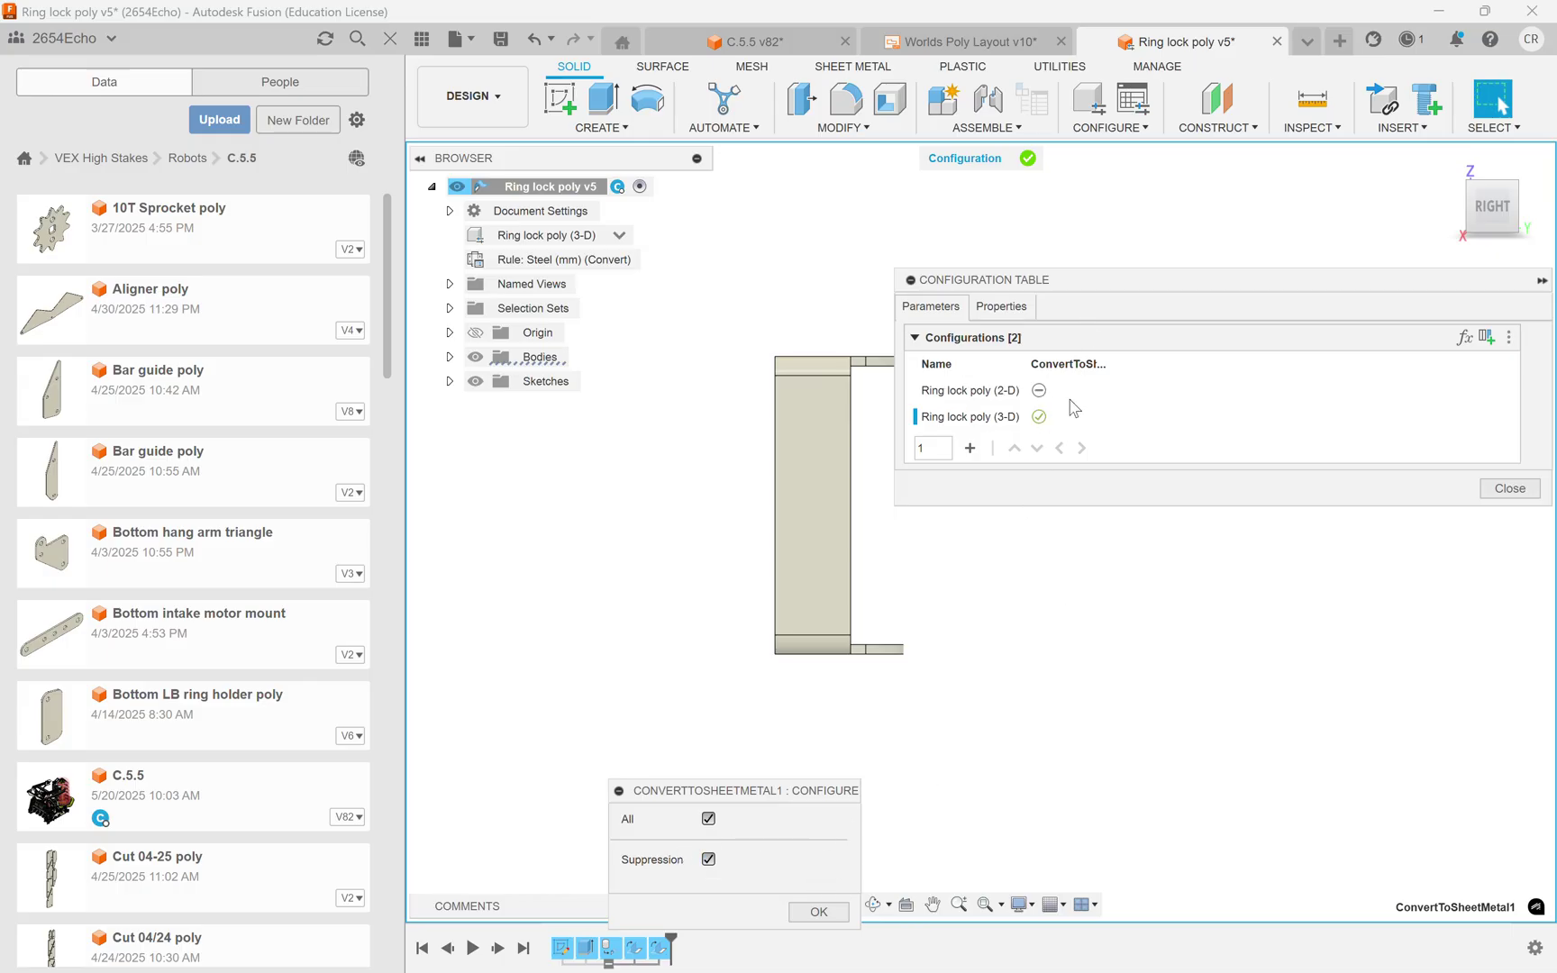
pyautogui.click(972, 400)
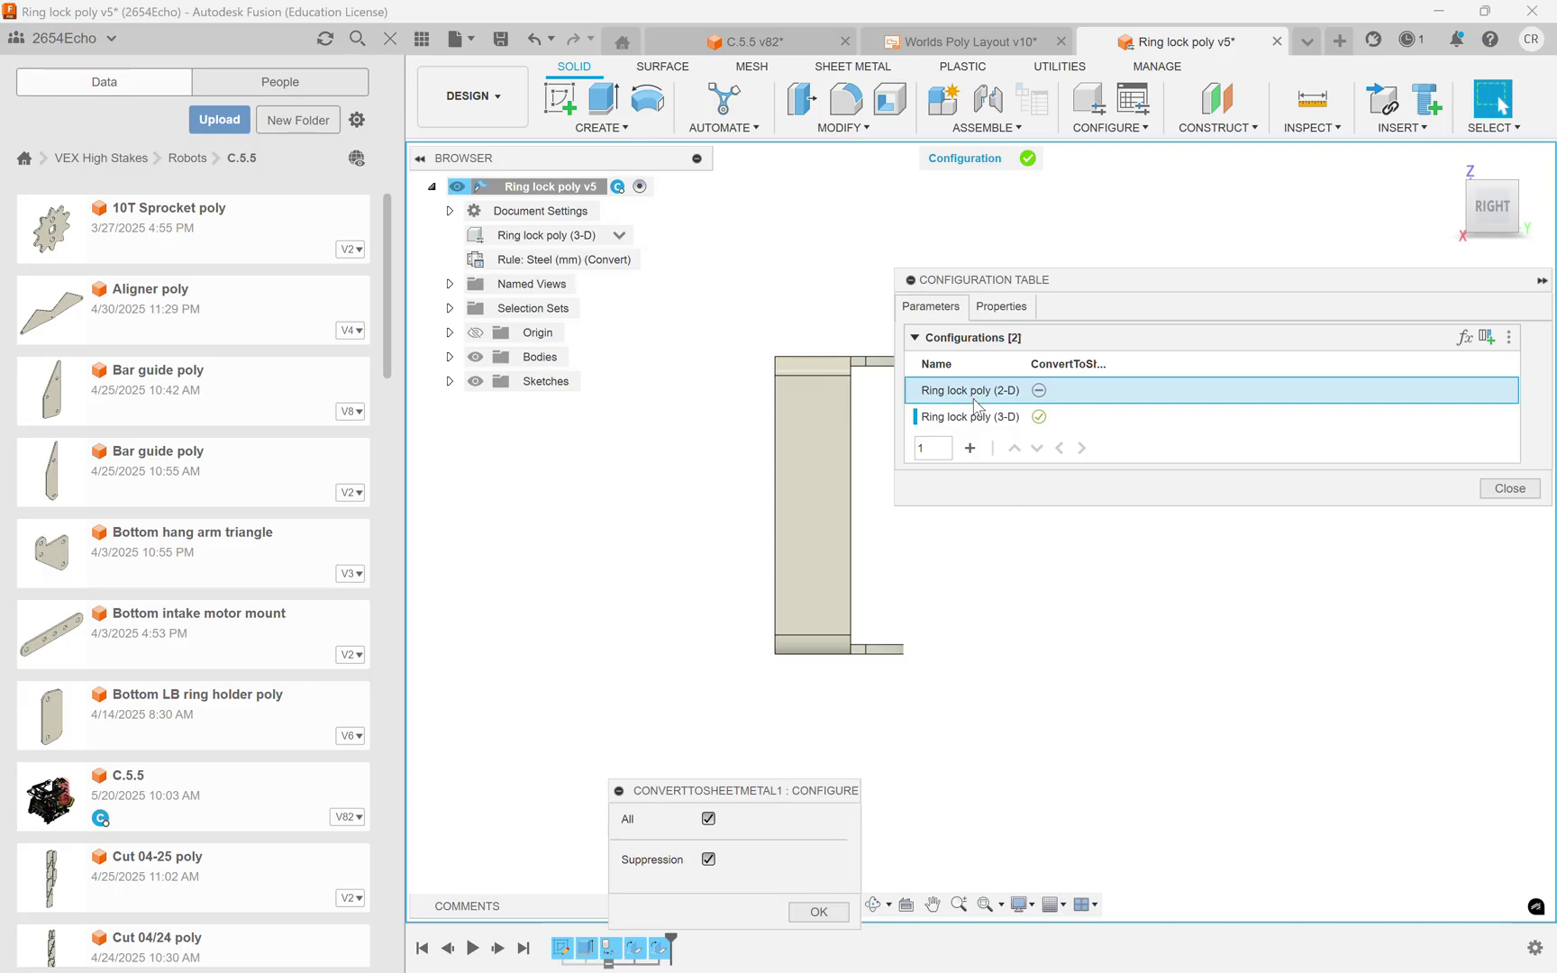
pyautogui.click(1040, 418)
pyautogui.click(1041, 418)
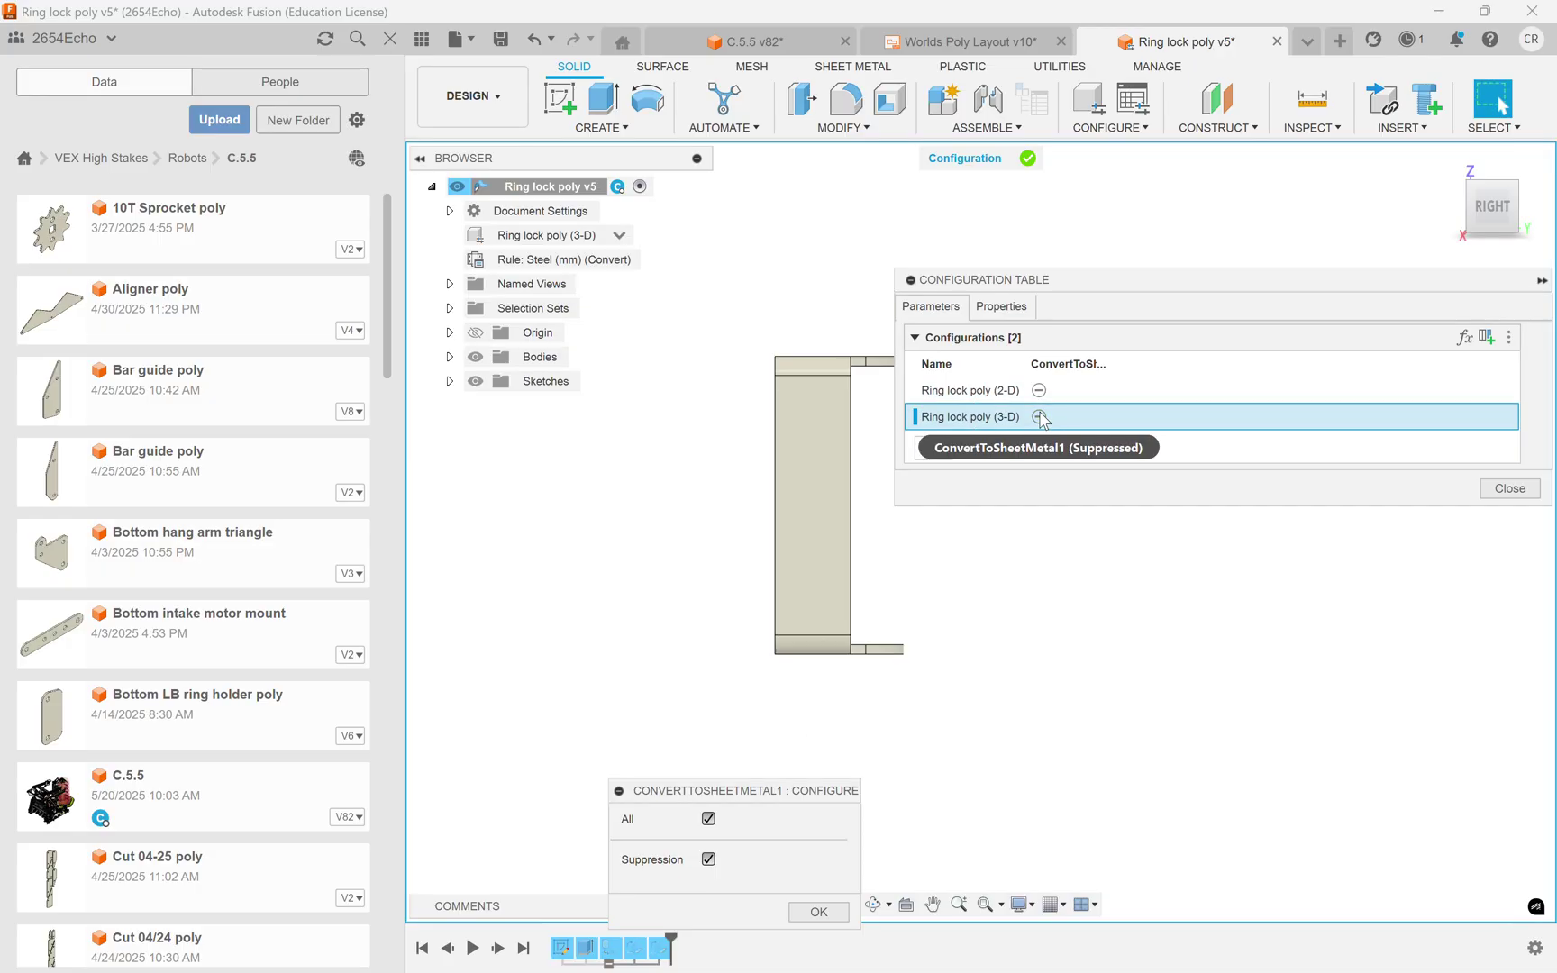
pyautogui.click(1041, 418)
pyautogui.click(1041, 418)
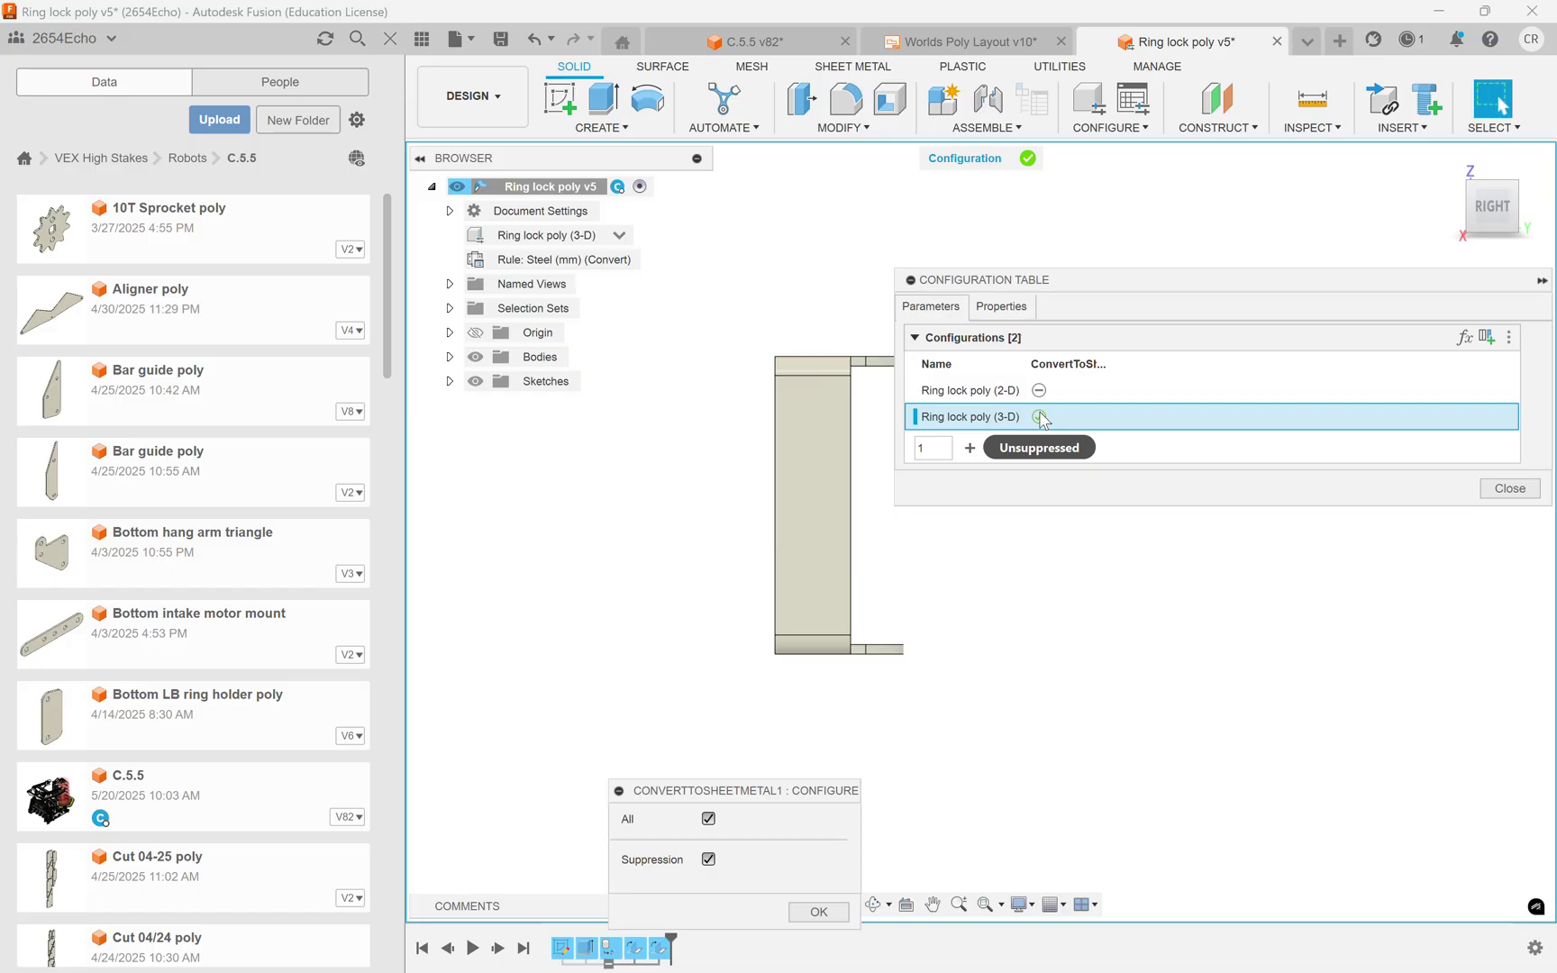
pyautogui.click(1503, 489)
pyautogui.keyDown('shift'); pyautogui.moveTo(993, 517); pyautogui.dragTo(1004, 512, button='middle'); pyautogui.keyUp('shift')
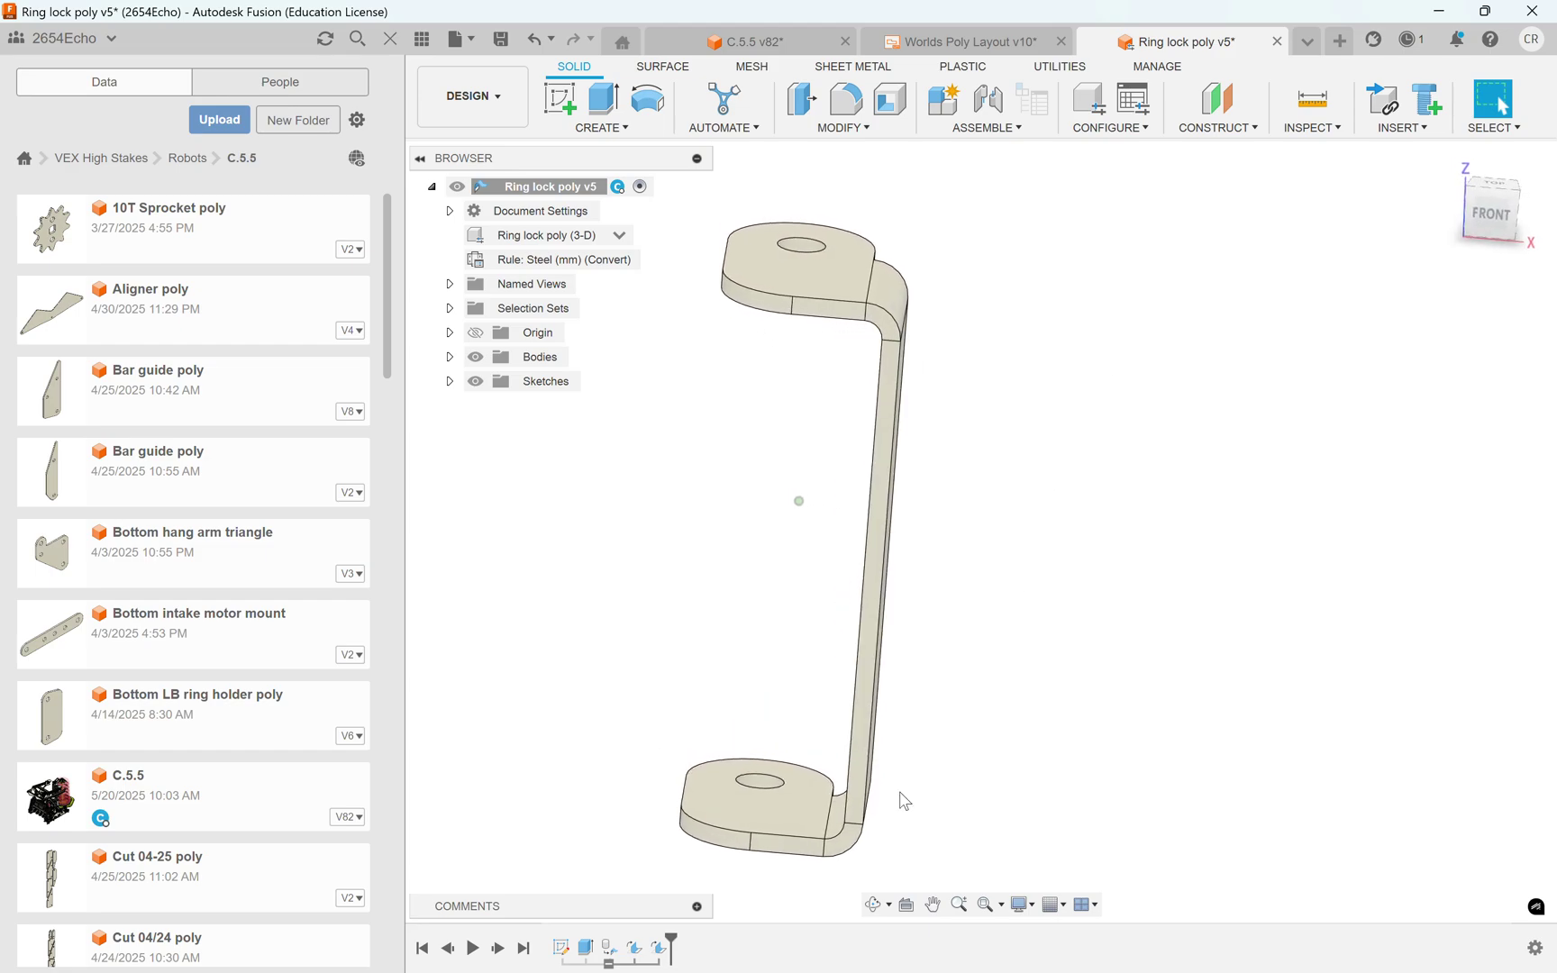
# - Undo the recent suppression and configuration changes back to the flat Ring lock poly (2-D) configuration, and inspect the part
pyautogui.keyDown('shift'); pyautogui.moveTo(630, 941); pyautogui.dragTo(973, 590, button='middle'); pyautogui.keyUp('shift')
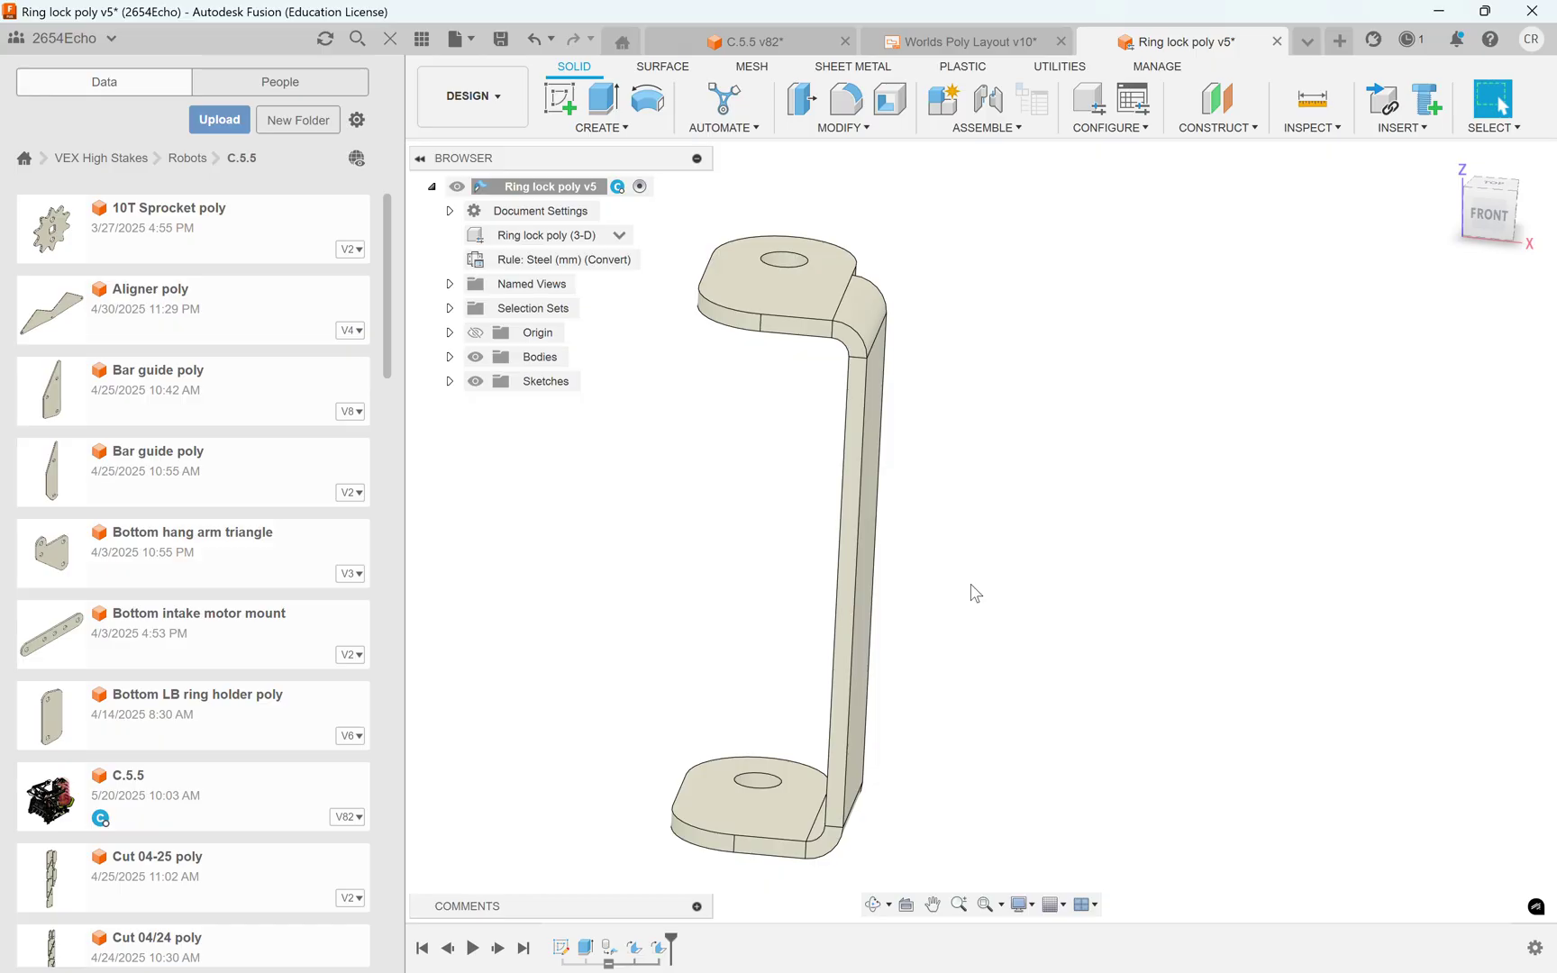
pyautogui.click(533, 40)
pyautogui.click(533, 40)
pyautogui.click(533, 39)
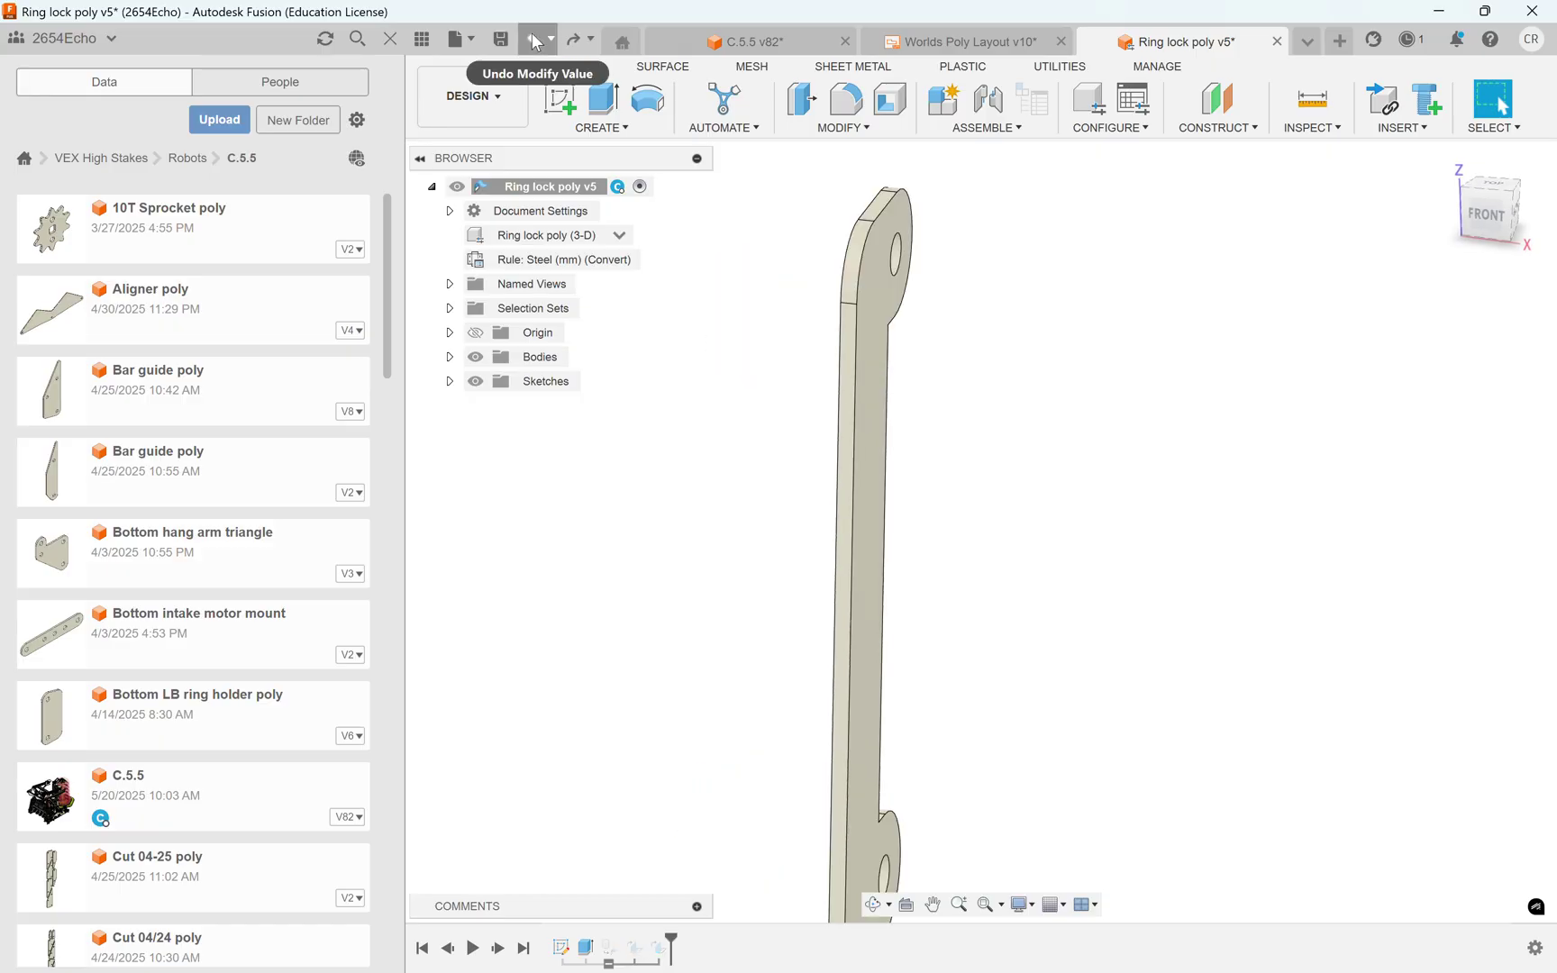
pyautogui.click(533, 39)
pyautogui.click(531, 34)
pyautogui.click(532, 34)
pyautogui.click(532, 34)
pyautogui.click(532, 34)
pyautogui.click(535, 41)
pyautogui.click(536, 42)
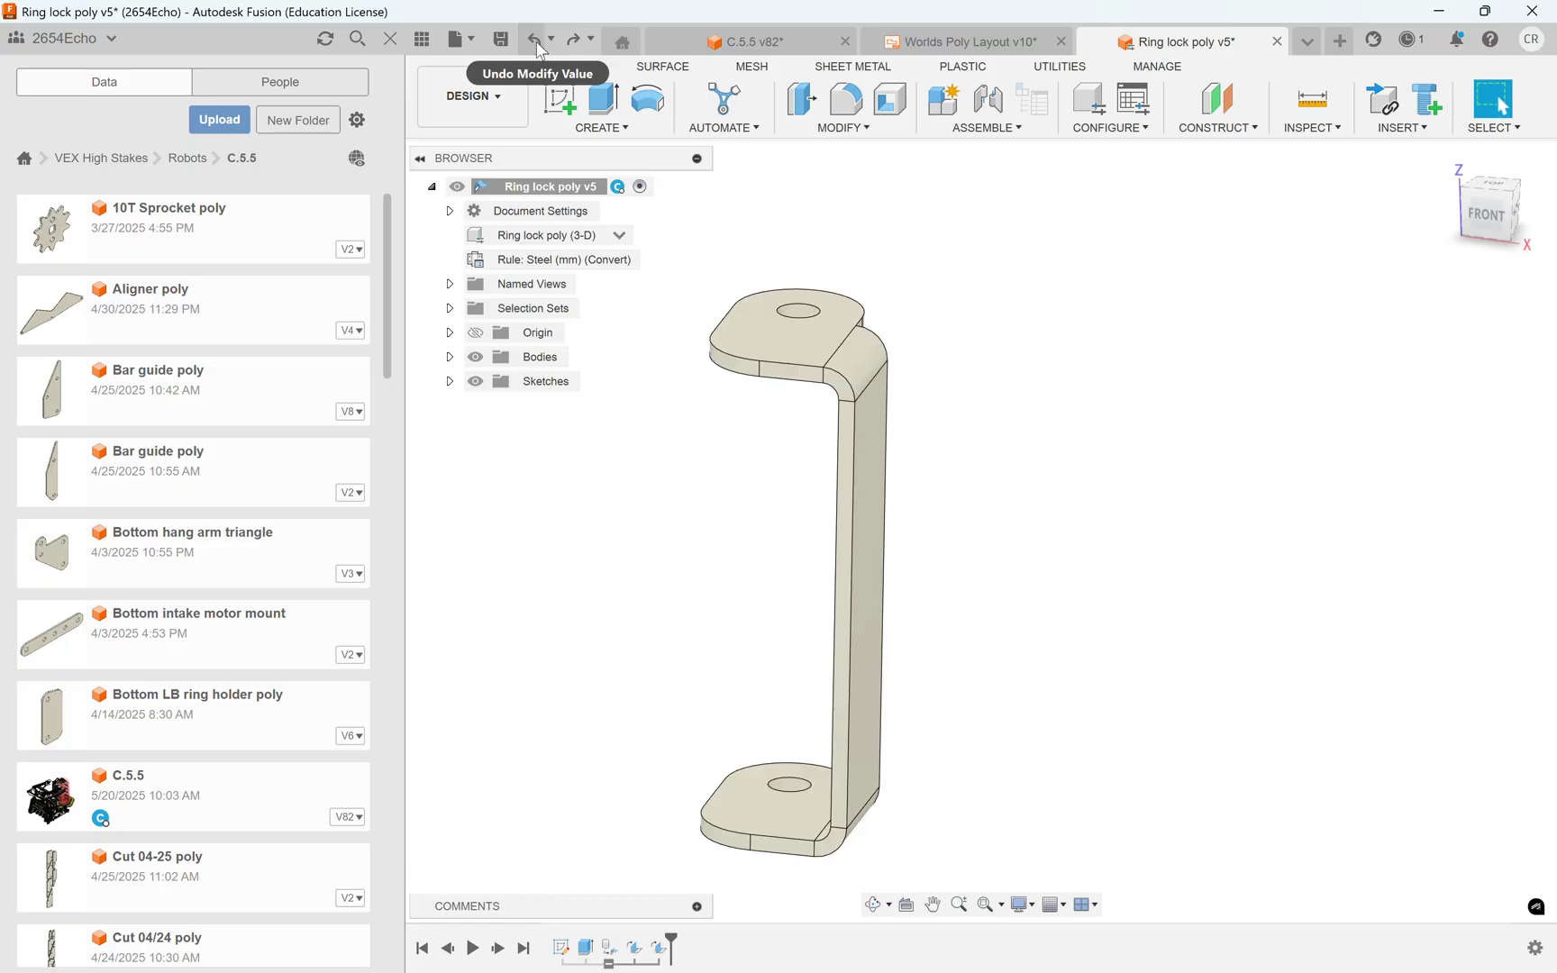
pyautogui.click(535, 41)
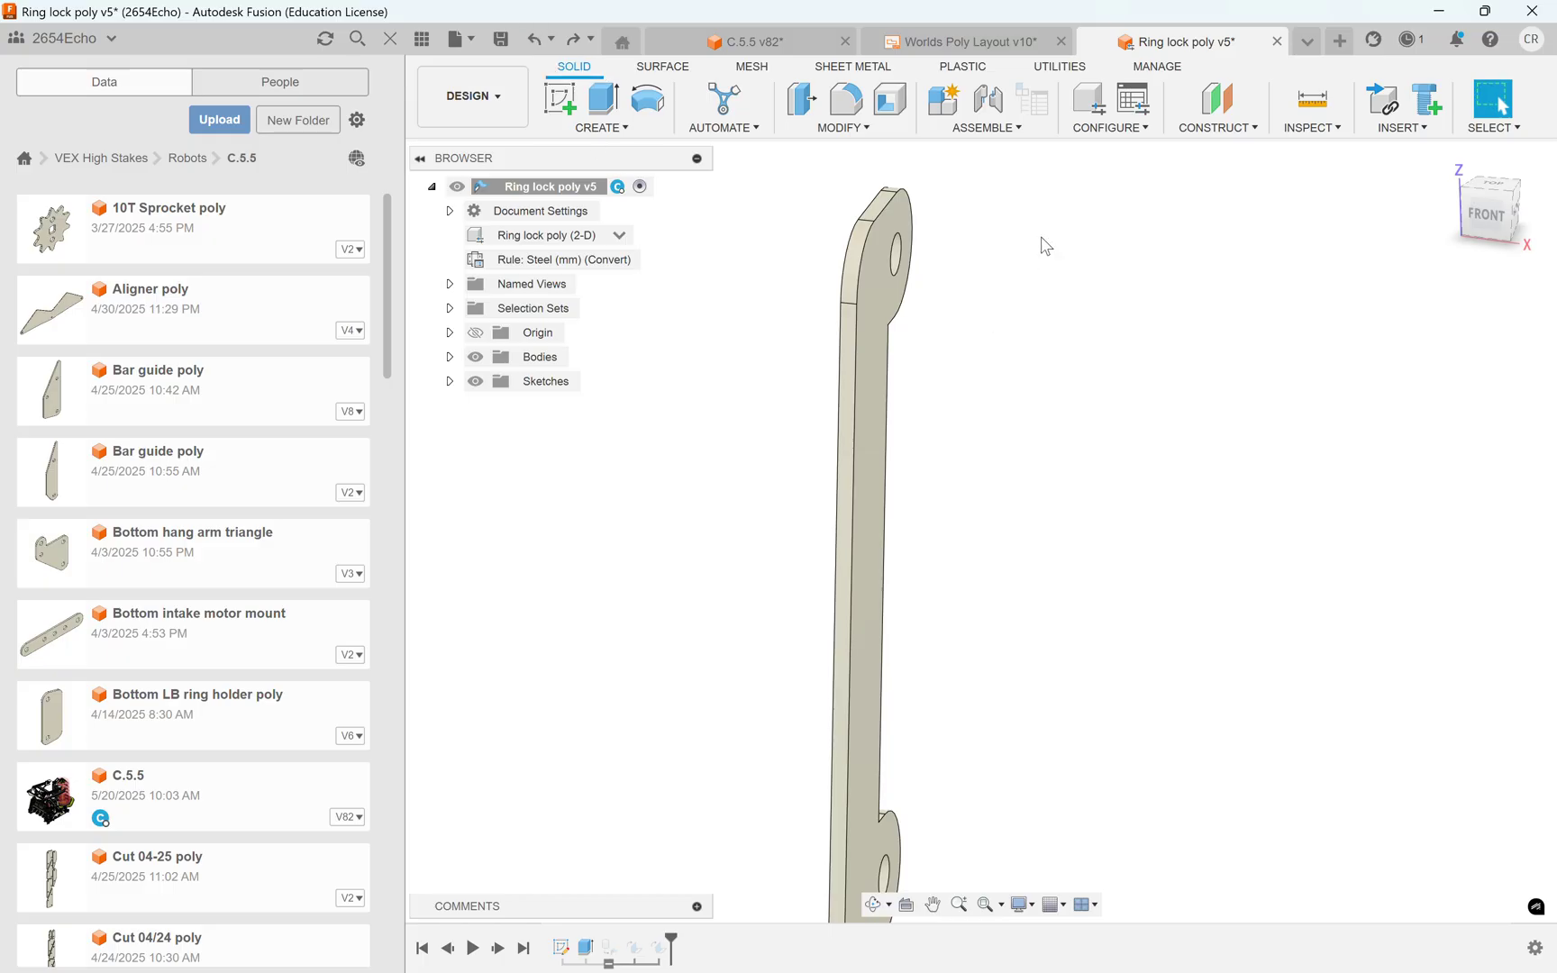
pyautogui.keyDown('shift'); pyautogui.moveTo(1045, 246); pyautogui.dragTo(1094, 394, button='middle'); pyautogui.keyUp('shift')
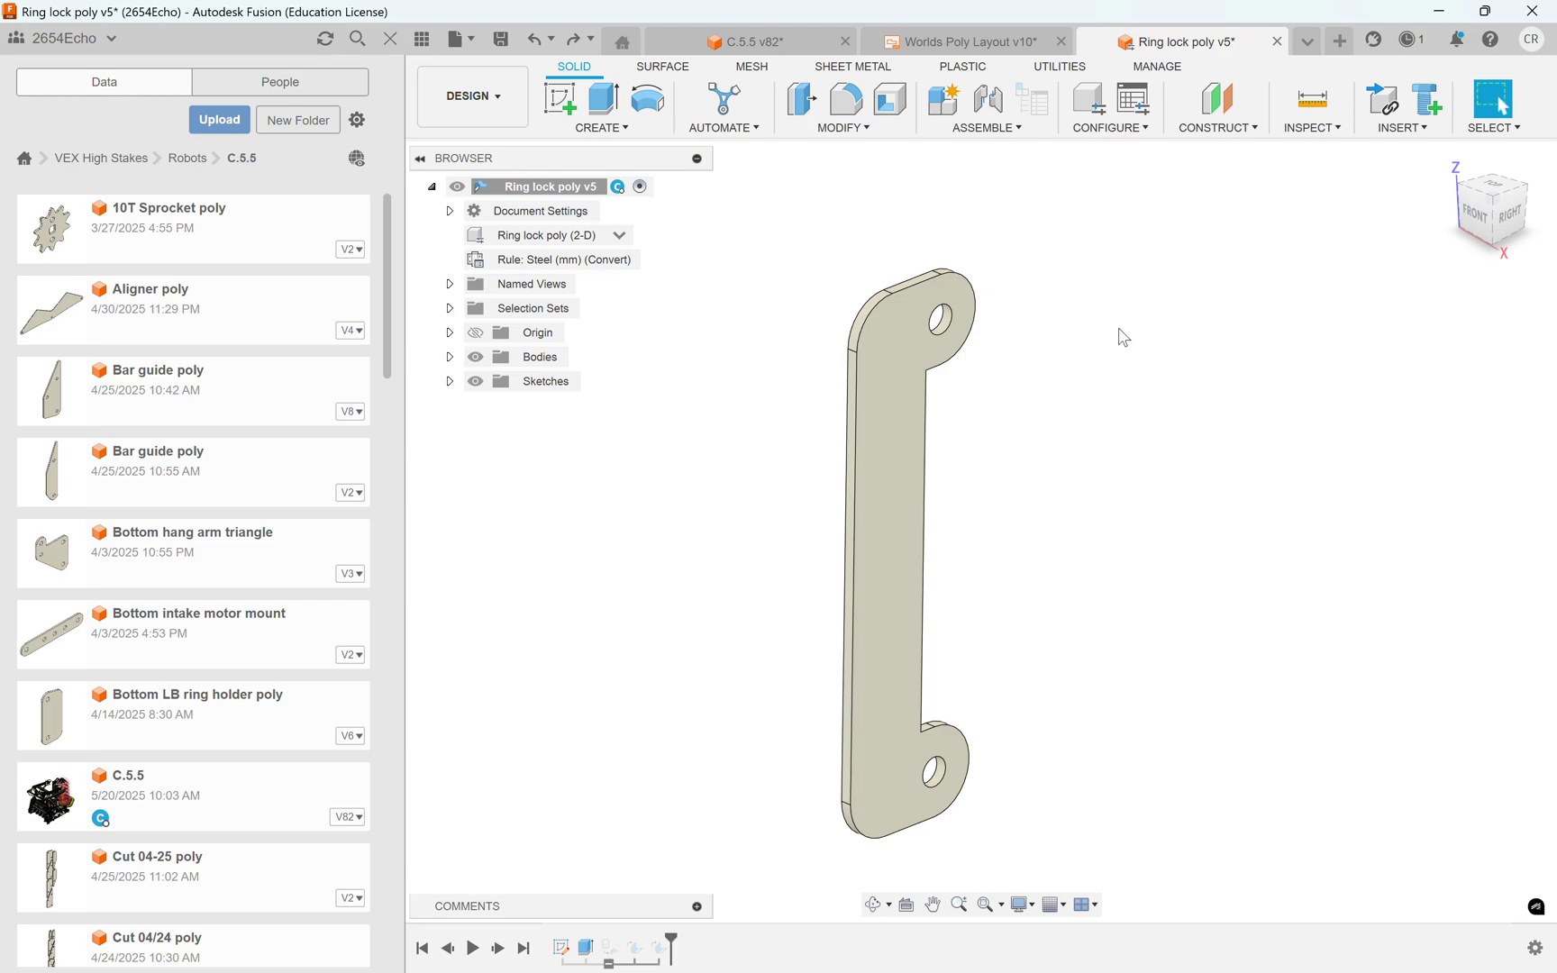
# - Switch to the Layout design, expand its bodies, and view the nested poly sheet face-on from the right
pyautogui.hotkey('ctrl', 'alt', 'b')
pyautogui.hotkey('ctrl', 'Tab')
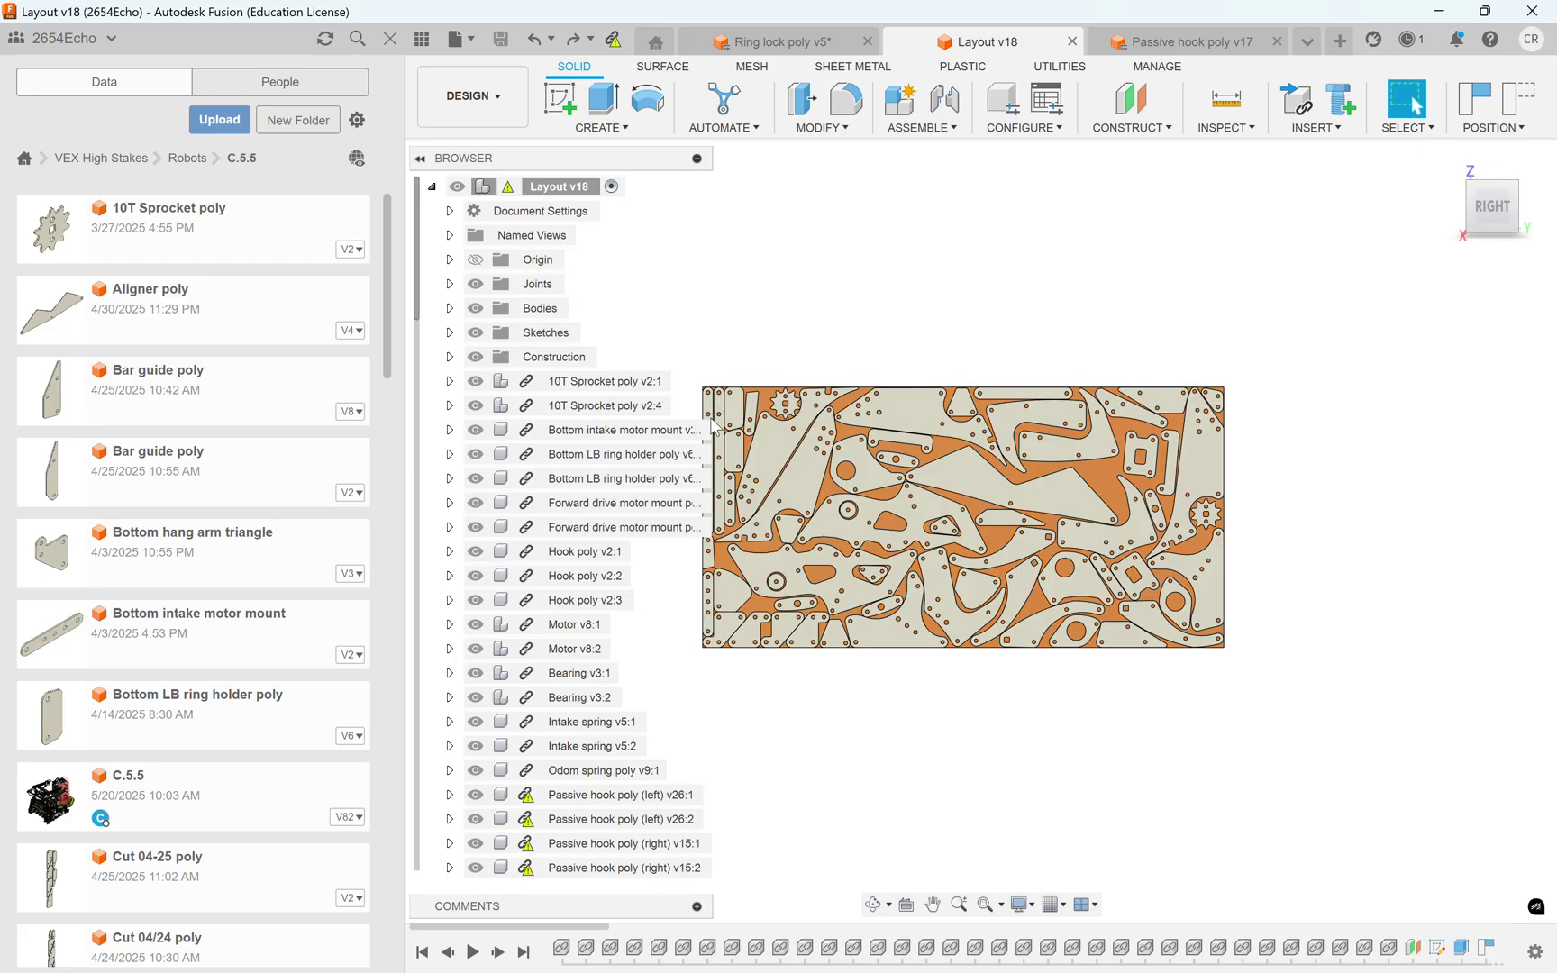
pyautogui.click(541, 309)
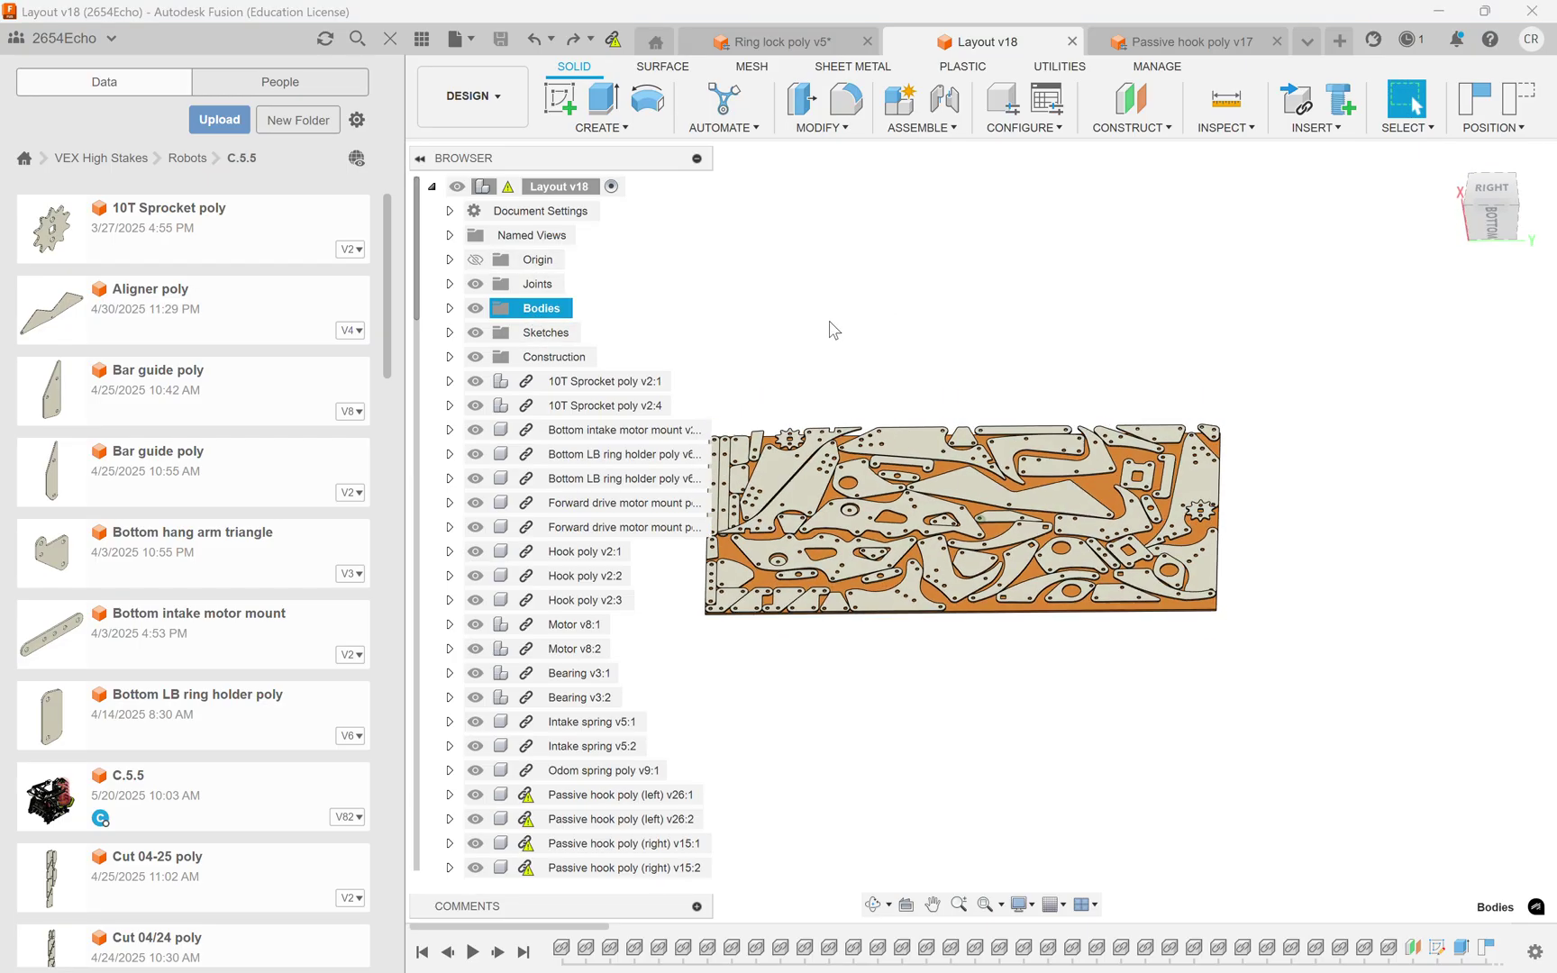
pyautogui.click(448, 308)
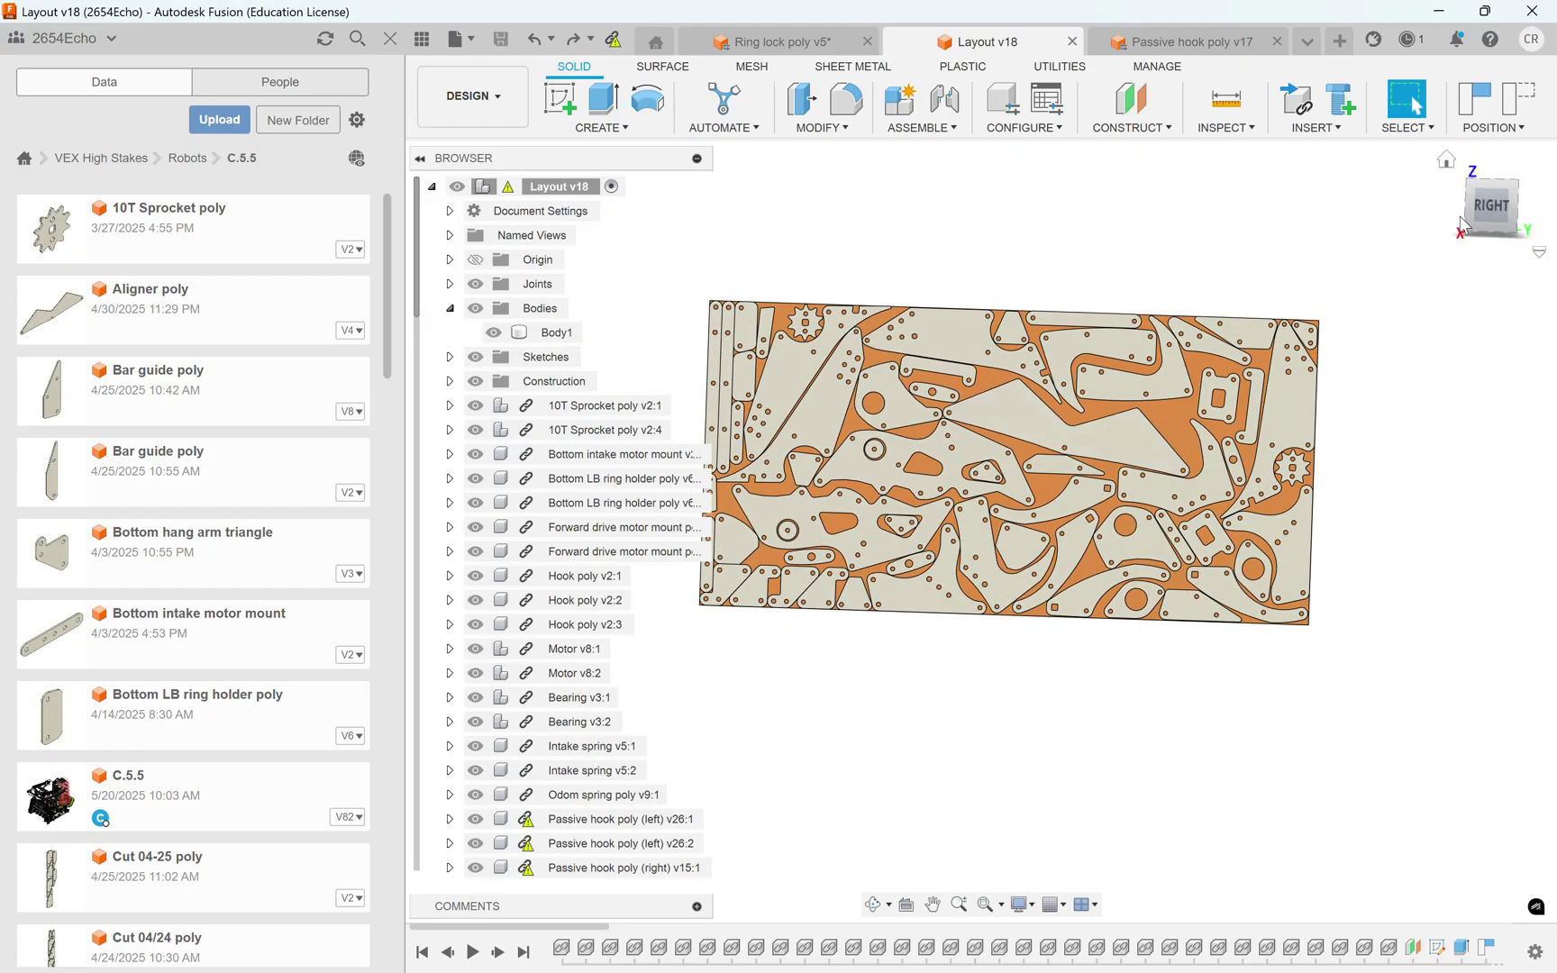
pyautogui.click(1491, 206)
pyautogui.scroll(-2, 879, 404)
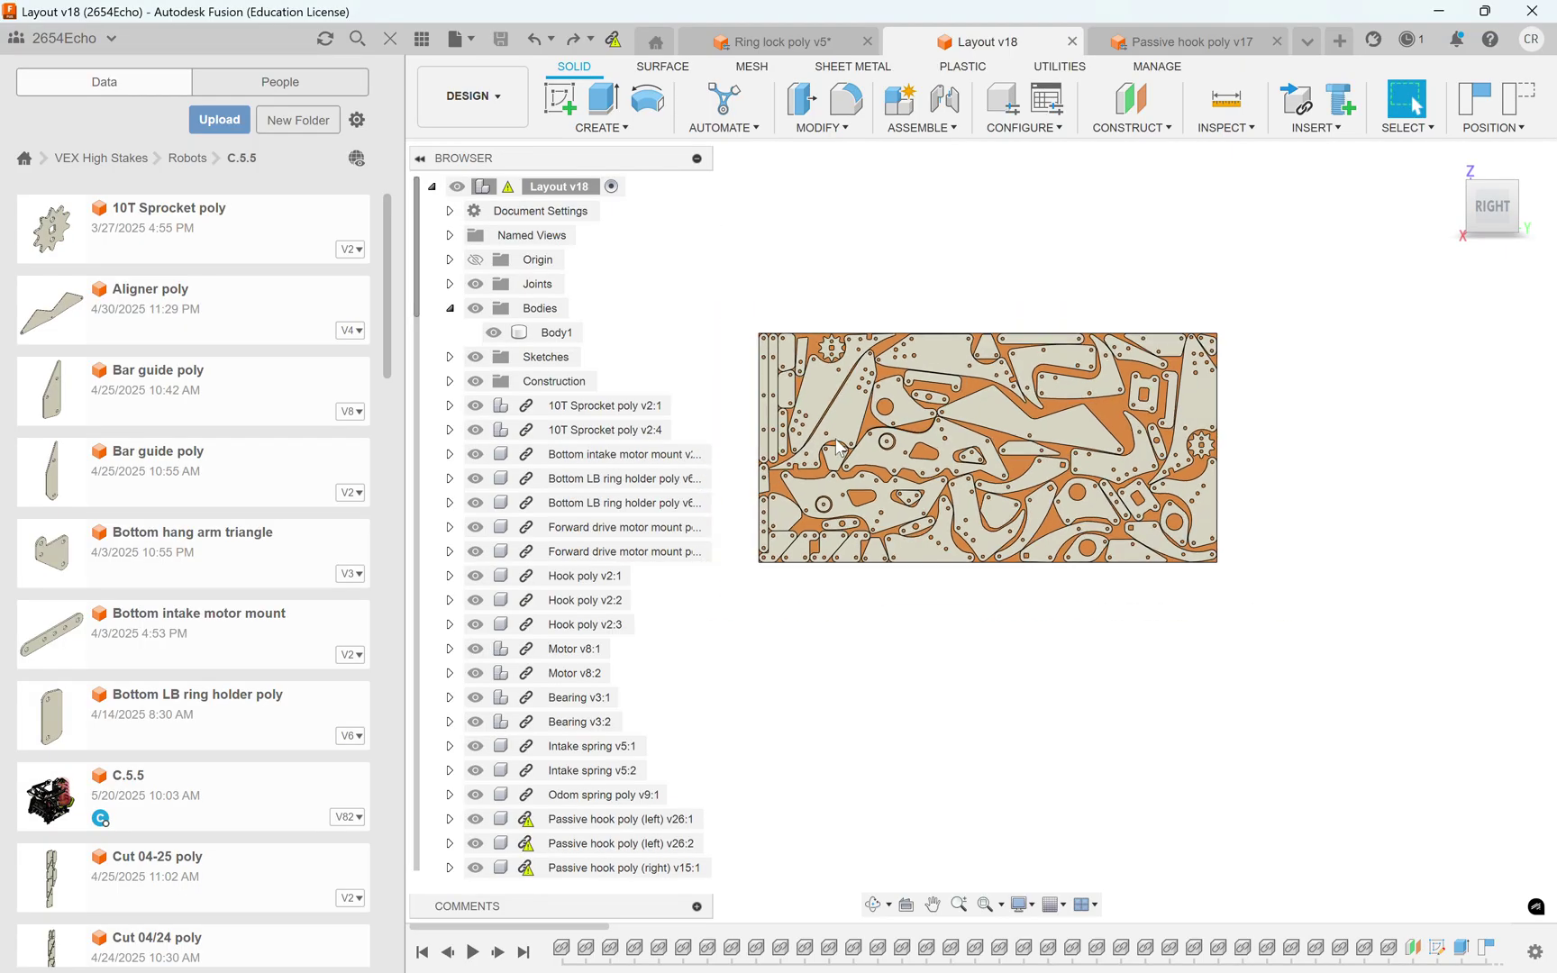
# - Check the insert option for the Bar guide poly and the forward drive motor mount's commands, and examine the nested sheet
pyautogui.rightClick(226, 399)
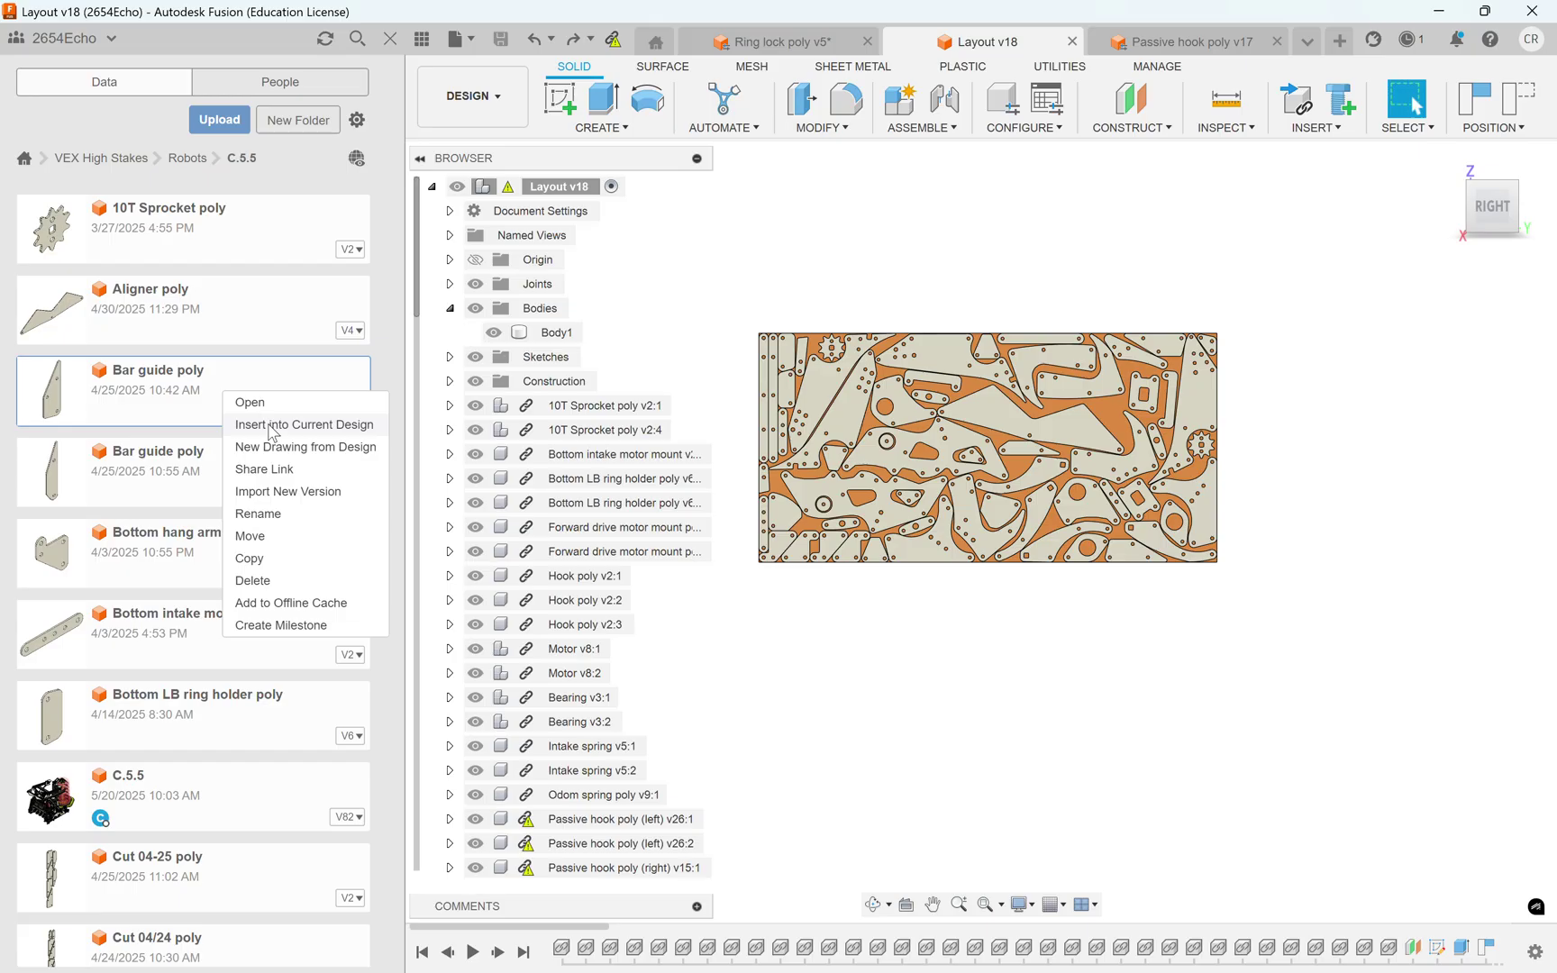
pyautogui.rightClick(563, 554)
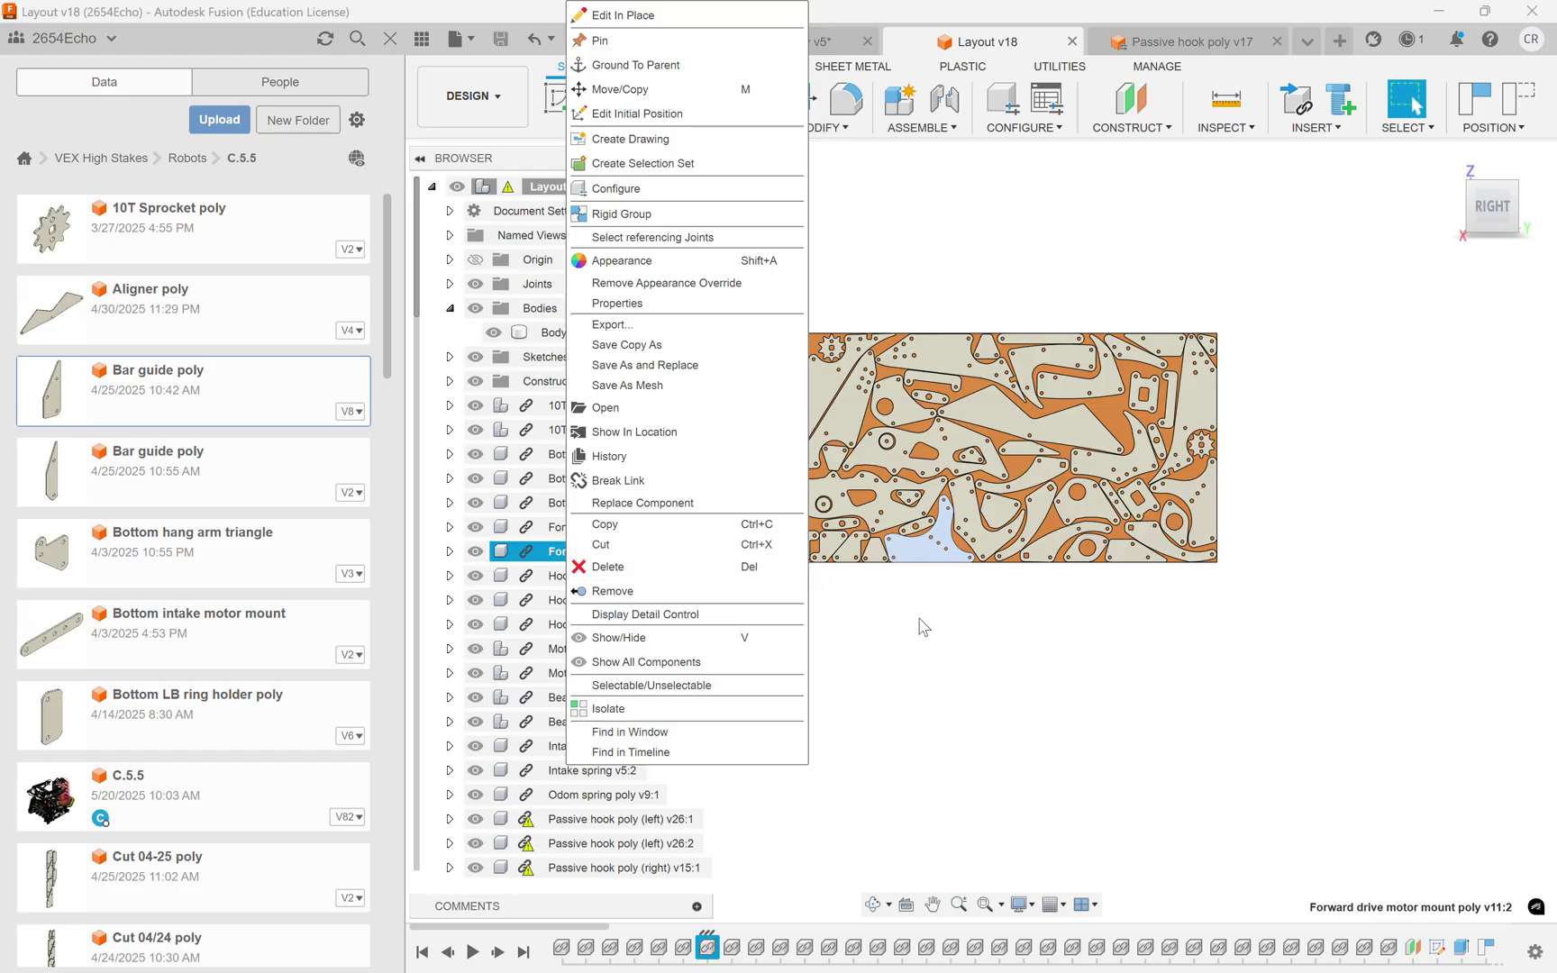
pyautogui.click(1072, 669)
pyautogui.click(797, 737)
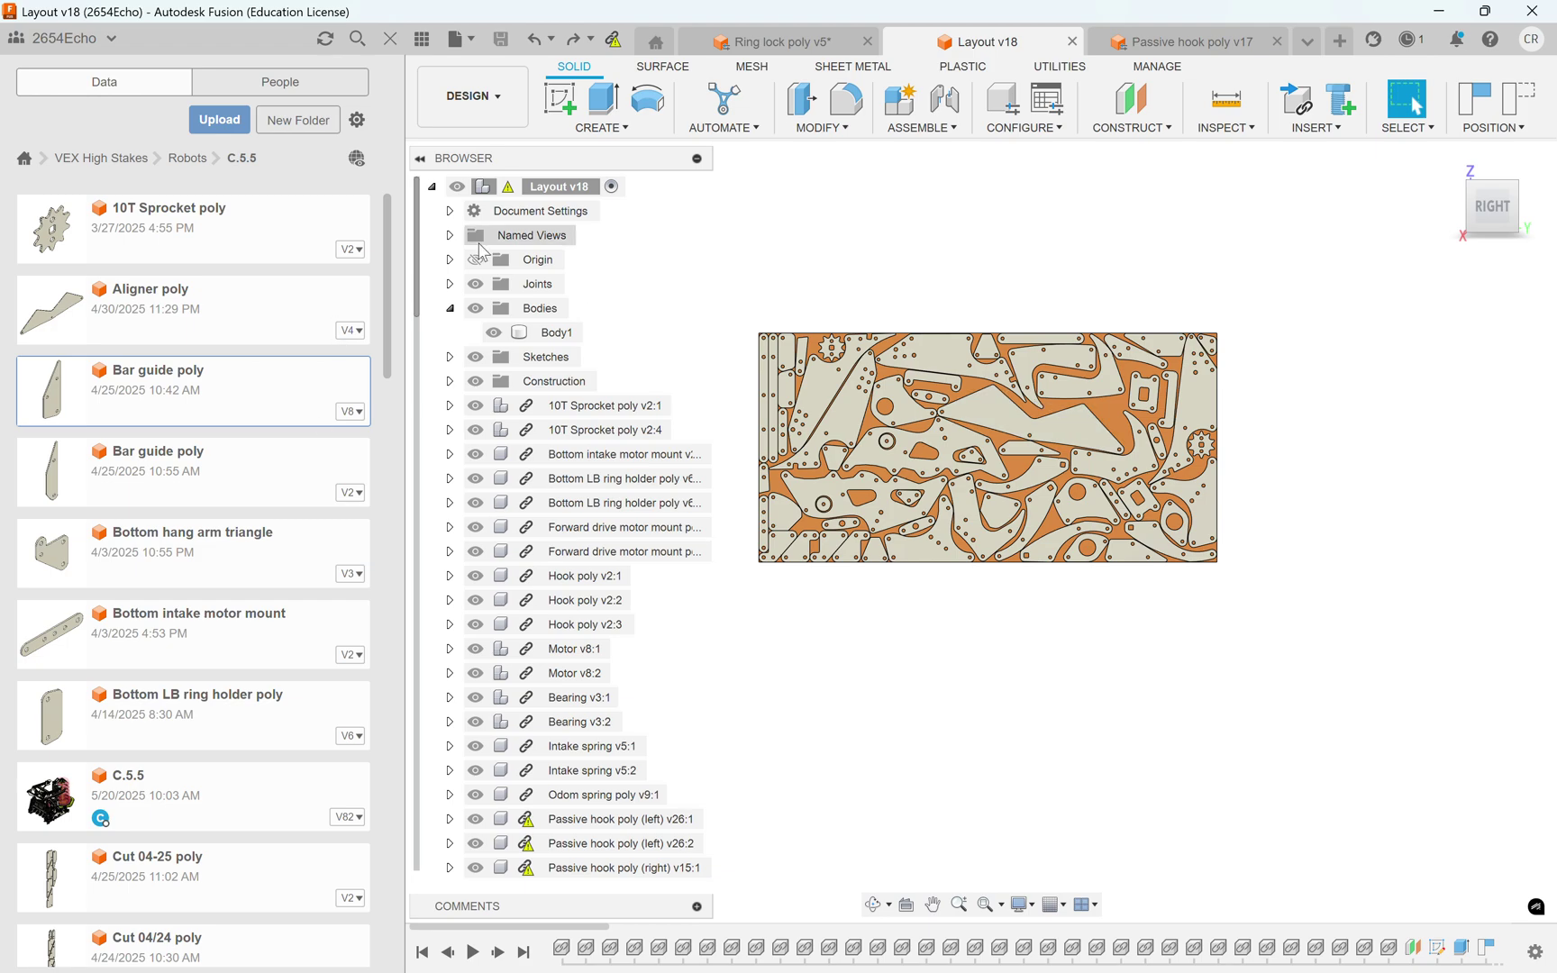
pyautogui.scroll(-1, 486, 239)
pyautogui.scroll(-2, 790, 248)
pyautogui.scroll(-1, 758, 270)
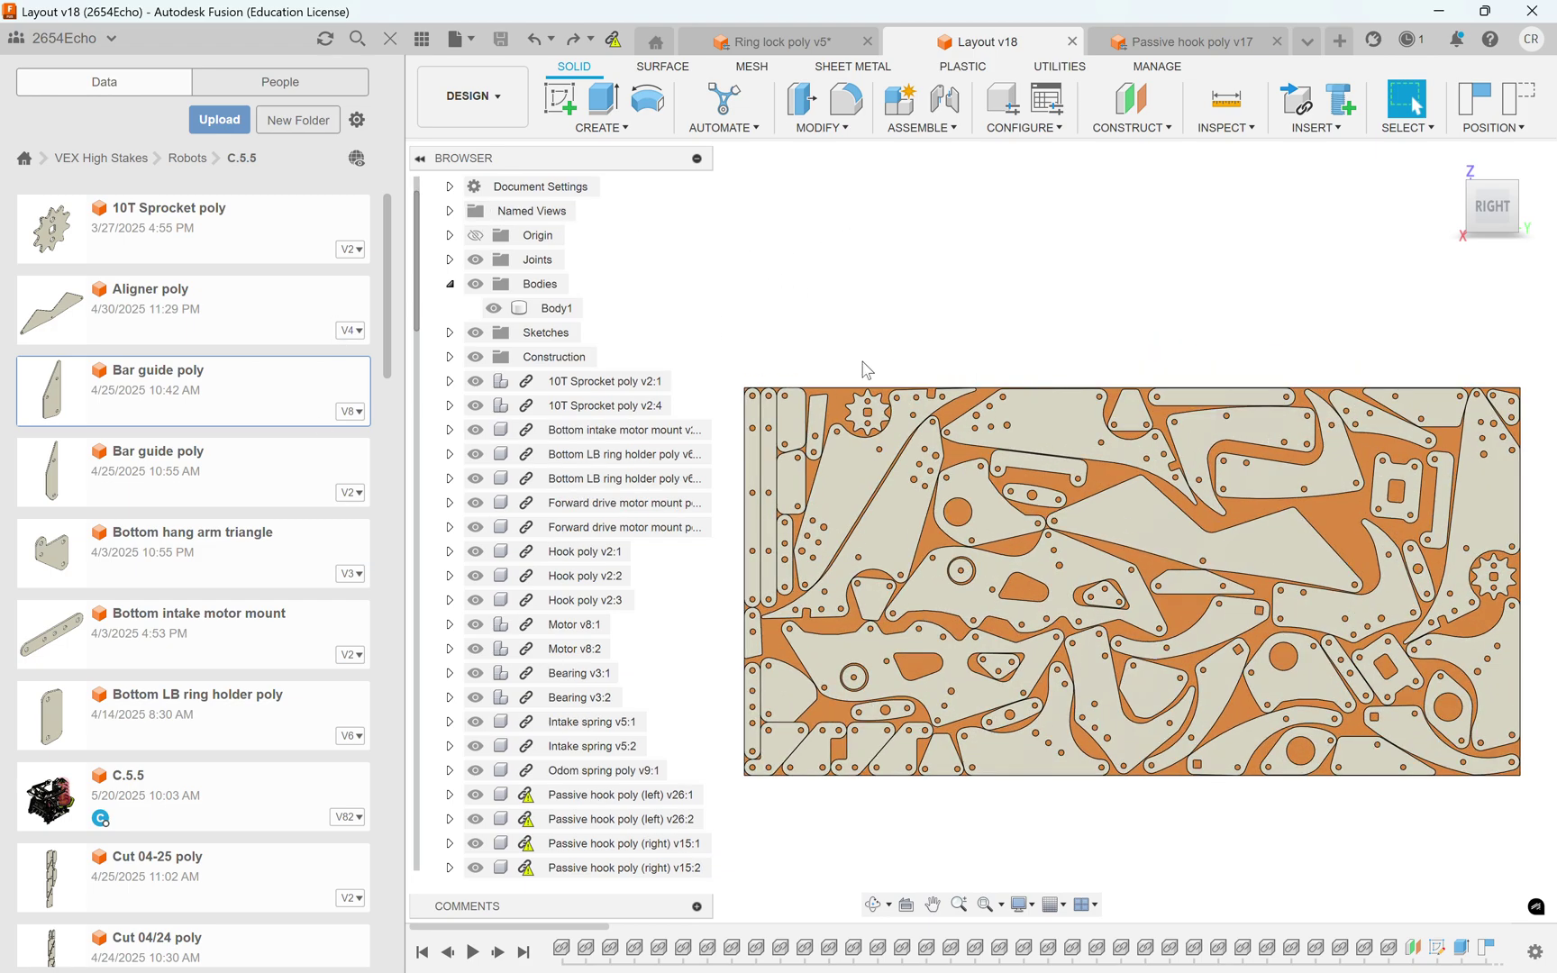
pyautogui.scroll(-1, 1007, 288)
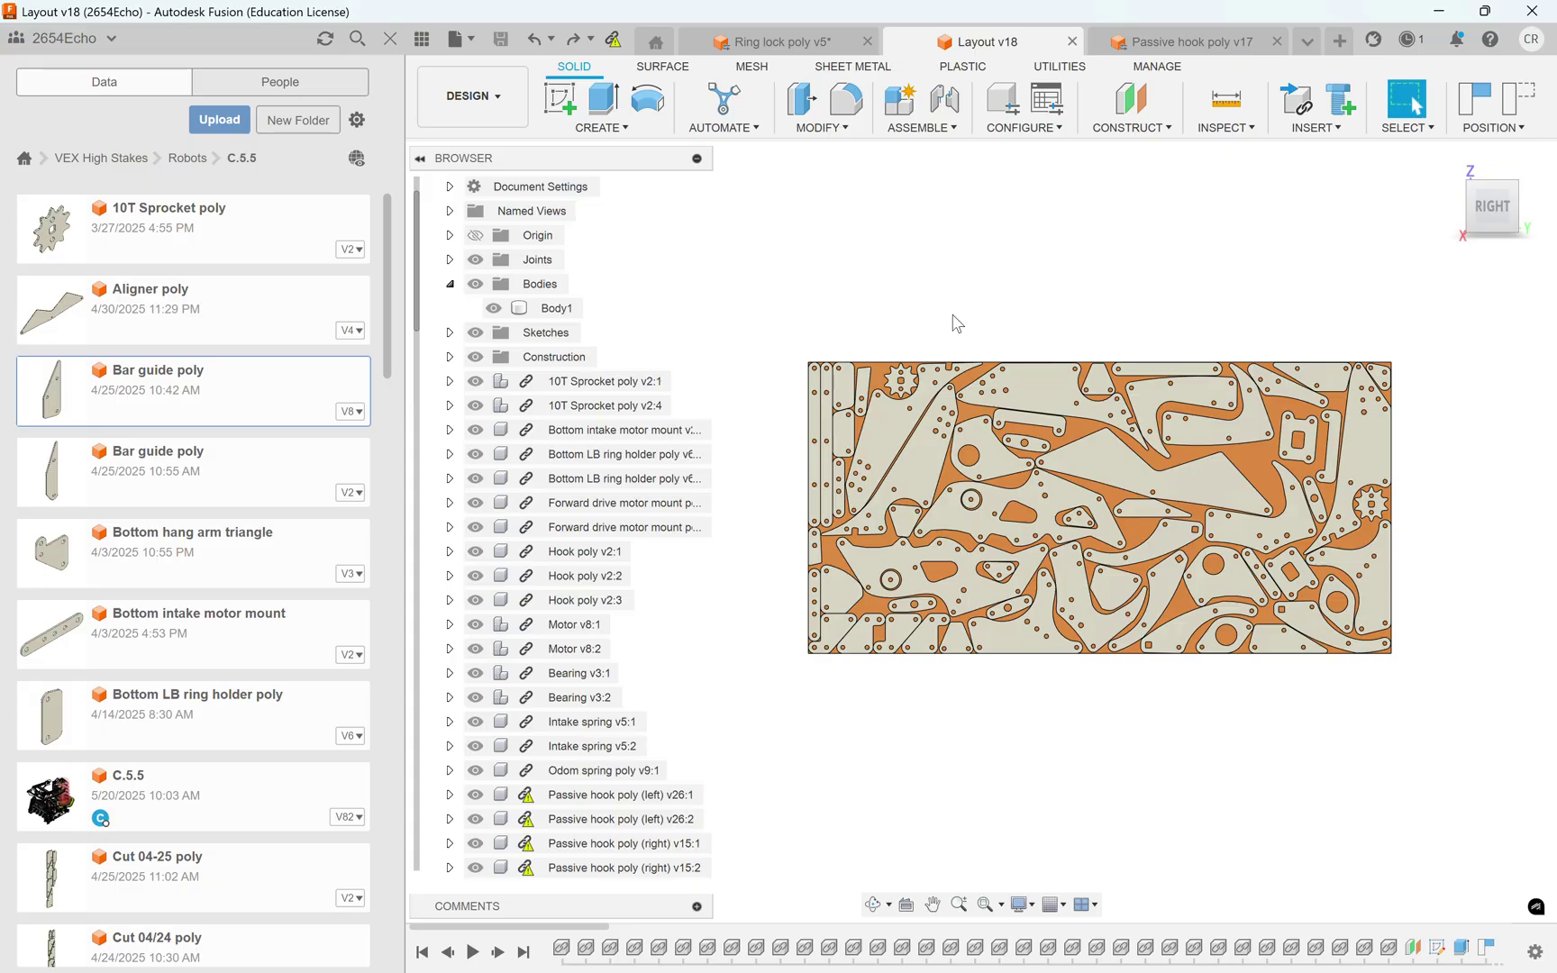
# - Create a new manual drawing from the Layout design using sheet size D
pyautogui.click(492, 90)
pyautogui.moveTo(515, 357)
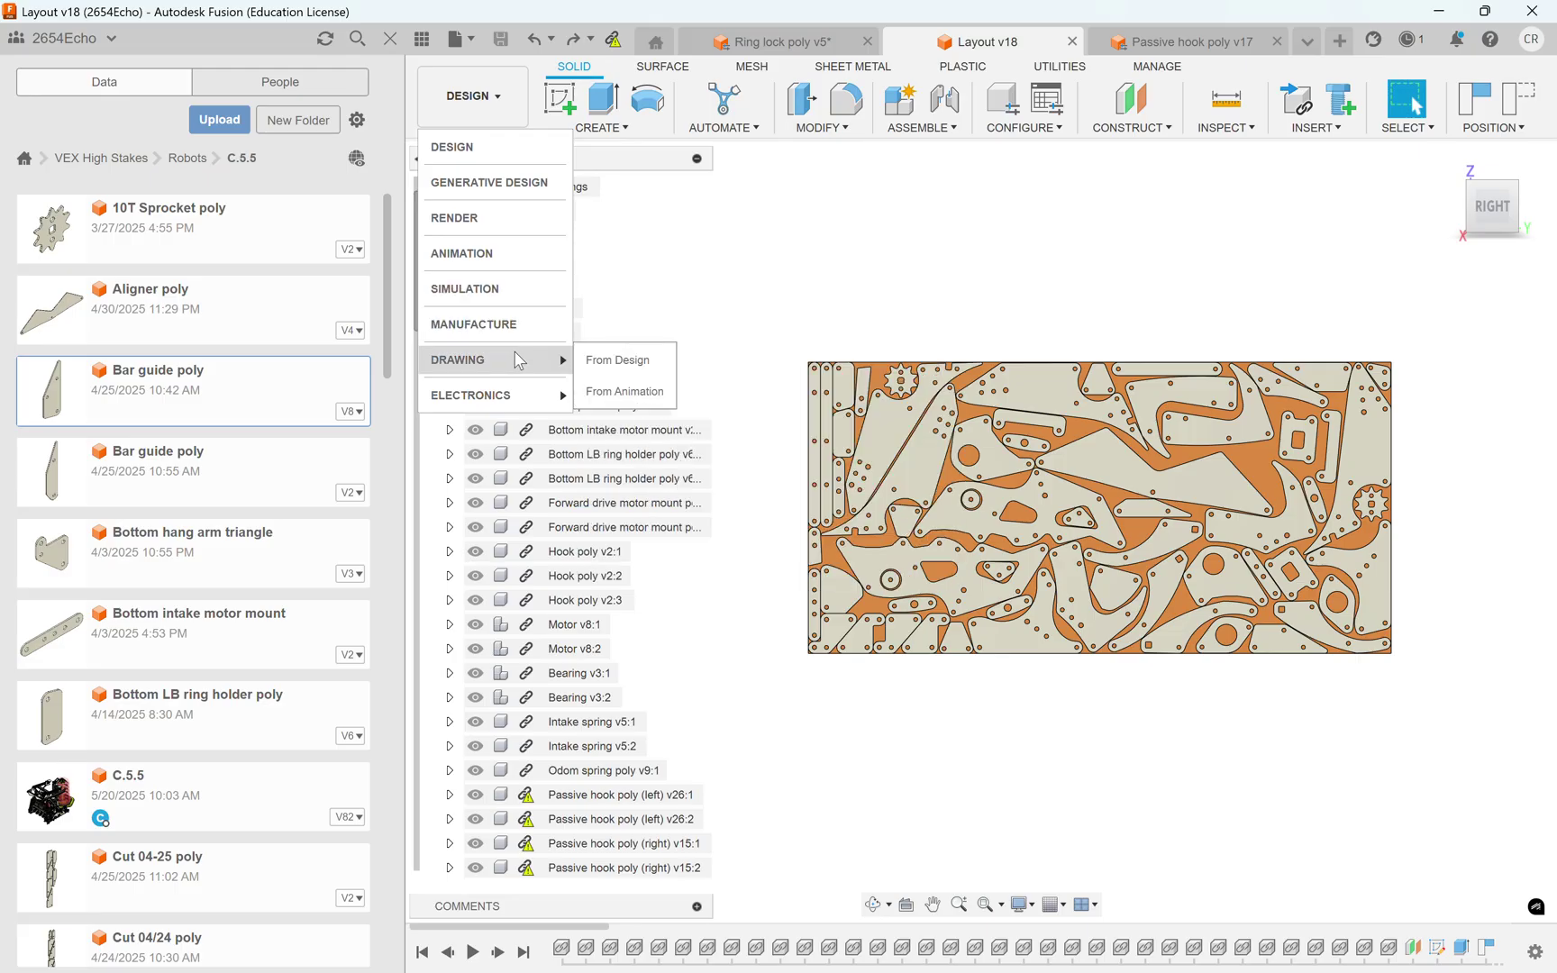
pyautogui.click(602, 377)
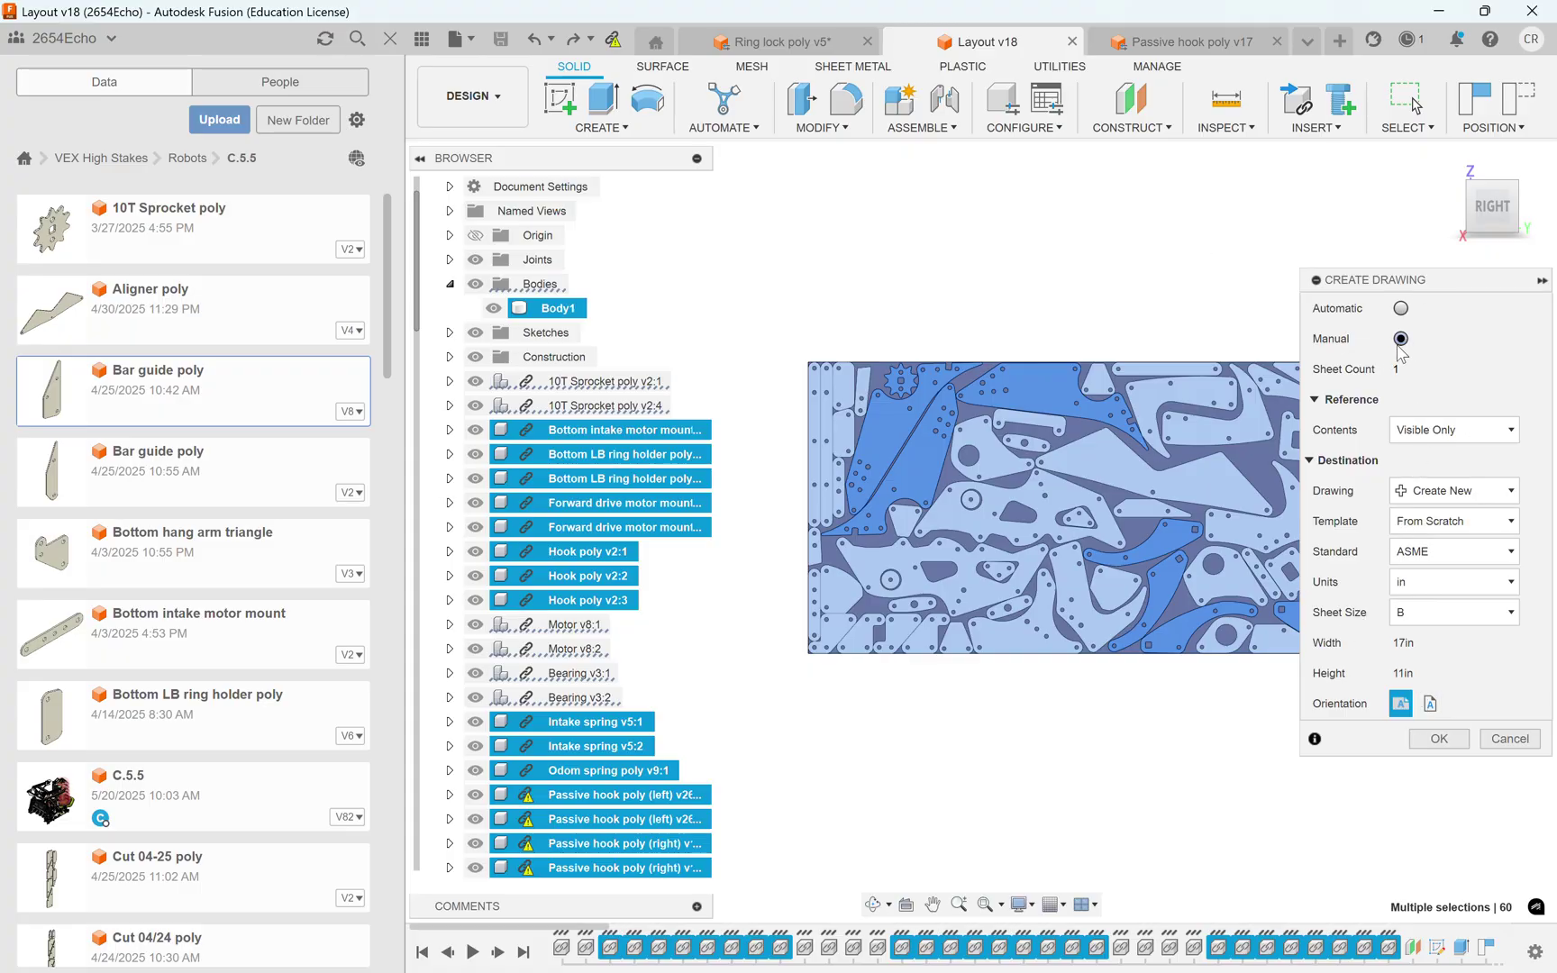
pyautogui.click(1442, 612)
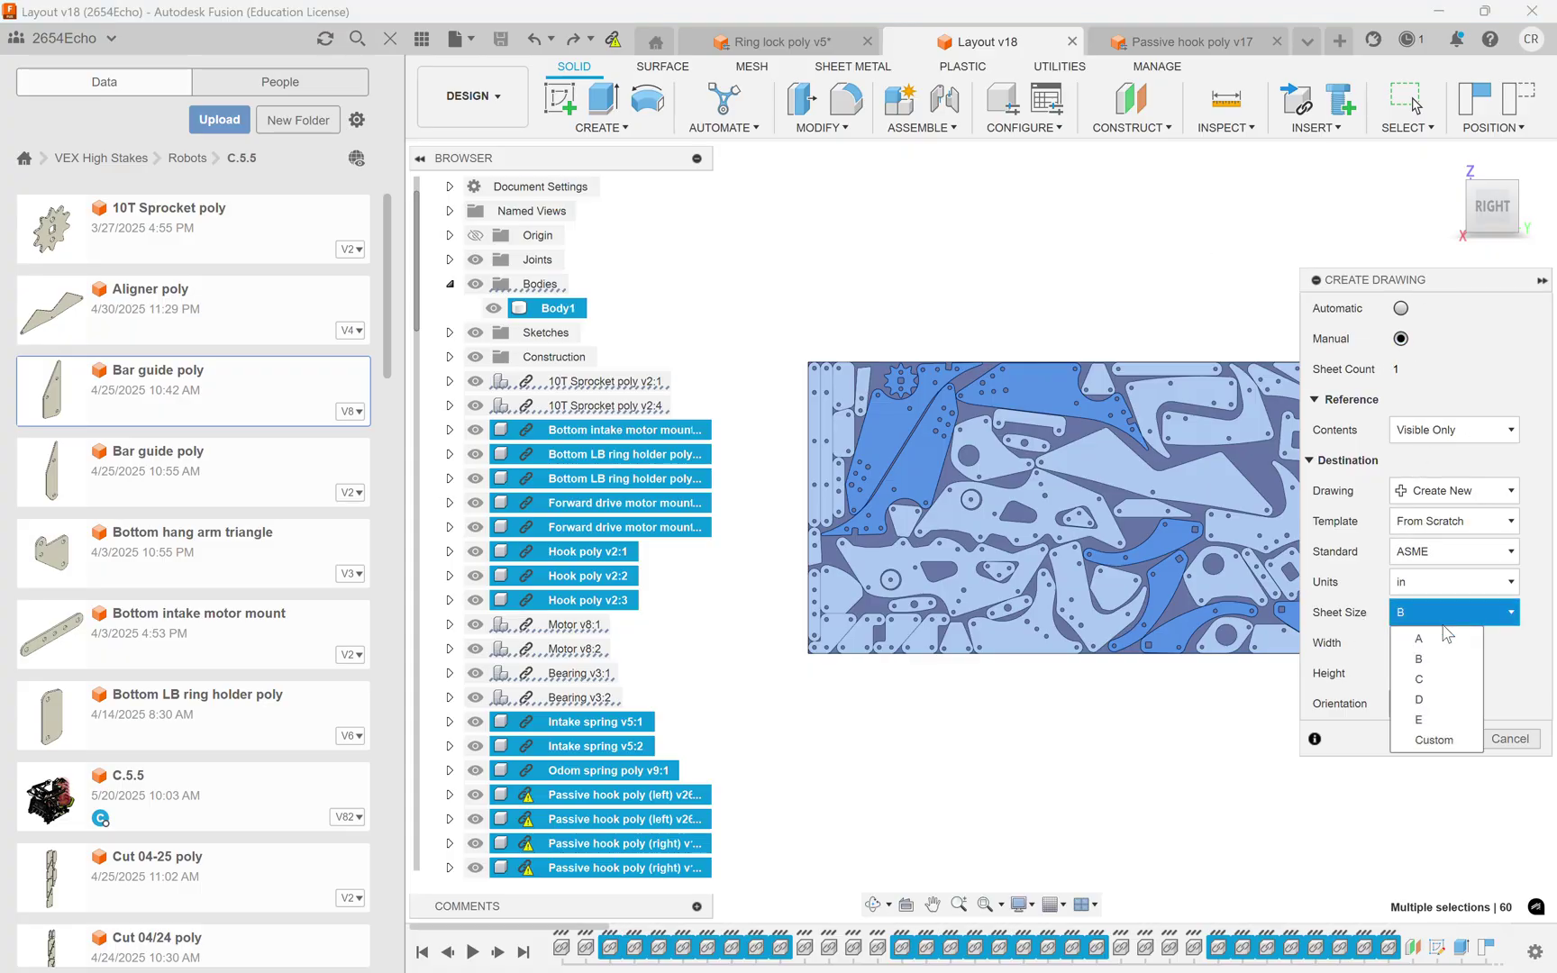
pyautogui.click(1439, 701)
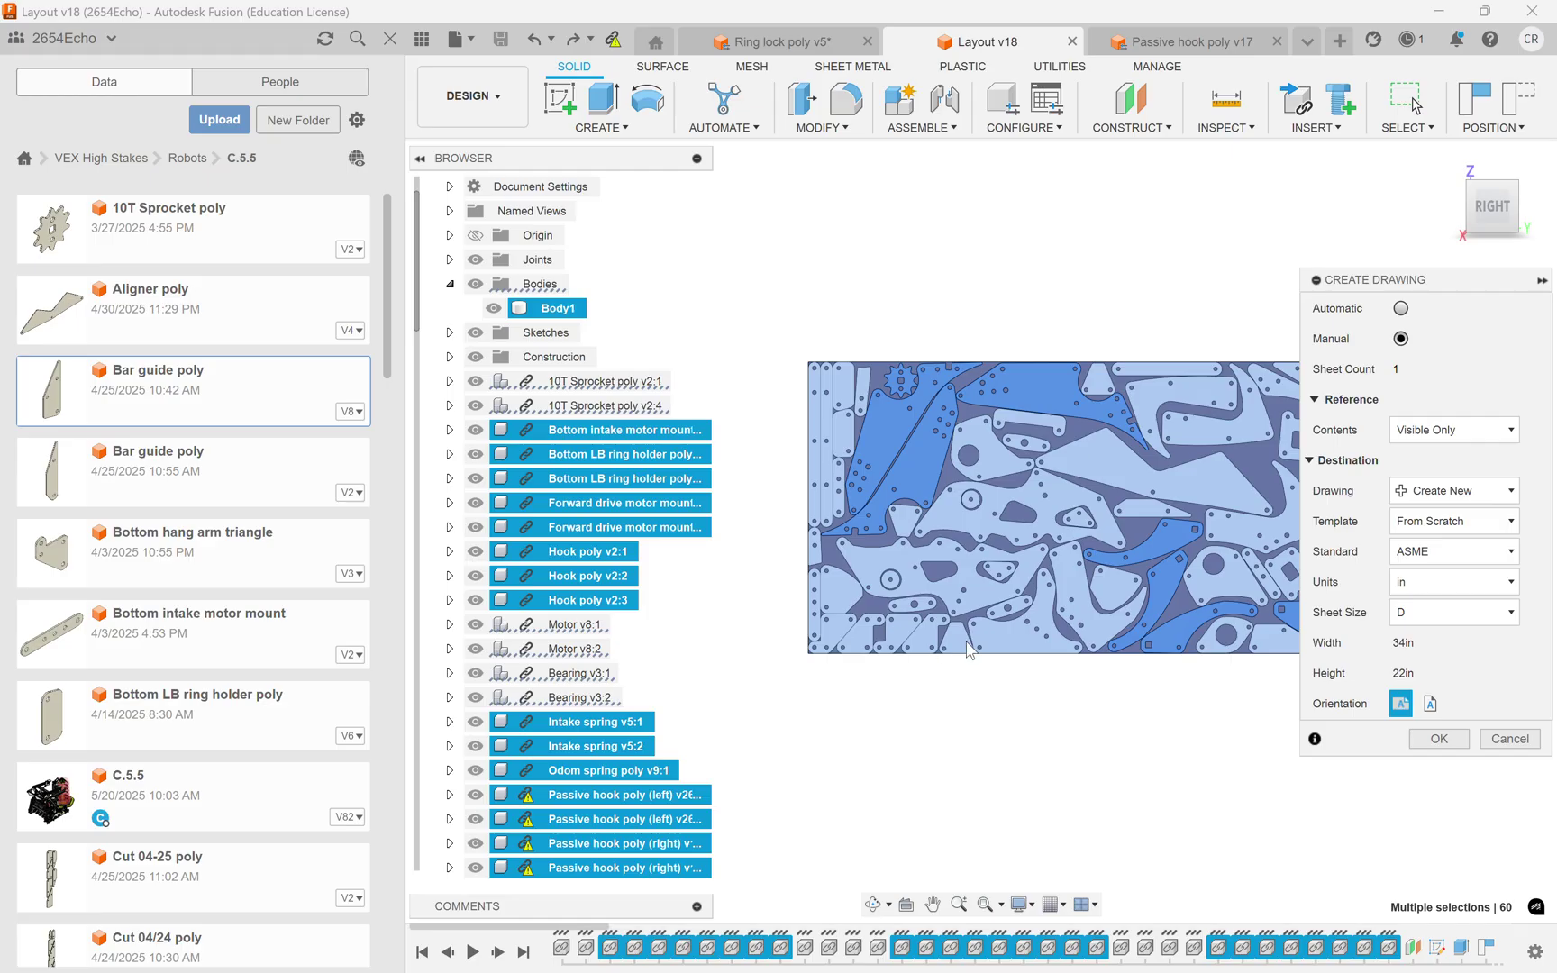
pyautogui.click(1426, 737)
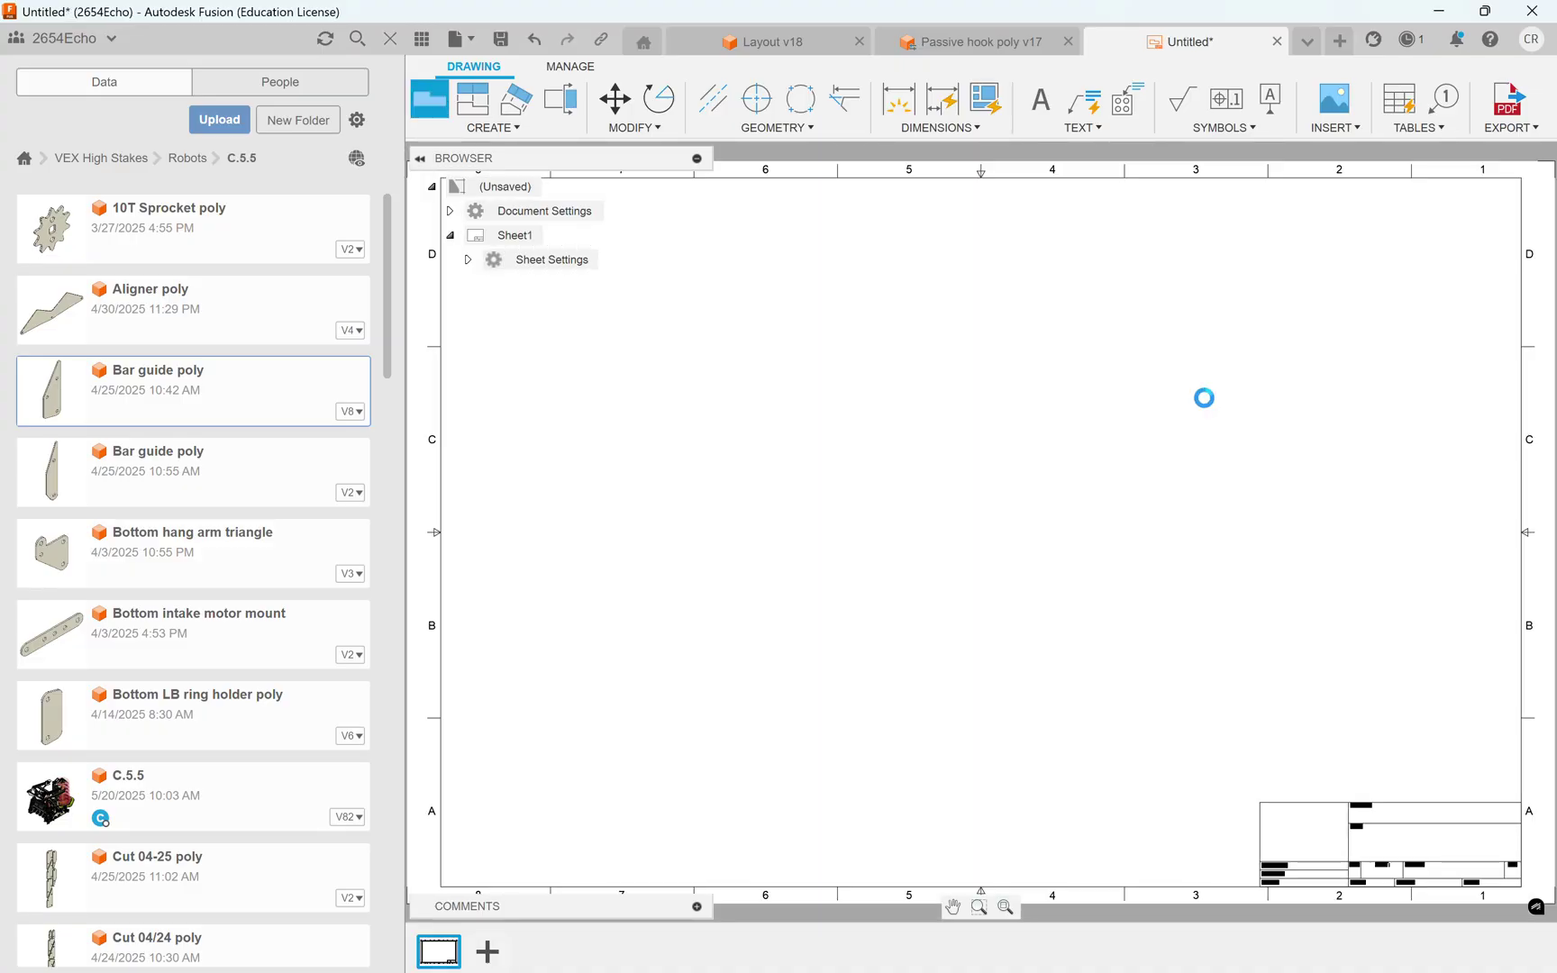
# - Place a base view of the layout on the sheet with the RIGHT orientation at 1:1 scale
pyautogui.click(993, 417)
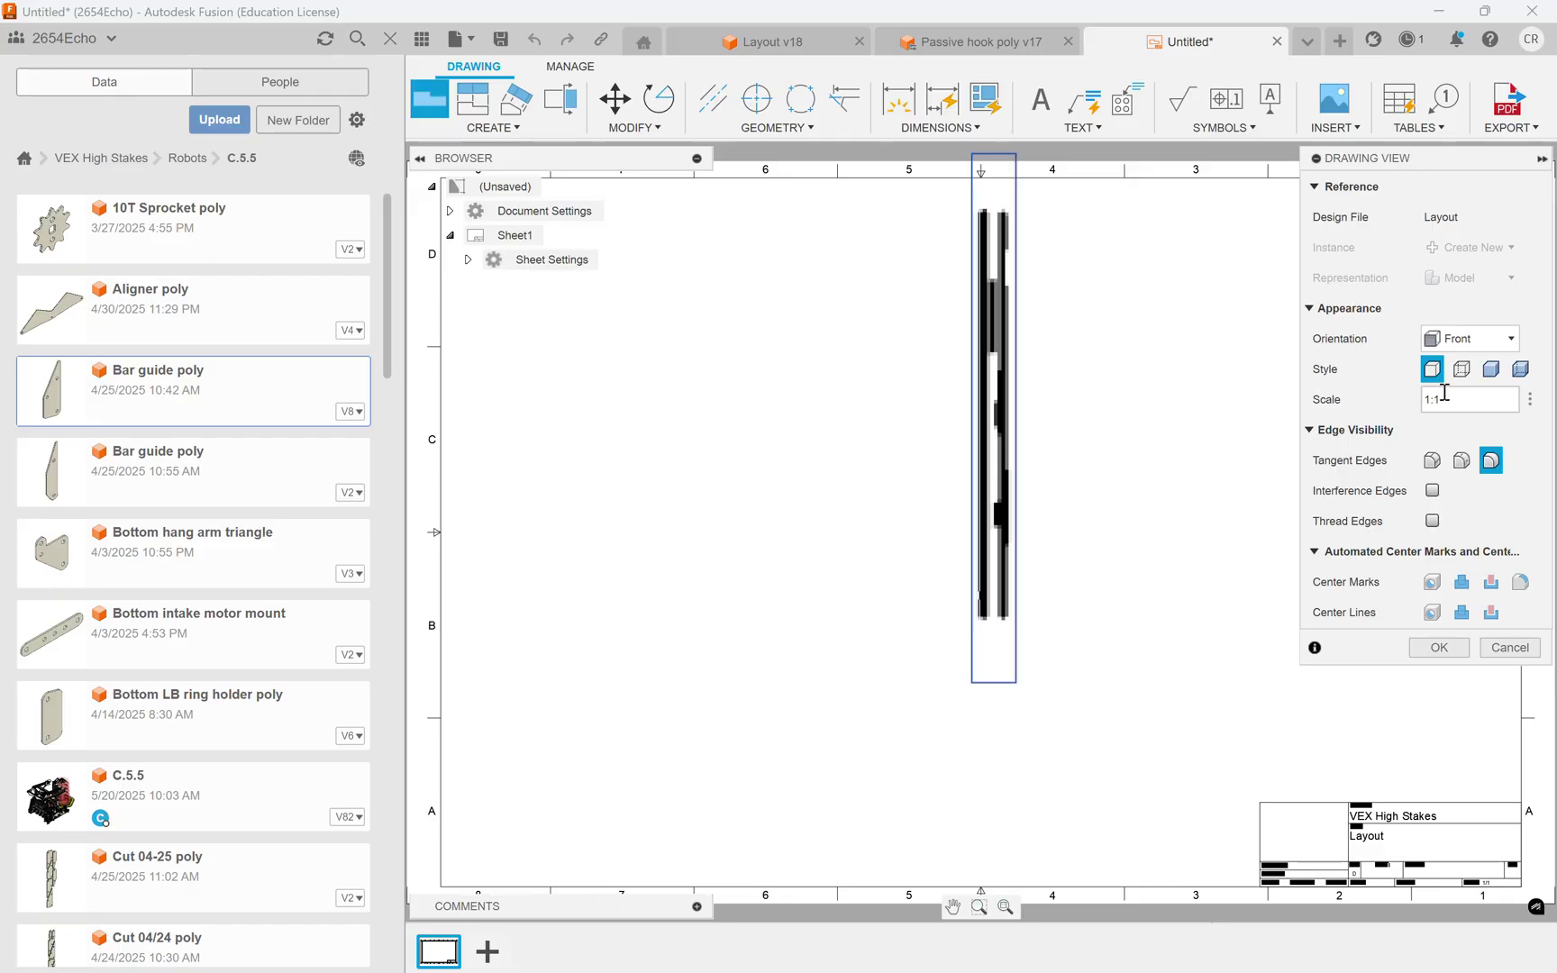
pyautogui.click(1459, 339)
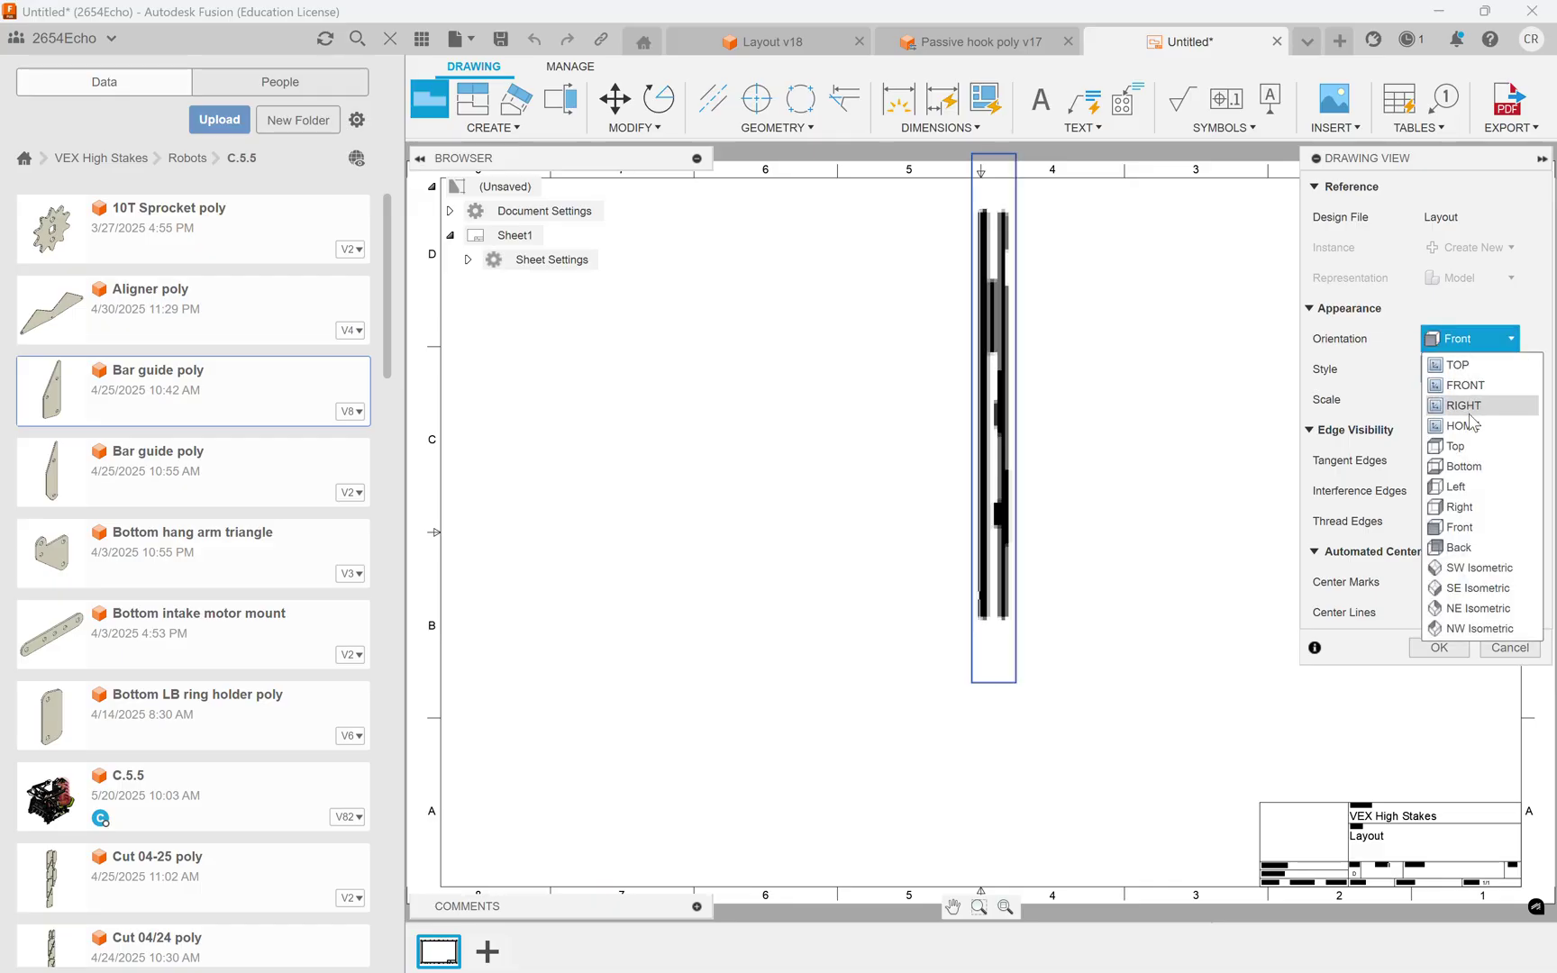
pyautogui.click(1461, 406)
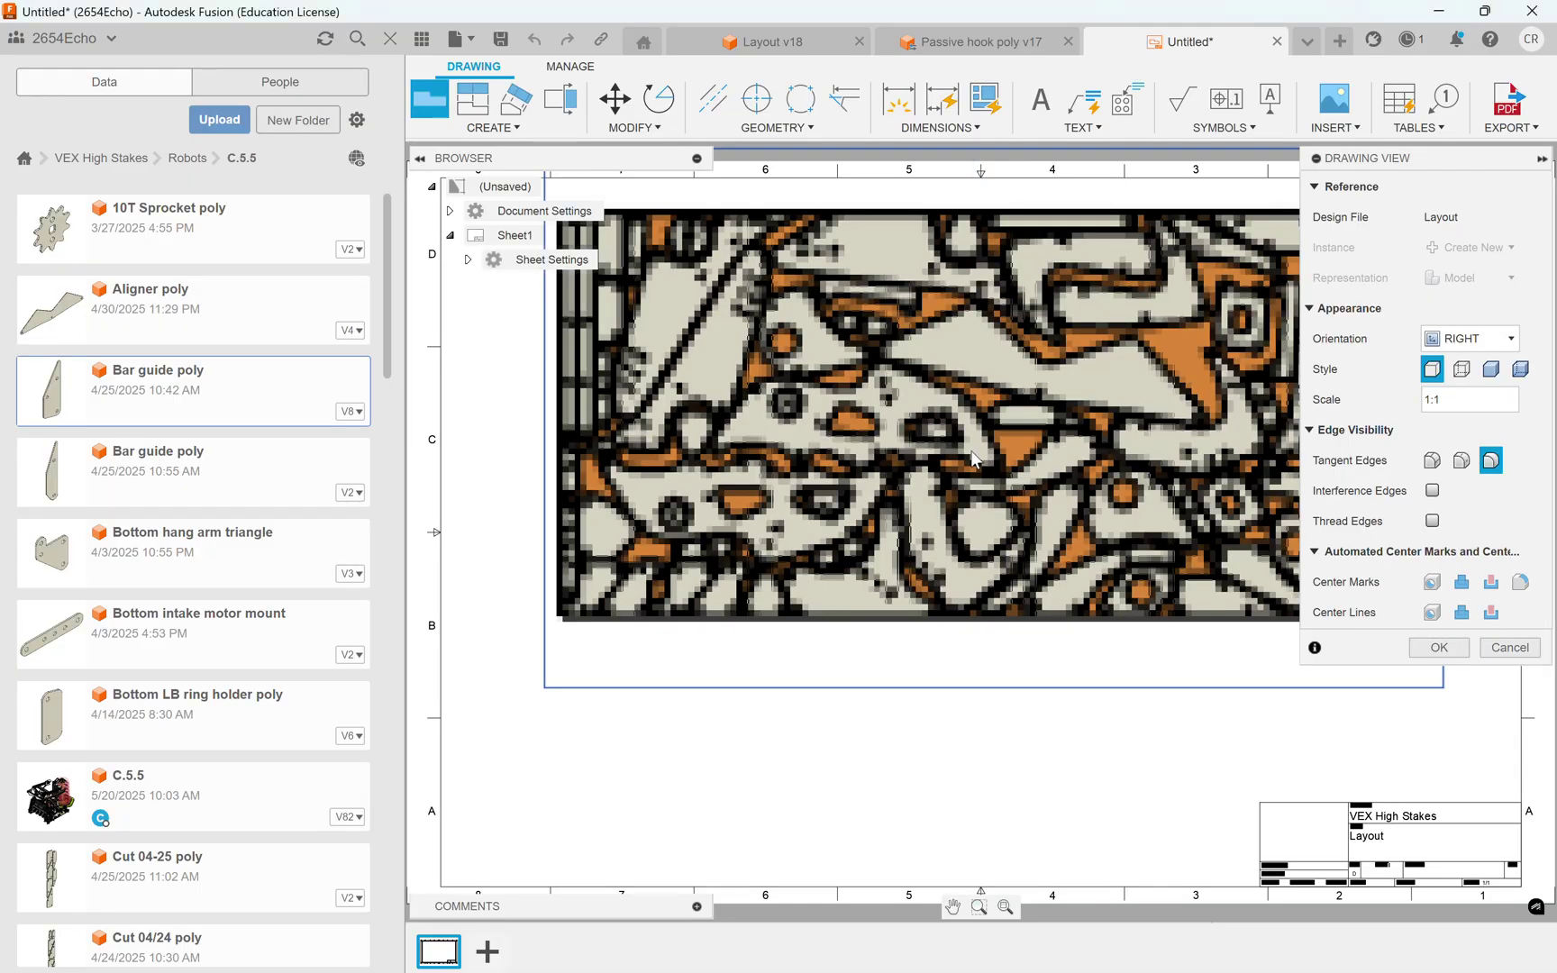
pyautogui.scroll(-3, 971, 450)
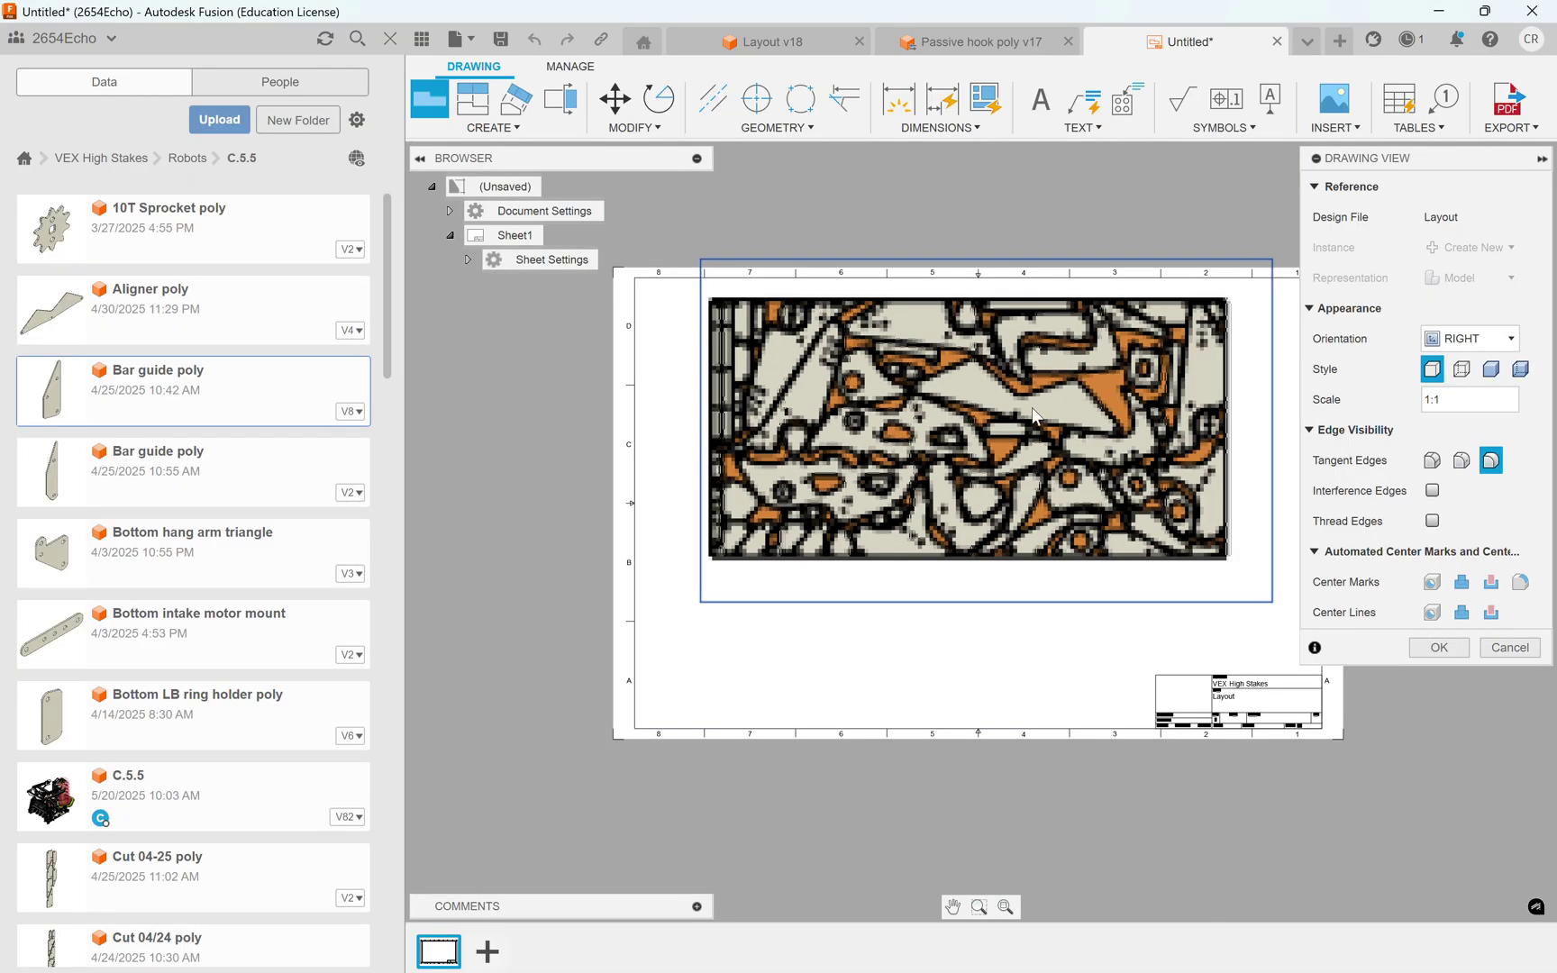
pyautogui.click(1446, 648)
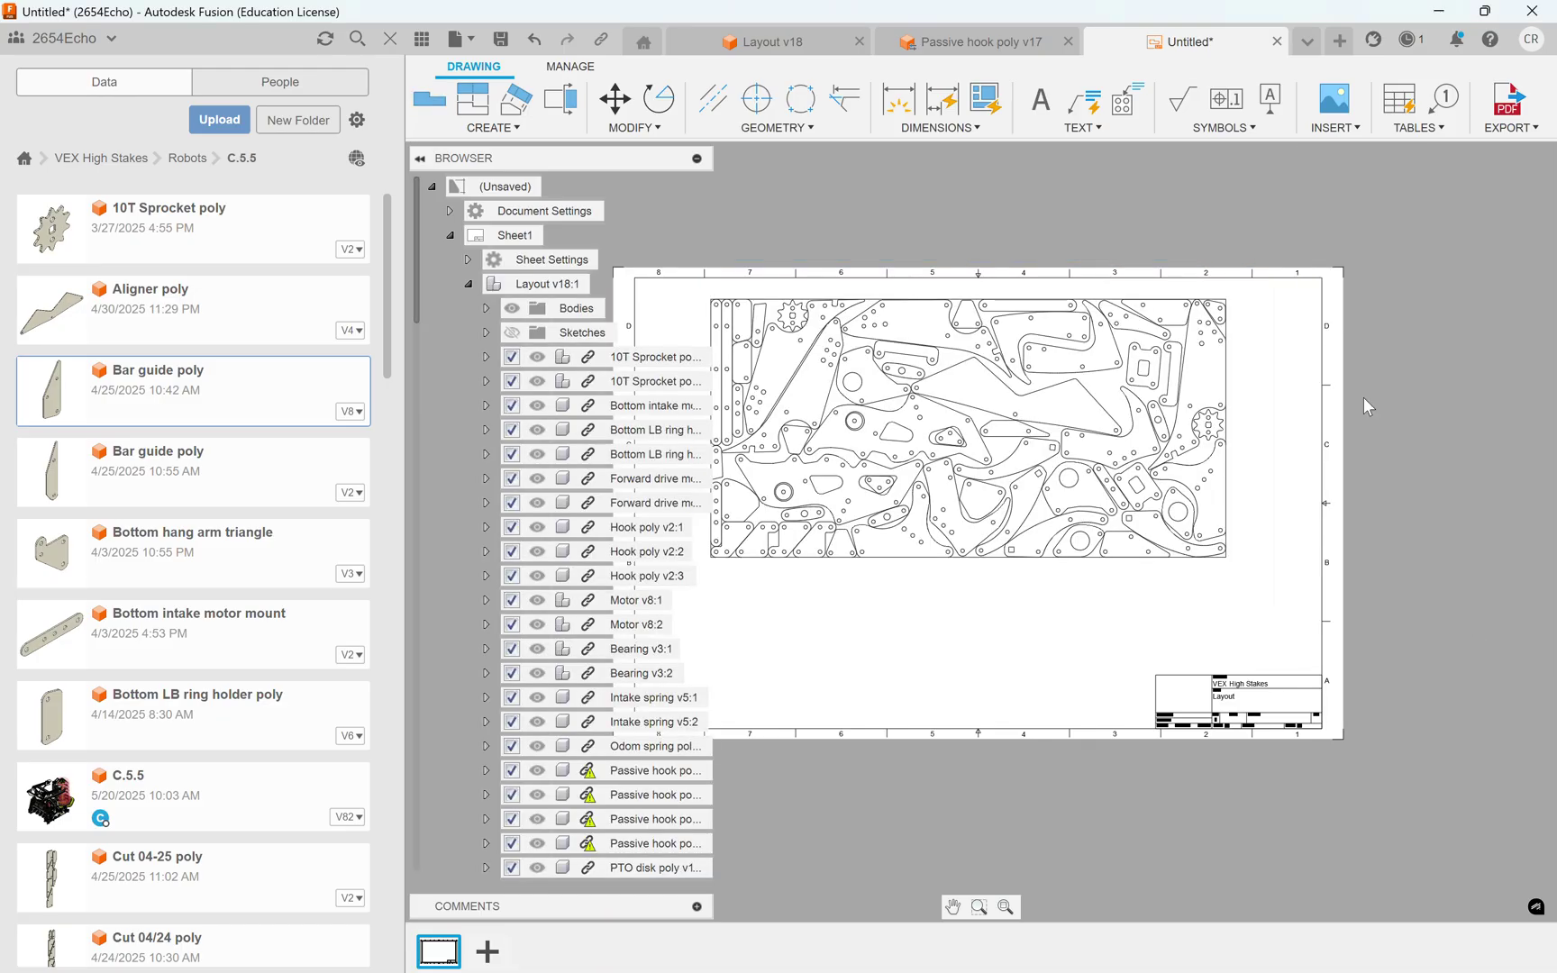
# - Examine the placed layout view on the sheet and check the drawing's export options, including Export Sheet as DXF
pyautogui.scroll(2, 978, 377)
pyautogui.scroll(1, 991, 359)
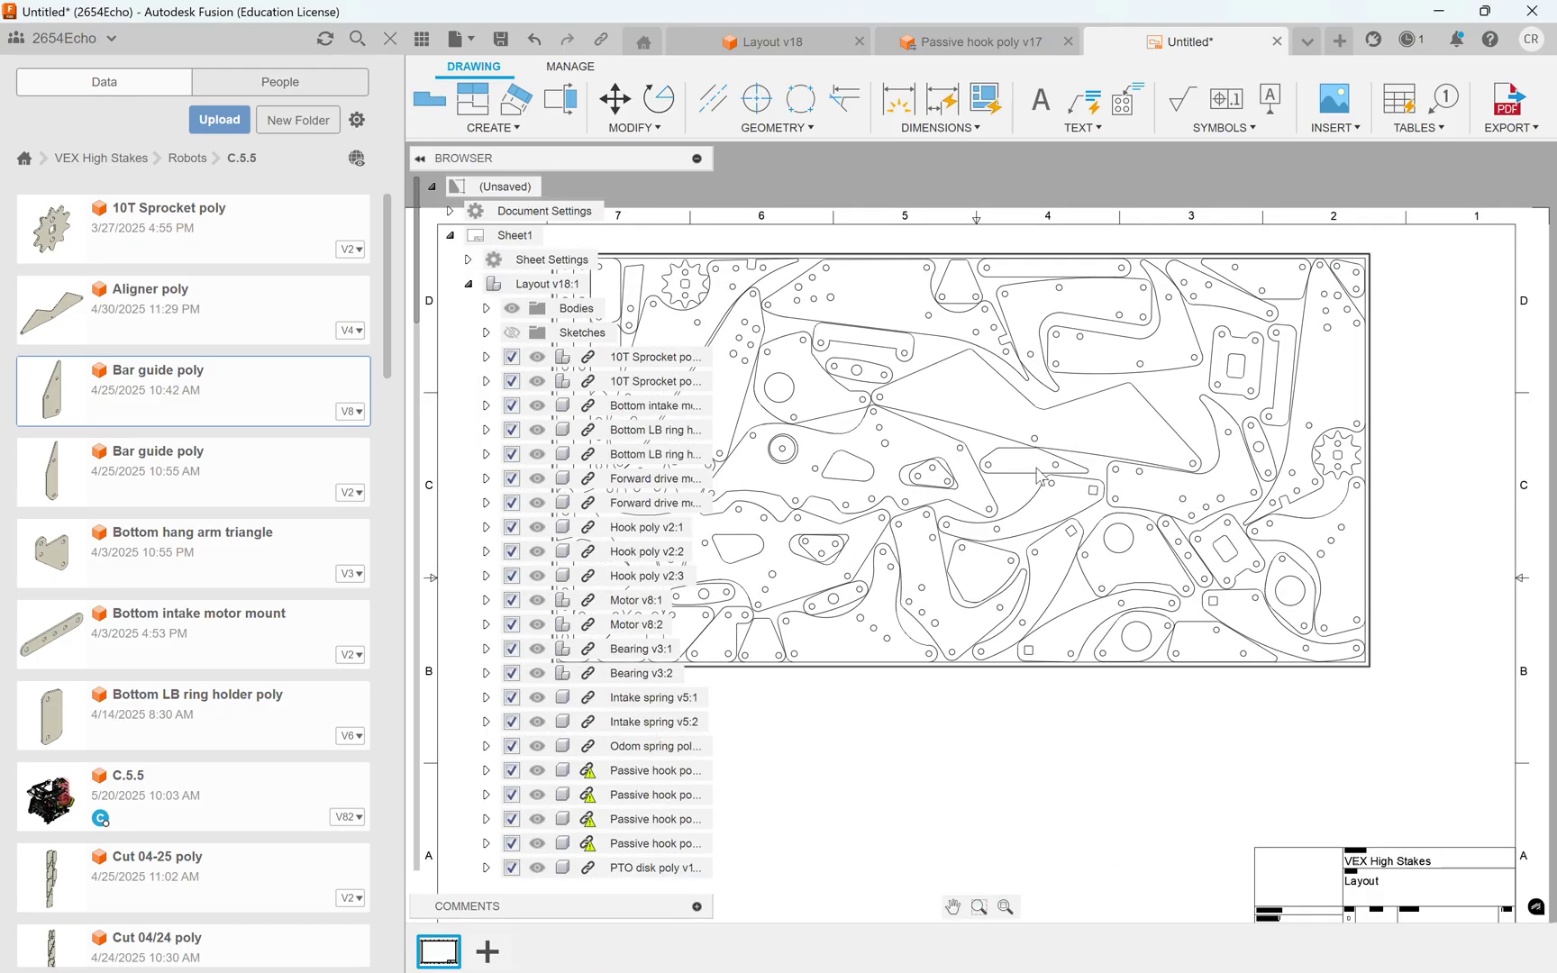
pyautogui.scroll(-3, 1335, 366)
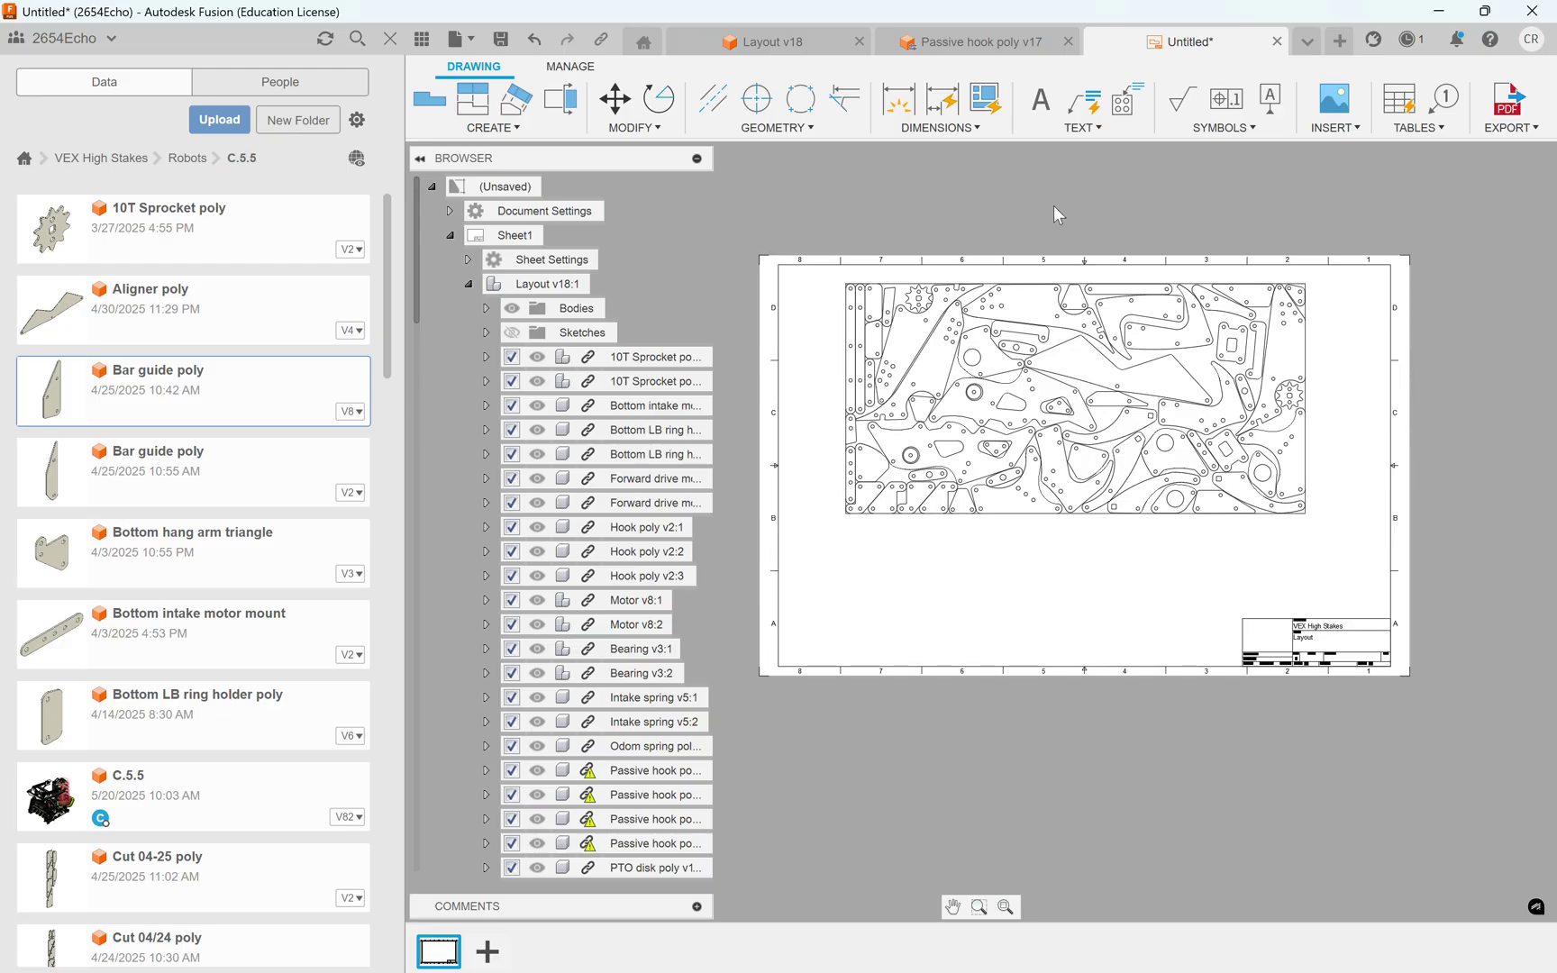
pyautogui.scroll(1, 1038, 218)
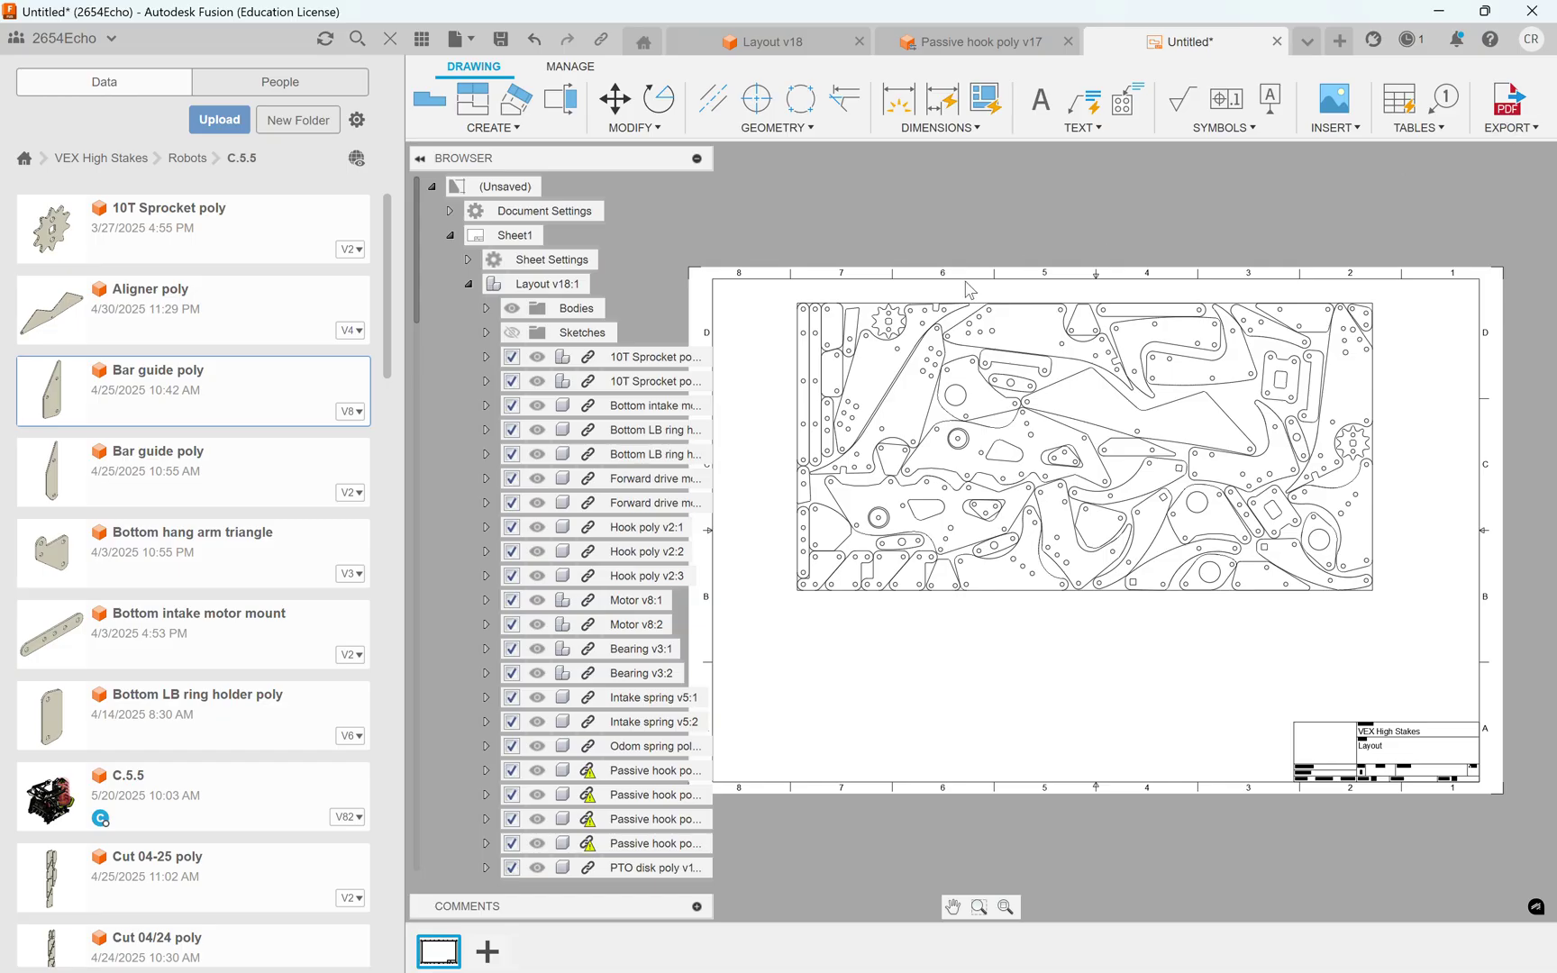
pyautogui.scroll(-1, 753, 261)
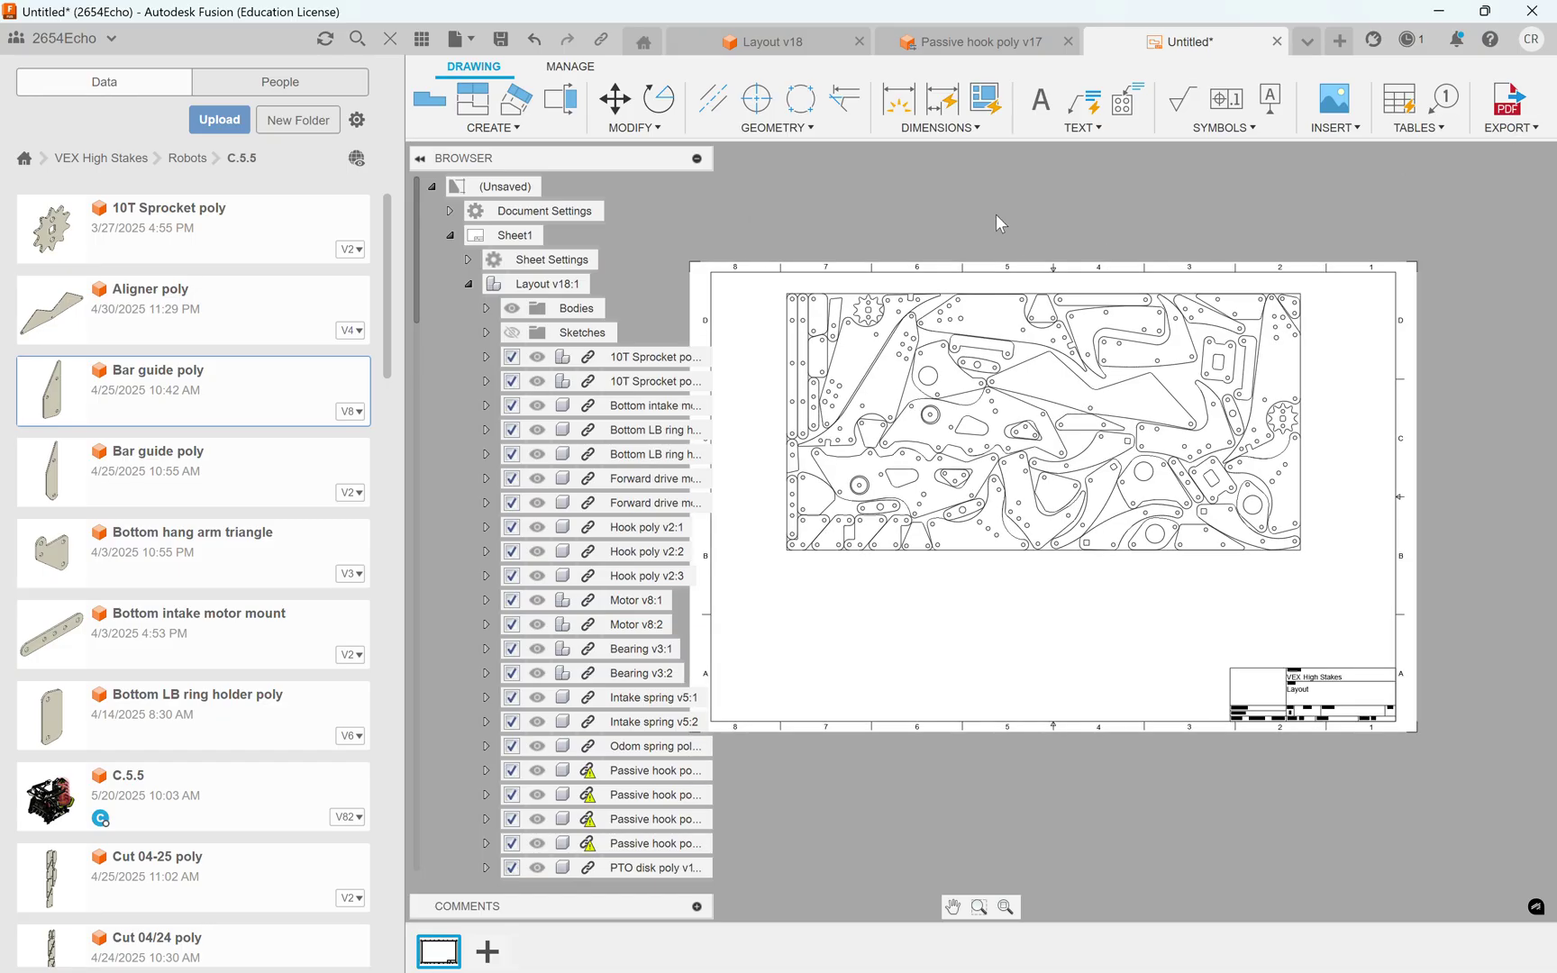
pyautogui.click(1503, 130)
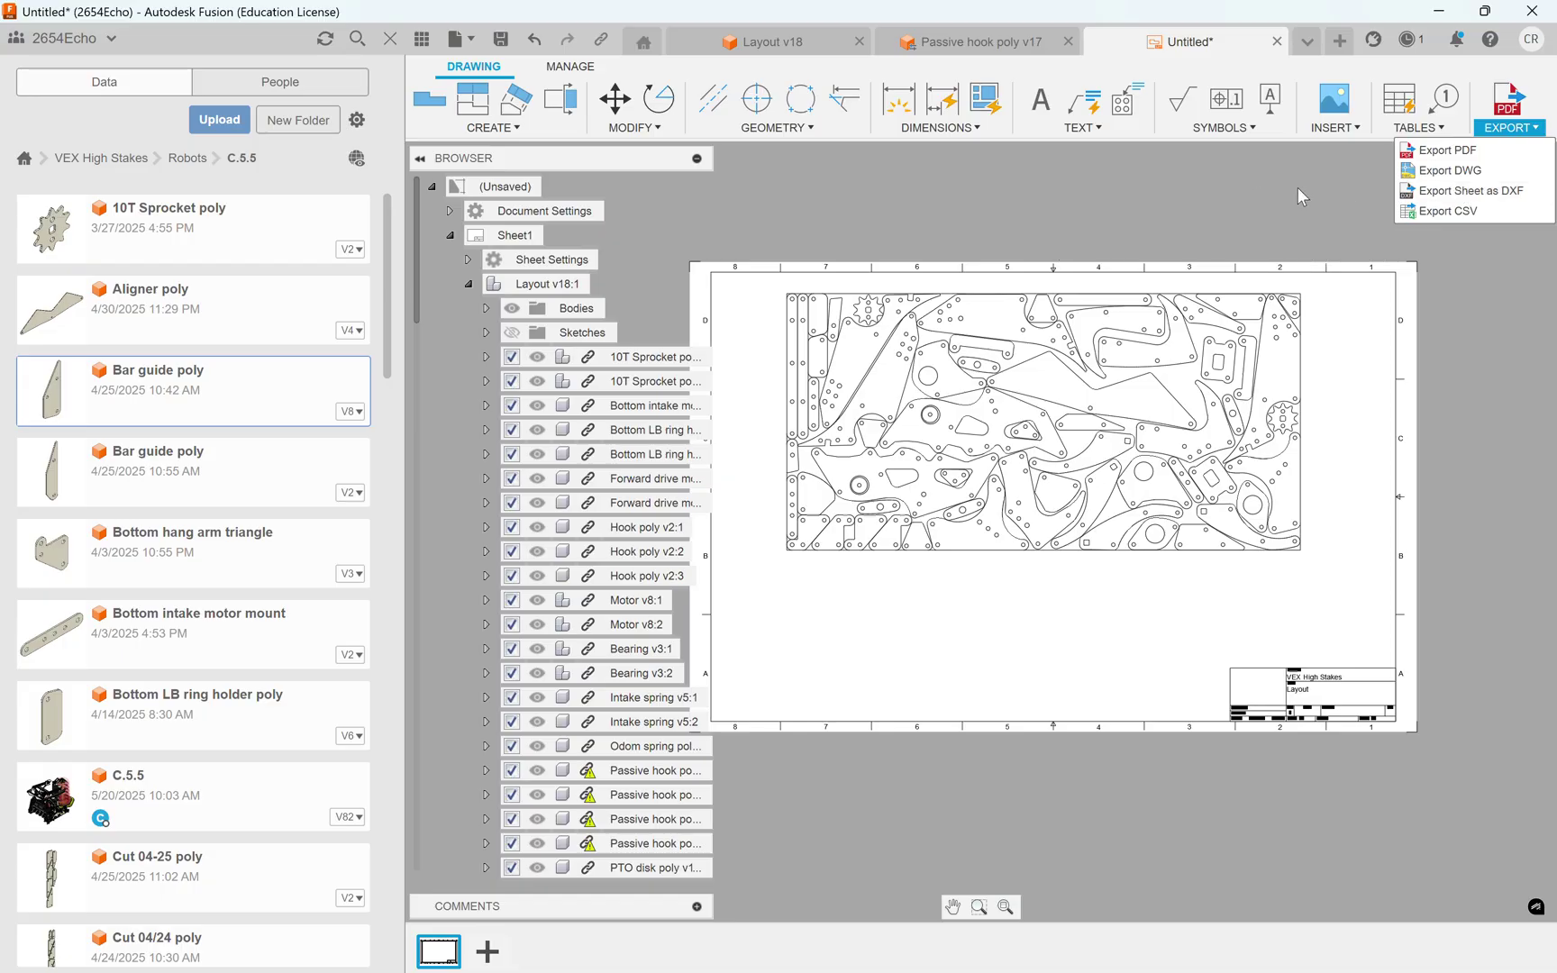
pyautogui.click(1412, 186)
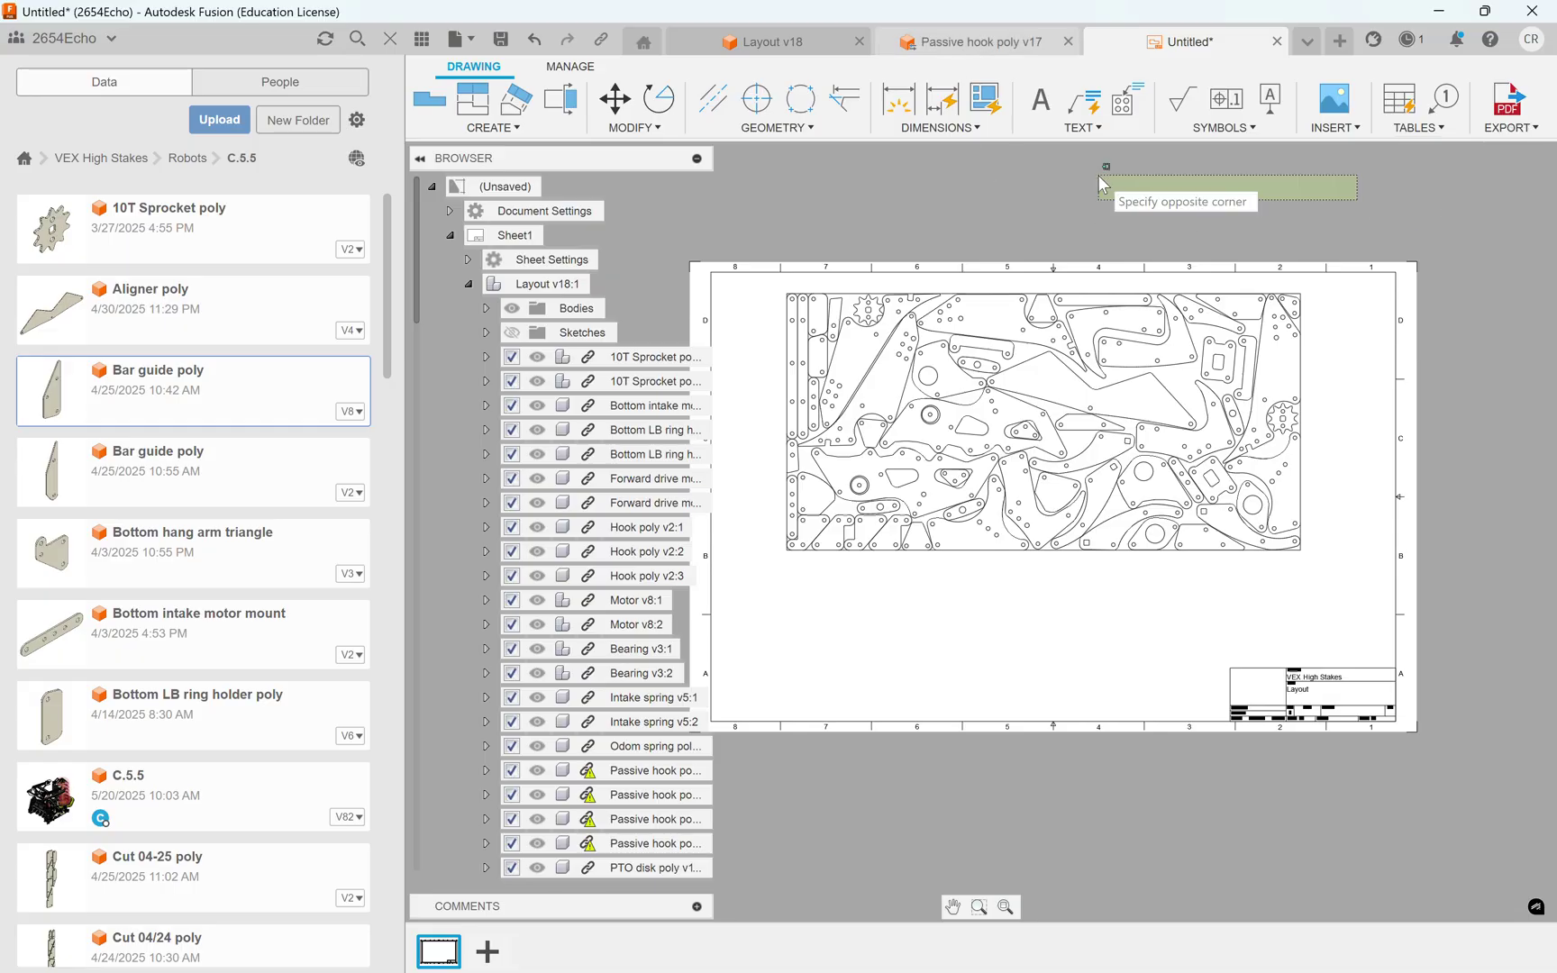
# - Switch to the Worlds Poly Layout drawing, examine its dimensioned layout and parts list sheets, and return to the first sheet
pyautogui.hotkey('ctrl', 'Tab')
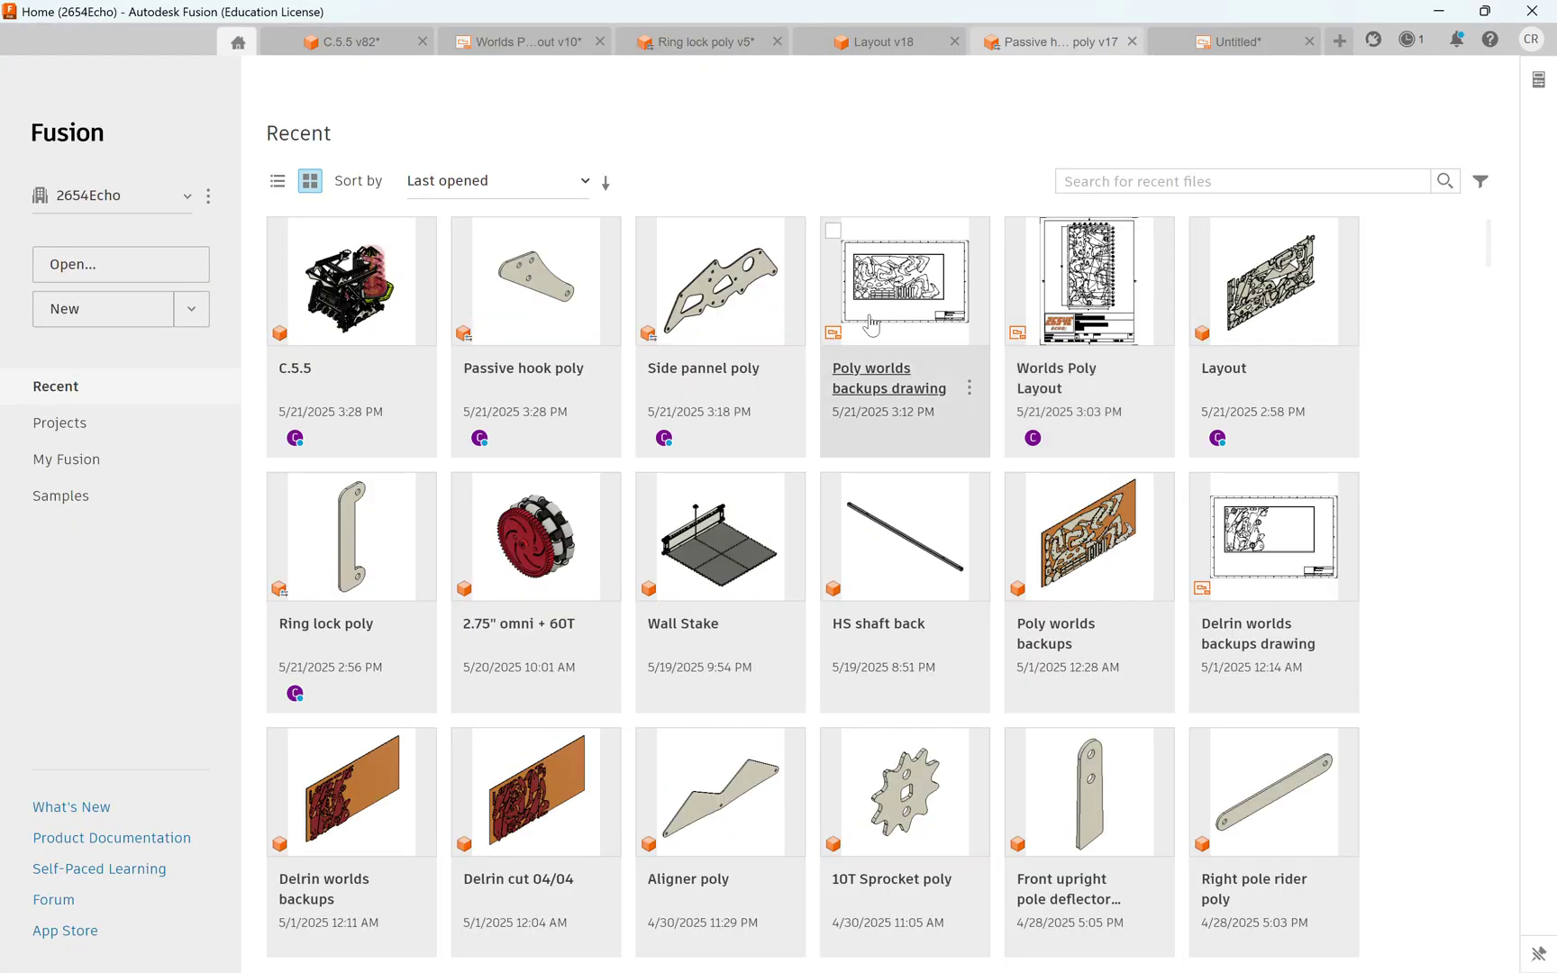
pyautogui.click(1116, 298)
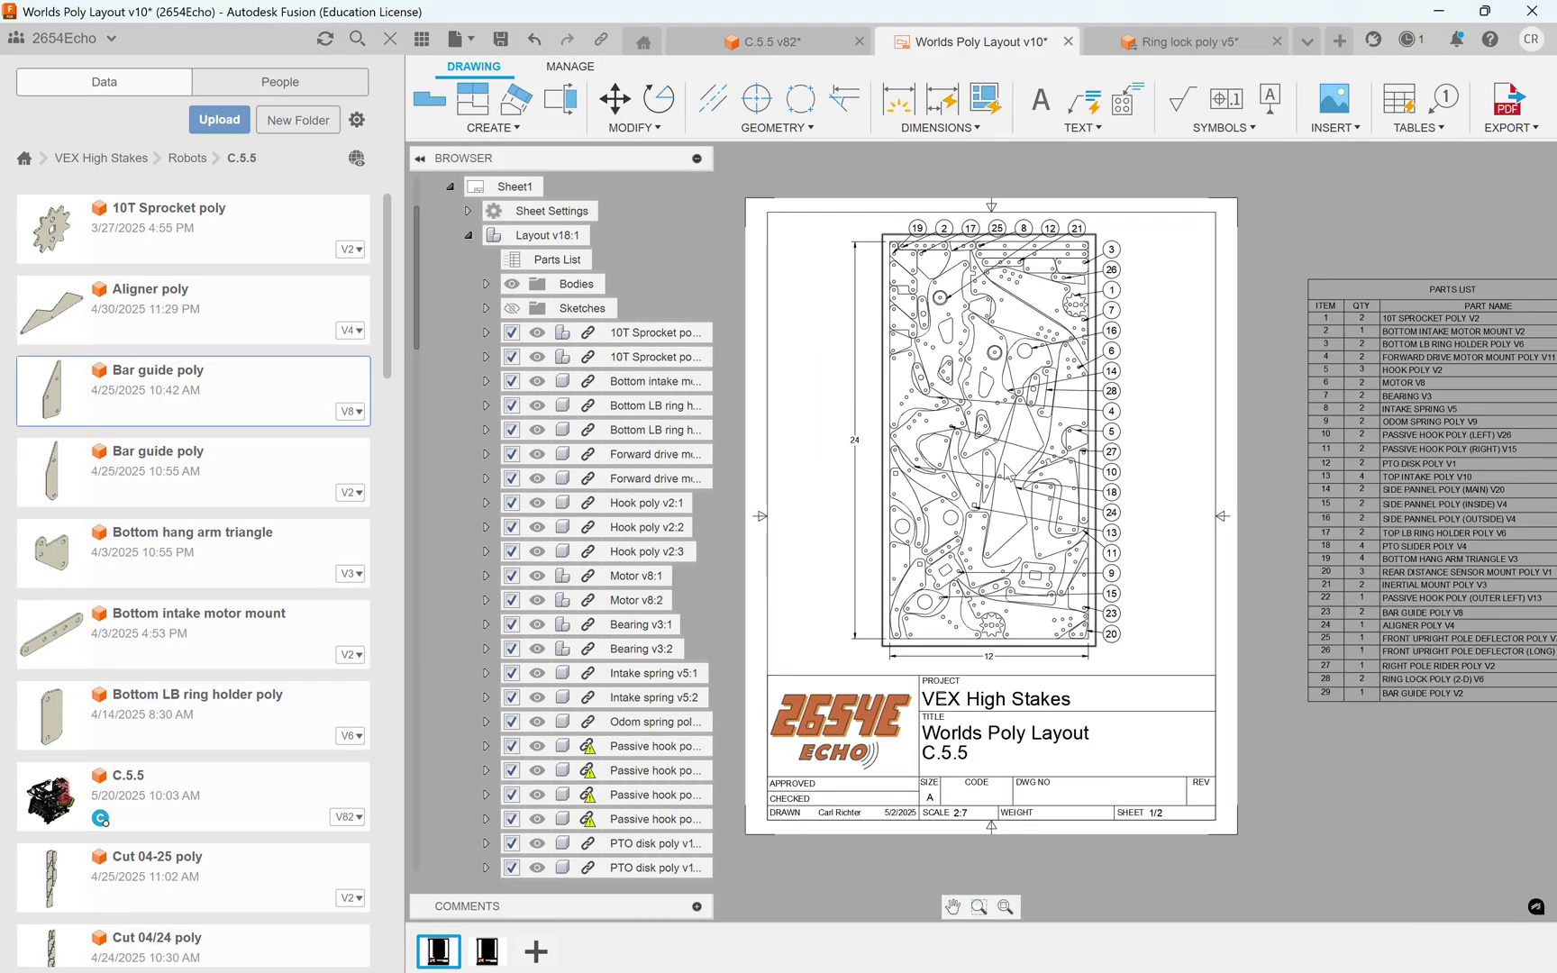
pyautogui.scroll(1, 651, 192)
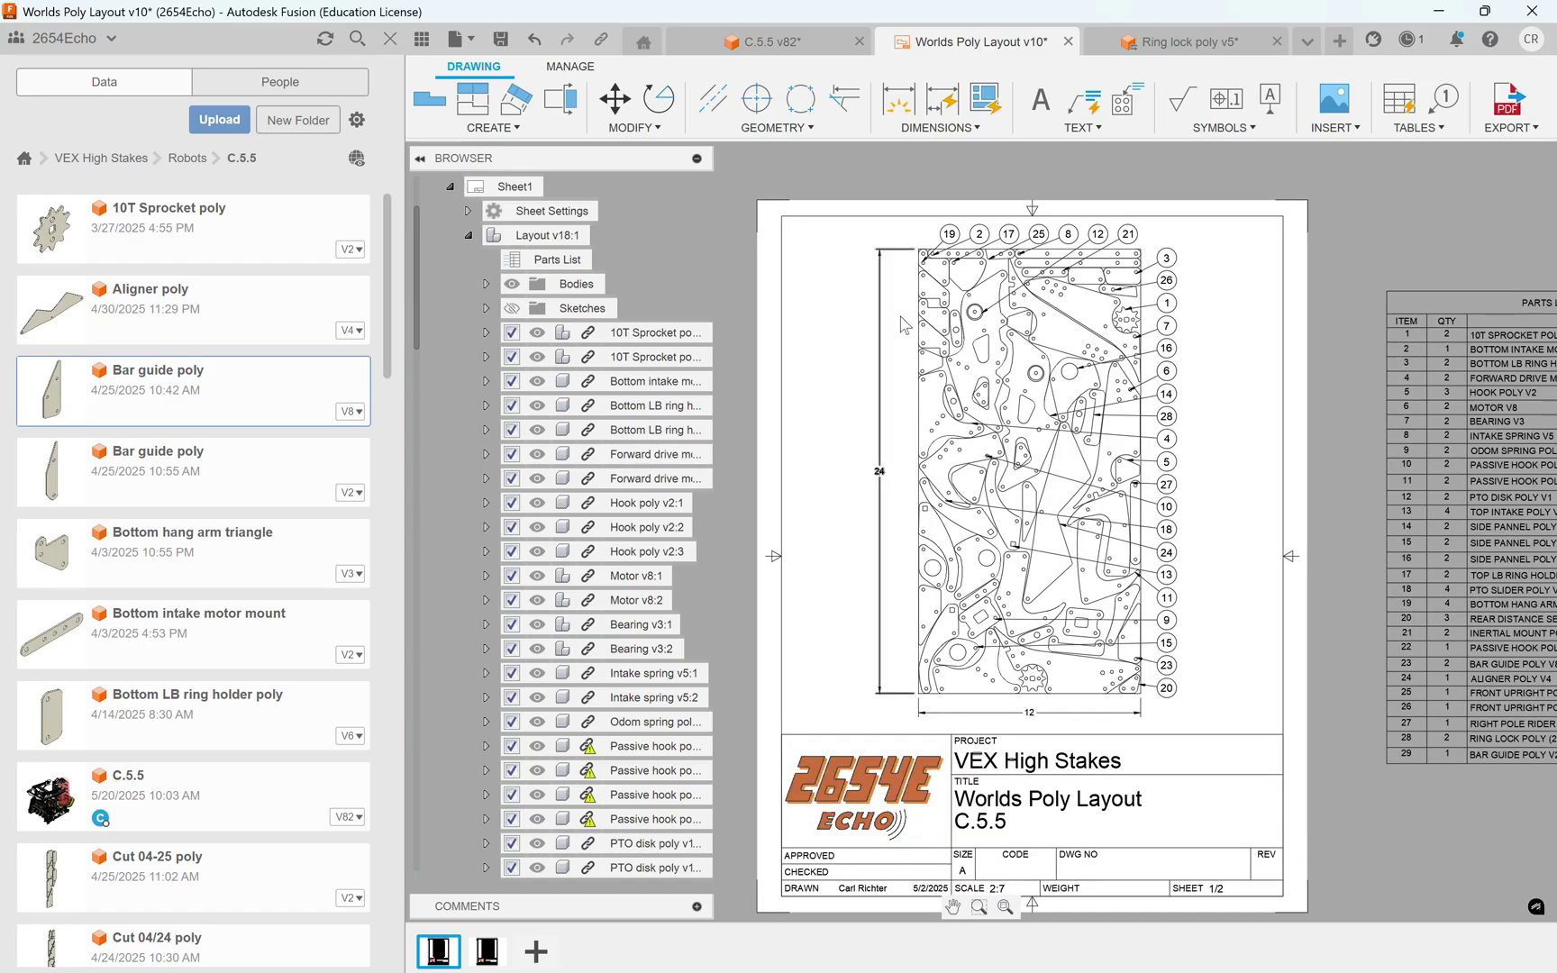
pyautogui.scroll(-1, 1017, 289)
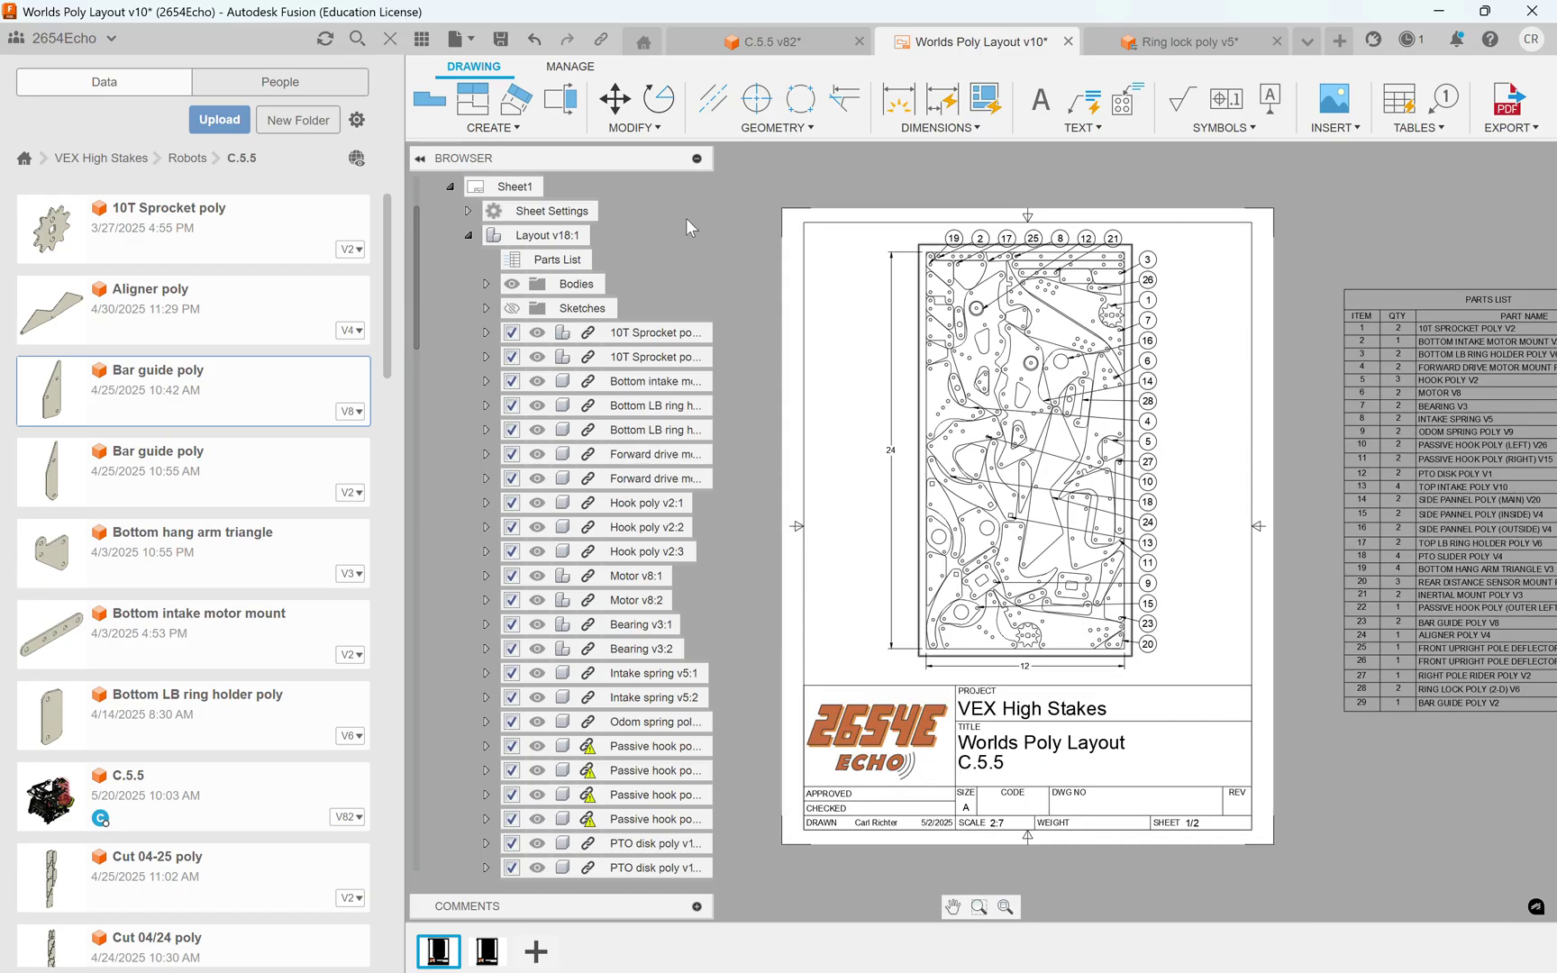
pyautogui.scroll(-1, 680, 218)
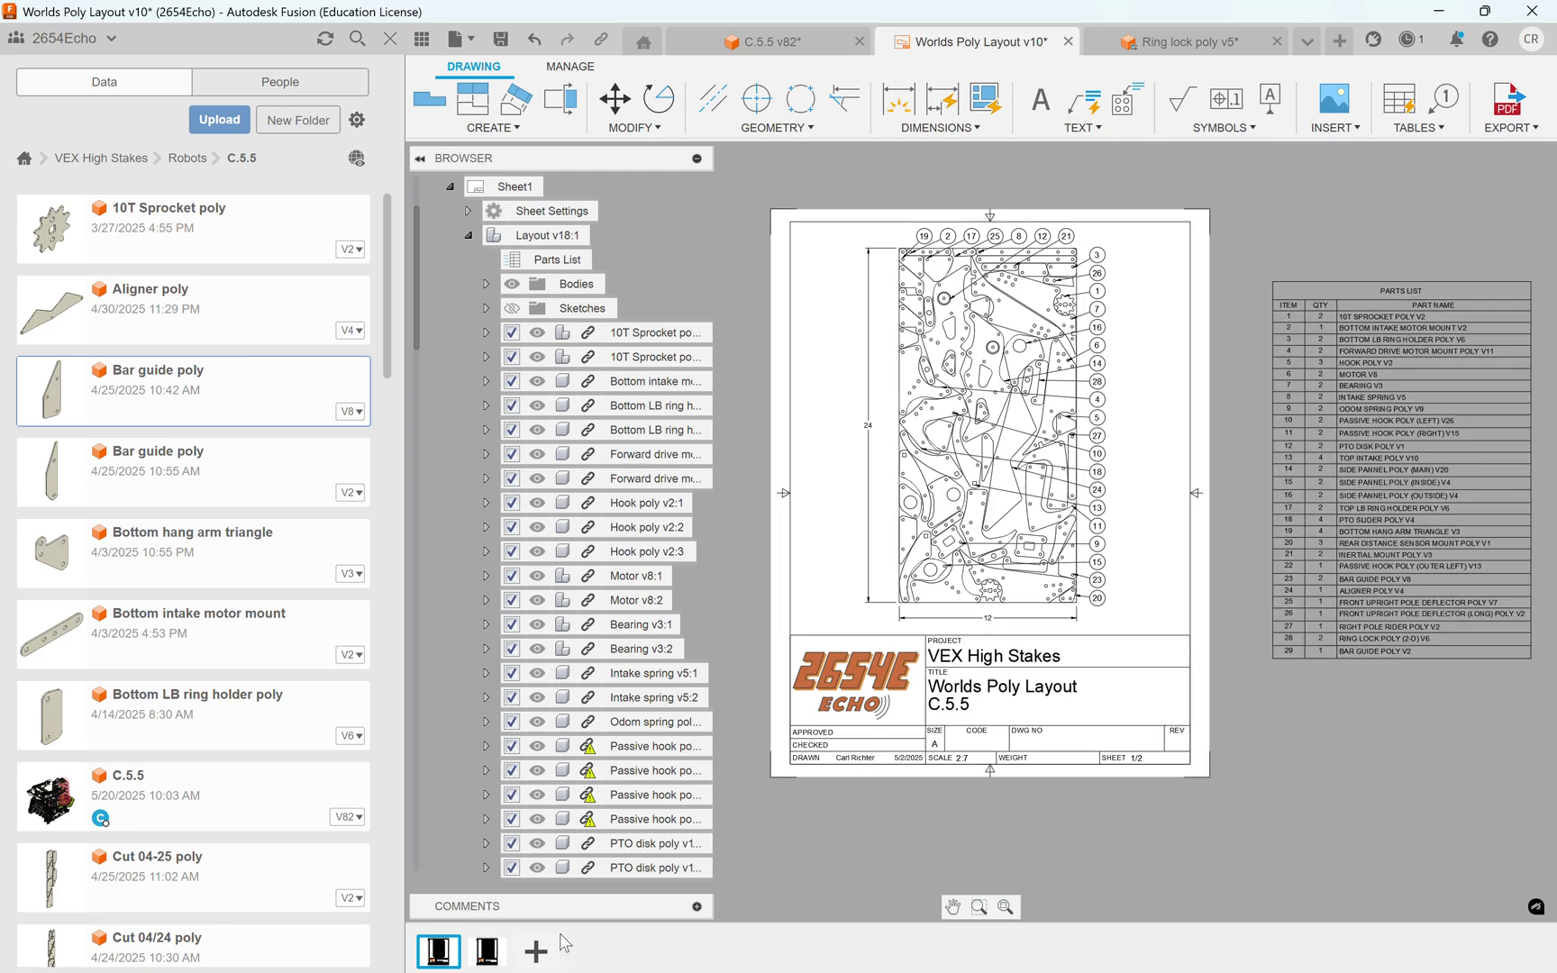
pyautogui.click(487, 947)
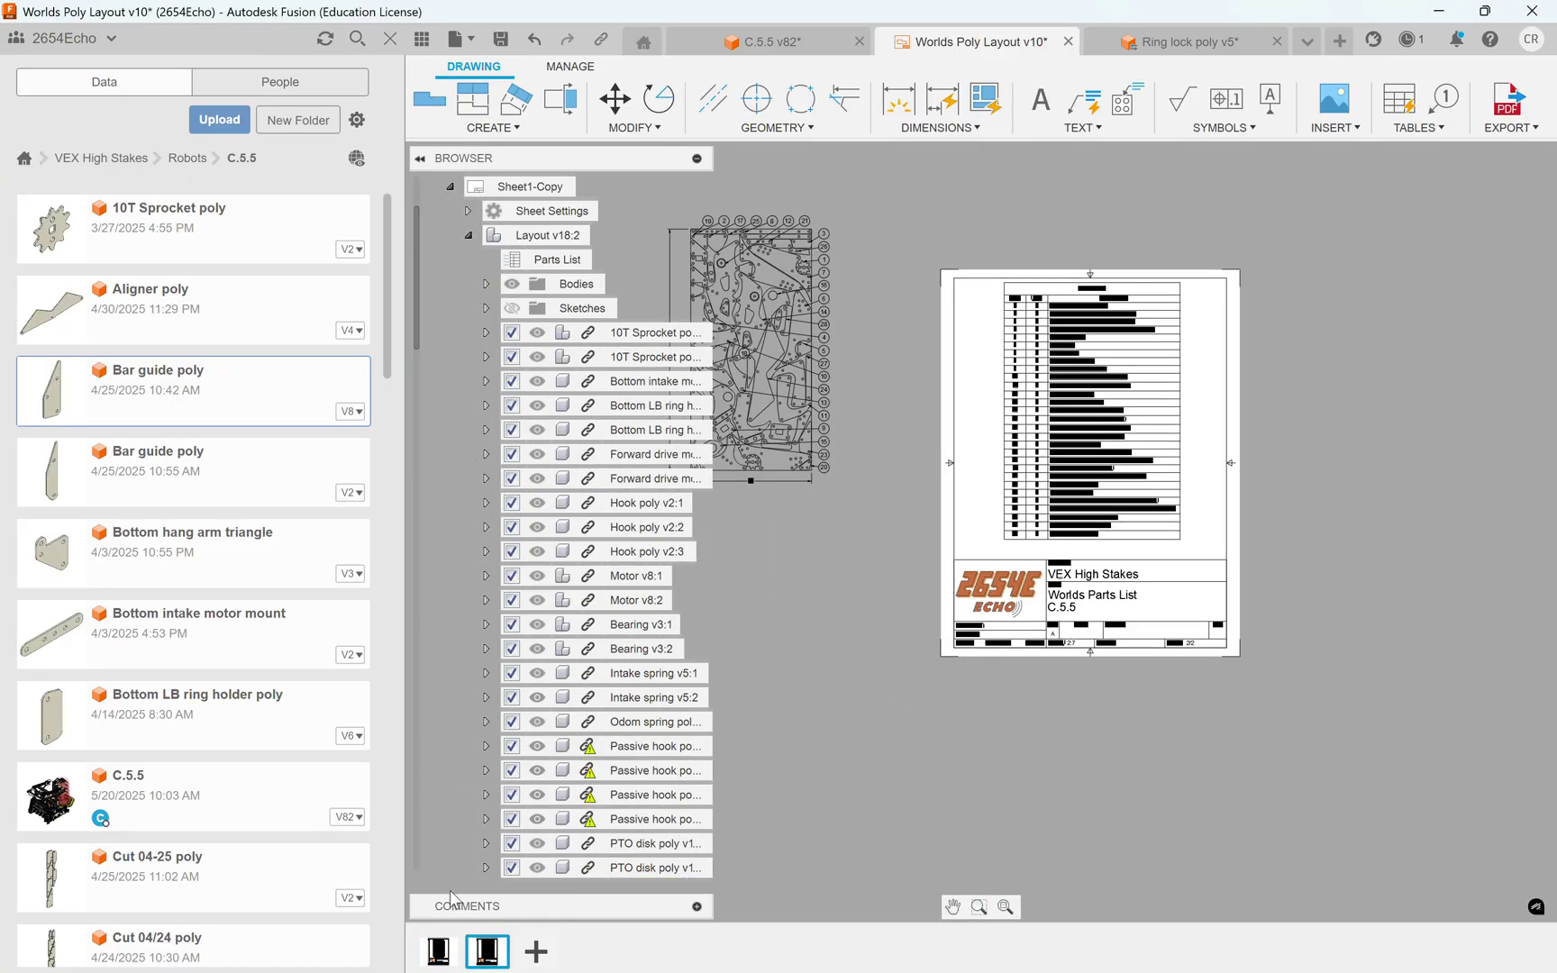
pyautogui.click(446, 932)
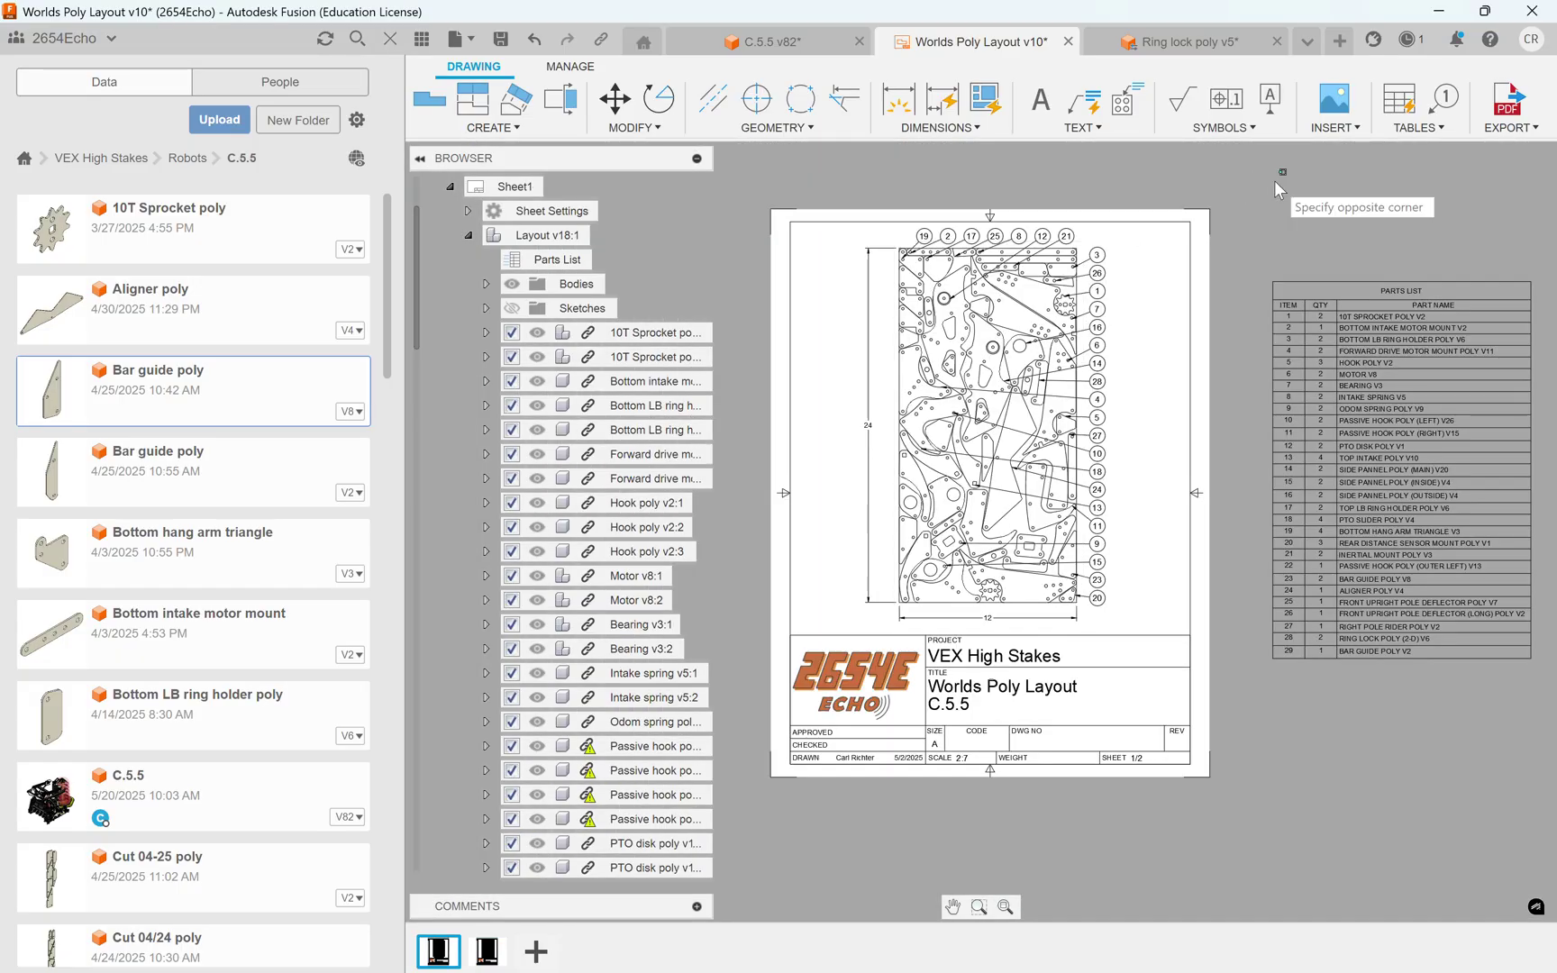